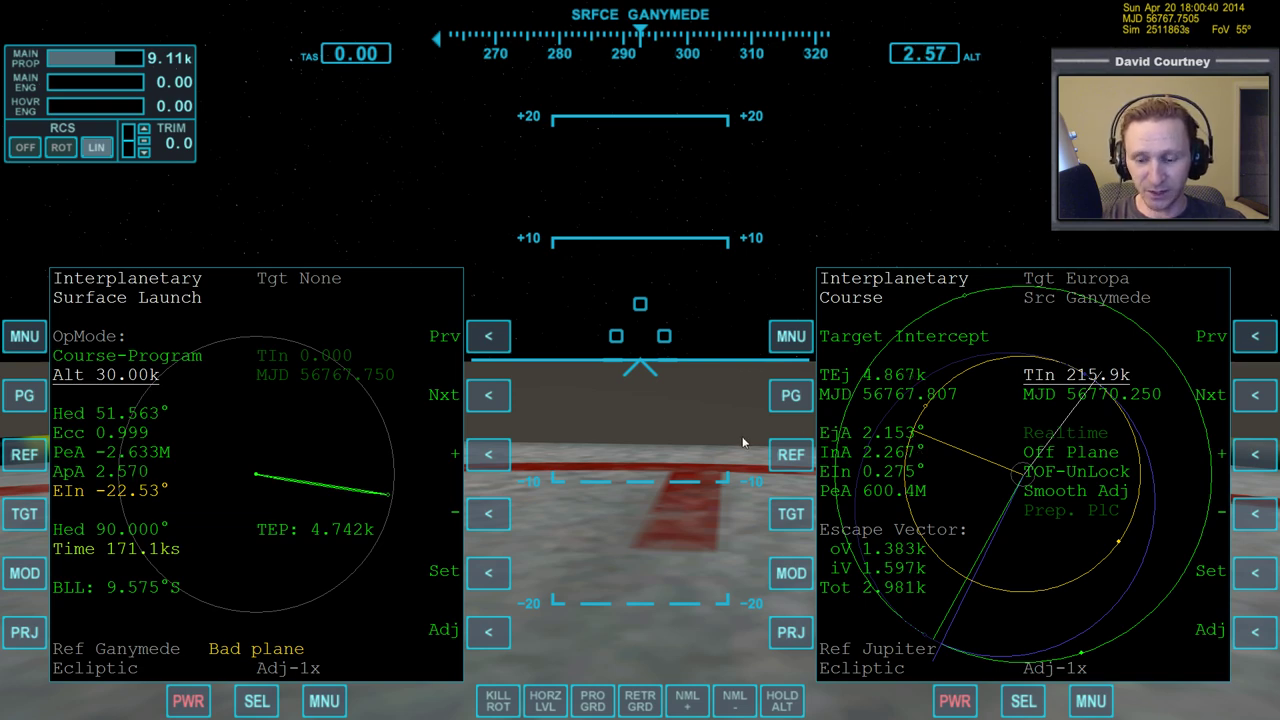
Switch from Orbiter to the 'Moon to Moon with IMFD' notes document.
key(alt+Tab)
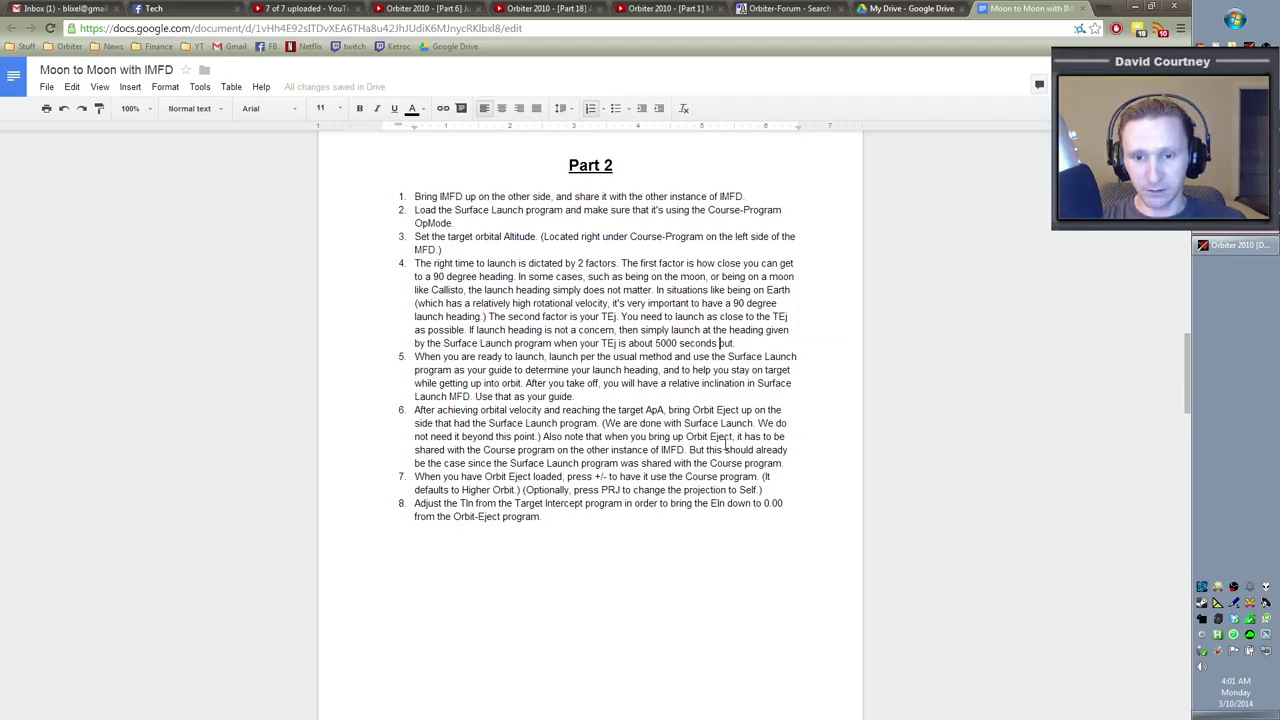
Highlight and review steps 1 through 5 of the notes.
click(461, 248)
drag(456, 197, 718, 199)
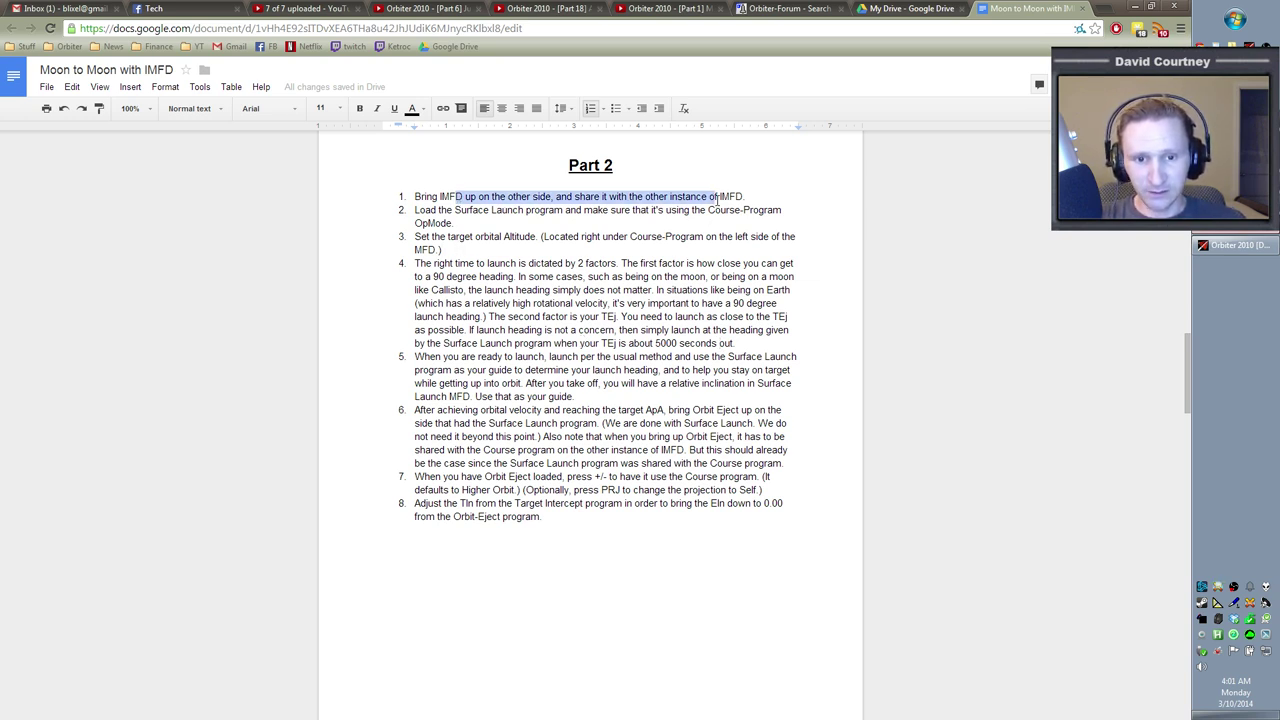
click(553, 222)
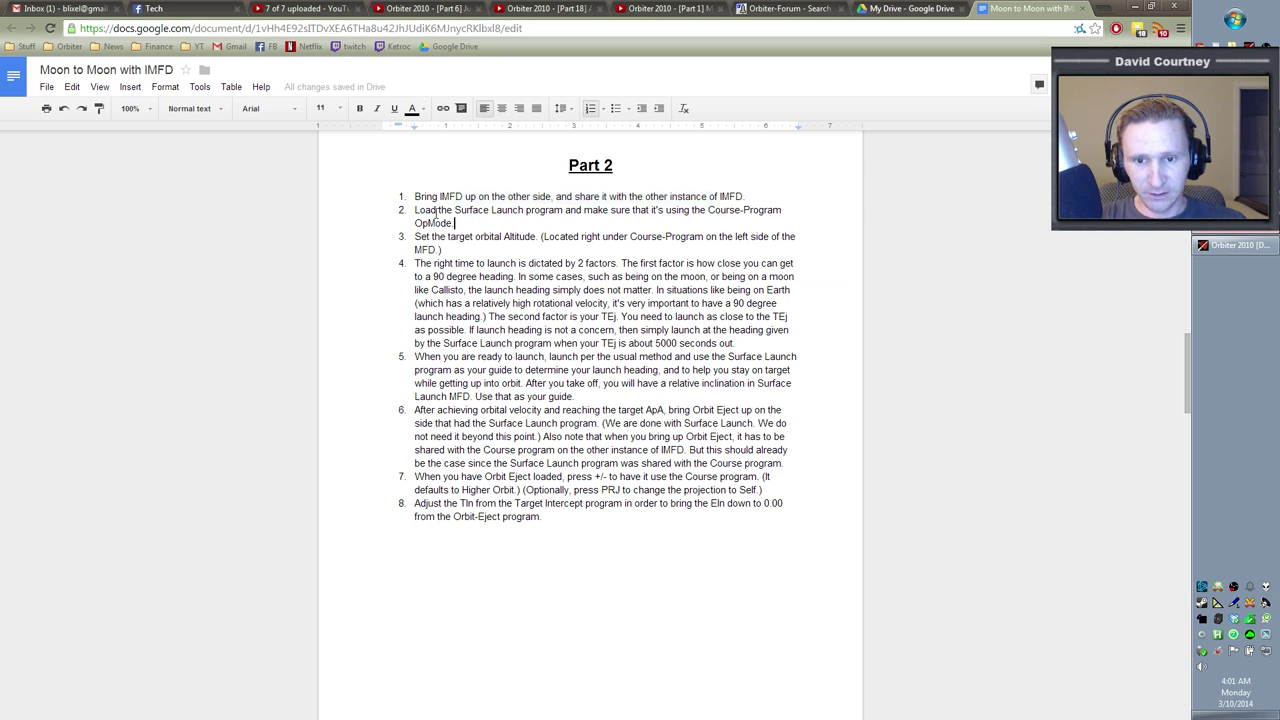
drag(433, 237, 582, 242)
drag(421, 263, 738, 344)
click(516, 379)
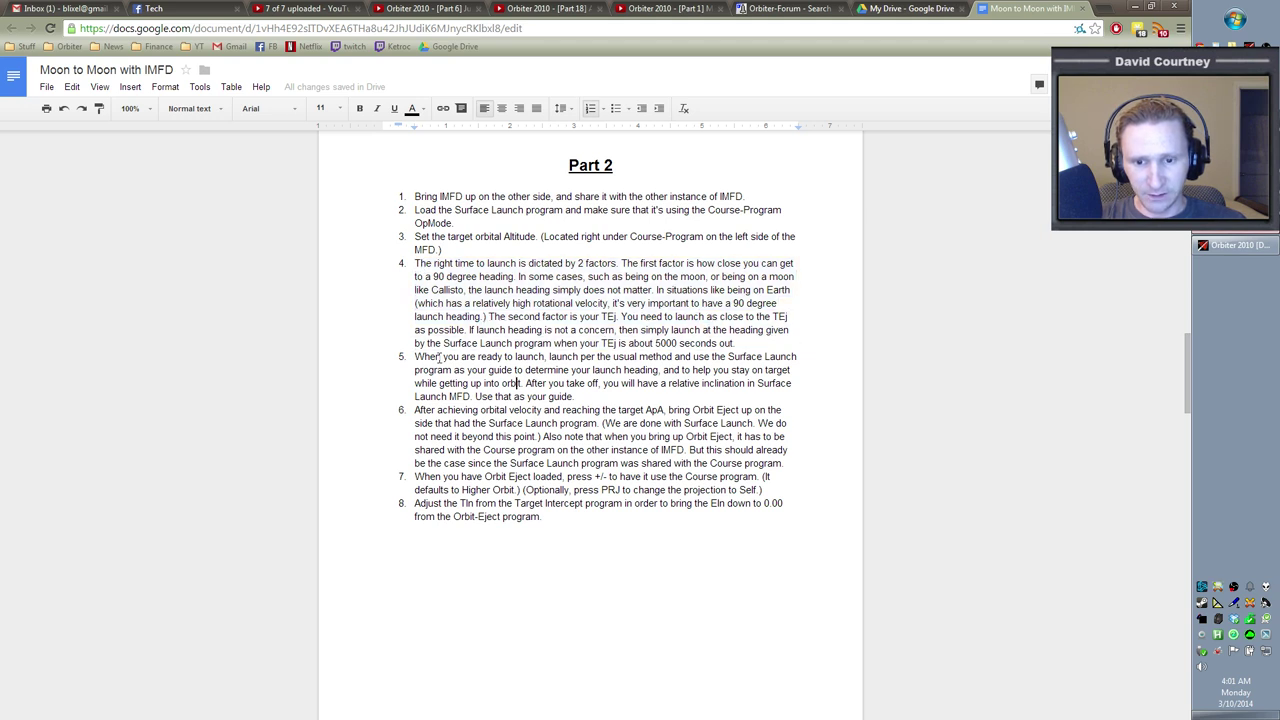
drag(418, 357, 718, 392)
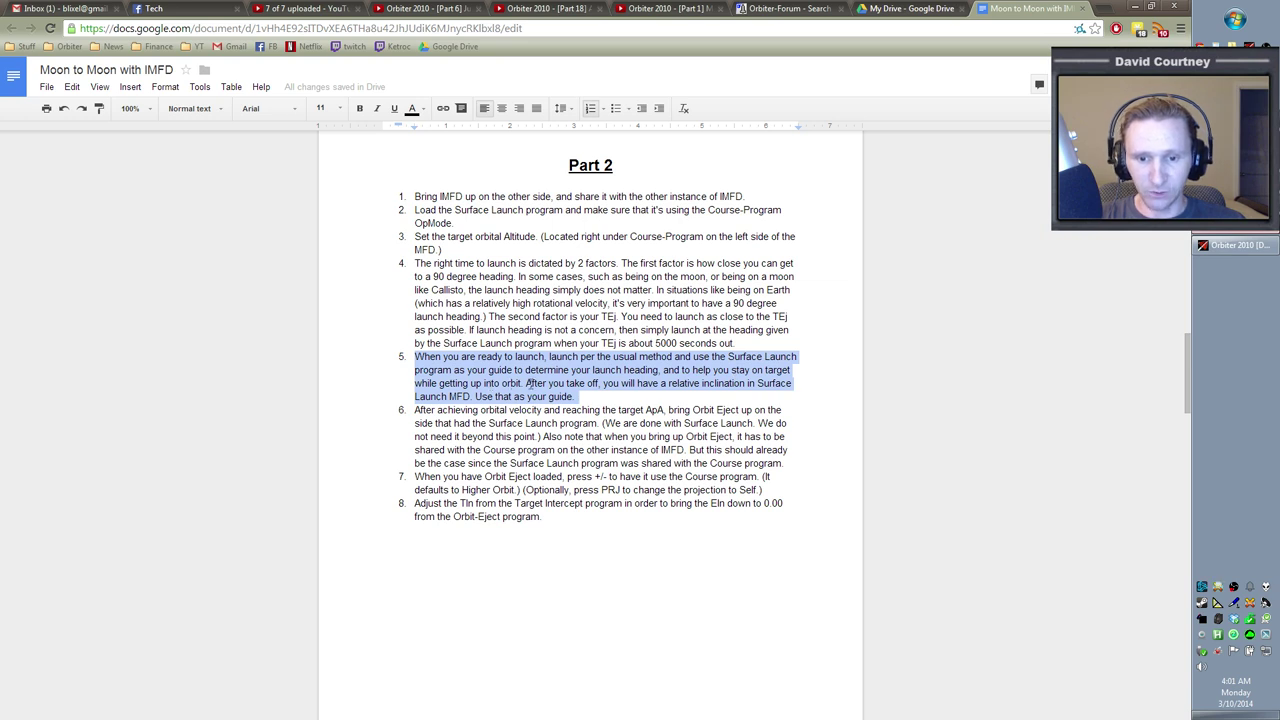
click(598, 395)
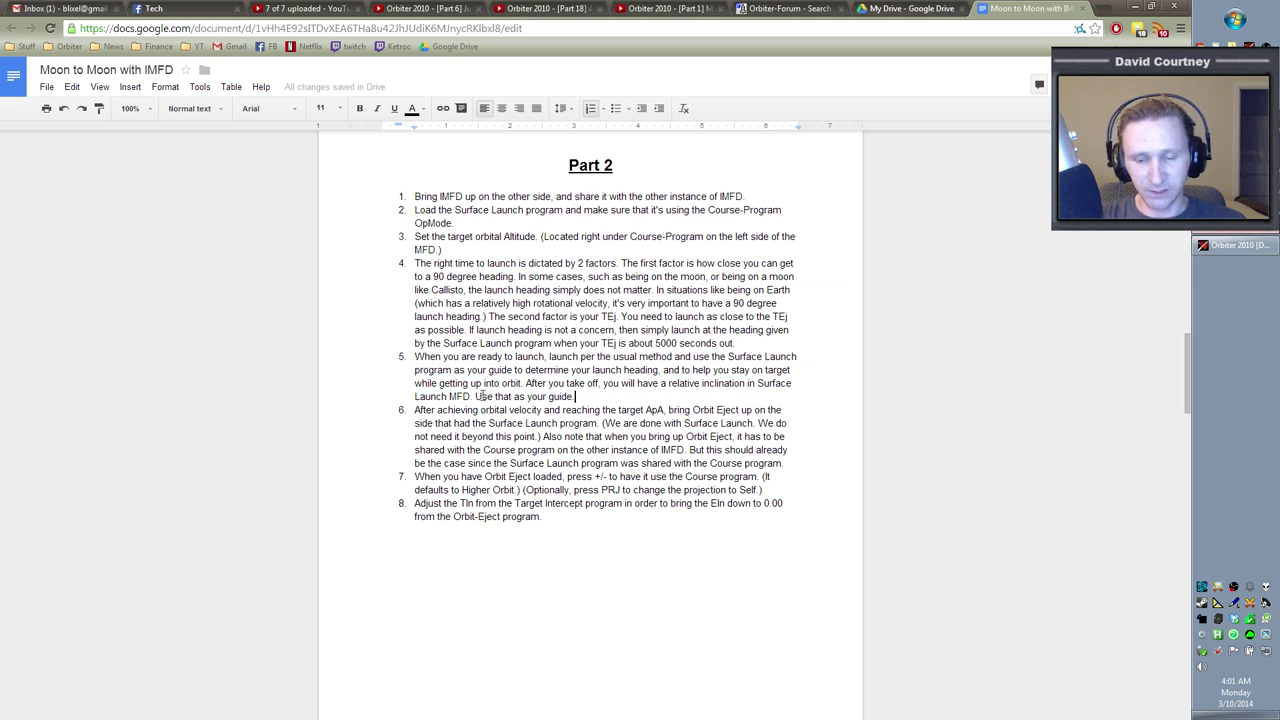
In step 5, insert "IMFD's" before Surface Launch and replace "MFD." with "program".
click(735, 386)
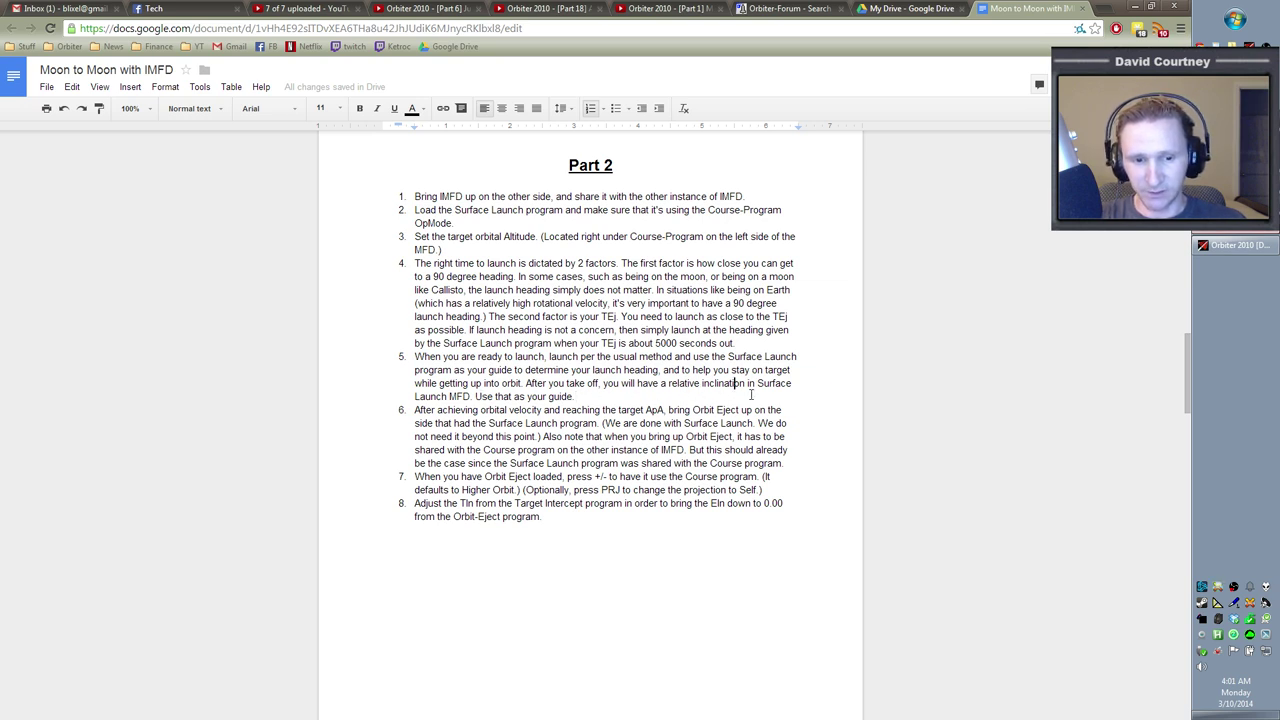
key(Right)
key(Right)
key(Right)
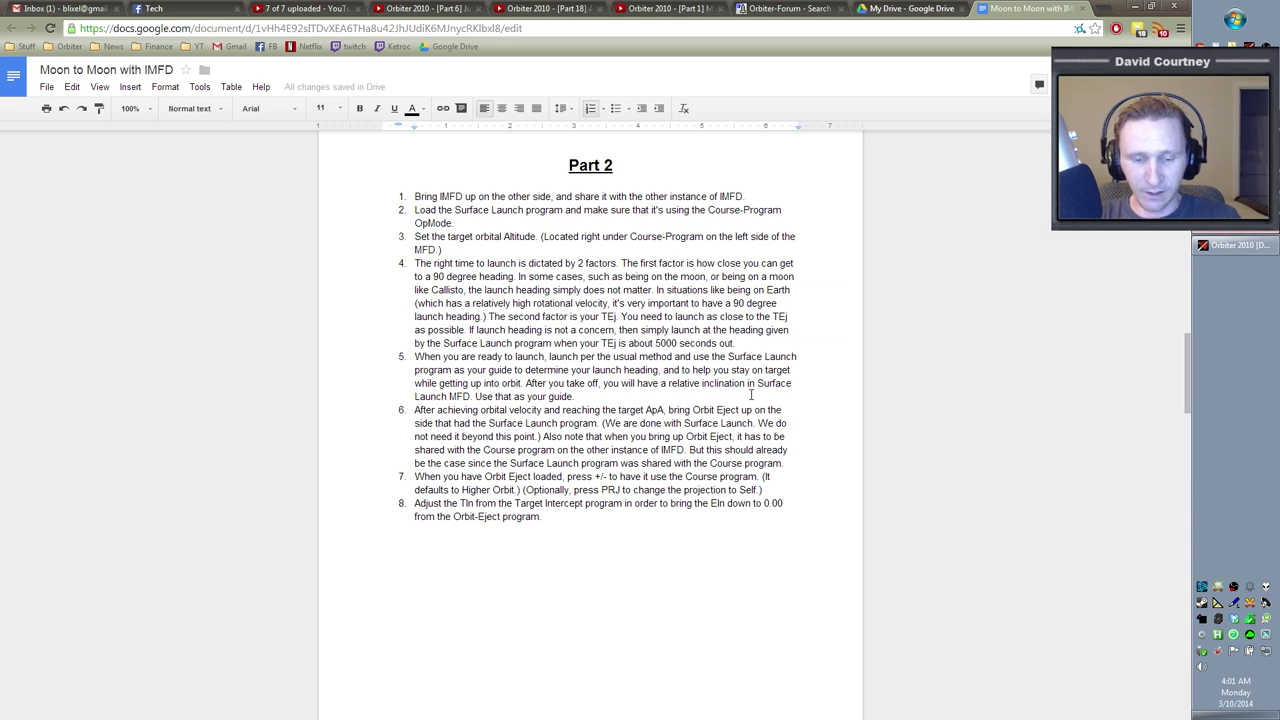
text(IMFD's)
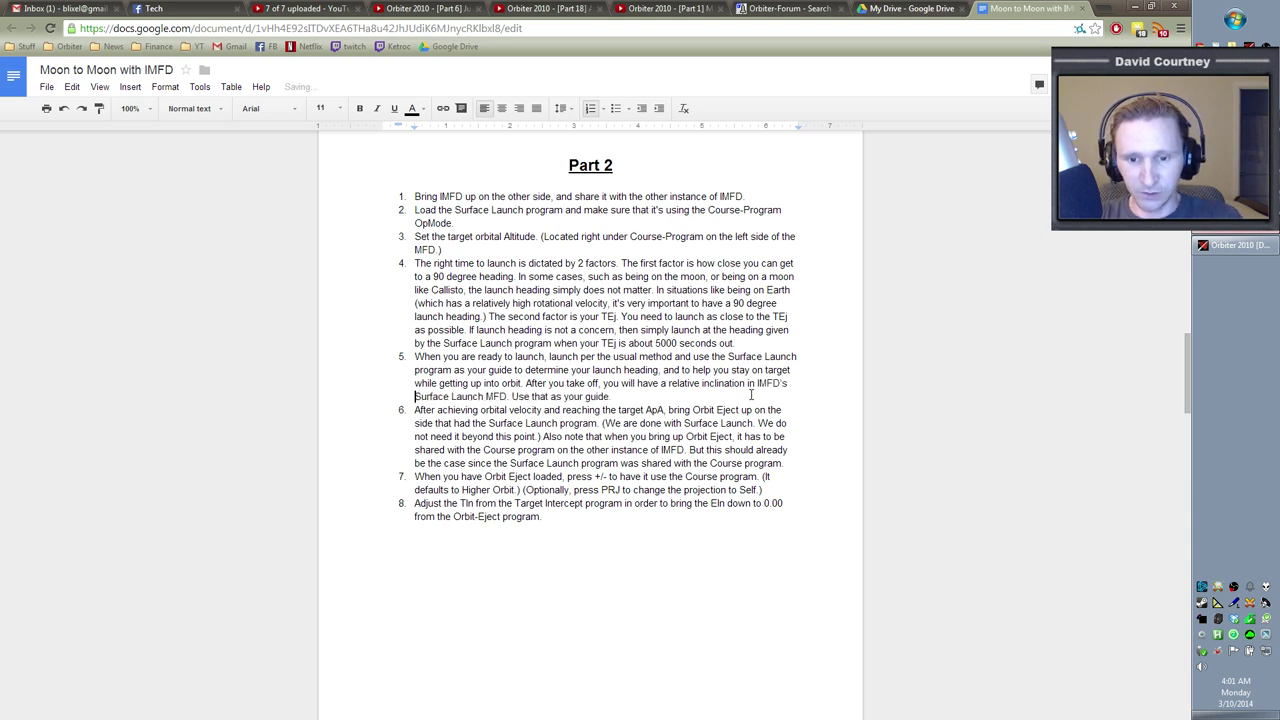
key(ctrl+Right)
key(ctrl+Right)
key(ctrl+shift+Right)
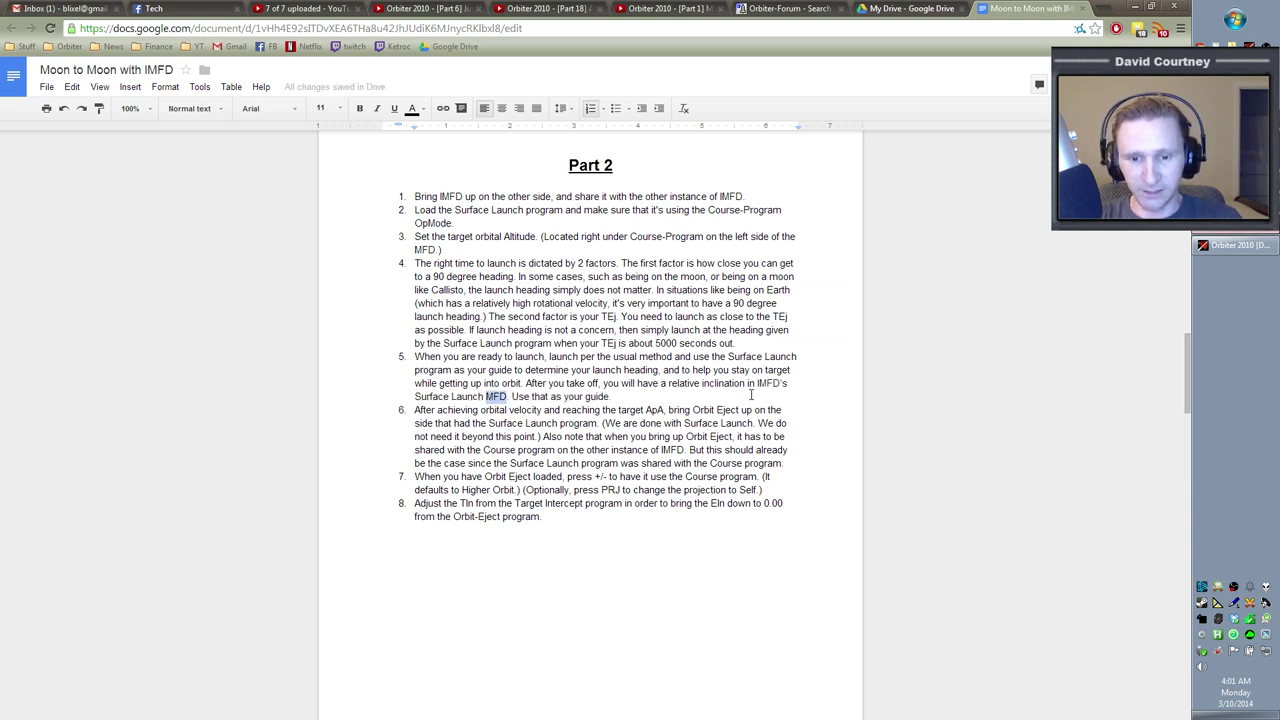
text(program)
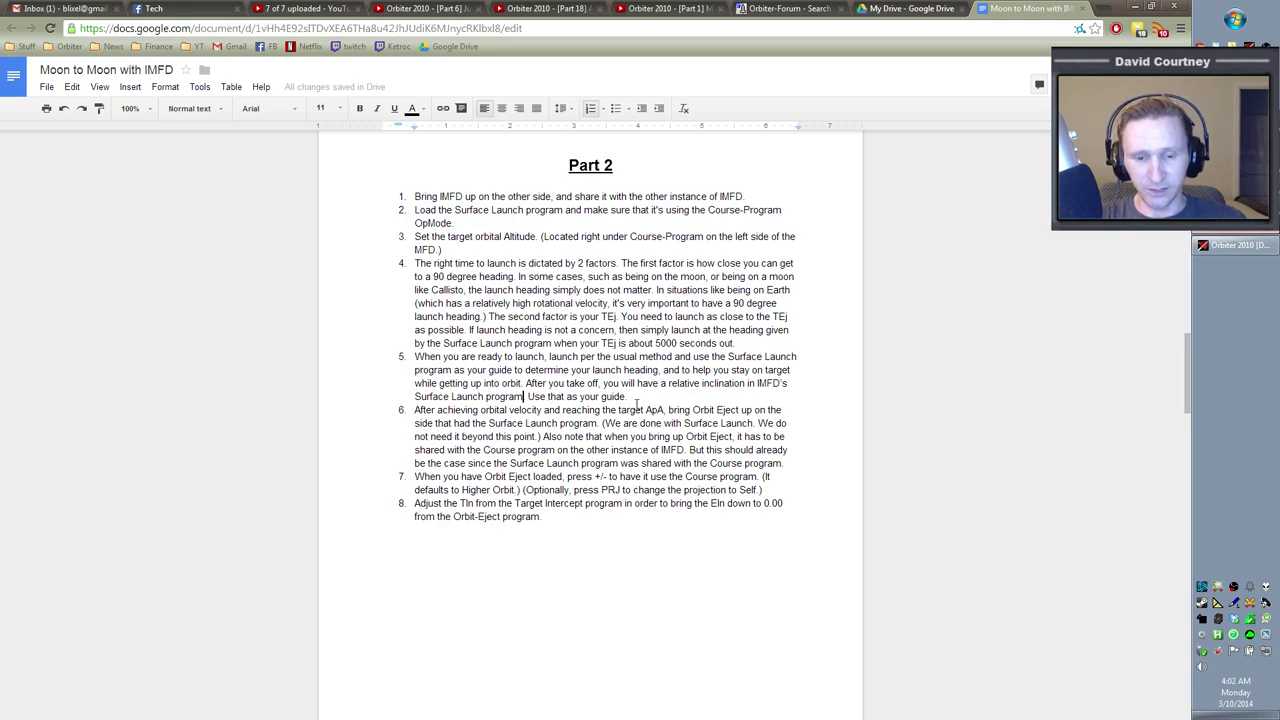
key(alt+Tab)
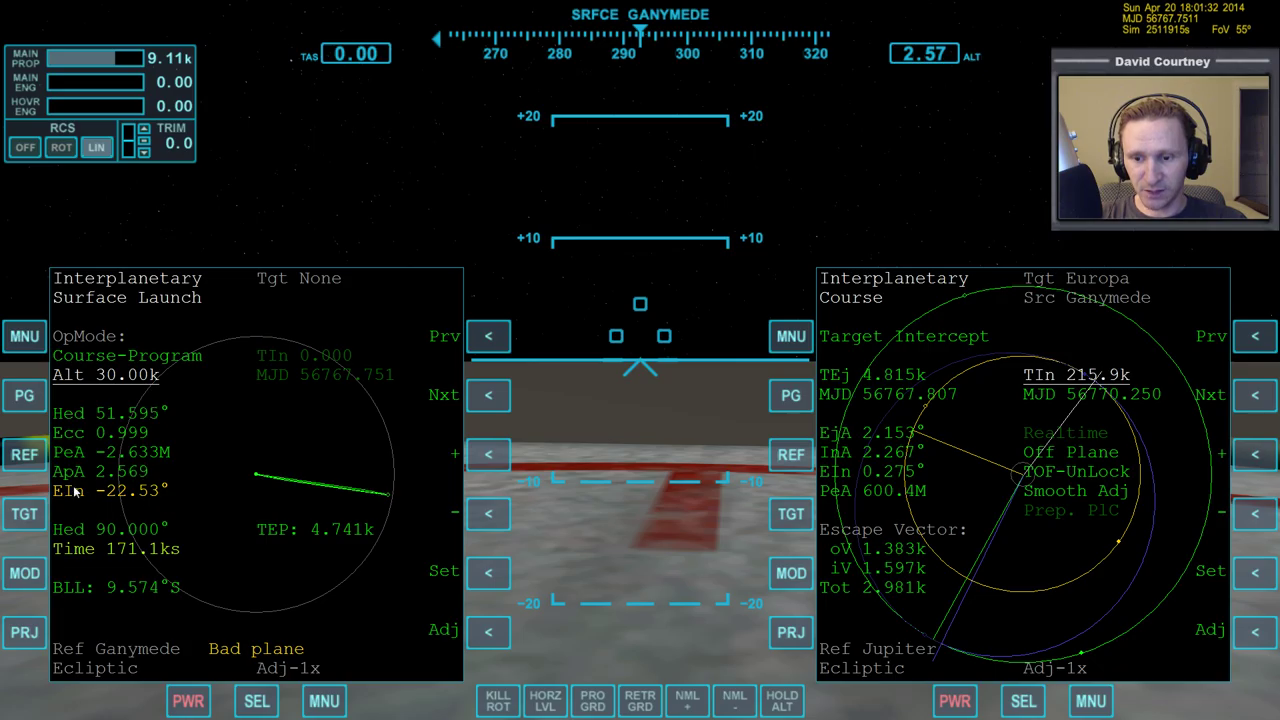
key(alt+Tab)
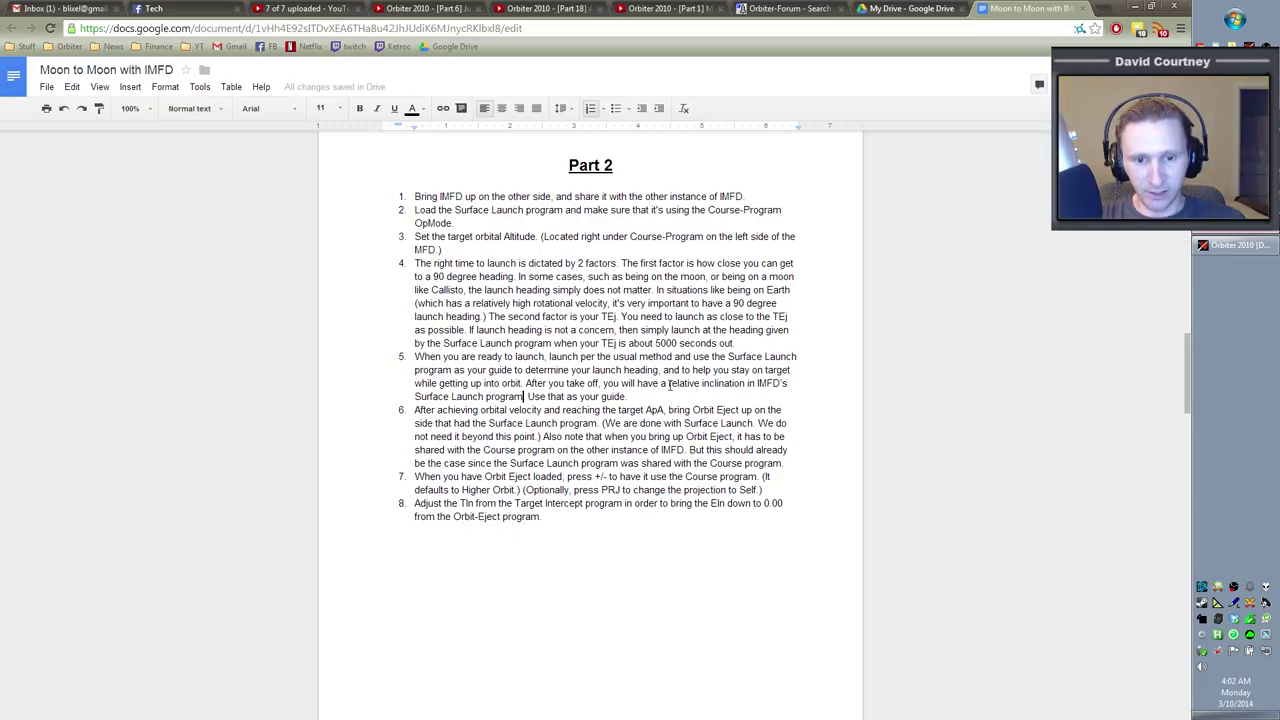
Add "(It's the EIn value.)" after "program" in step 5, then review step 6.
drag(668, 383, 746, 390)
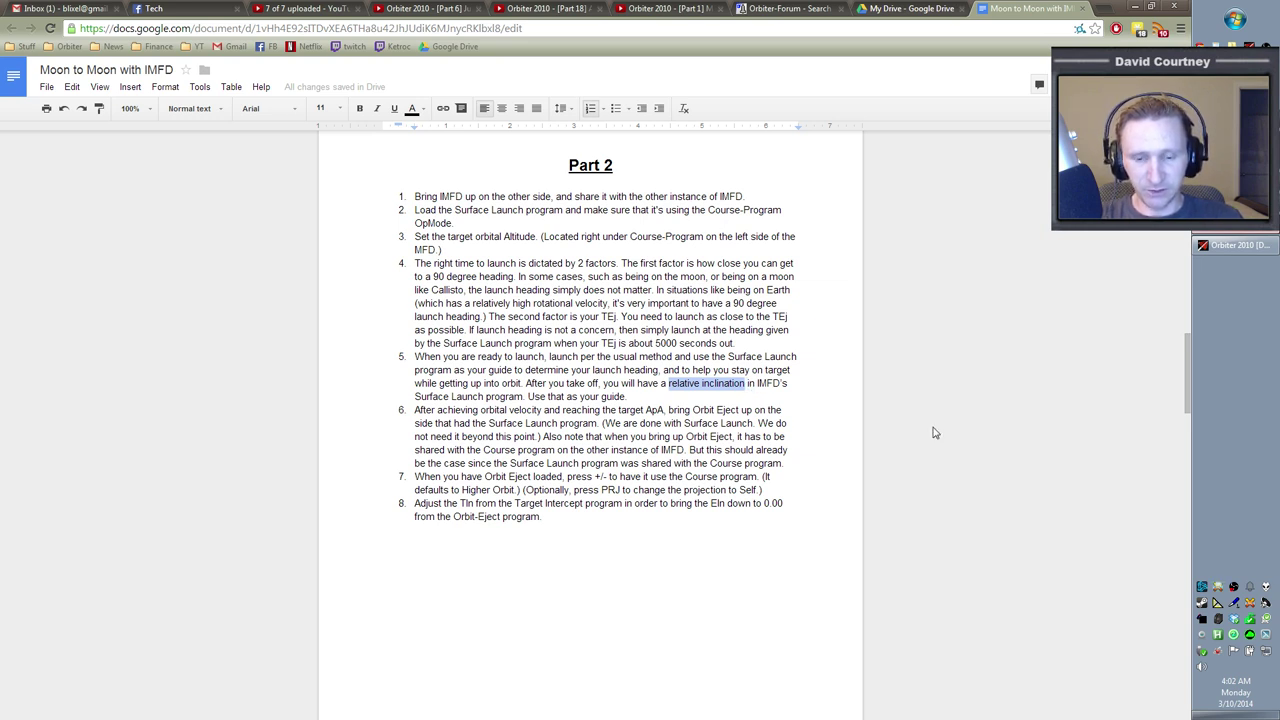
key(Down)
key(Home)
key(Right)
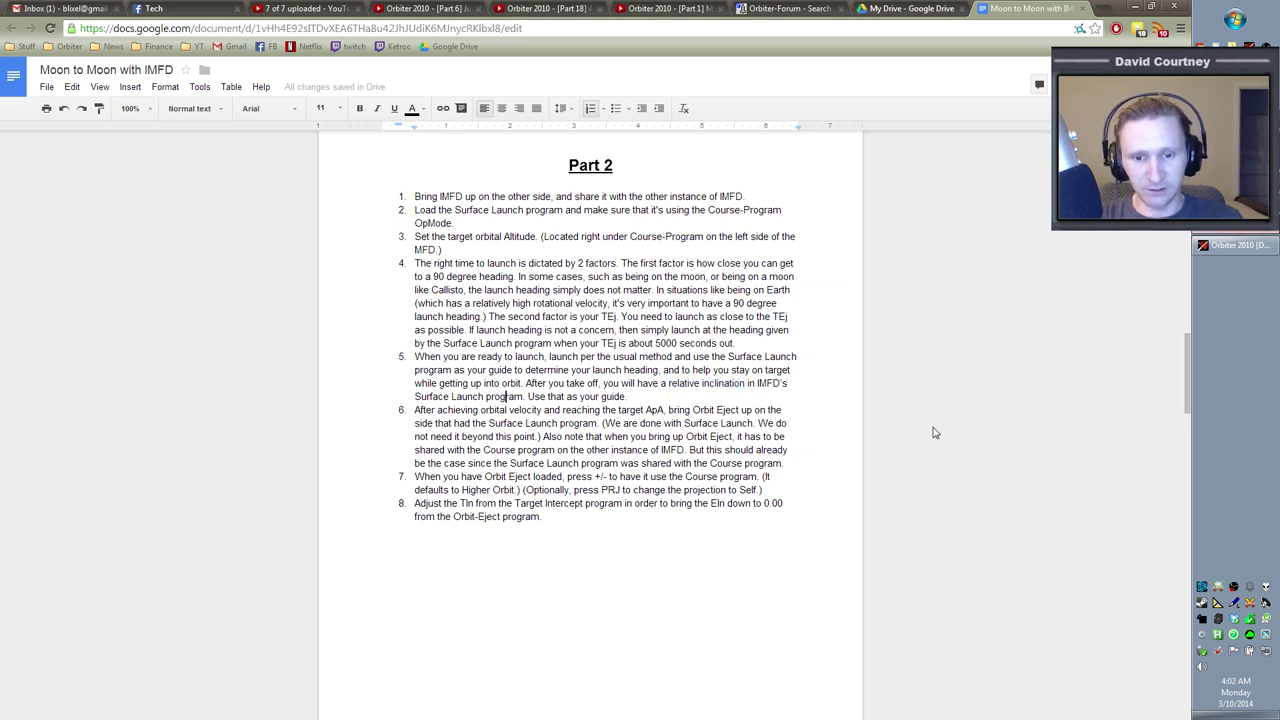
key(ctrl+Right)
key(ctrl+Right)
key(ctrl+Right)
text((It's the ElN)
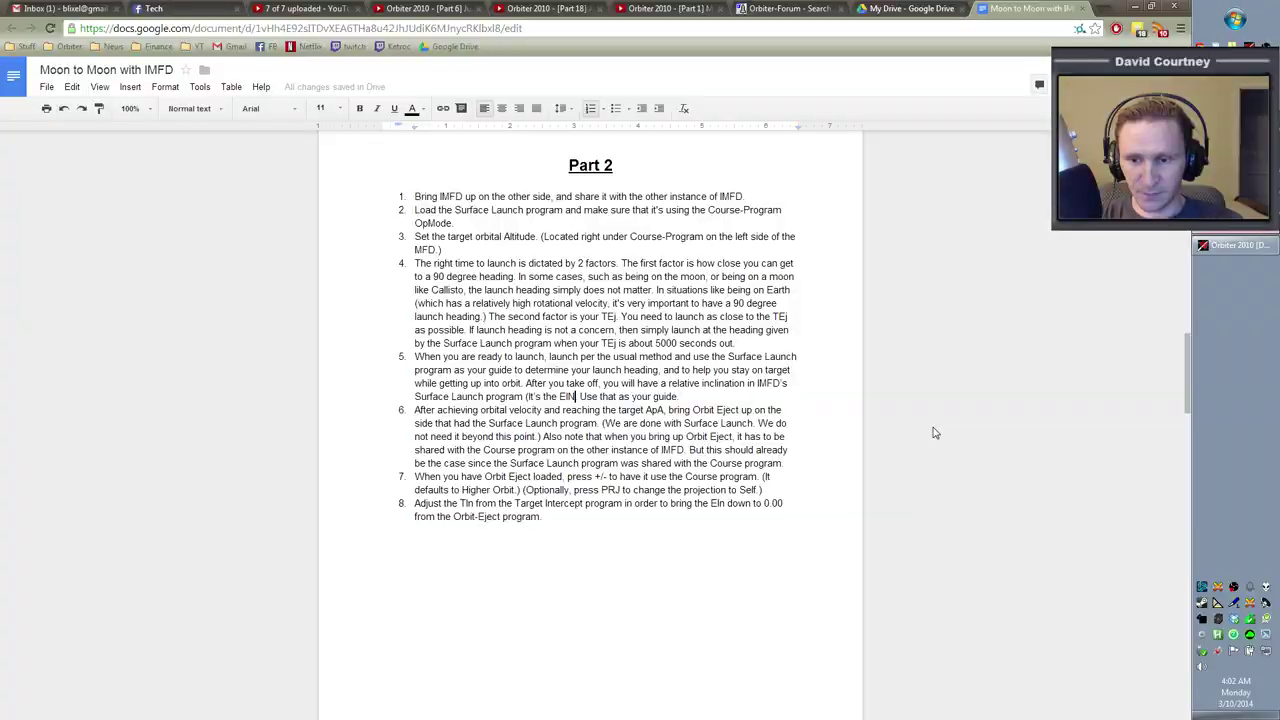
text(value )
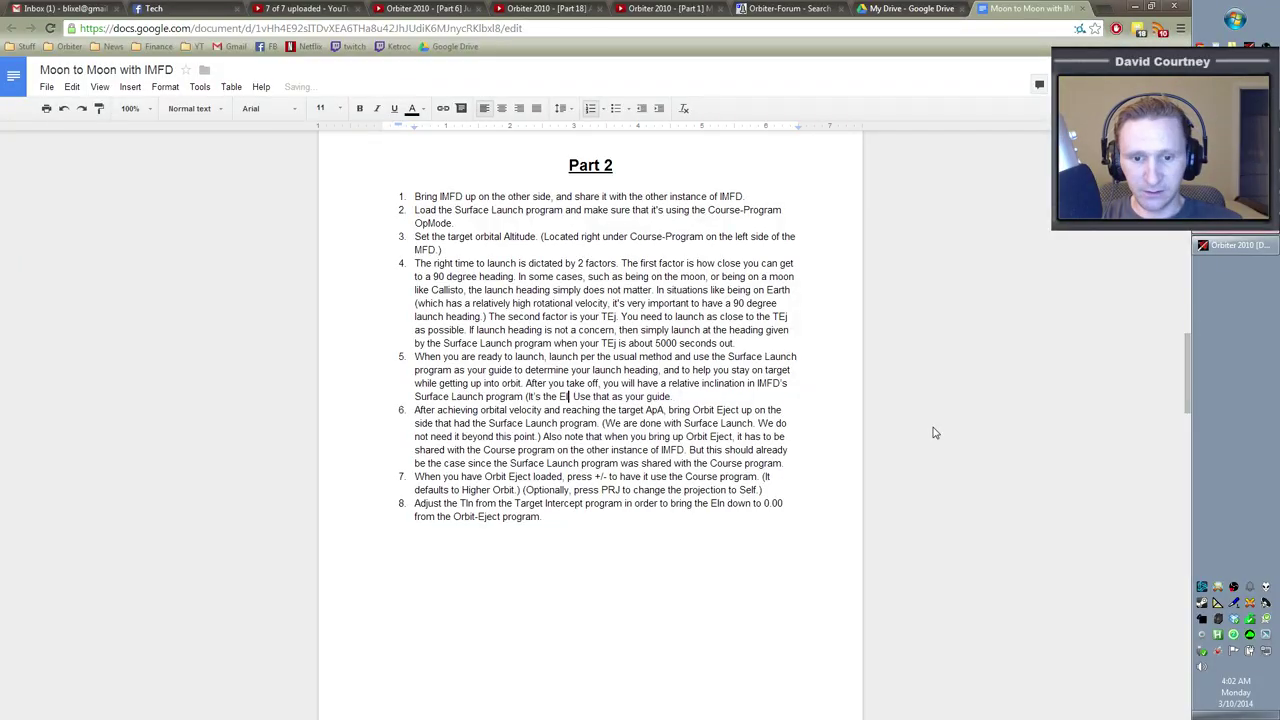
text(.).)
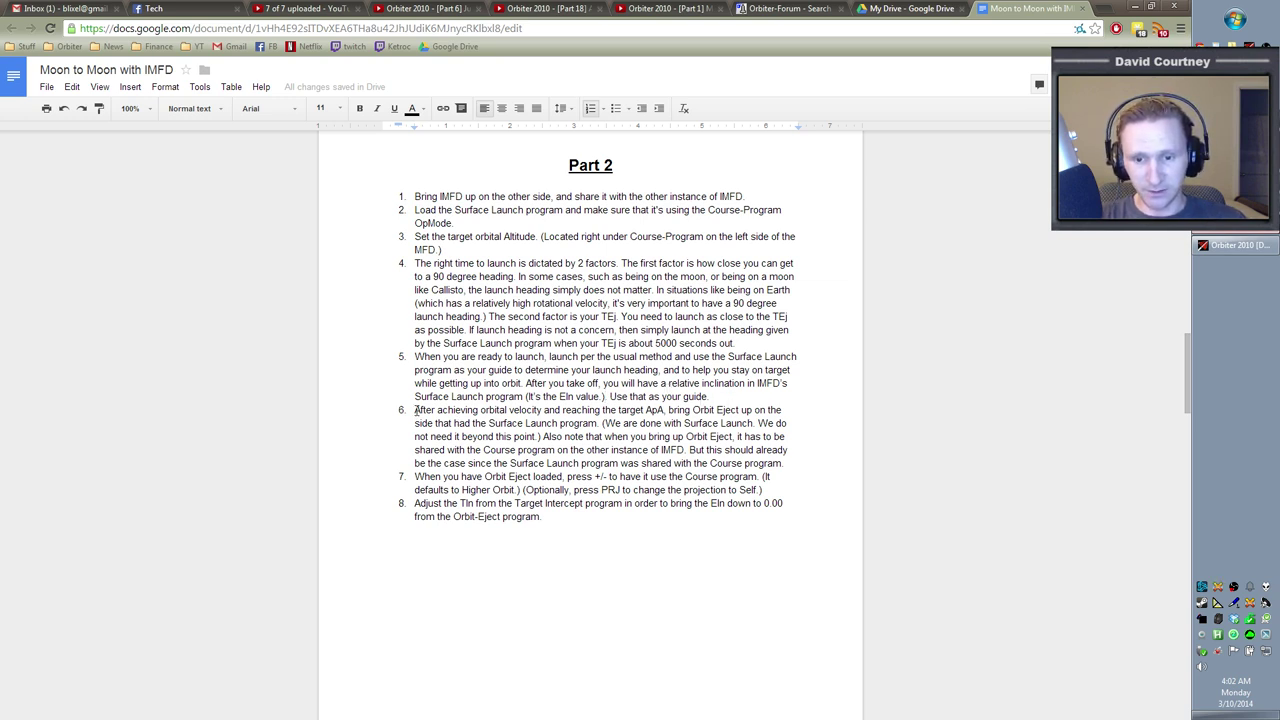
drag(416, 410, 793, 463)
key(alt+Tab)
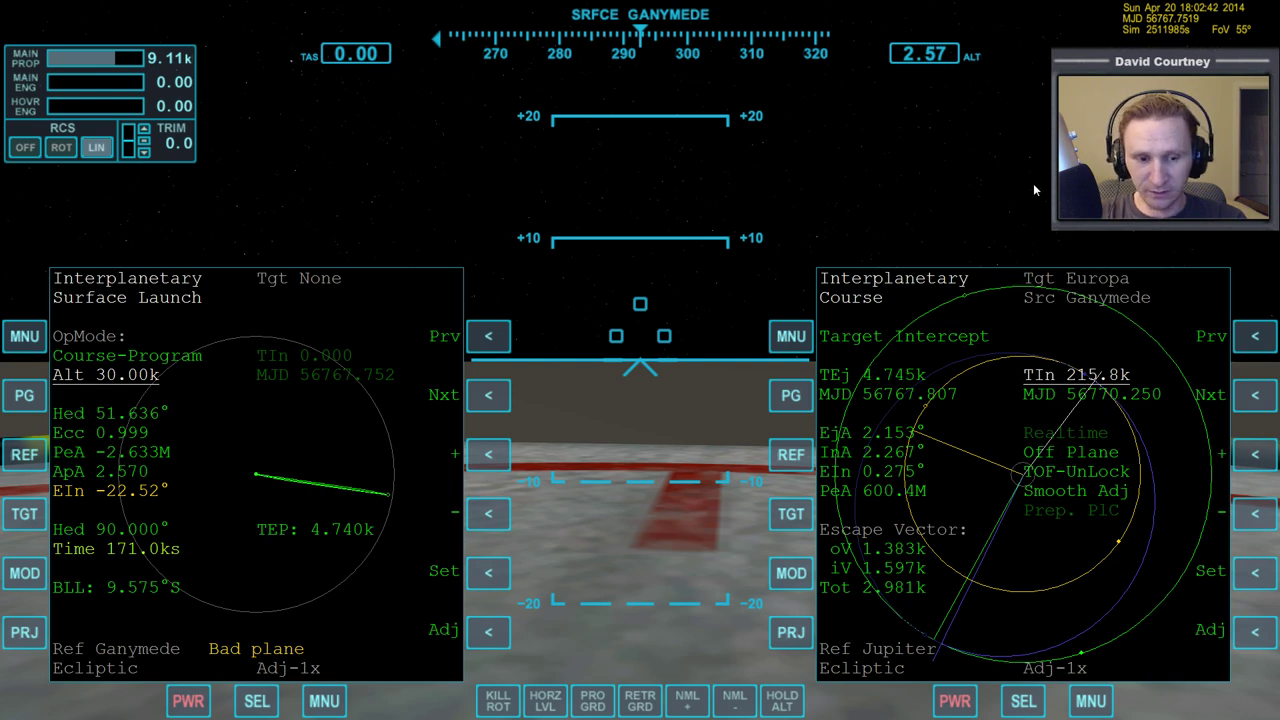
Set RCS to rotation mode, glance at the 2D panel, and return to the glass cockpit.
key(KP_Divide)
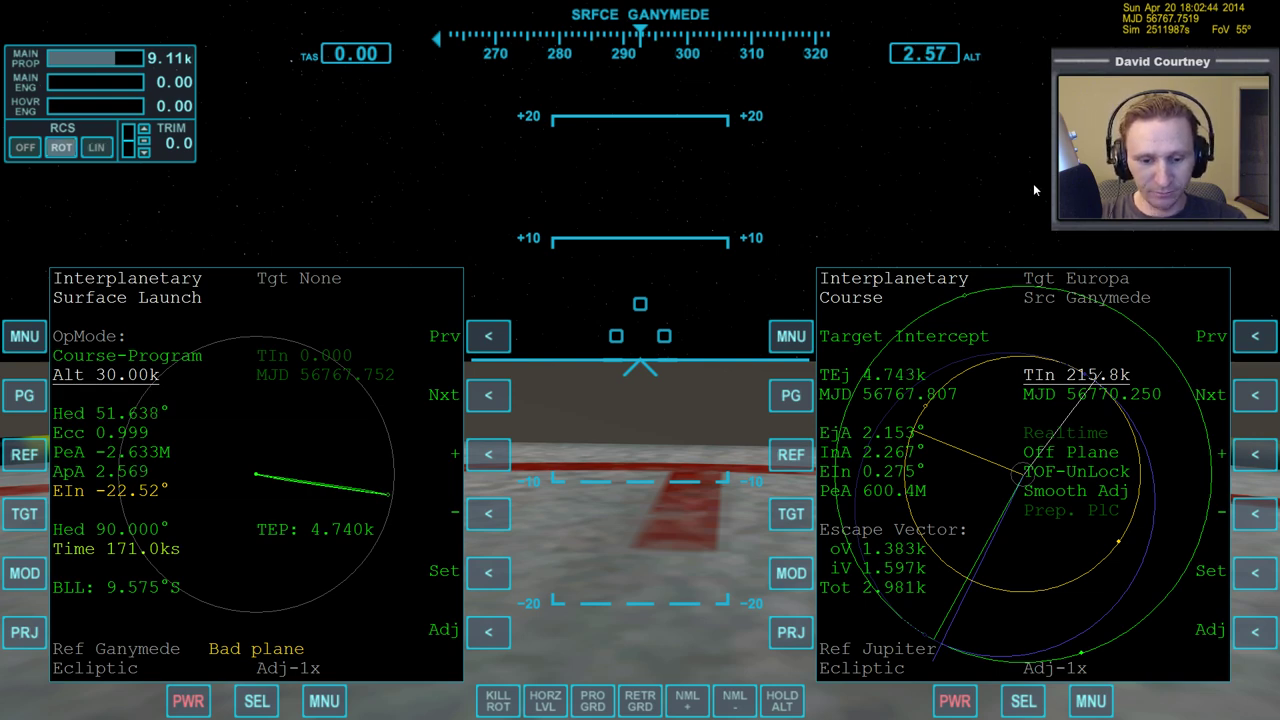
key(F8)
key(ctrl+Down)
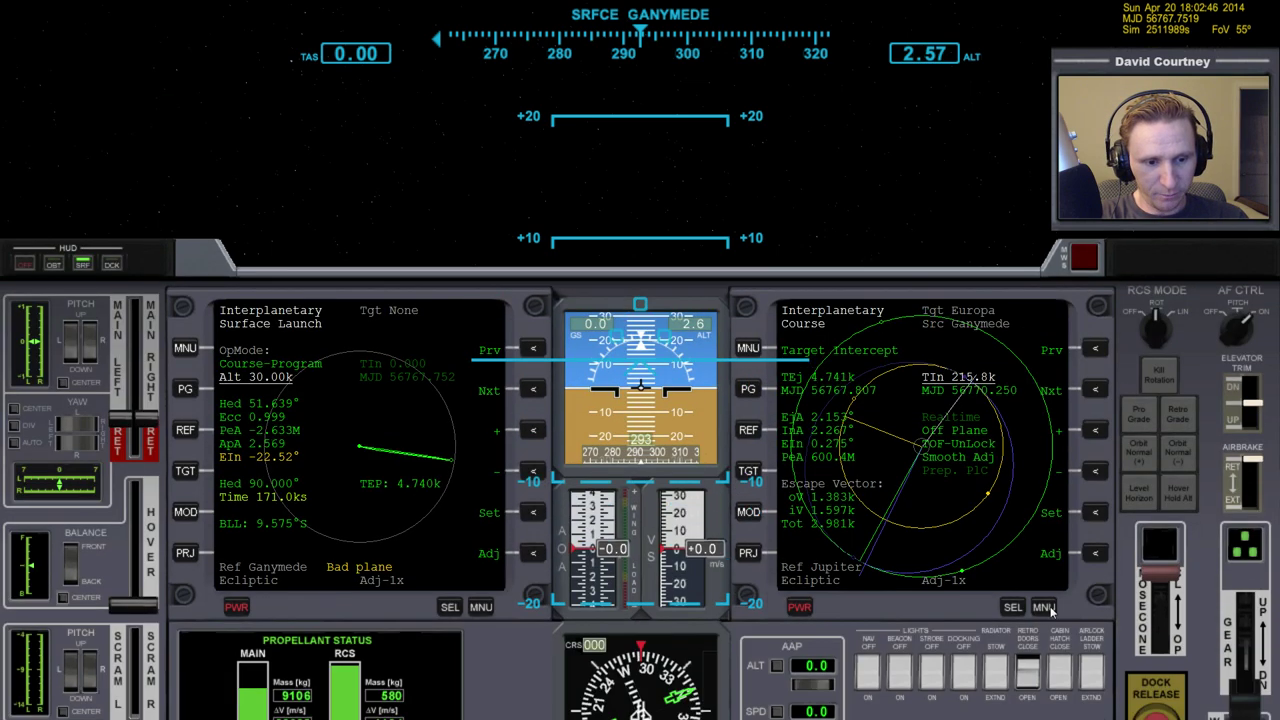
key(ctrl+Up)
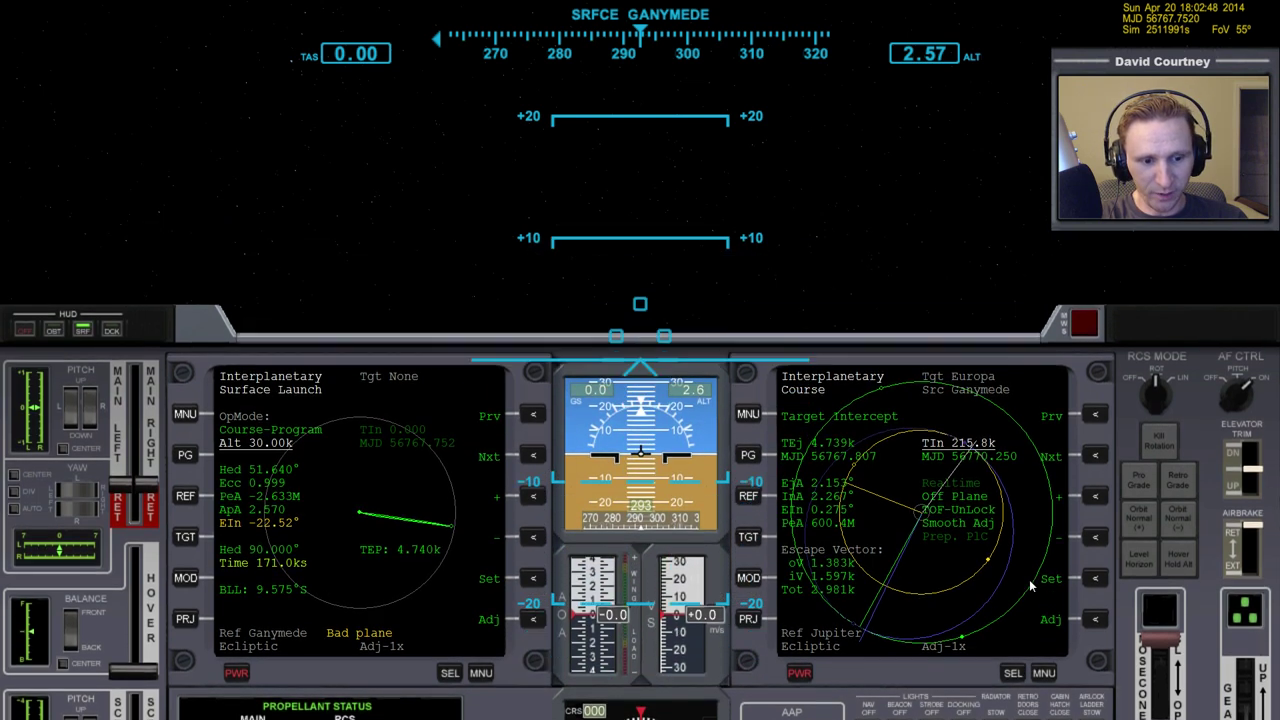
key(F8)
key(F8)
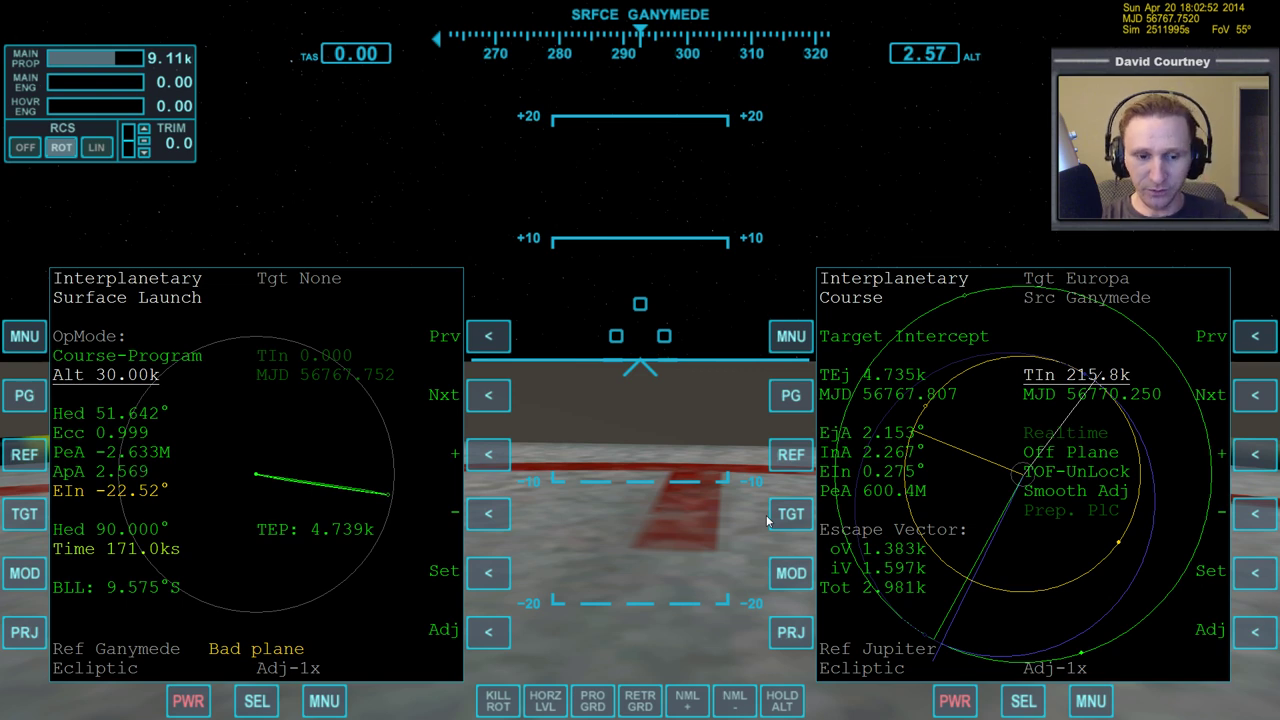
Change the right MFD from the Interplanetary readout to the Surface: Ganymede display via Orbit.
click(1022, 701)
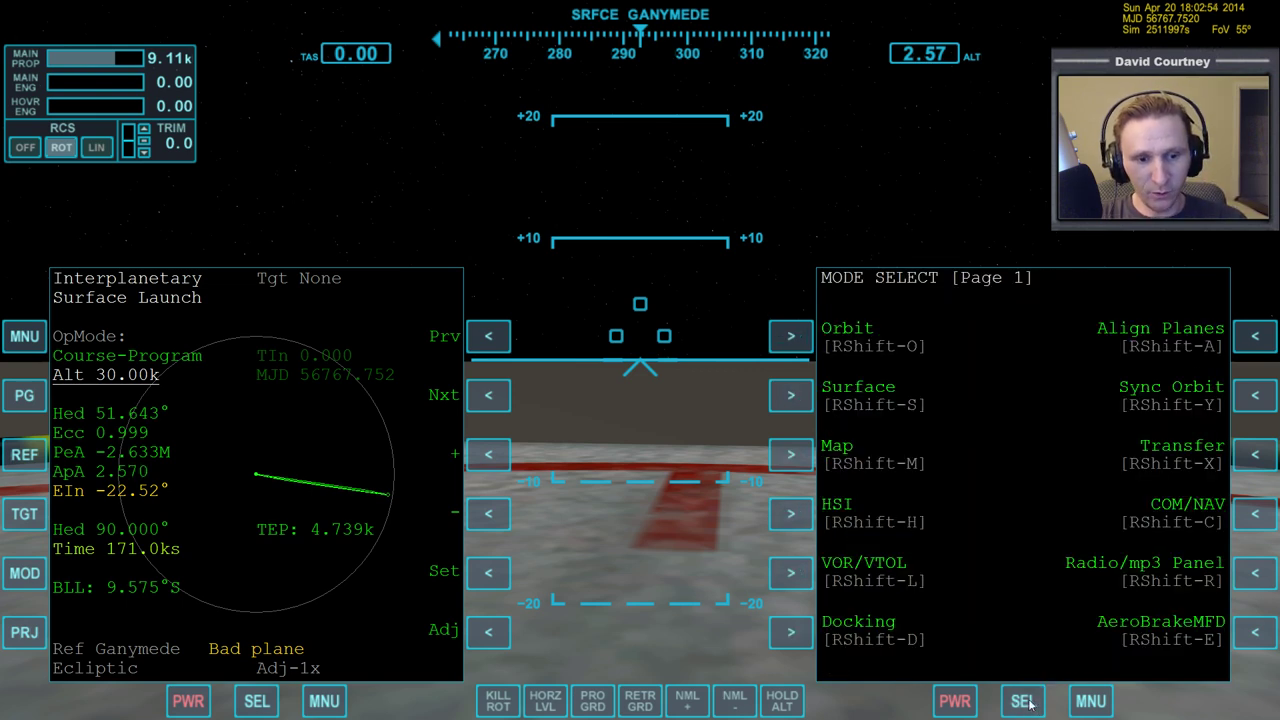
click(792, 338)
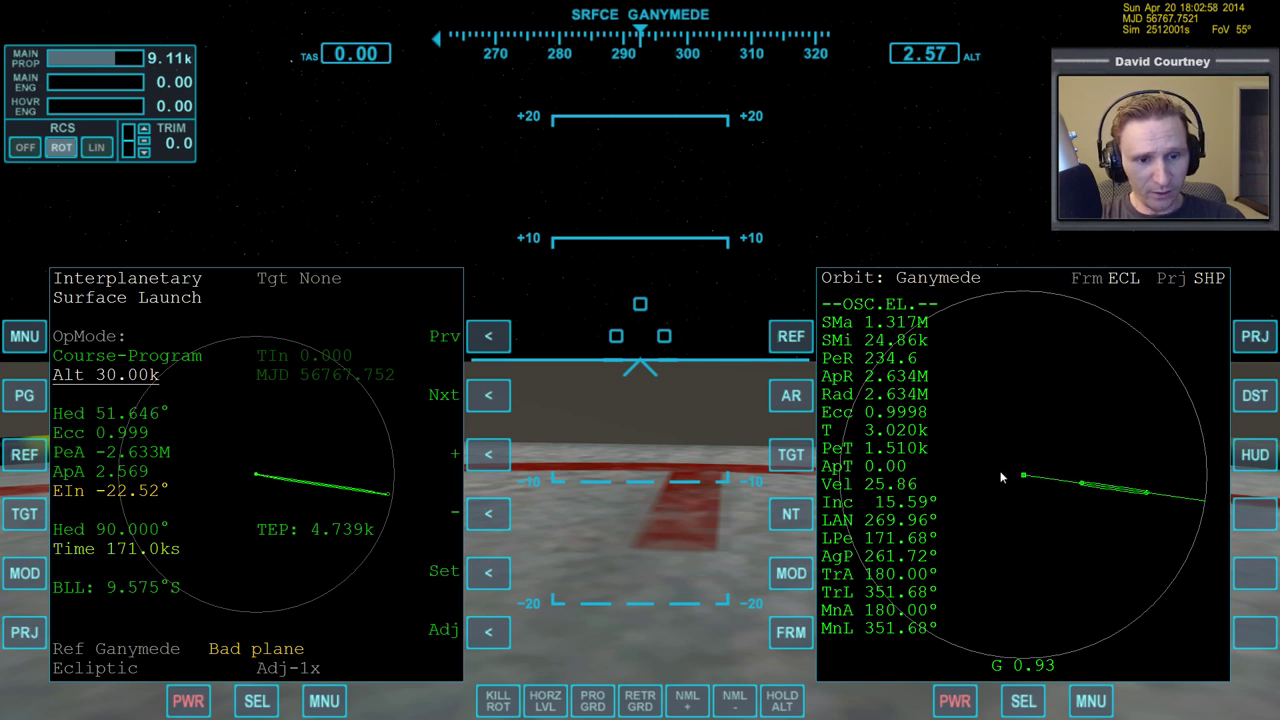
click(1030, 704)
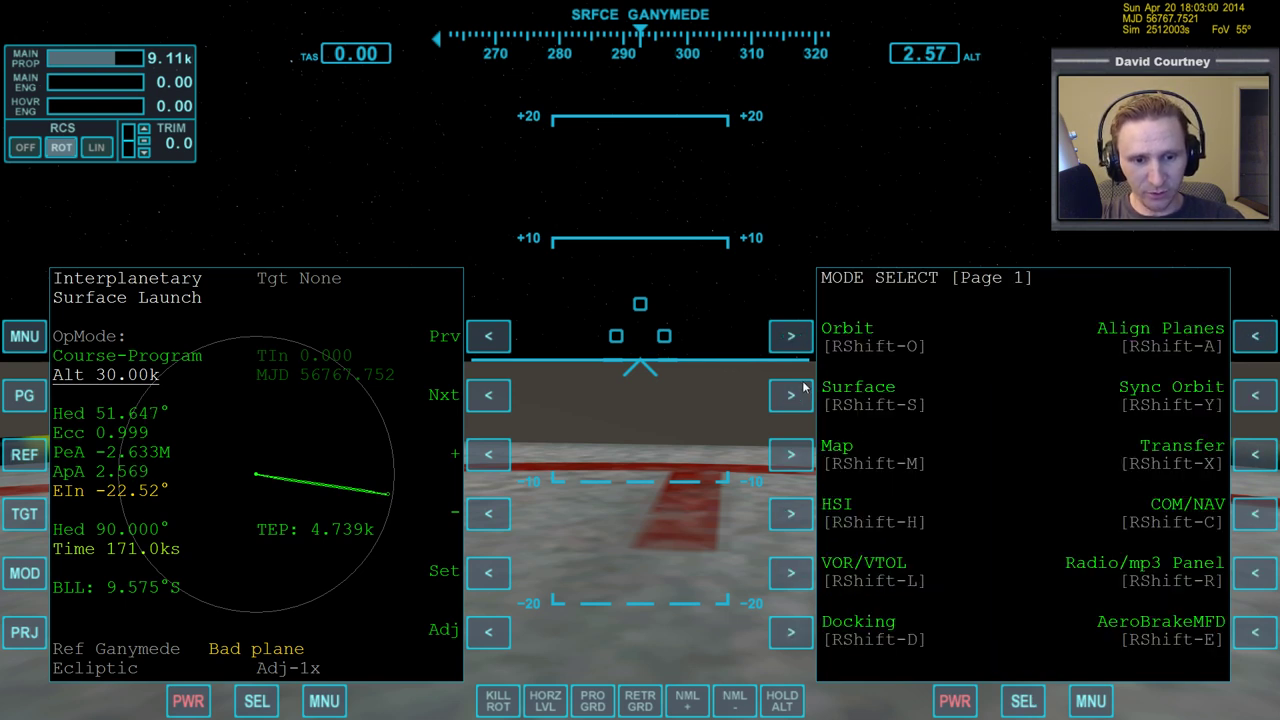
click(802, 389)
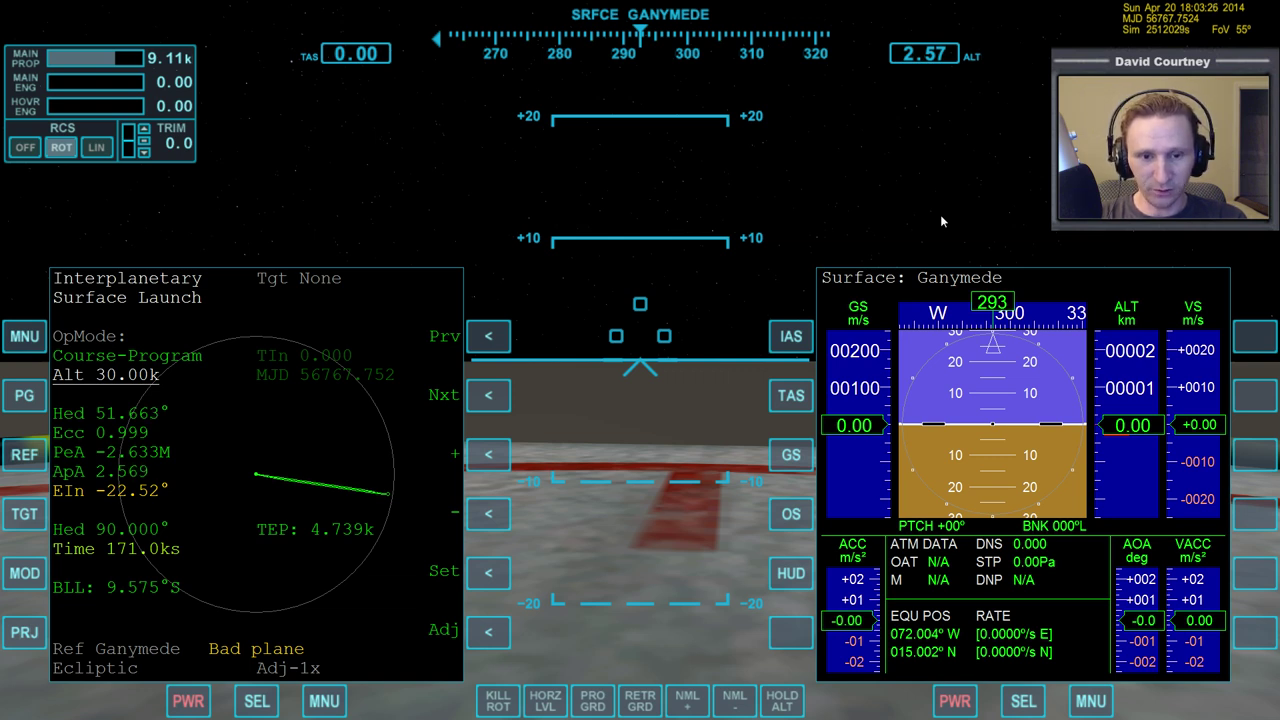
Lift off from Ganymede on hover thrust, toggling RCS to linear and back to rotation.
key(KP_0)
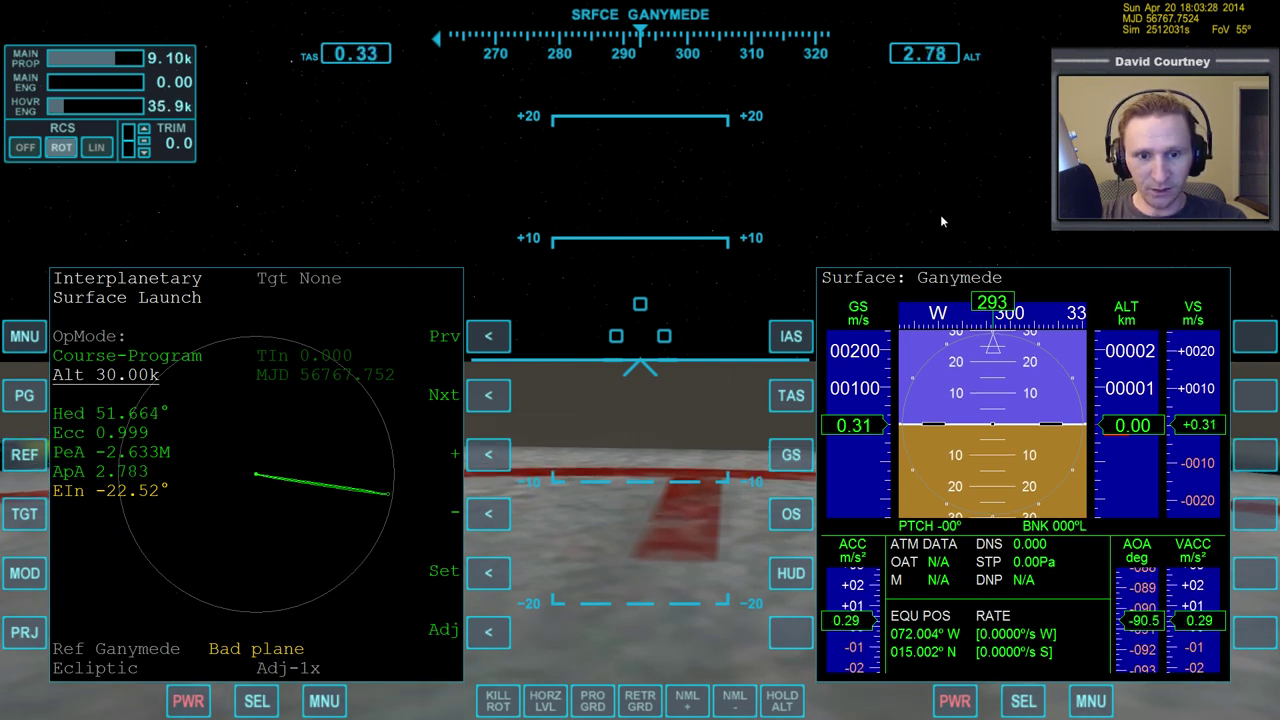
key(KP_Divide)
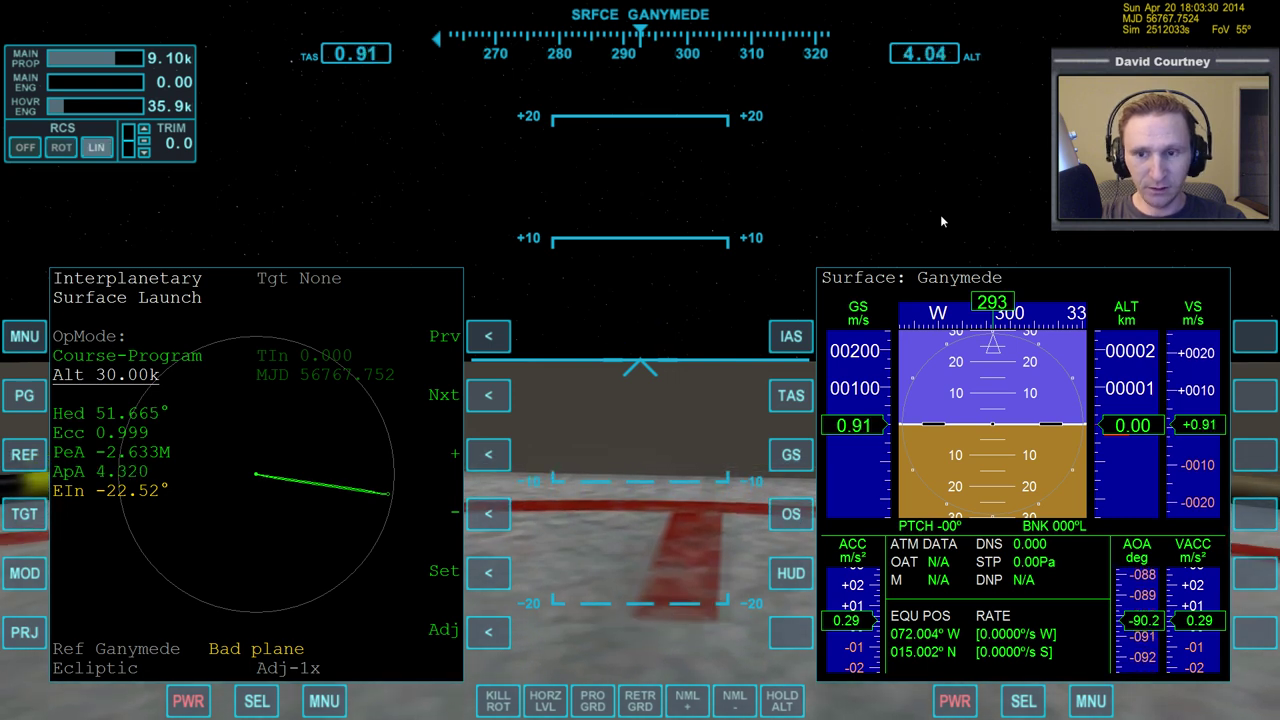
key(KP_Divide)
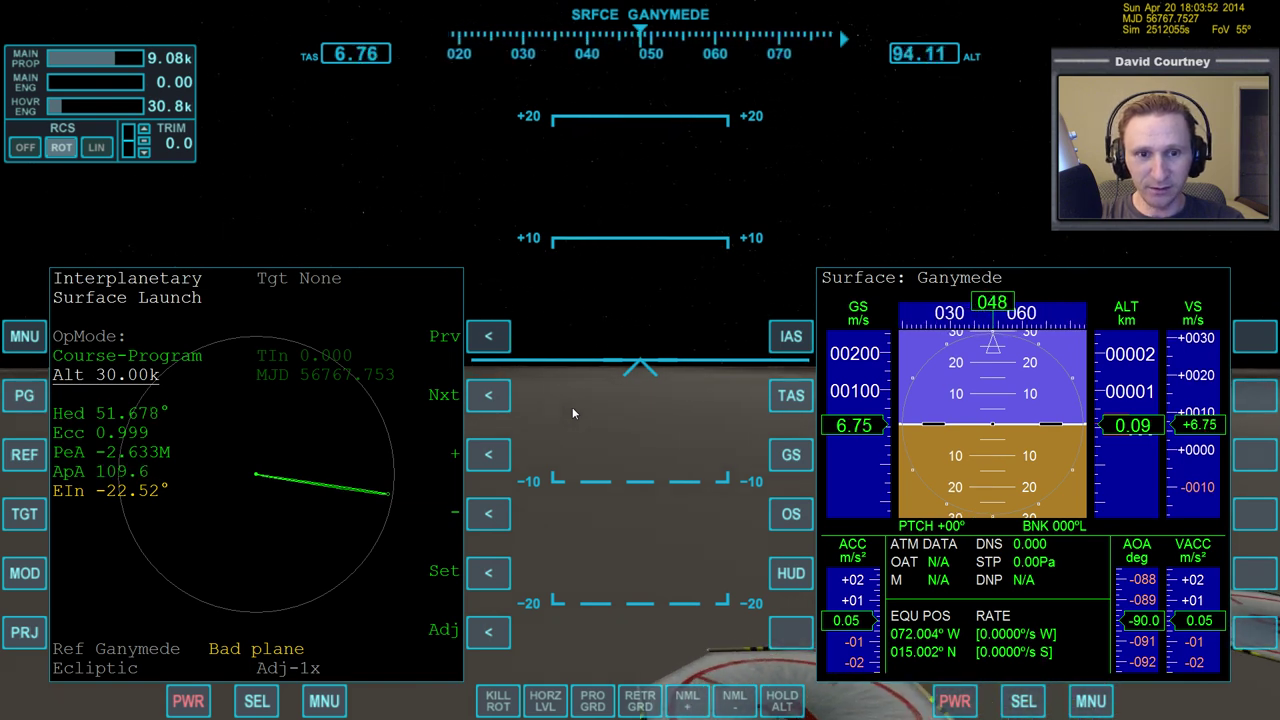
Hold attitude with Kill Rot during the main-engine burn, then bring up the MFD mode list.
key(KP_5)
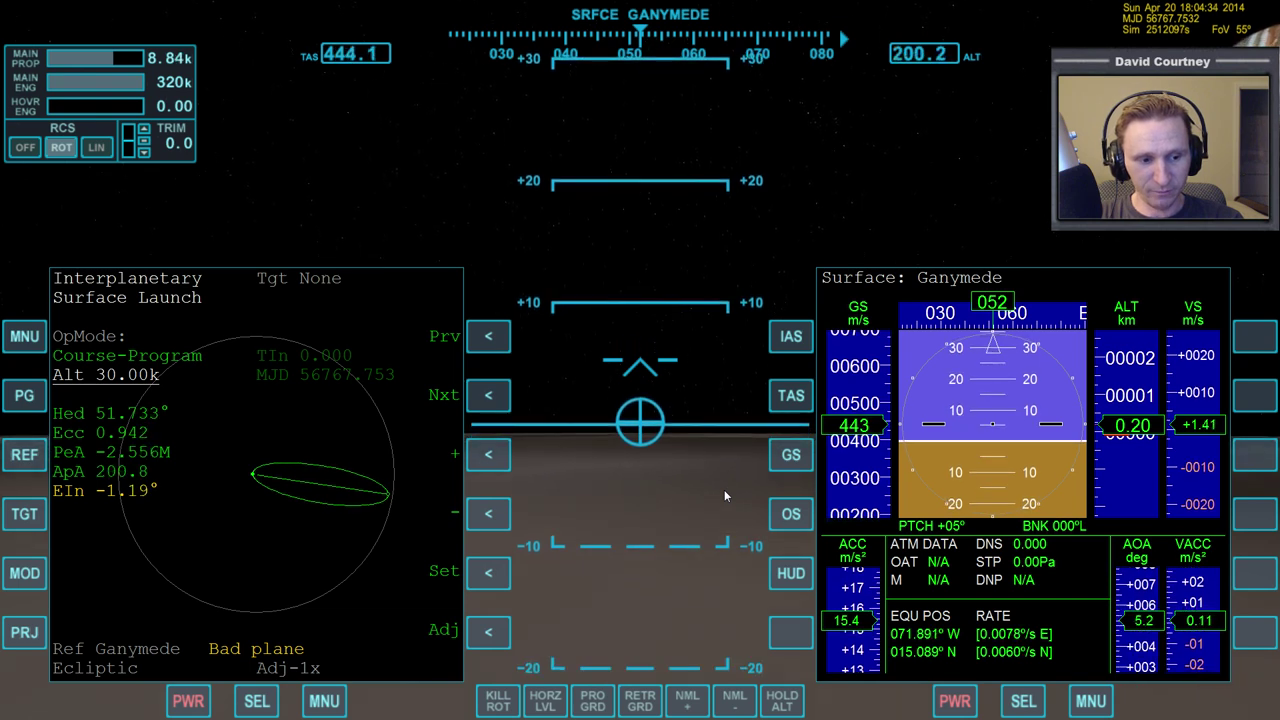
key(KP_5)
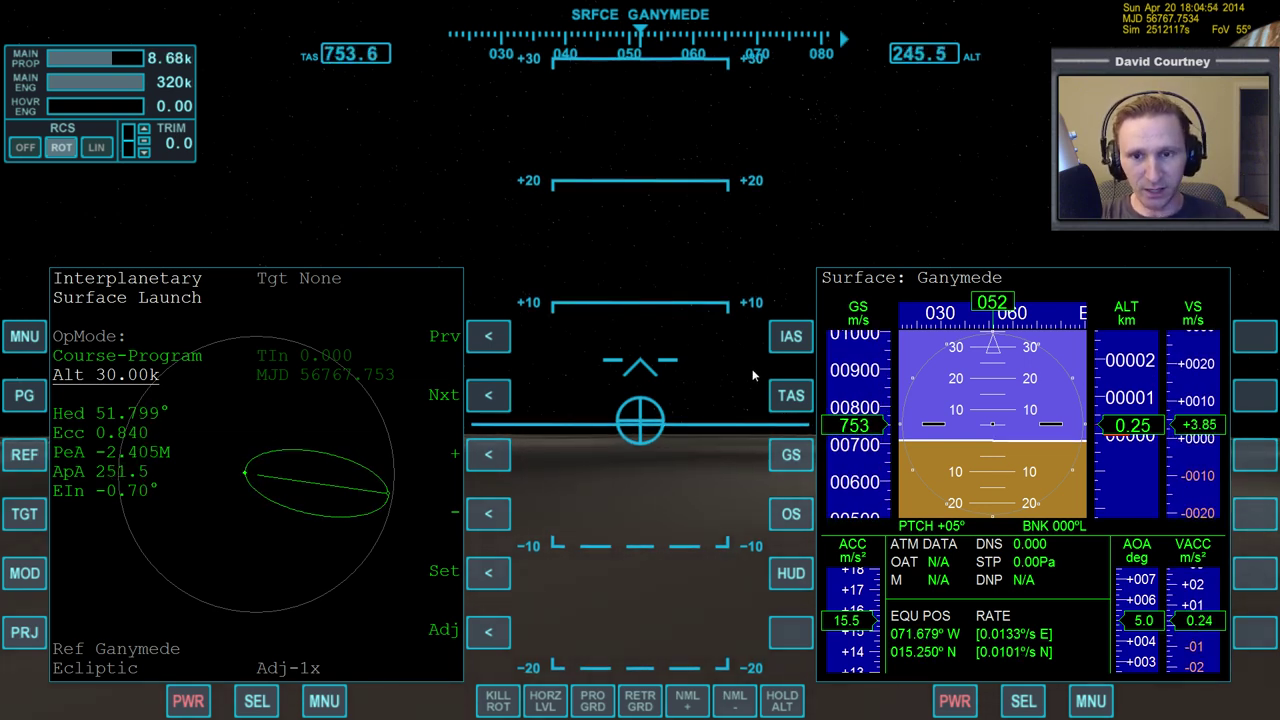
key(shift+F1)
Show Orbit: Ganymede in altitudes, trim pitch while burning, and cut the engine near eccentricity 0.017.
click(790, 337)
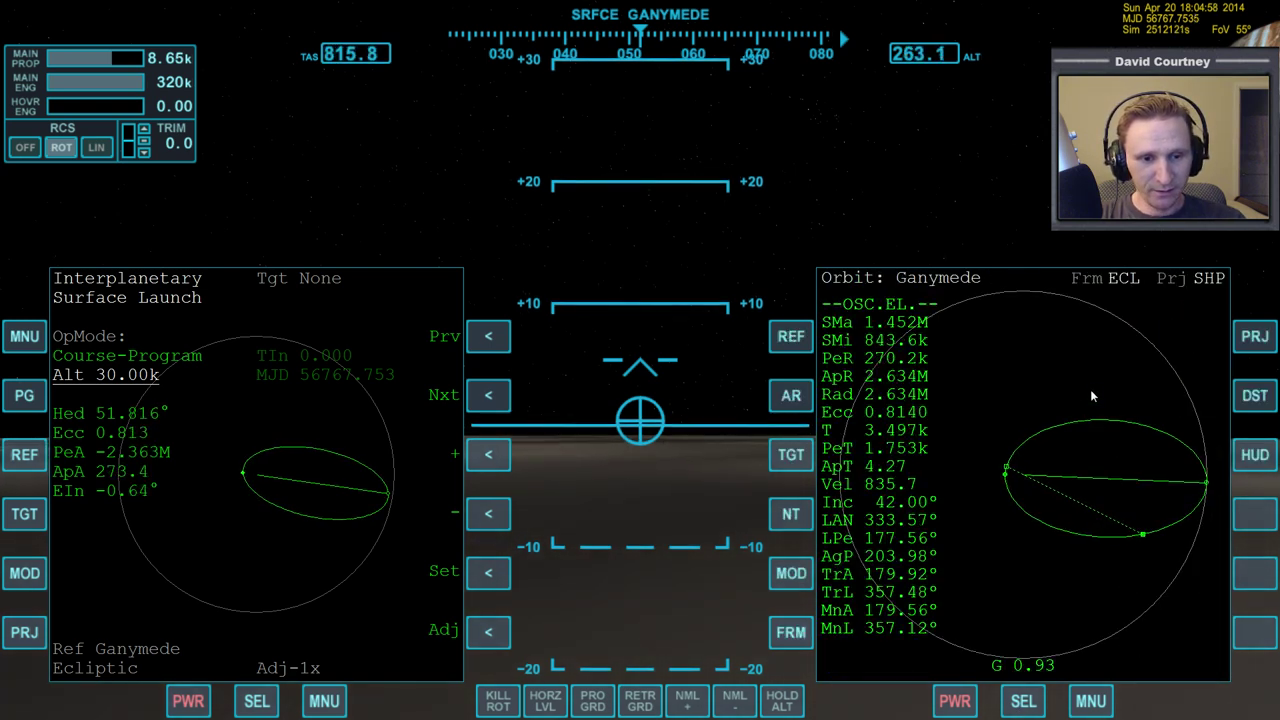
click(1256, 397)
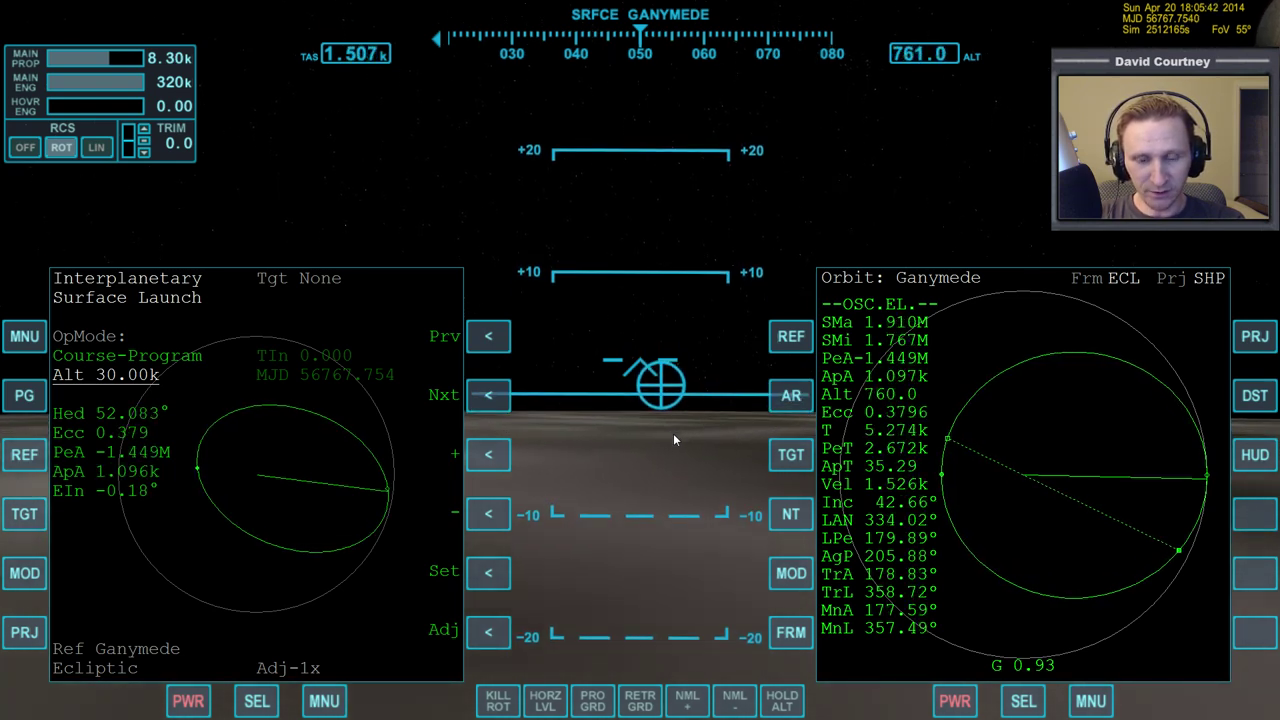
key(KP_5)
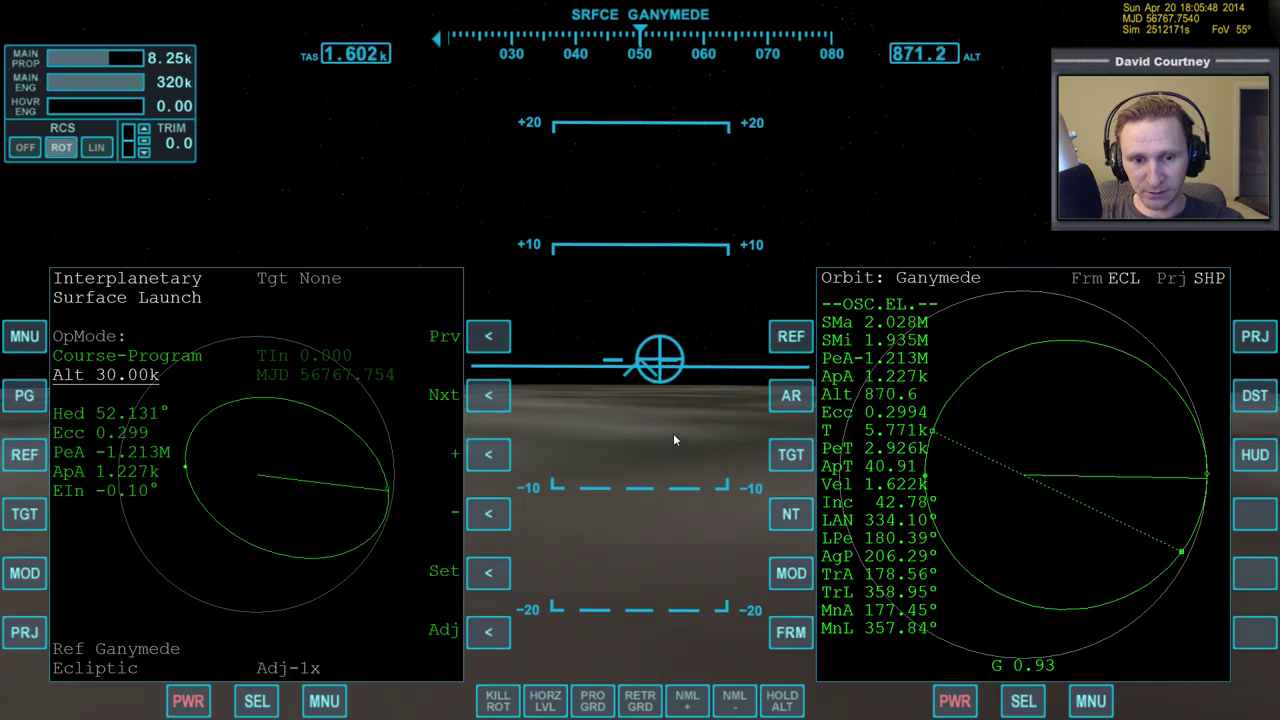
key(KP_8)
key(KP_5)
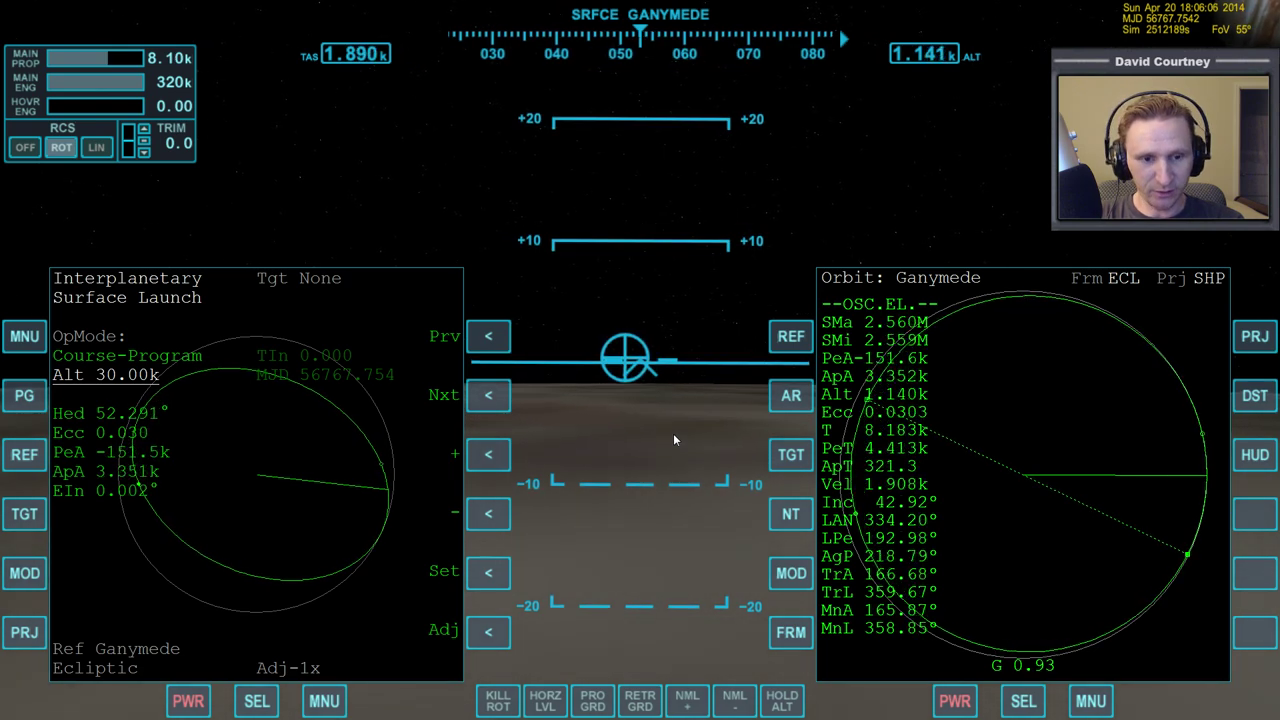
key(KP_Multiply)
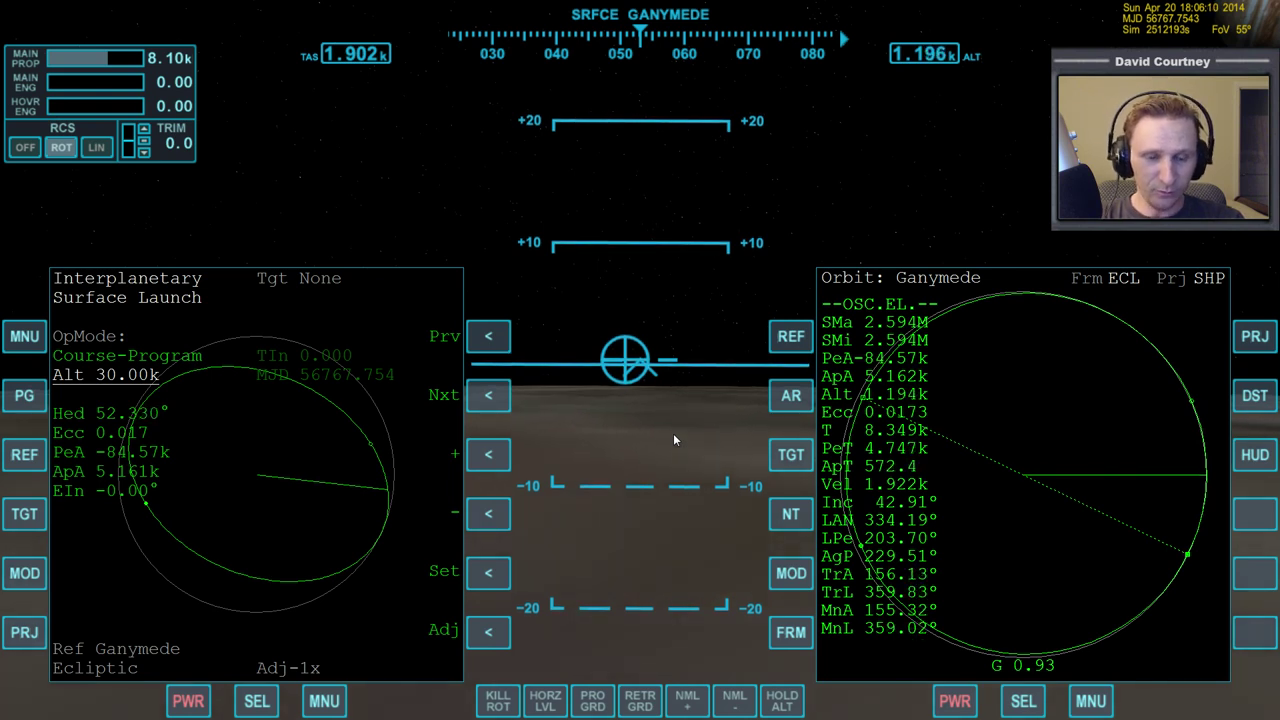
Blip the main engine to raise apoapsis to 30.41k, set linear RCS, and project the orbit to Self.
key(KP_Add)
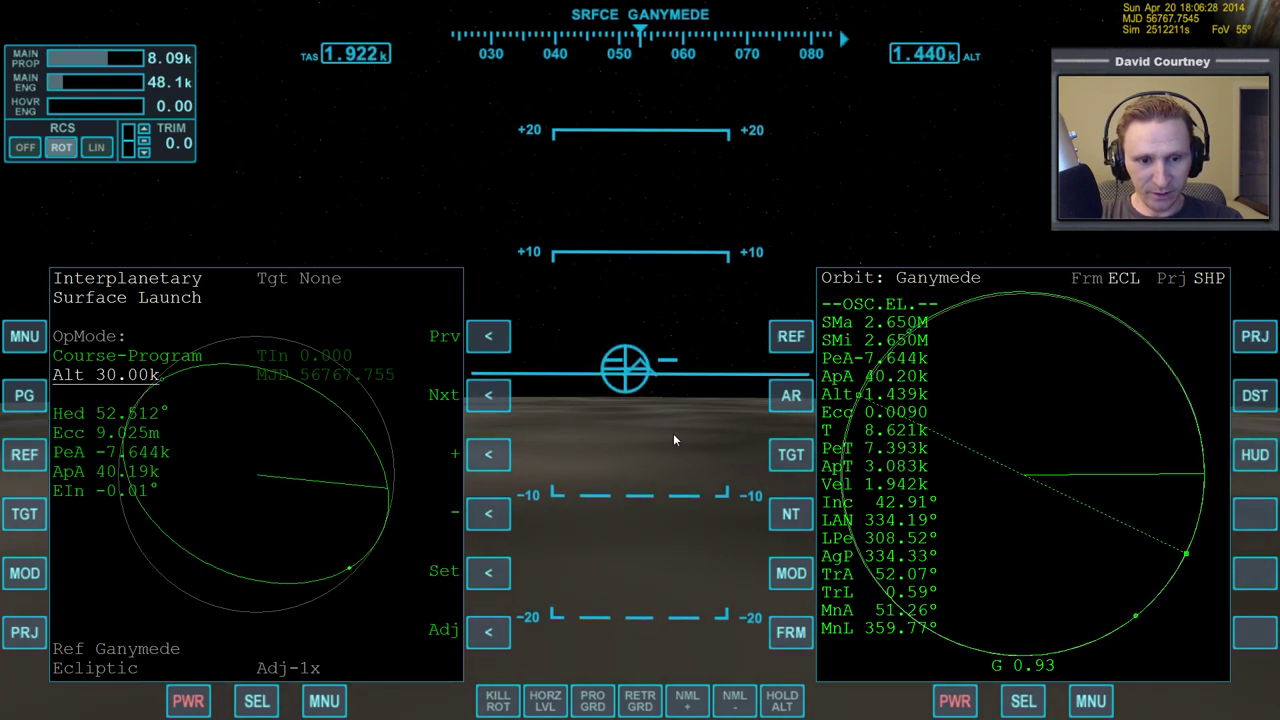
key(KP_Multiply)
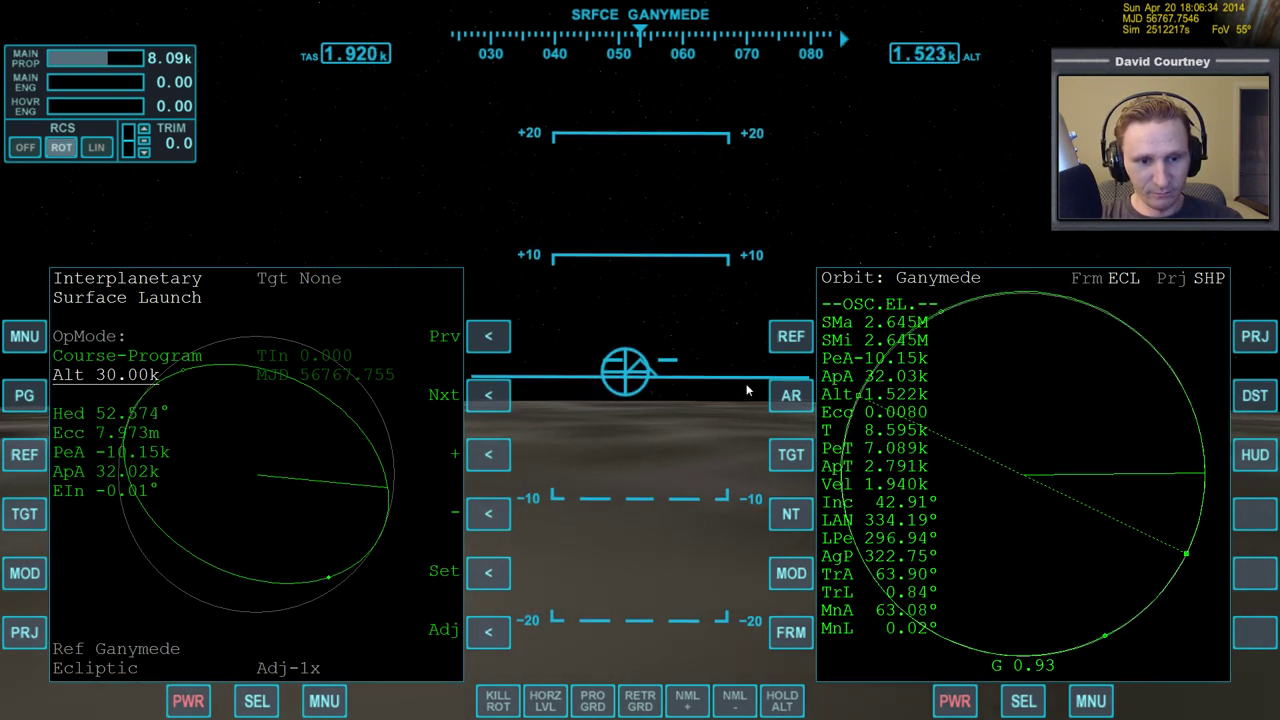
key(KP_Divide)
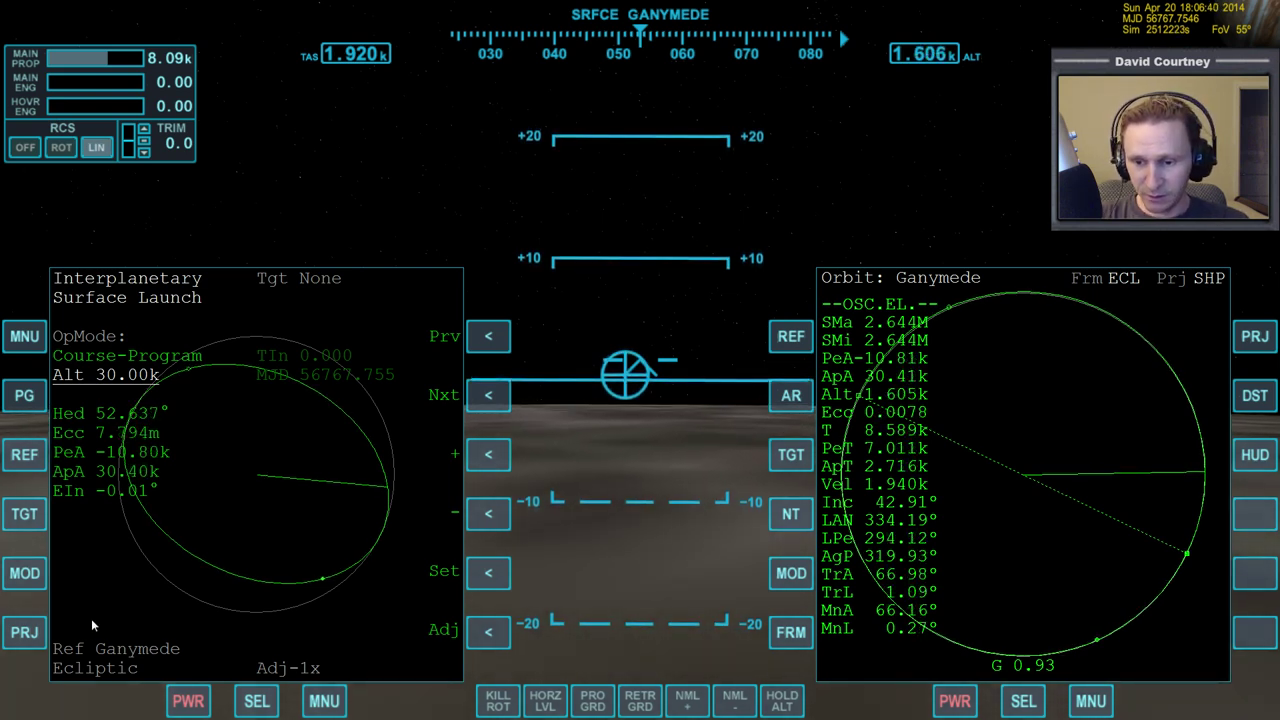
click(24, 632)
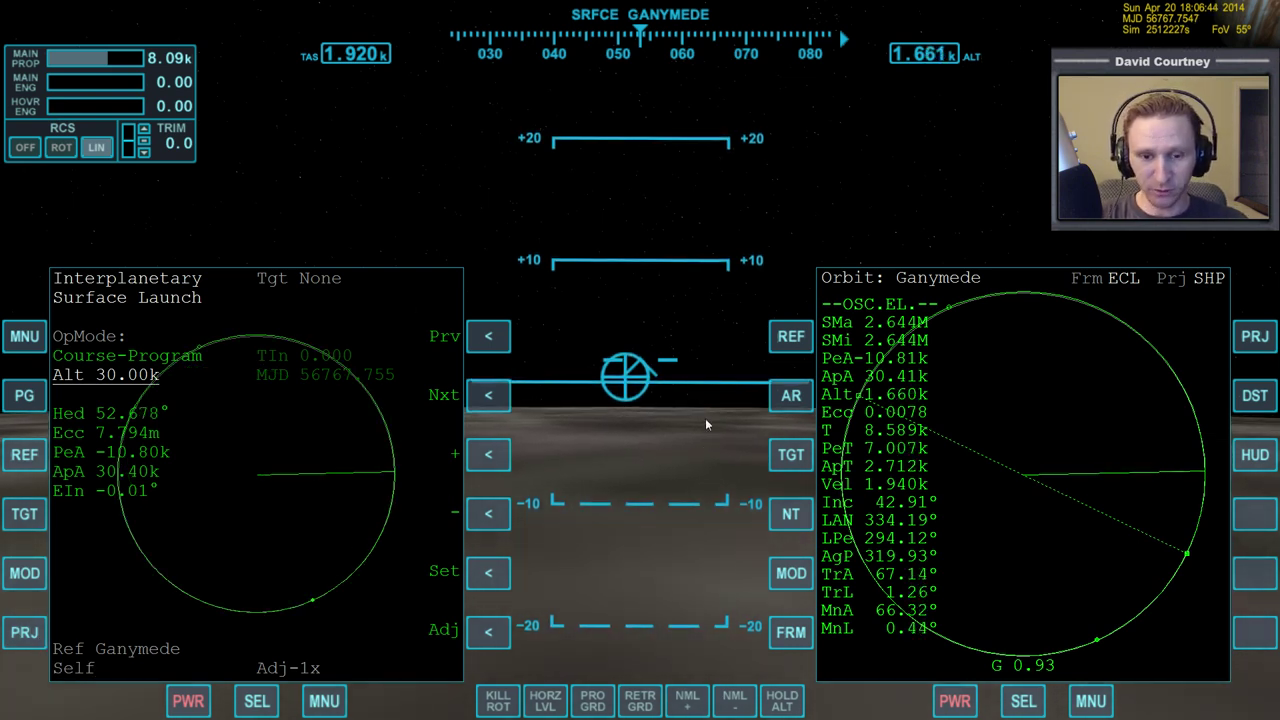
Slow time to 0.1x, then delete "We do not need it beyond this point." from step 6.
key(r)
key(alt+Tab)
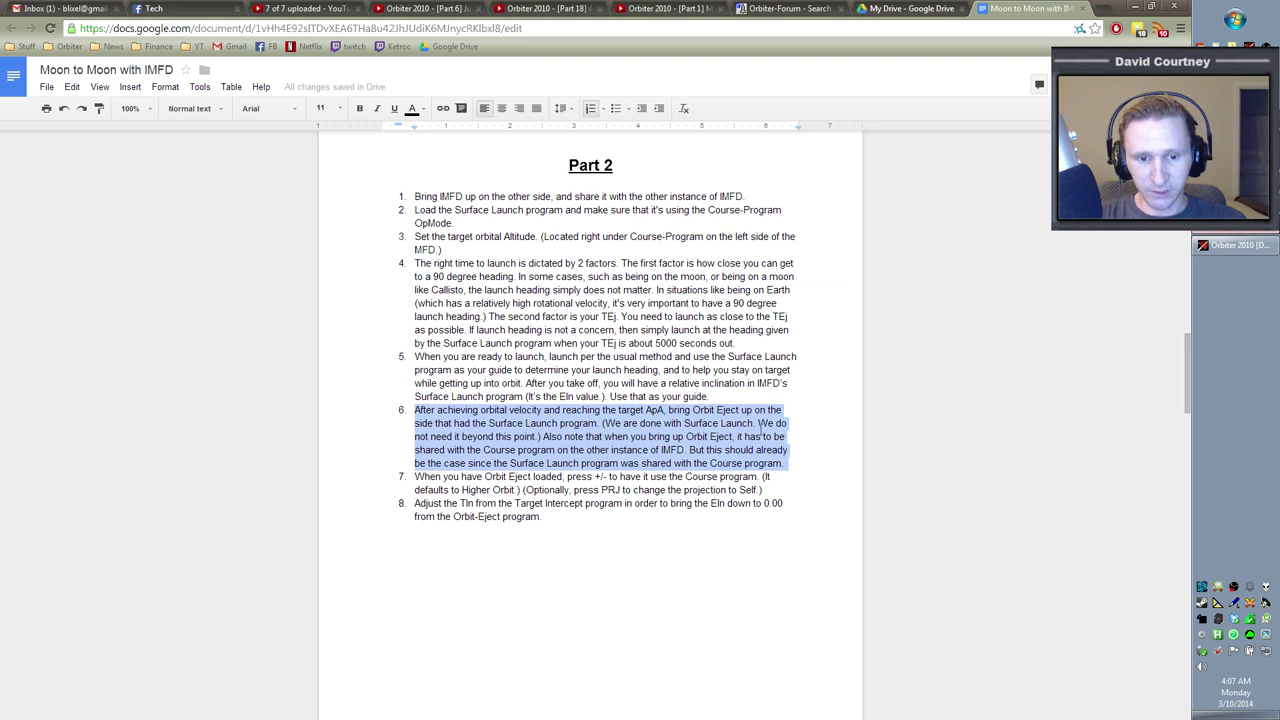
click(541, 436)
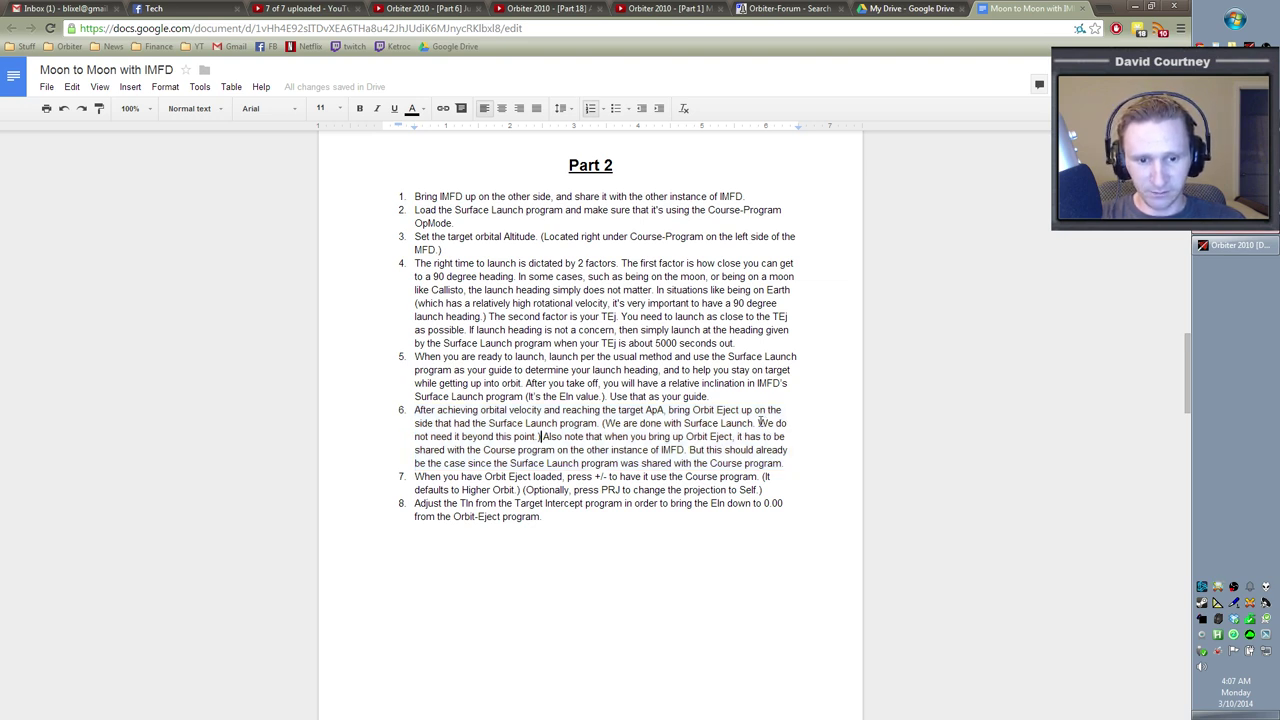
drag(758, 423, 537, 439)
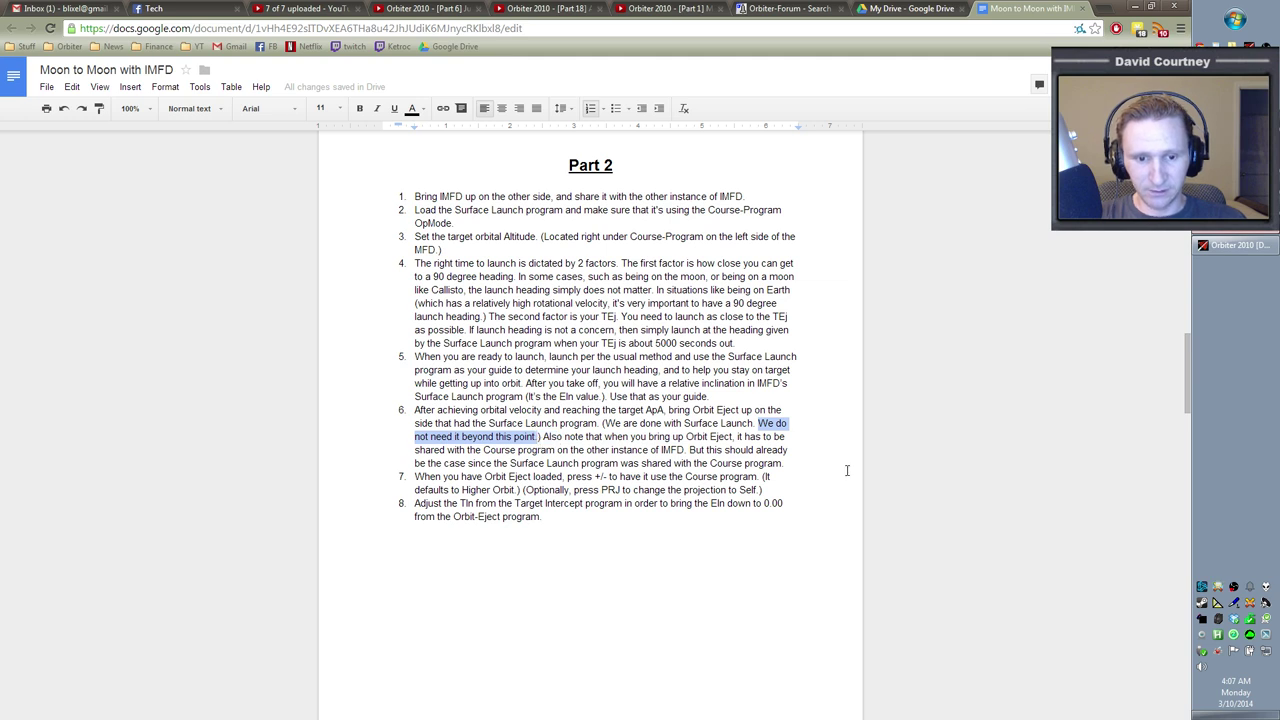
key(BackSpace)
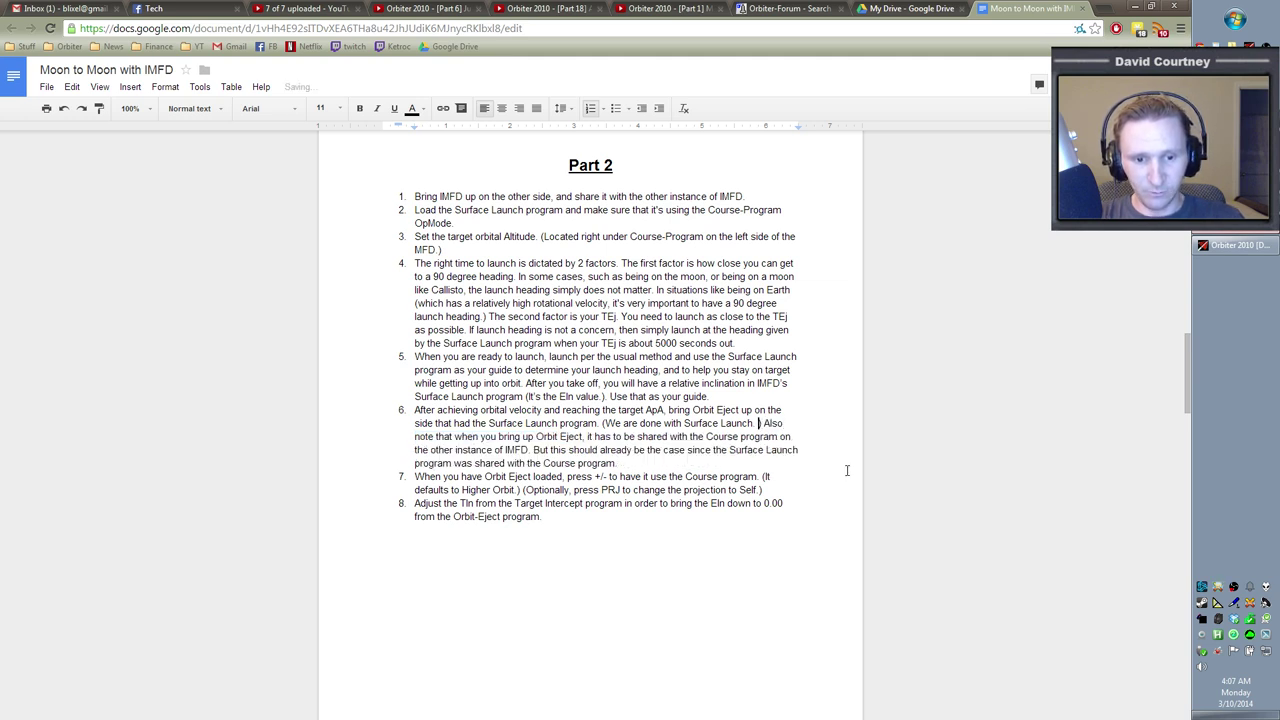
key(BackSpace)
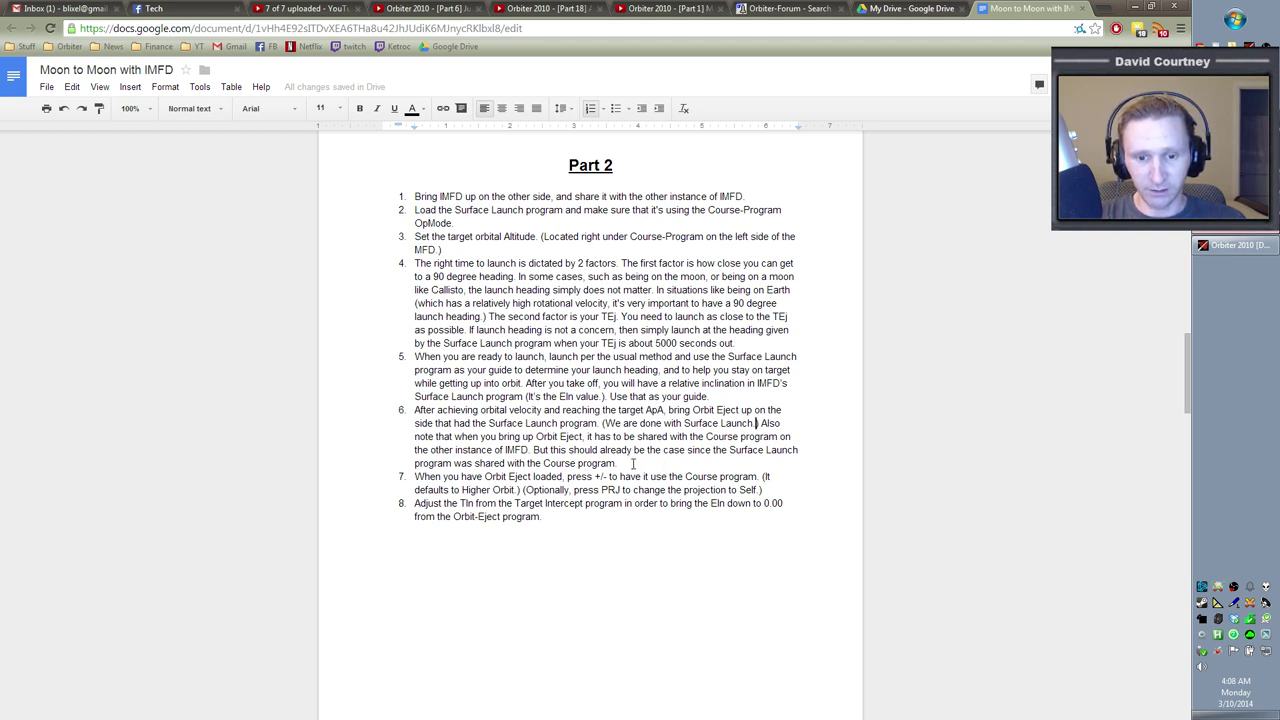
drag(617, 463, 420, 413)
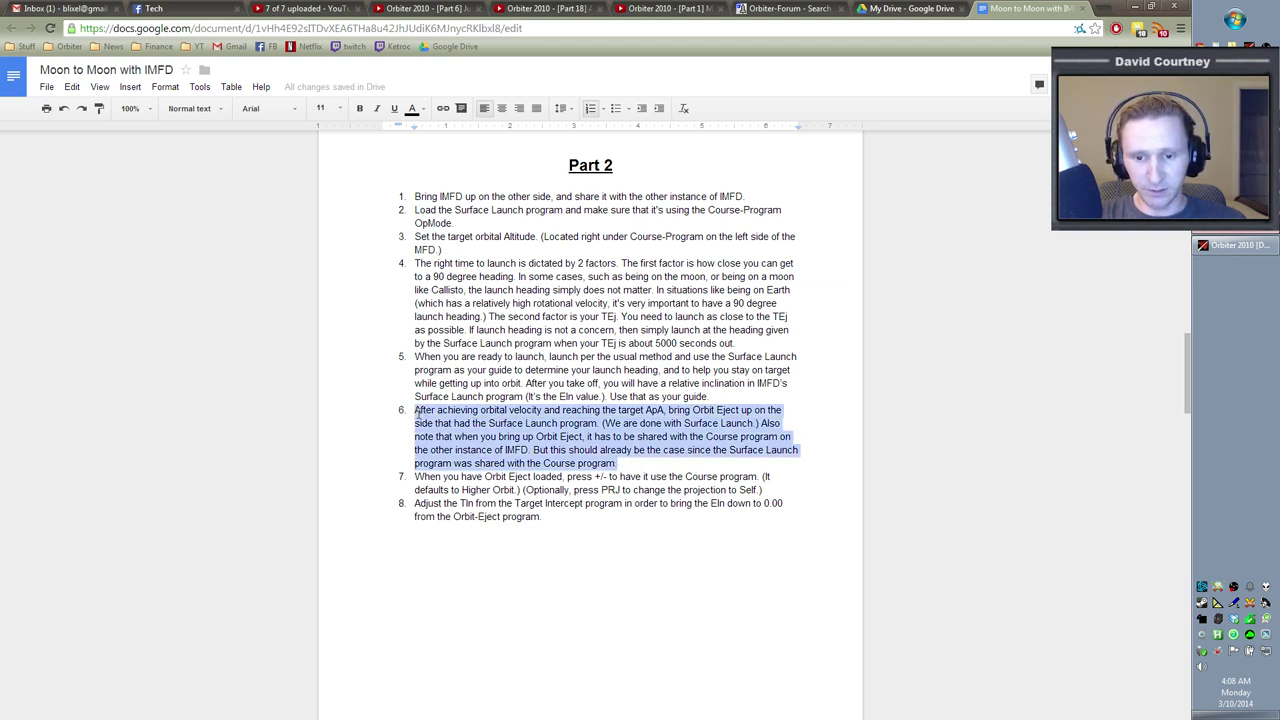
Load Orbit-Eject on the left IMFD and the Interplanetary Ganymede-to-Europa Course on the right MFD.
key(alt+Tab)
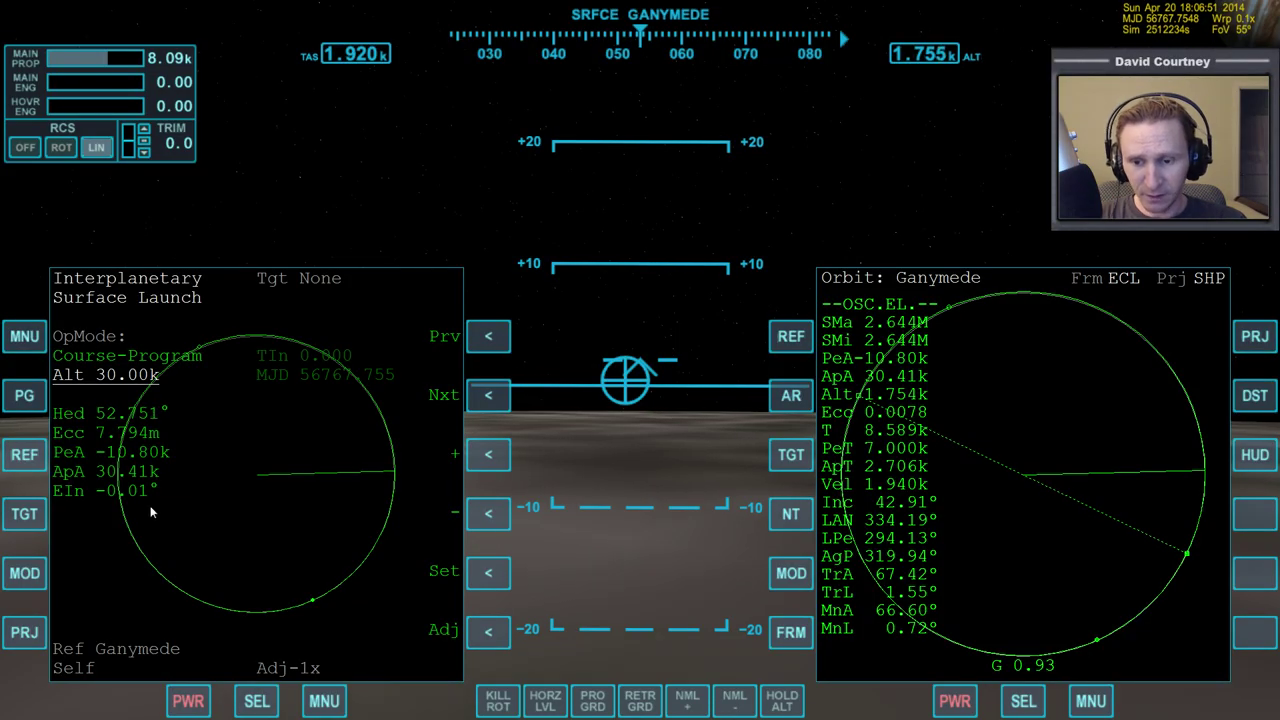
click(26, 338)
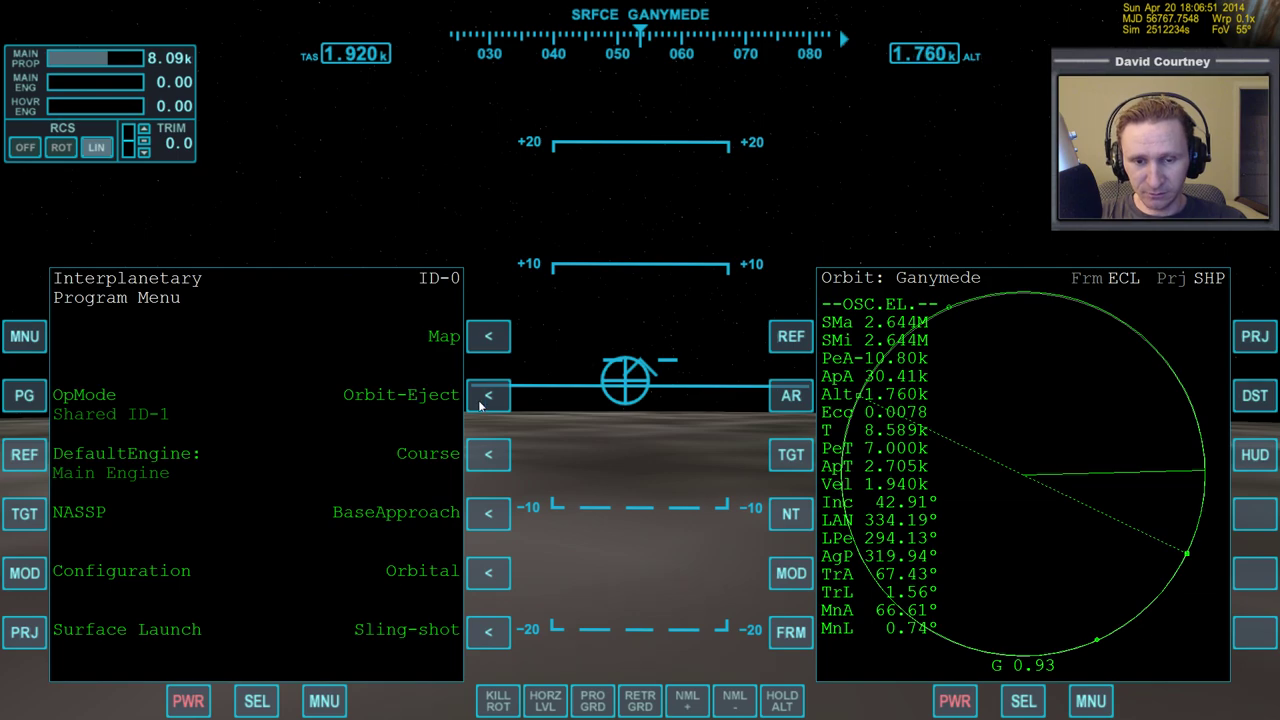
key(alt+Tab)
key(alt+Tab)
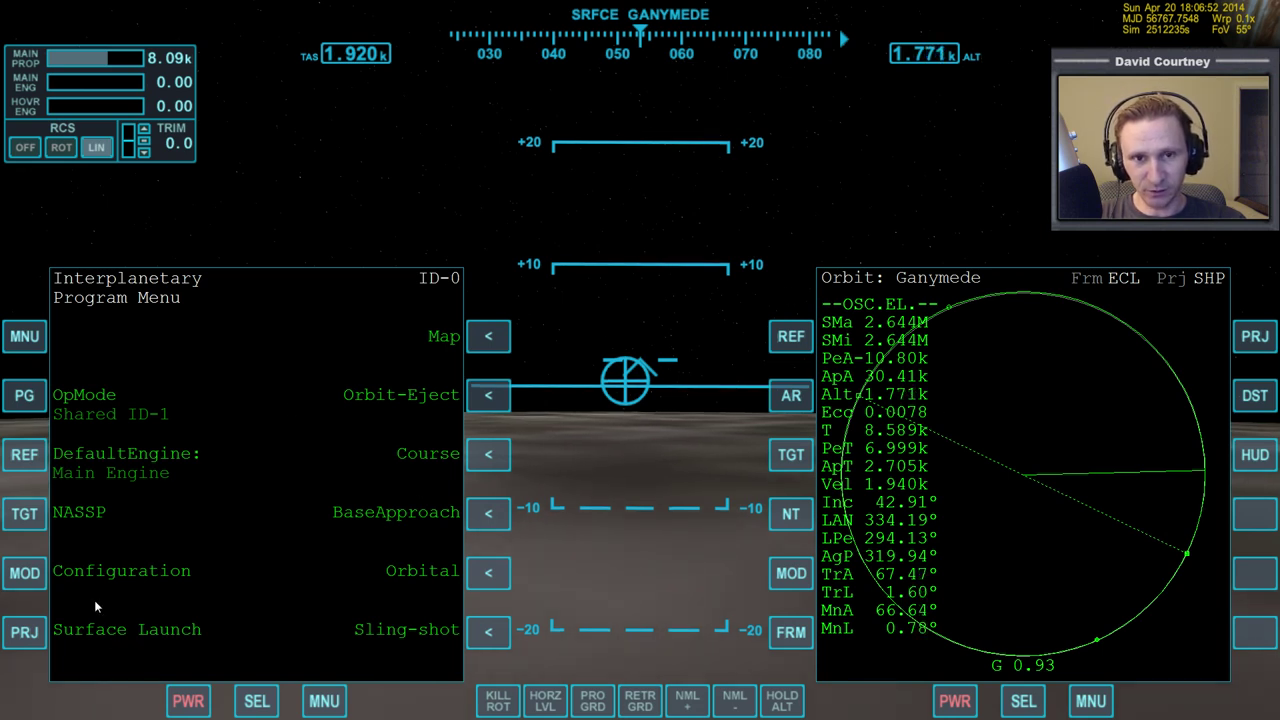
click(1023, 701)
click(1023, 701)
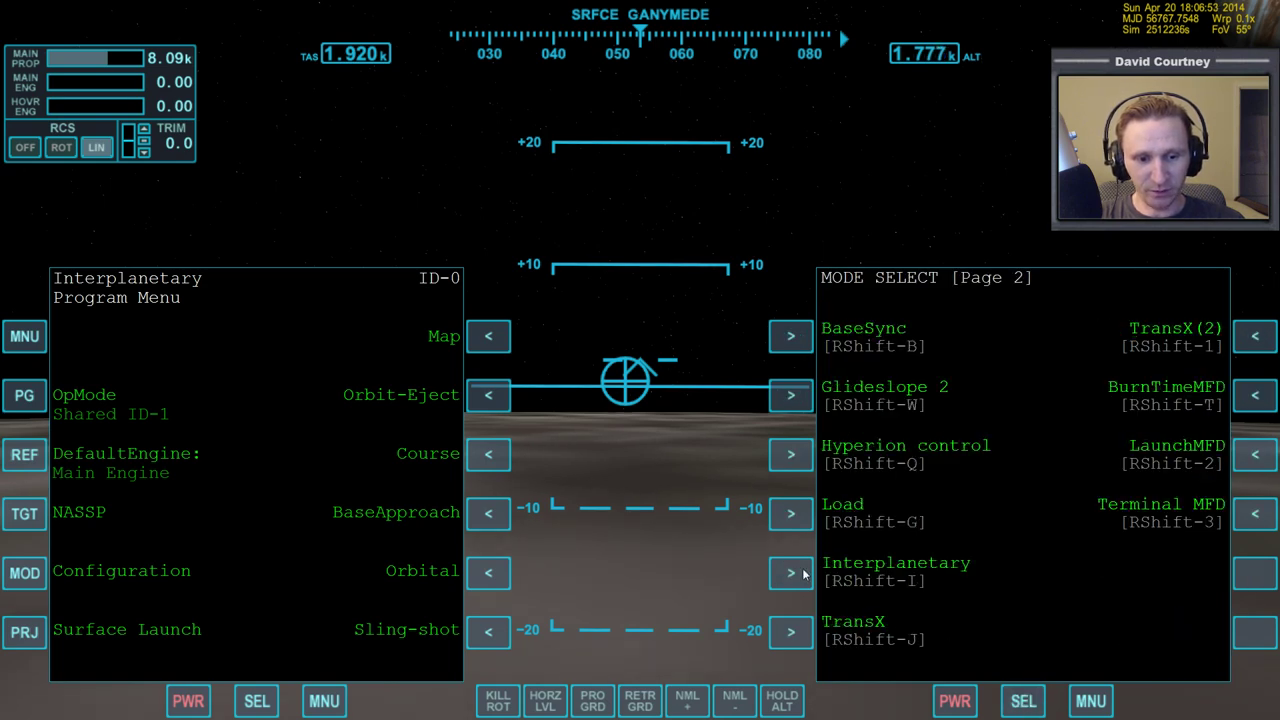
click(791, 573)
click(489, 394)
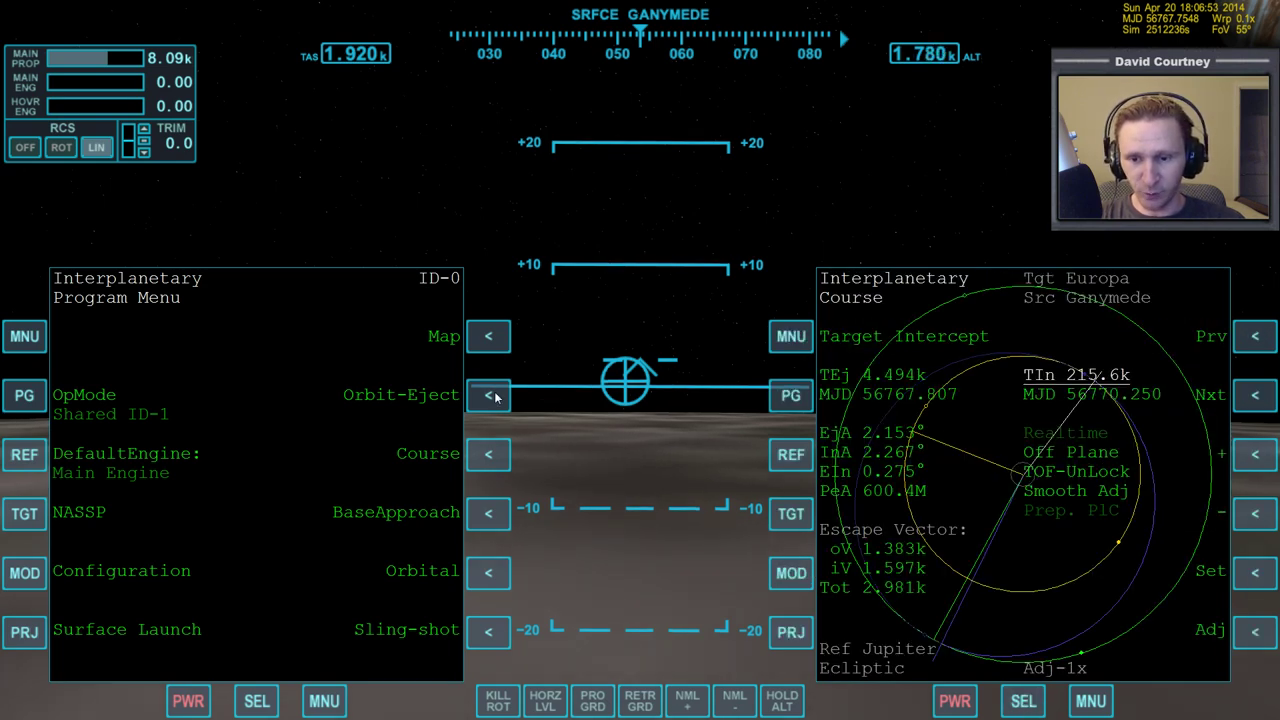
Project the eject plot relative to the ship, then hyphenate 'Orbit-Eject' in step 6 of the guide.
click(24, 632)
key(alt+Tab)
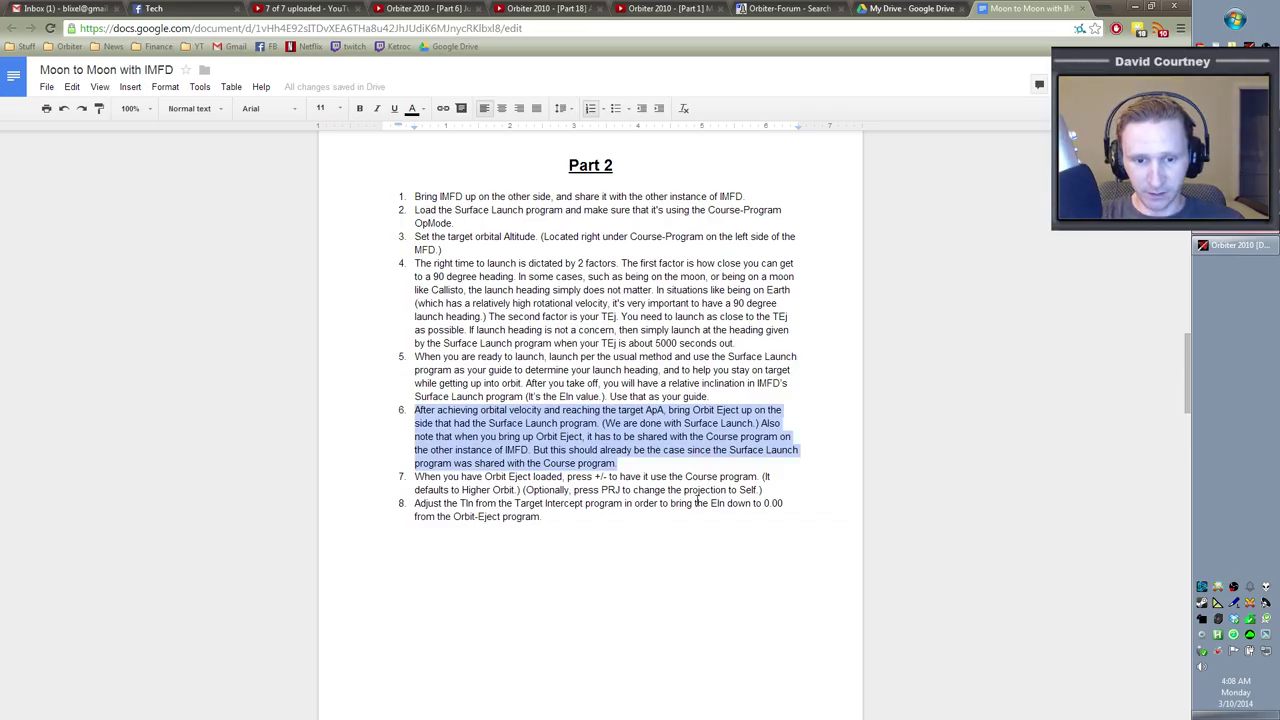
click(554, 437)
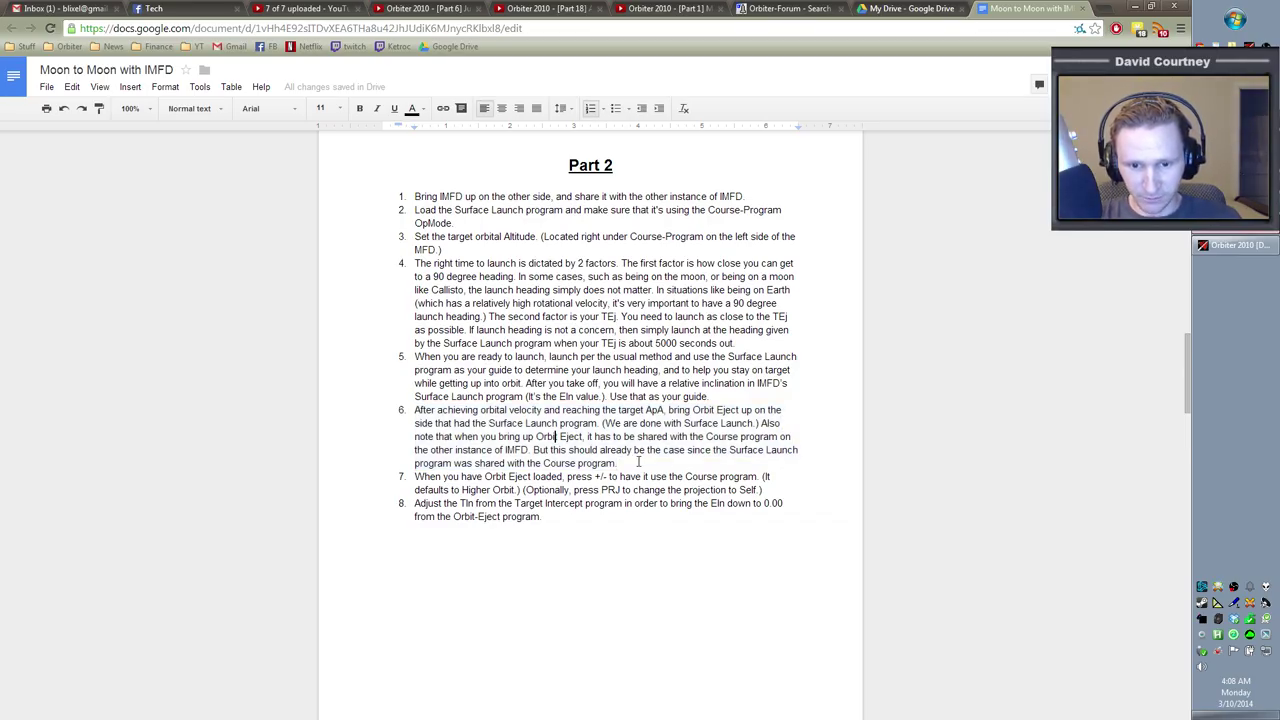
text(-)
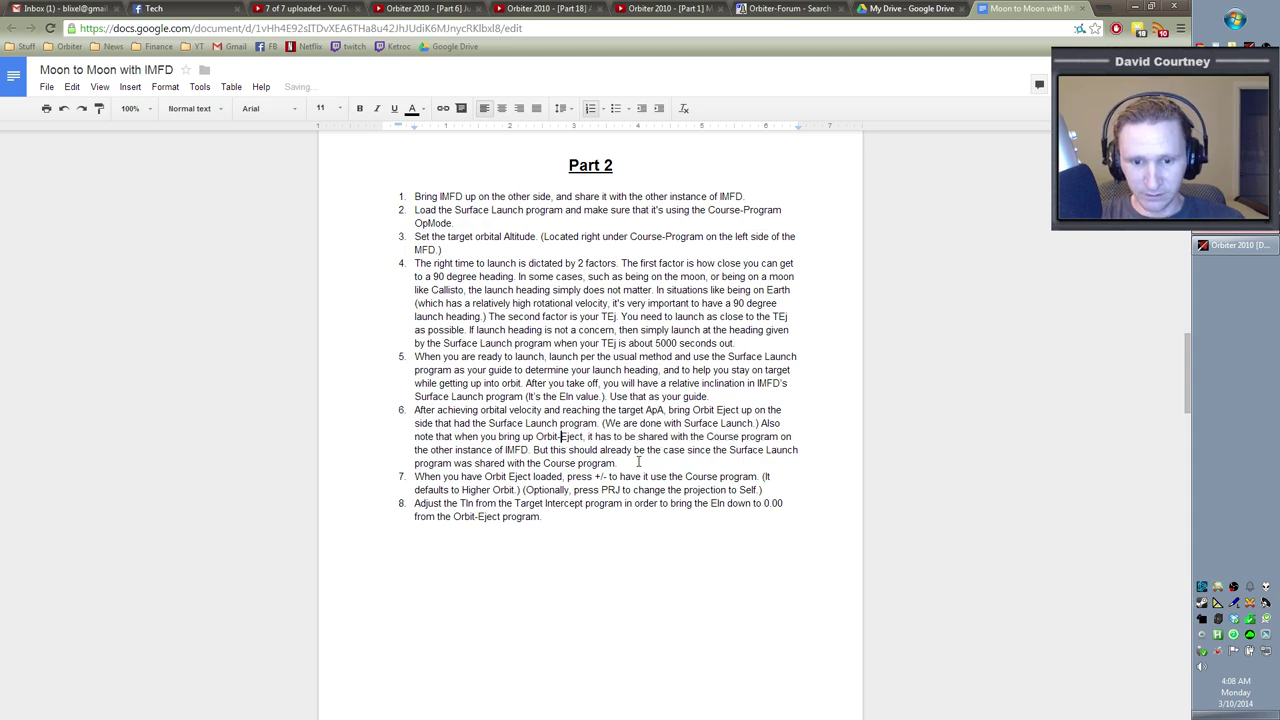
Hyphenate 'Orbit-Eject' in step 7 of the guide as well.
key(alt+Tab)
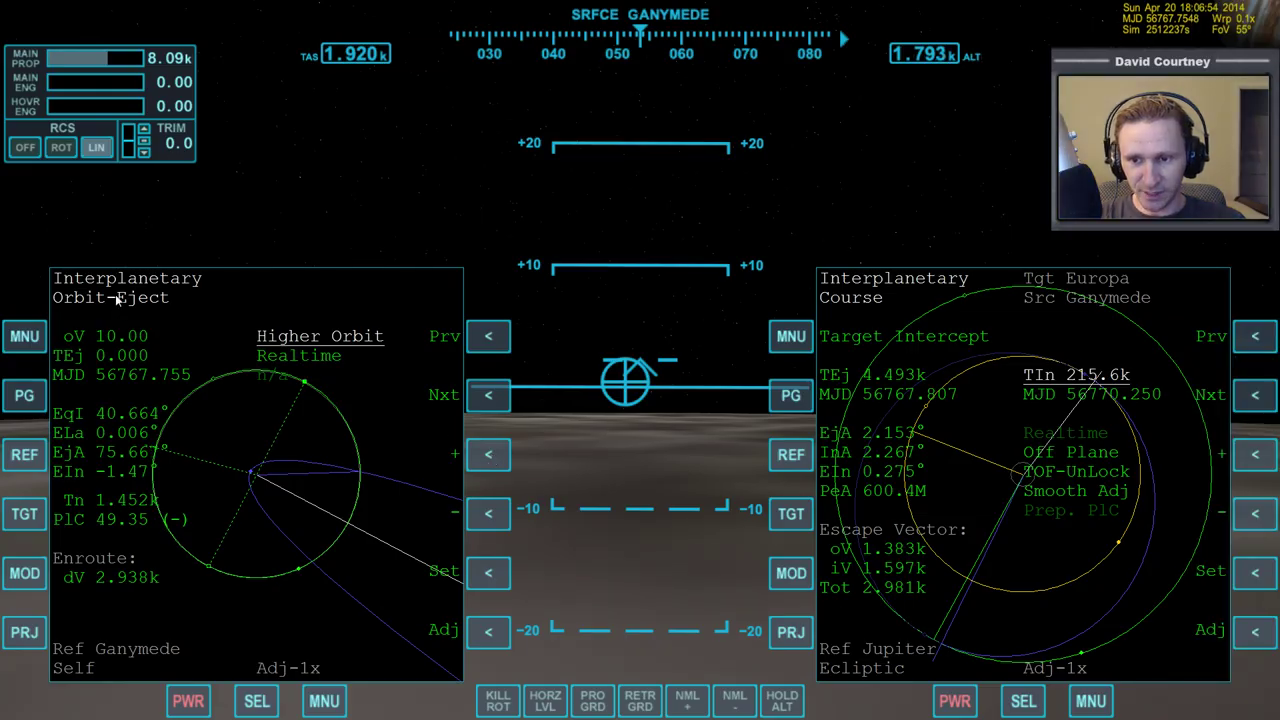
key(alt+Tab)
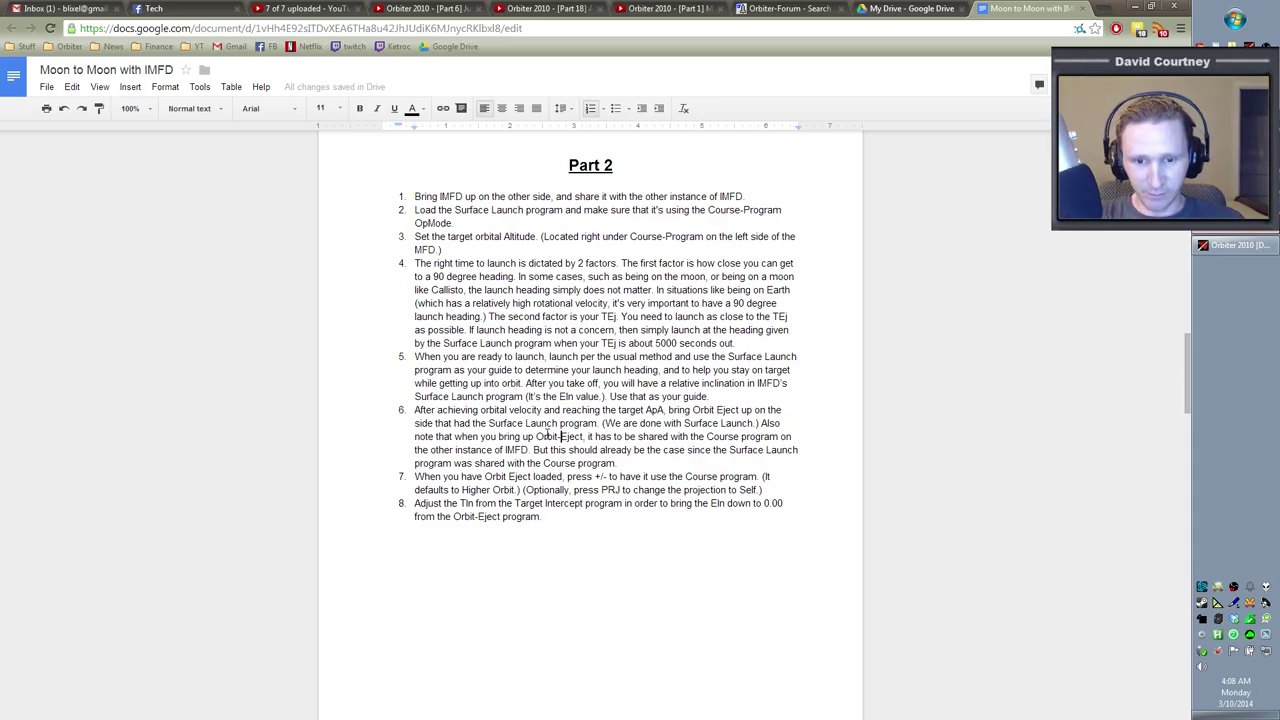
drag(537, 436, 584, 437)
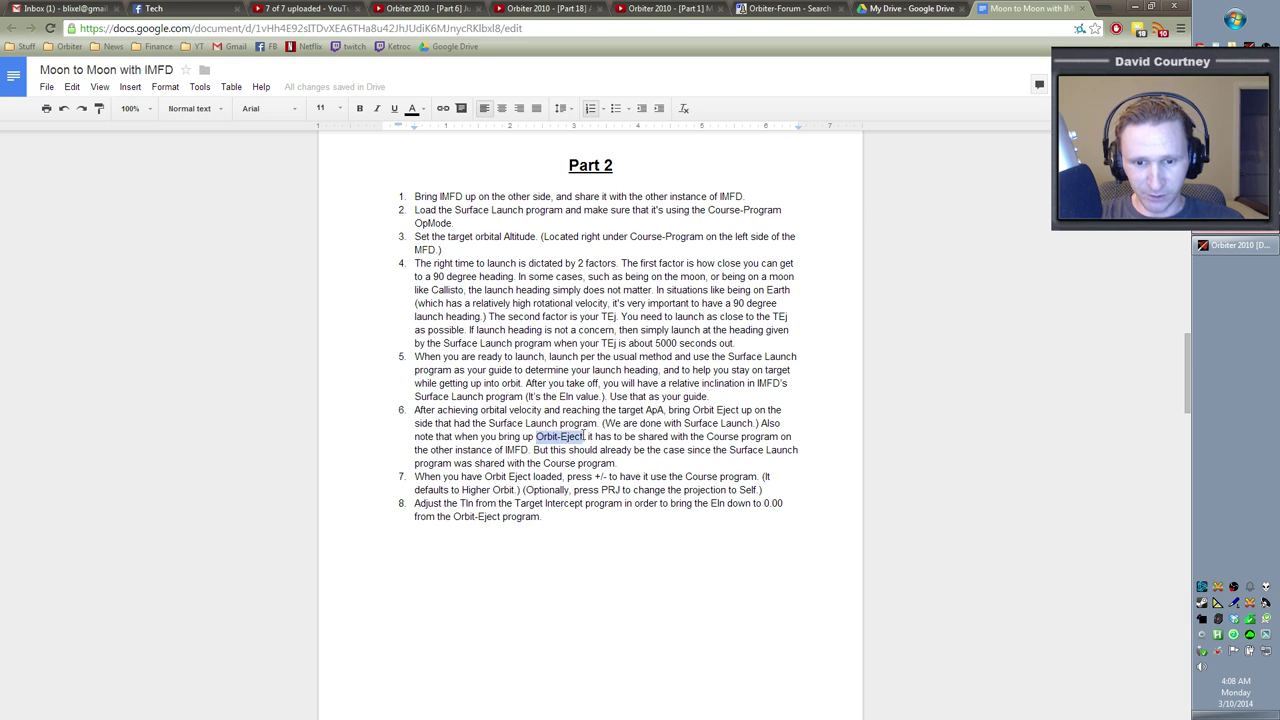
click(510, 477)
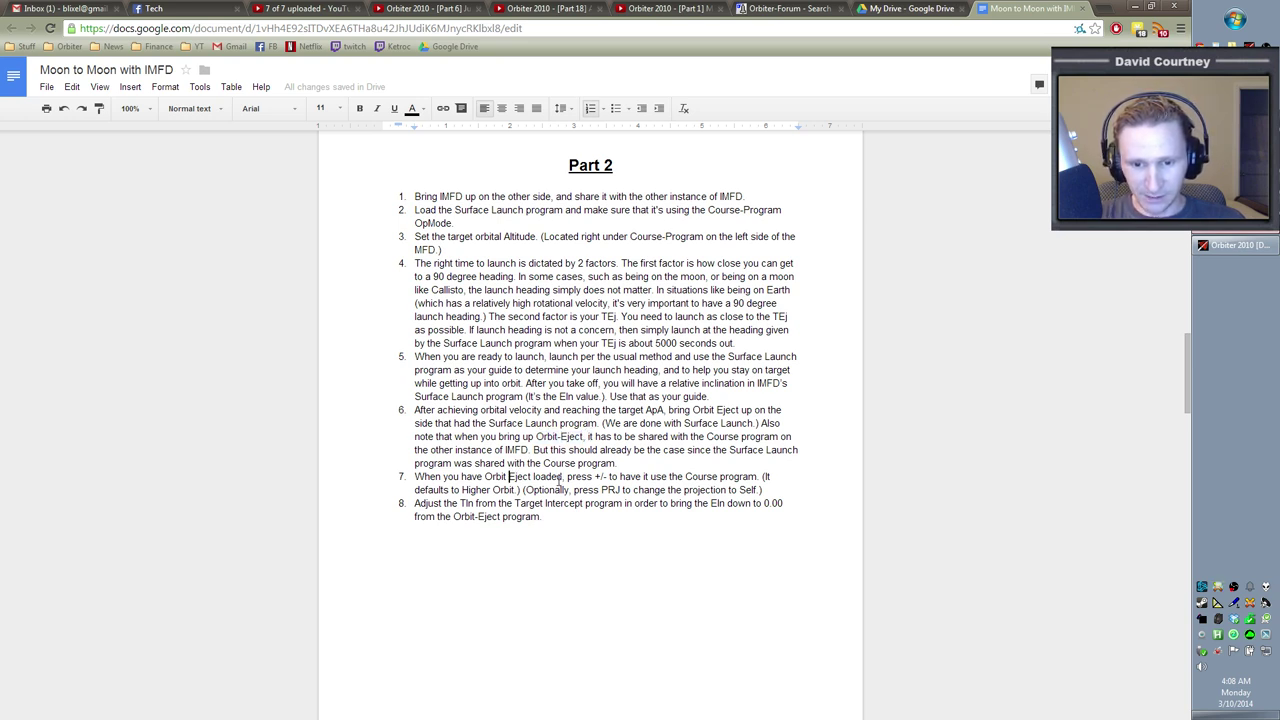
key(BackSpace)
text(-)
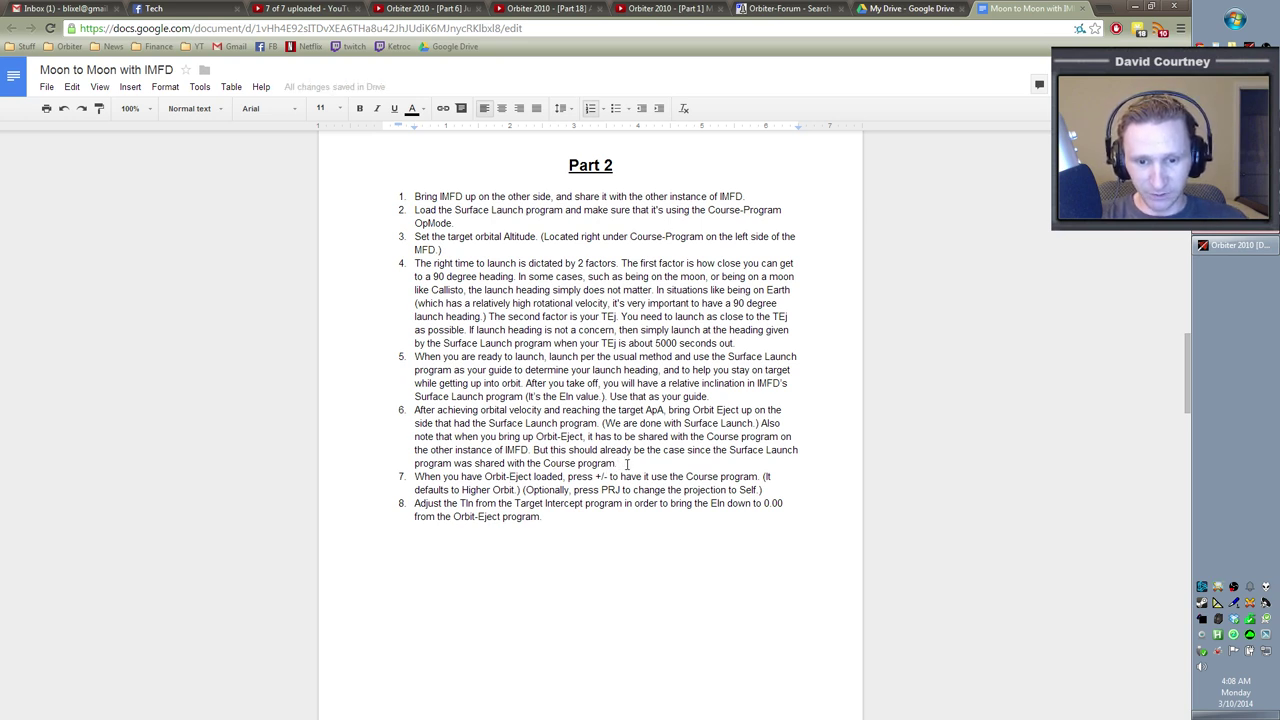
Reread the end of step 6, then return to Orbiter.
drag(626, 463, 540, 428)
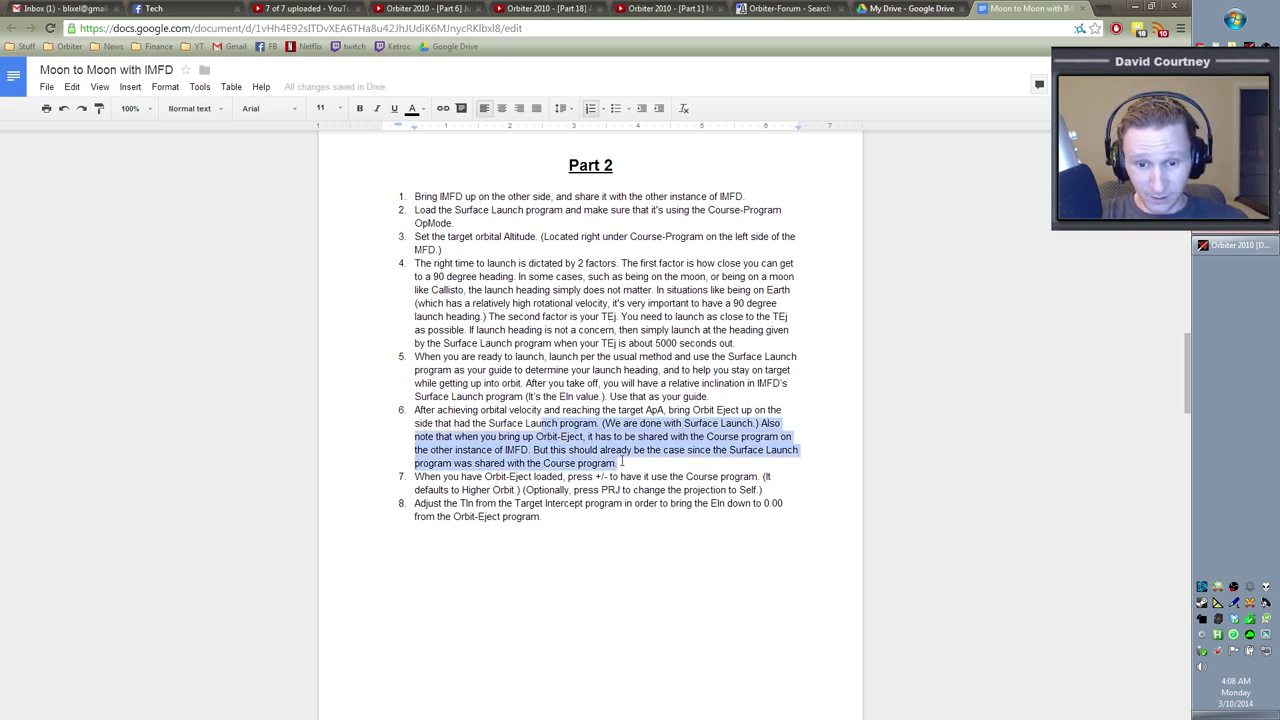
click(469, 490)
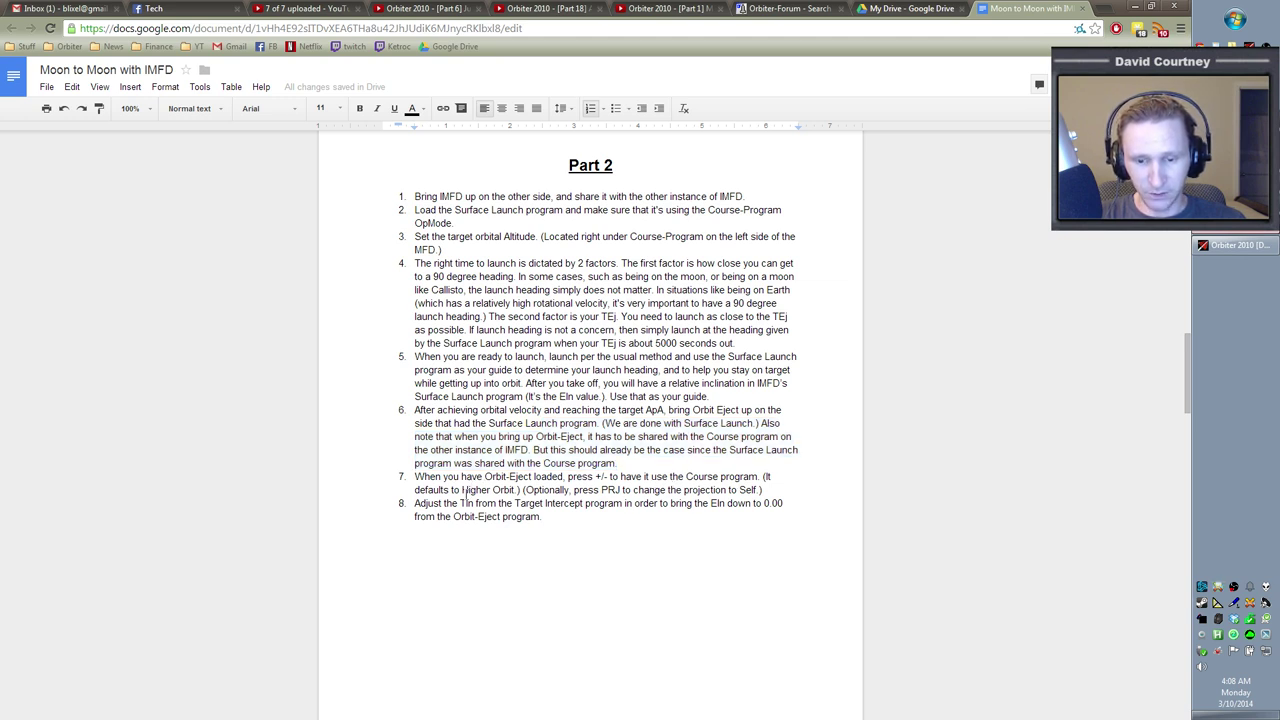
key(alt+Tab)
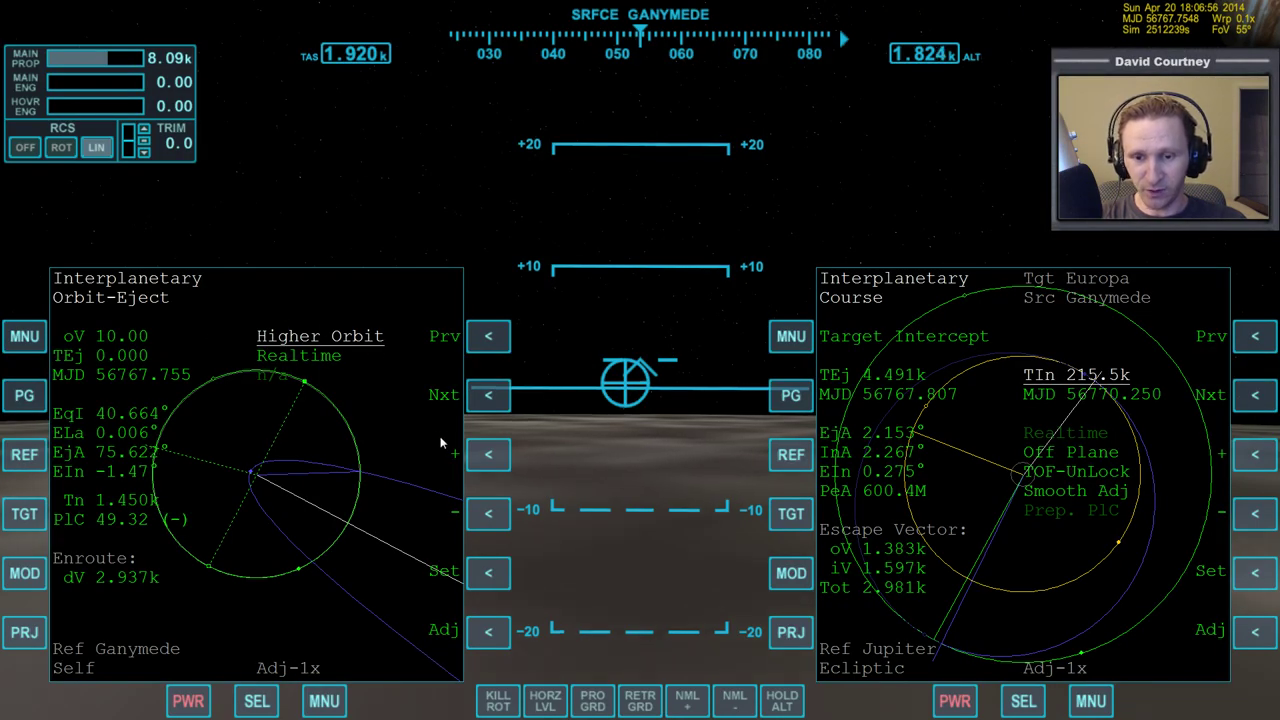
Switch Orbit-Eject to the Course program (Enroute dV 1.129k), then check step 7's optional projection note.
click(488, 454)
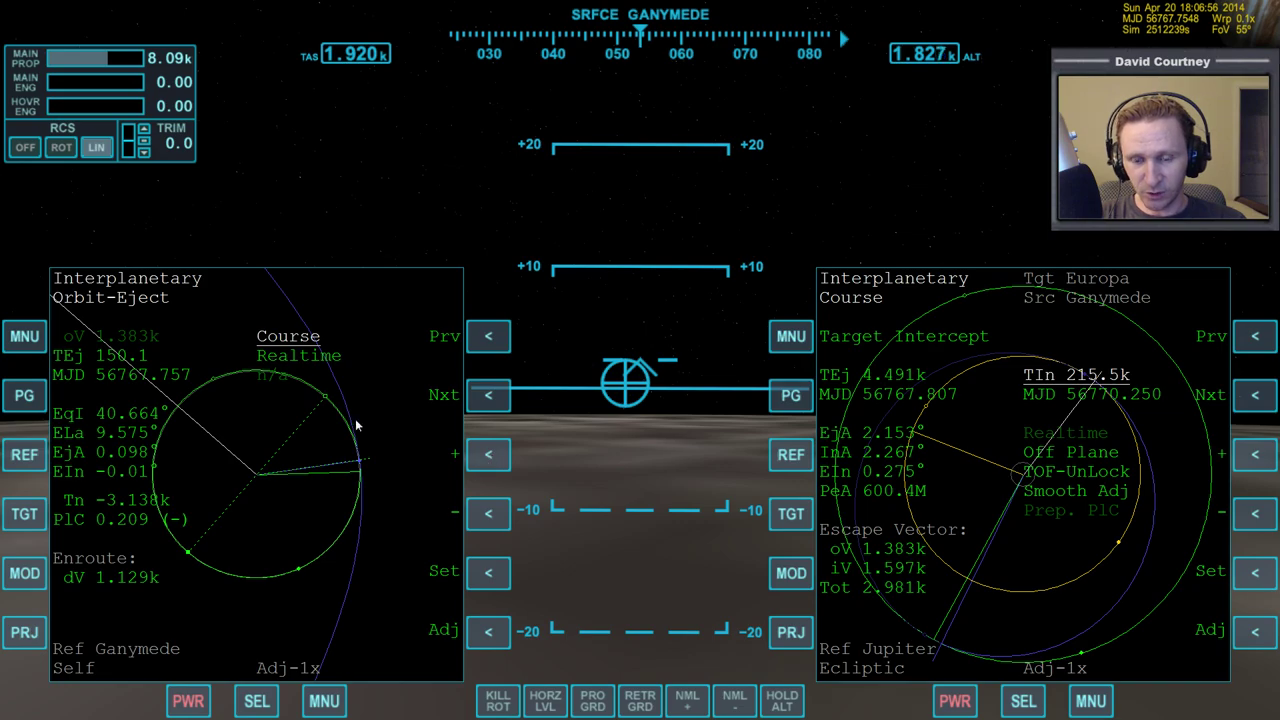
key(alt+Tab)
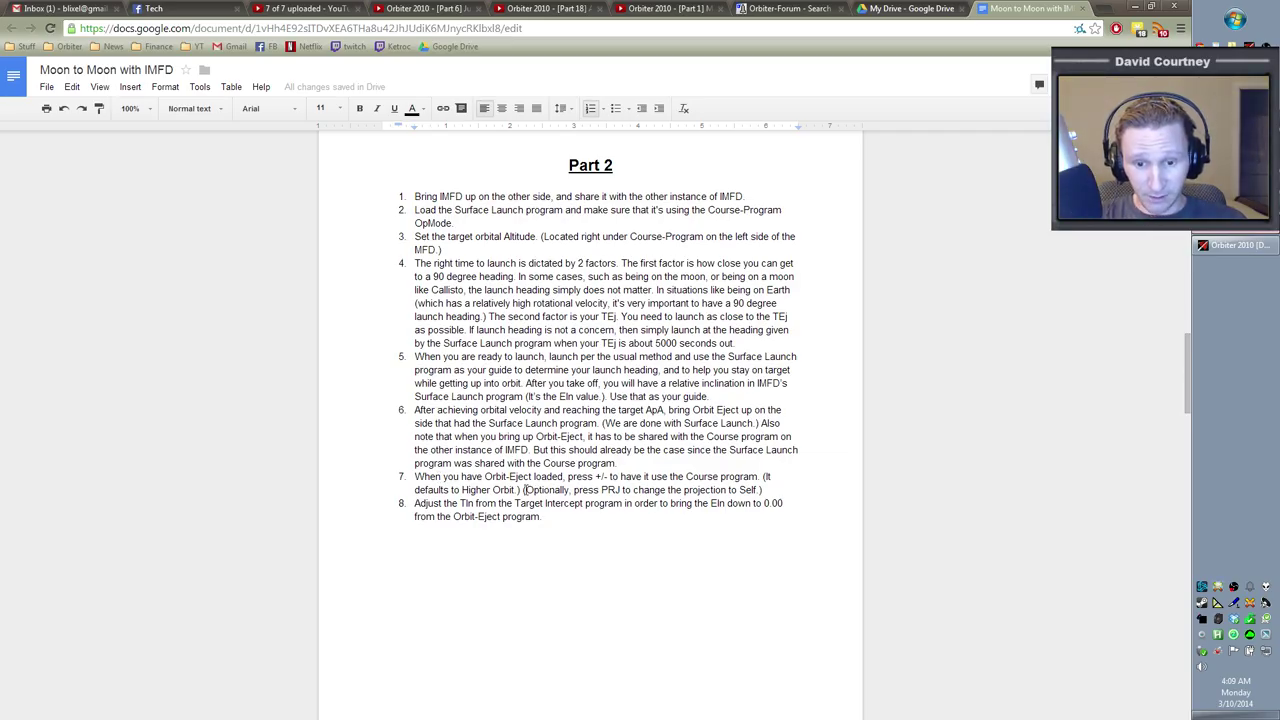
drag(524, 490, 762, 490)
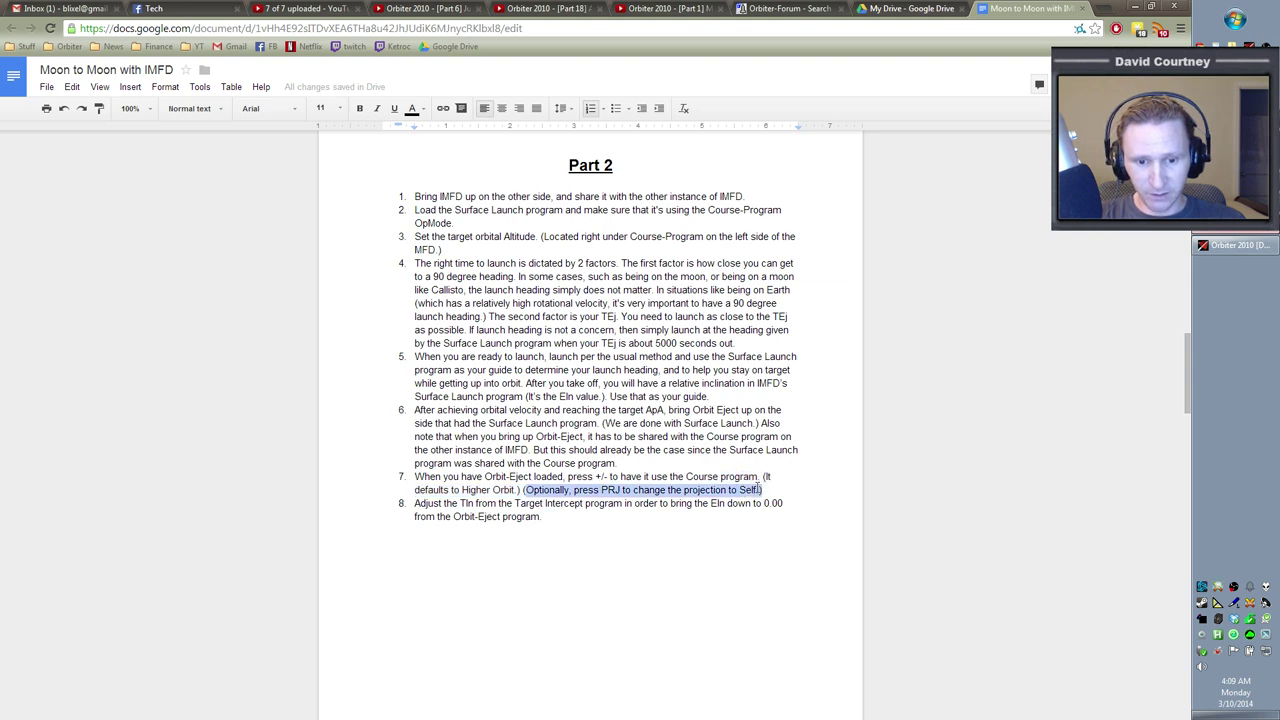
key(alt+Tab)
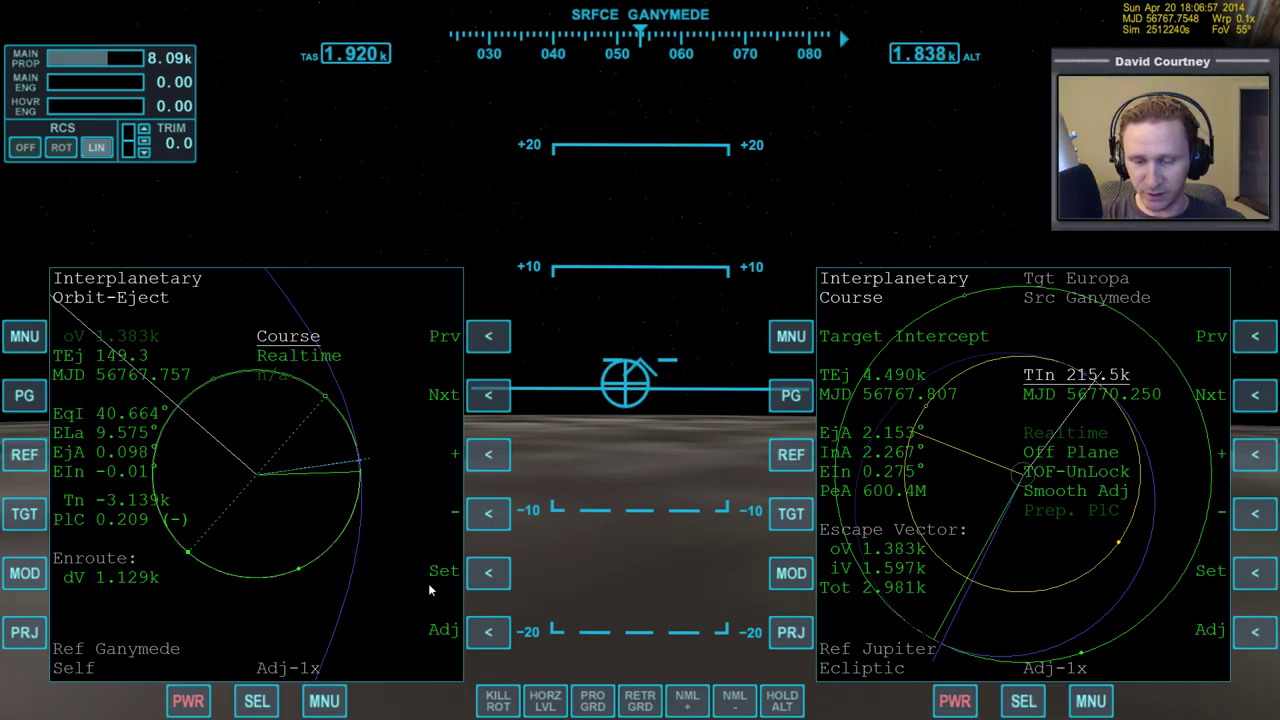
key(alt+Tab)
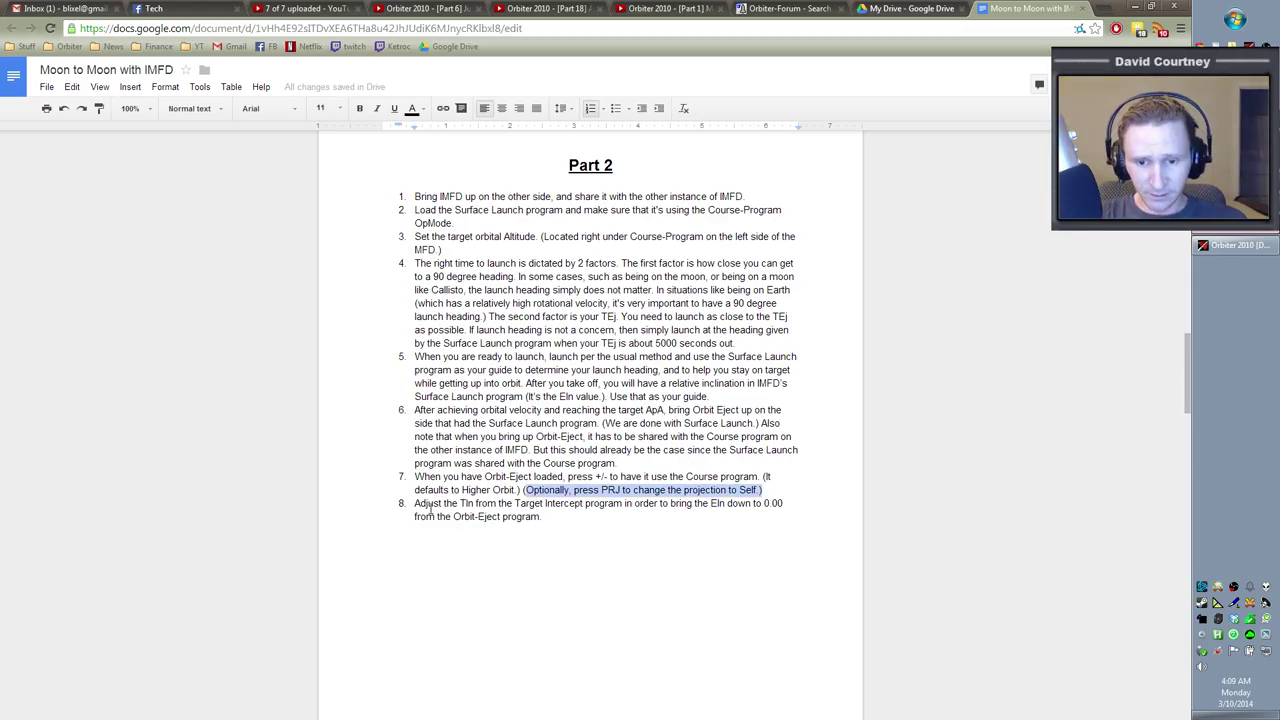
drag(416, 504, 566, 520)
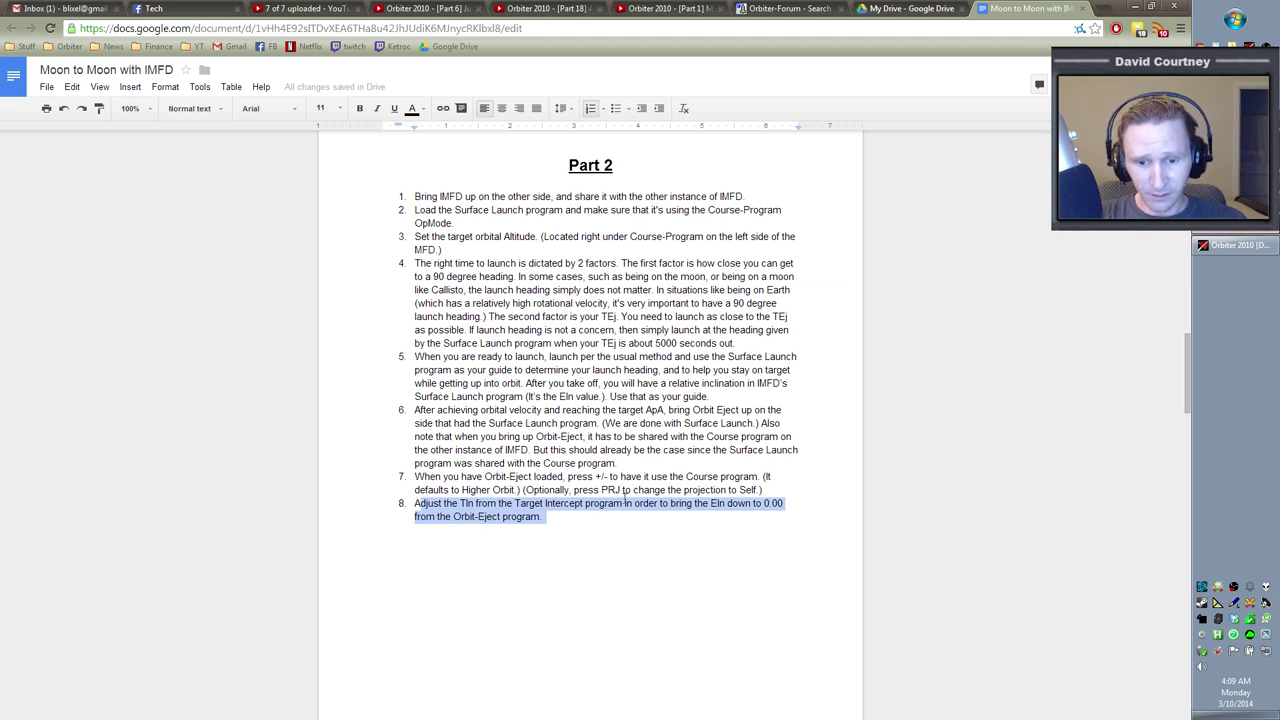
click(549, 517)
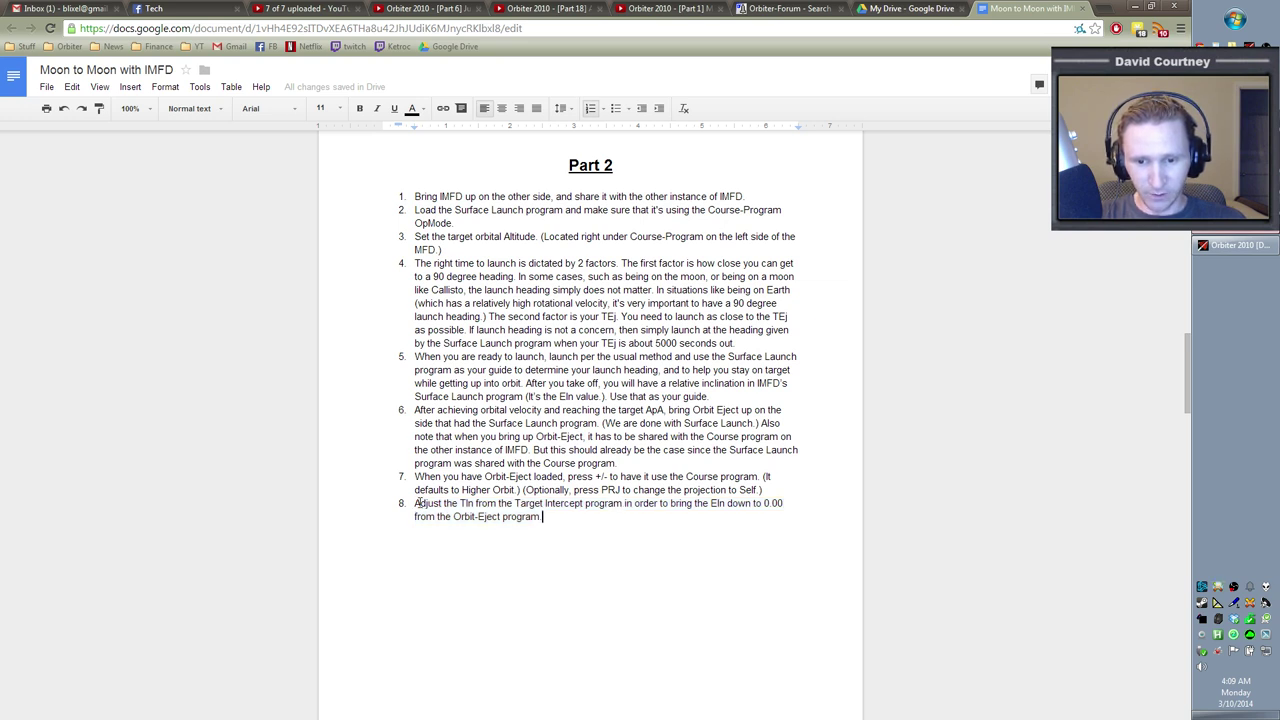
key(alt+Tab)
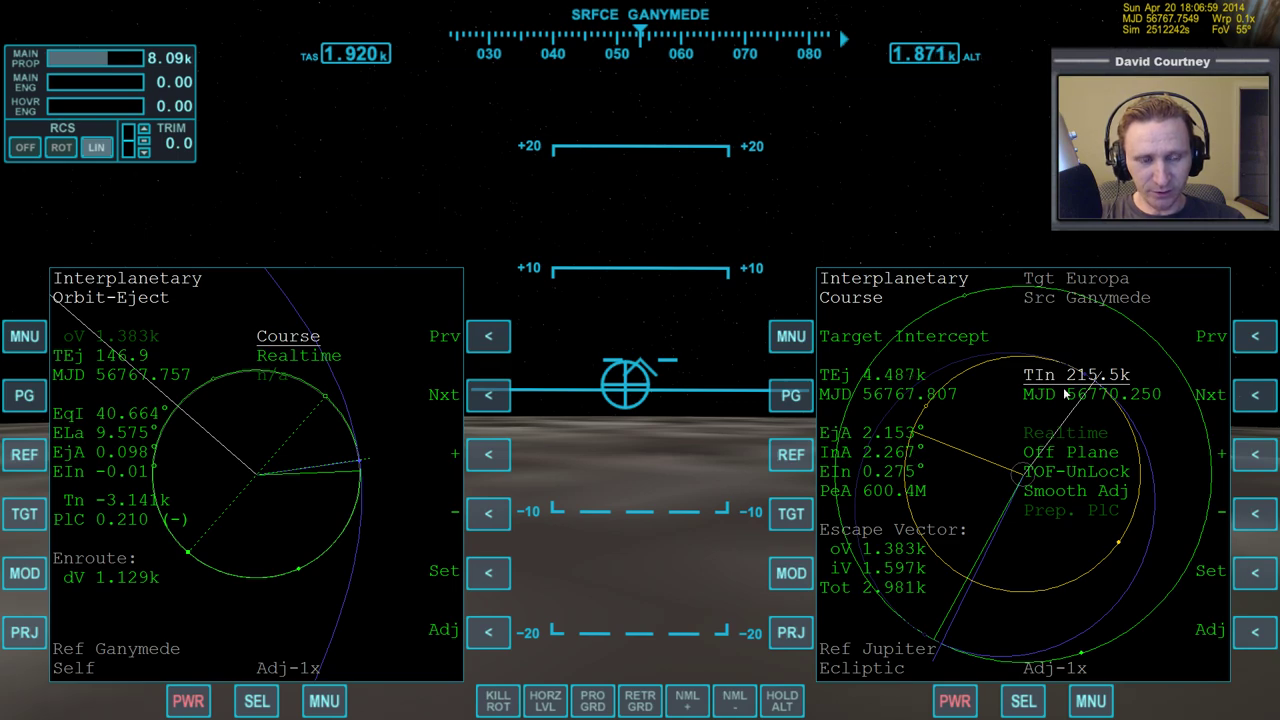
key(alt+Tab)
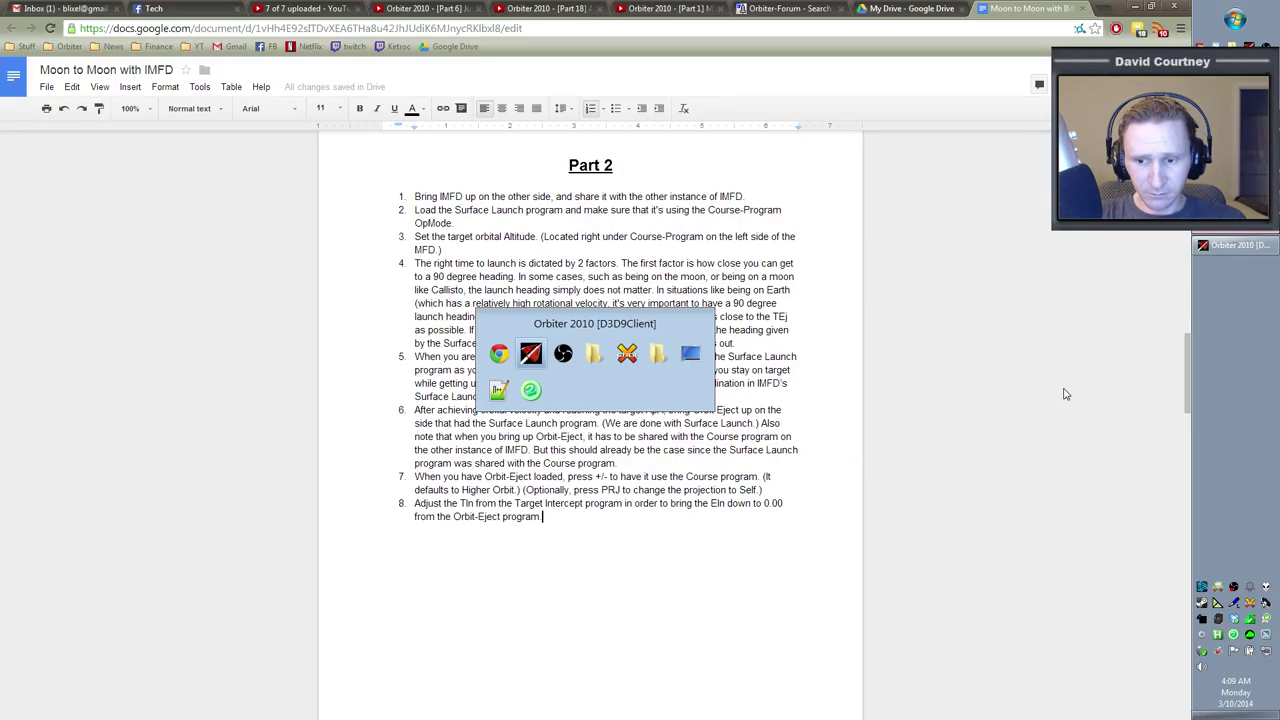
Nudge Target Intercept's TIn later to 215.5k, bringing Orbit-Eject's EIn to -0.01°.
key(alt+Tab)
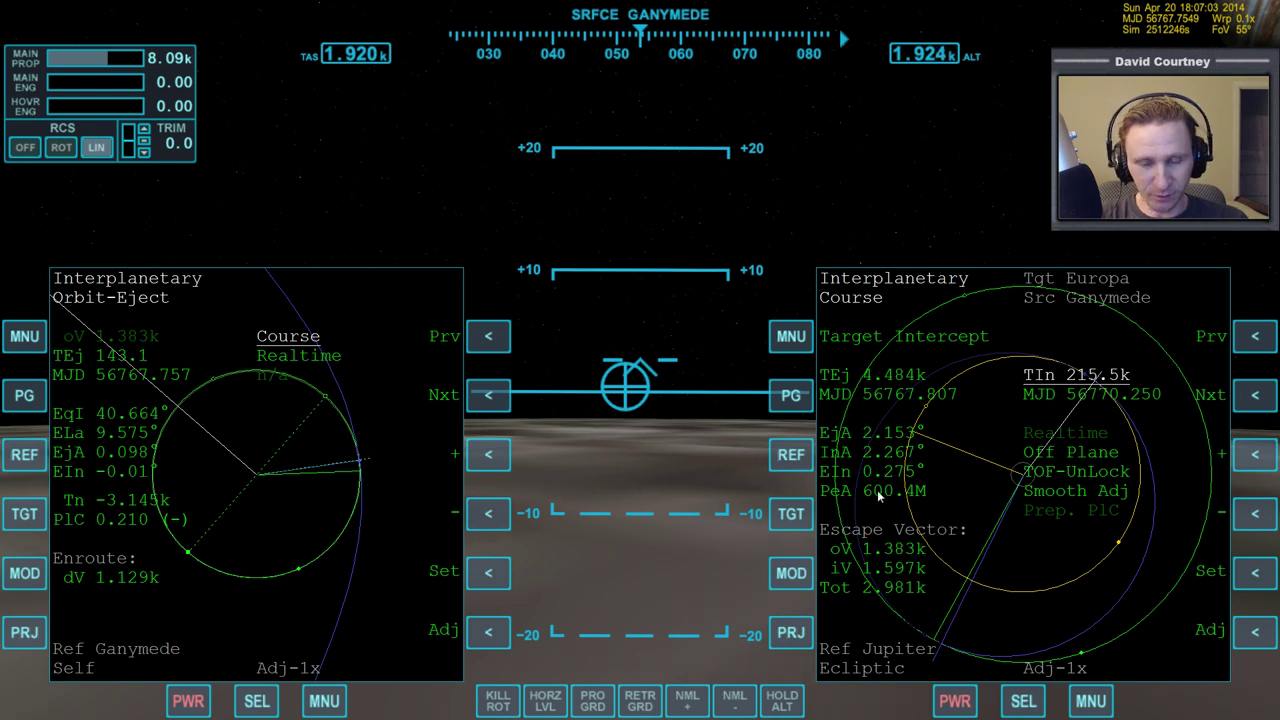
click(1252, 458)
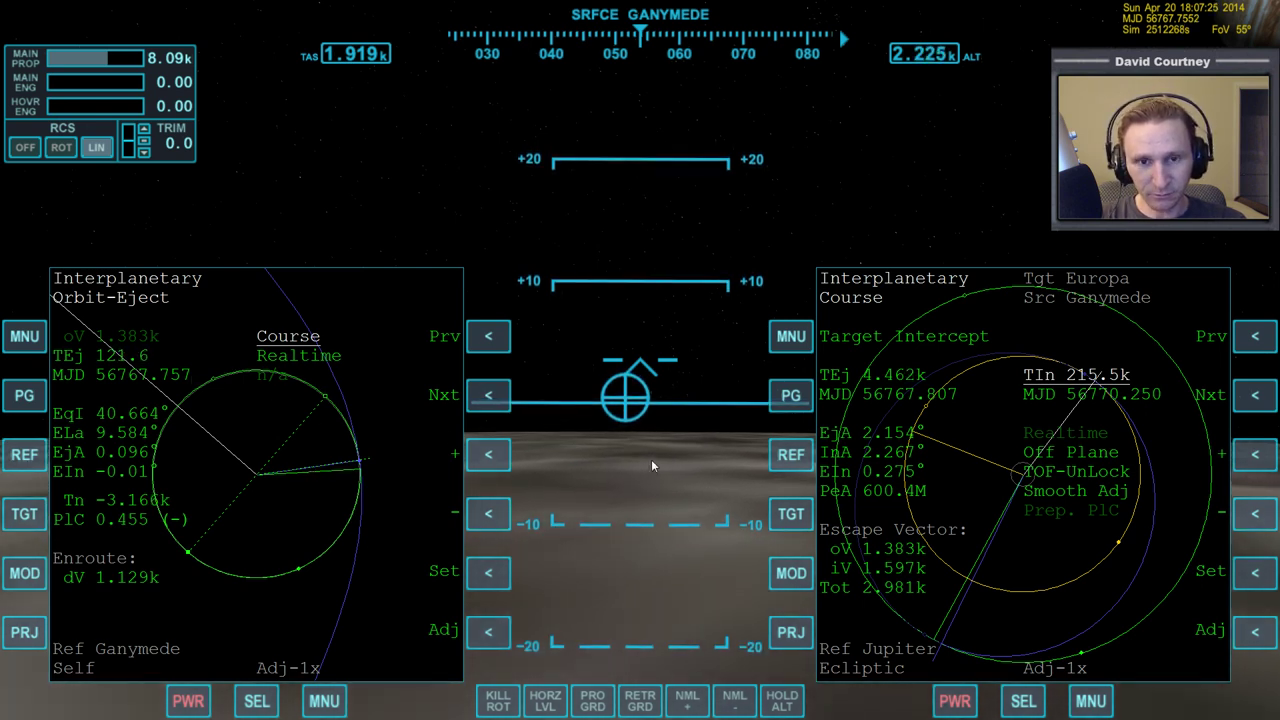
Put the HUD in orbit mode and fine-tune TIn until Orbit-Eject's EIn reads -0.00.
key(ctrl+h)
key(ctrl+h)
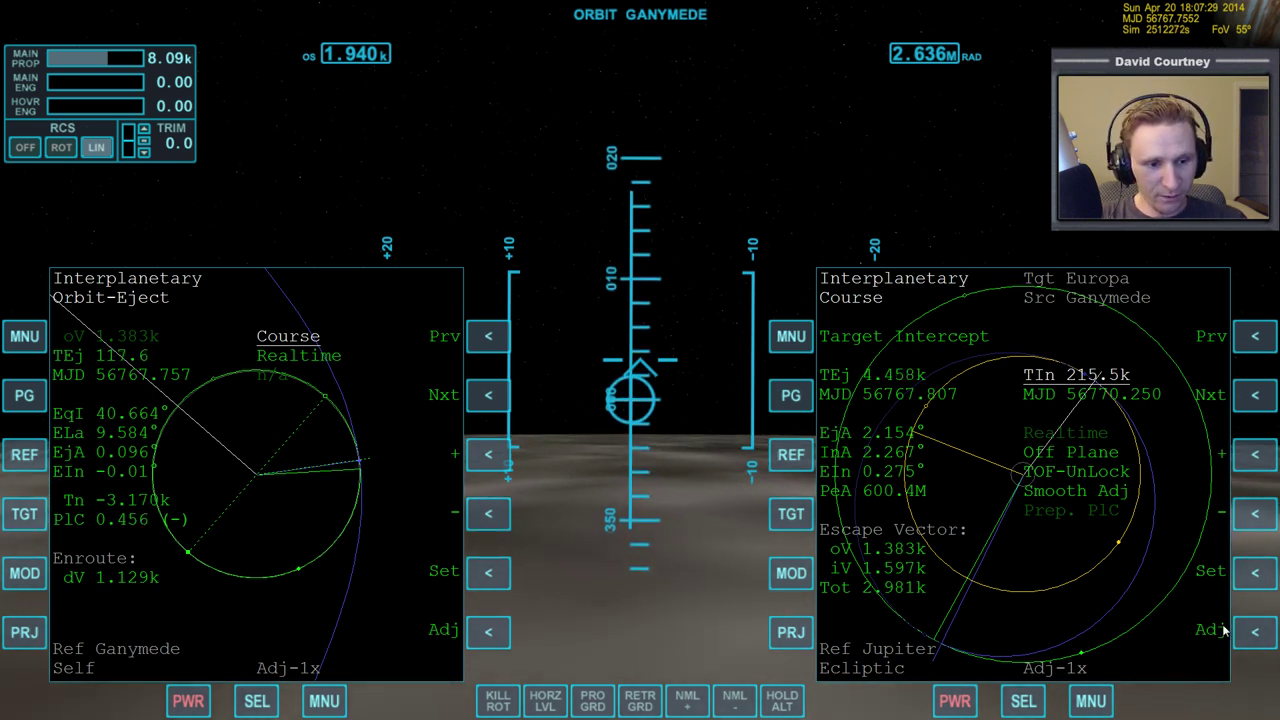
click(1255, 631)
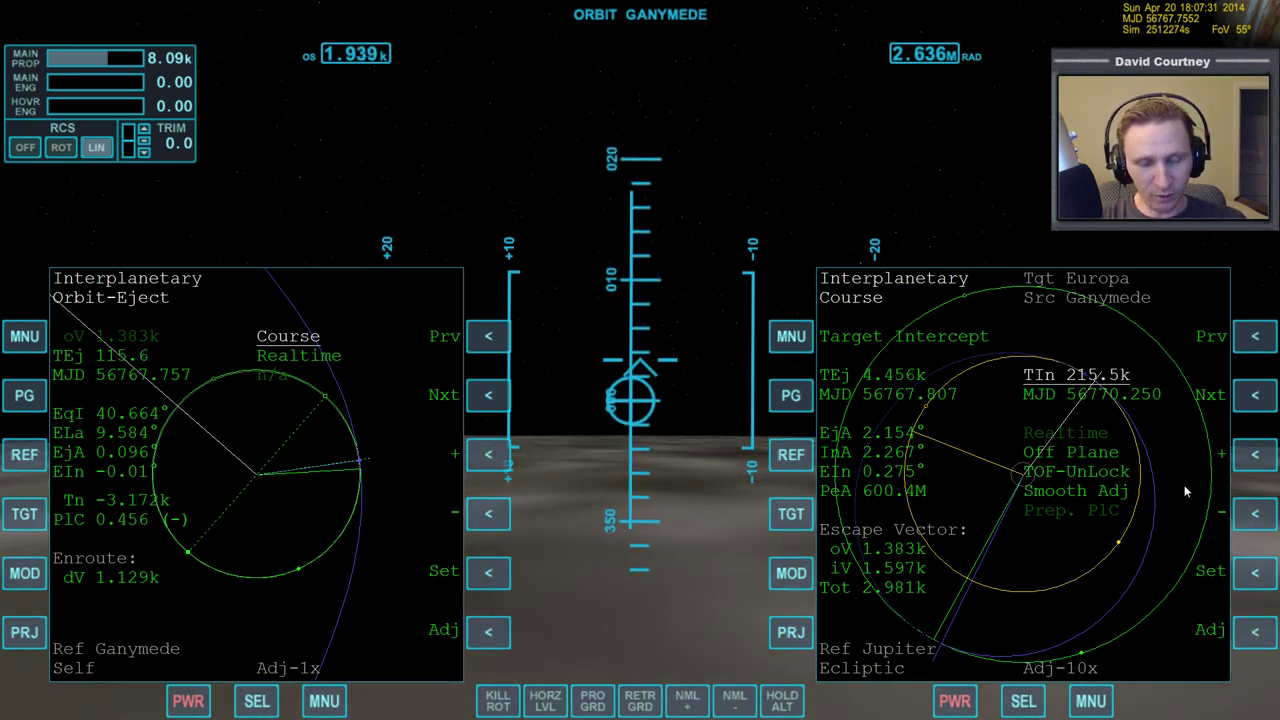
click(1257, 455)
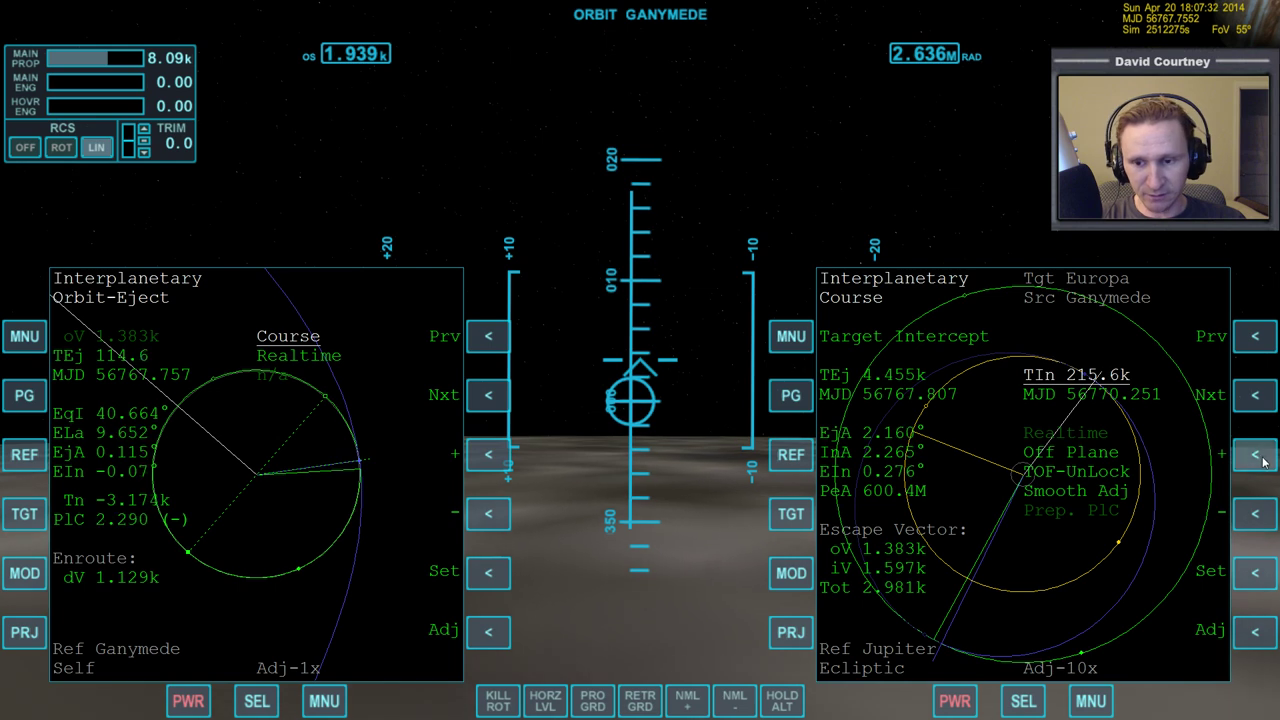
click(1255, 514)
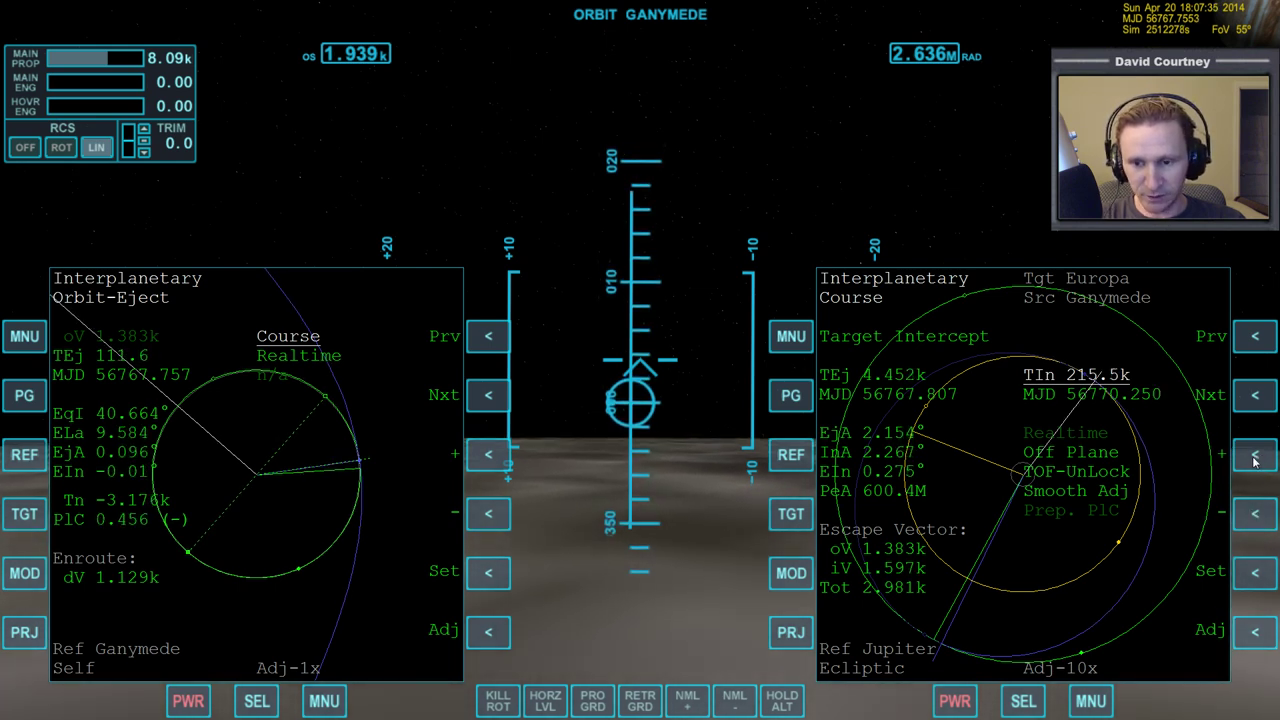
click(1255, 631)
click(1255, 631)
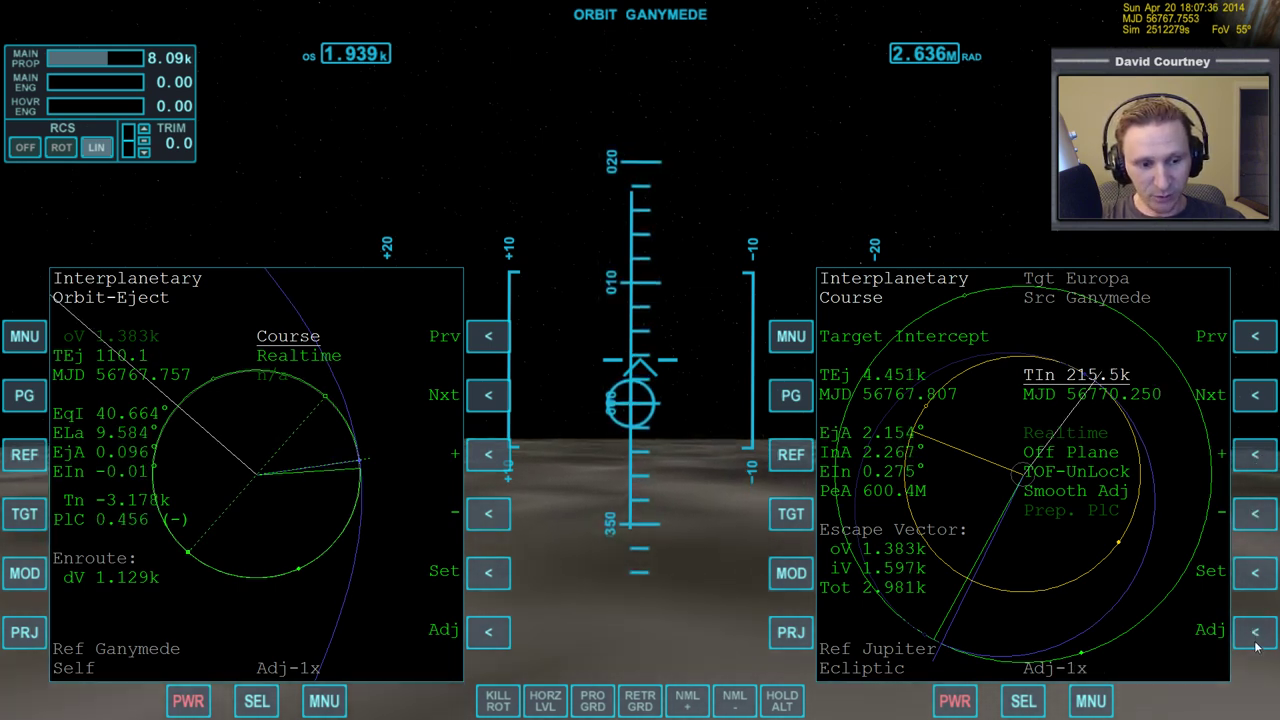
click(1257, 516)
click(1257, 516)
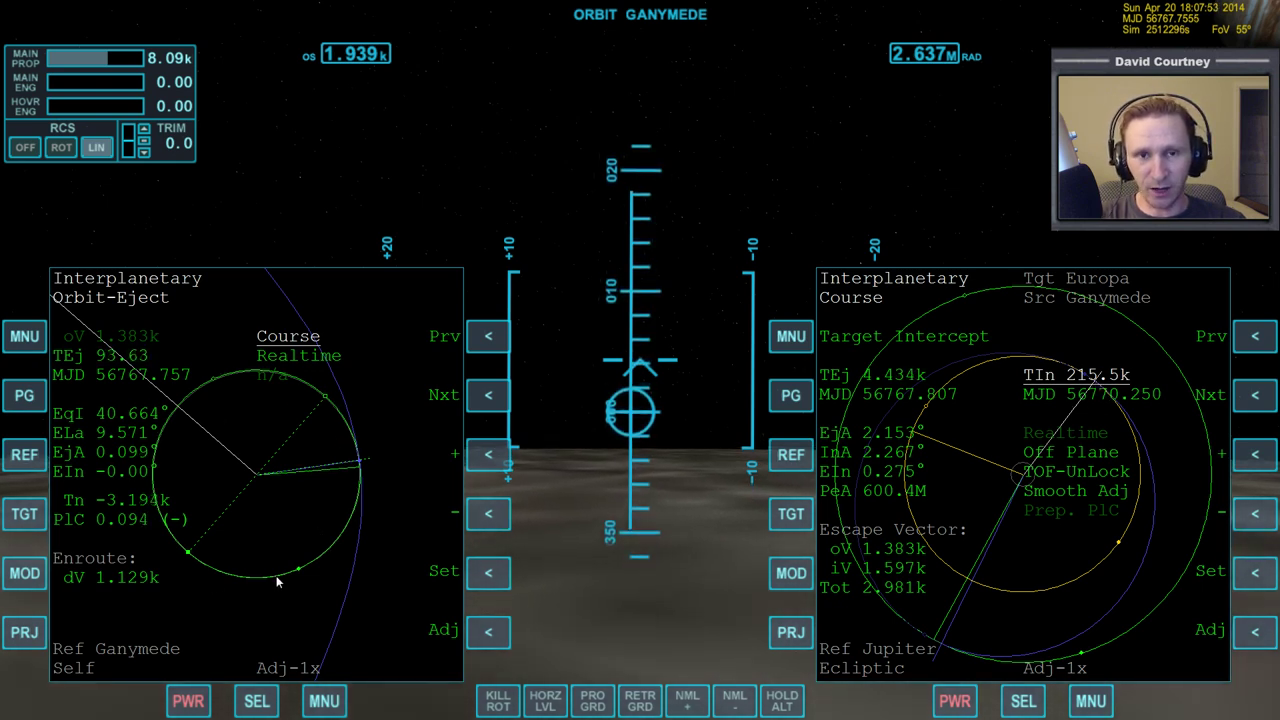
key(alt+Tab)
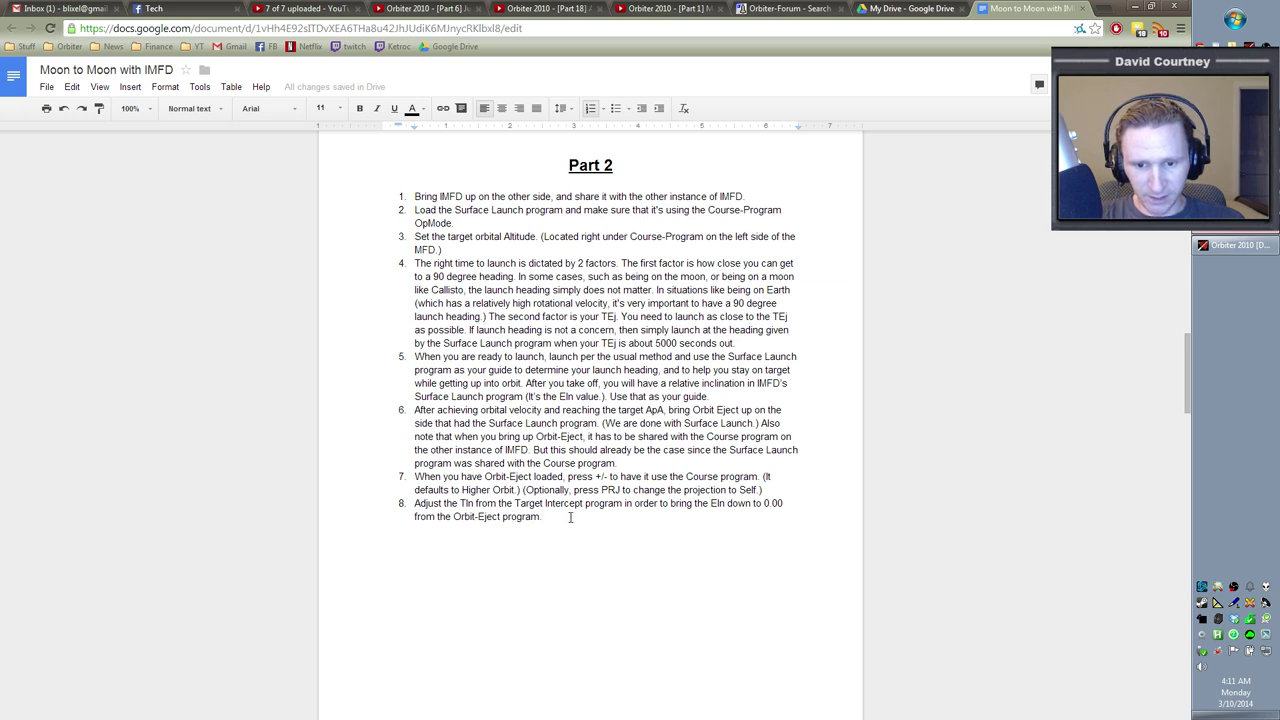
Reword step 8 to use 'using' and bring 'the Eln down to 0.00', removing stray words.
double_click(487, 503)
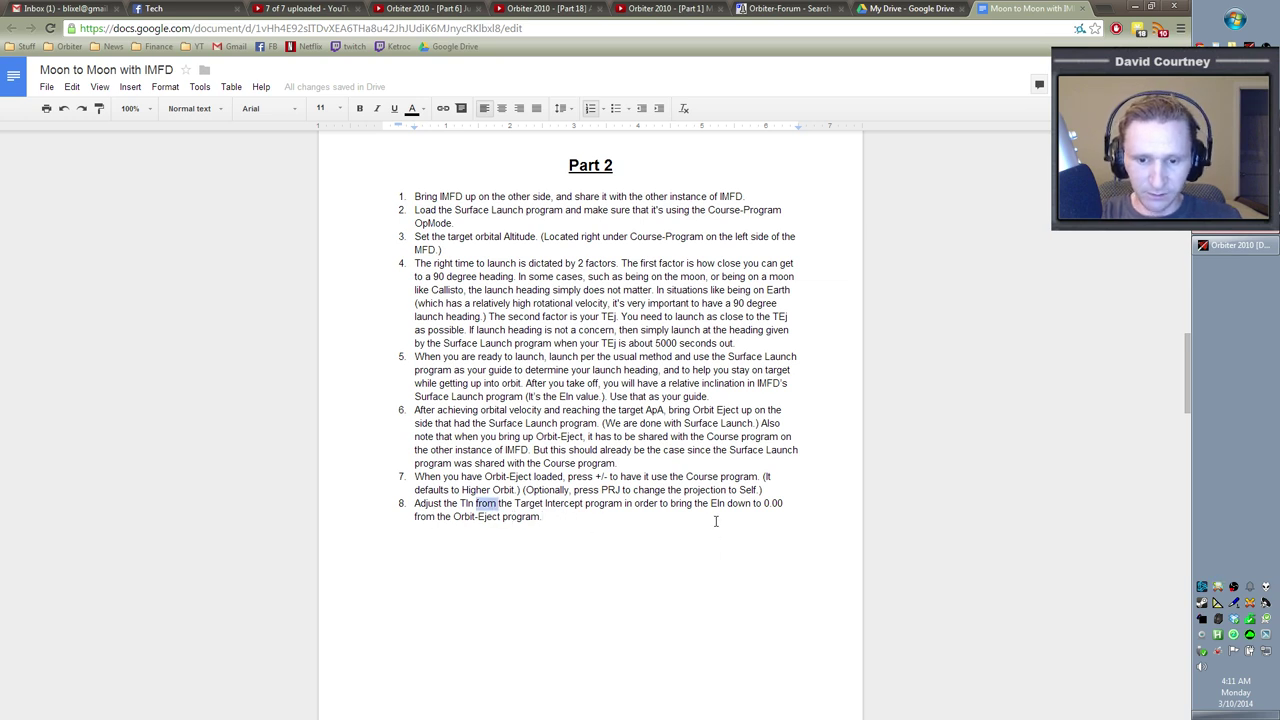
text(using)
key(ctrl+Right)
key(ctrl+Right)
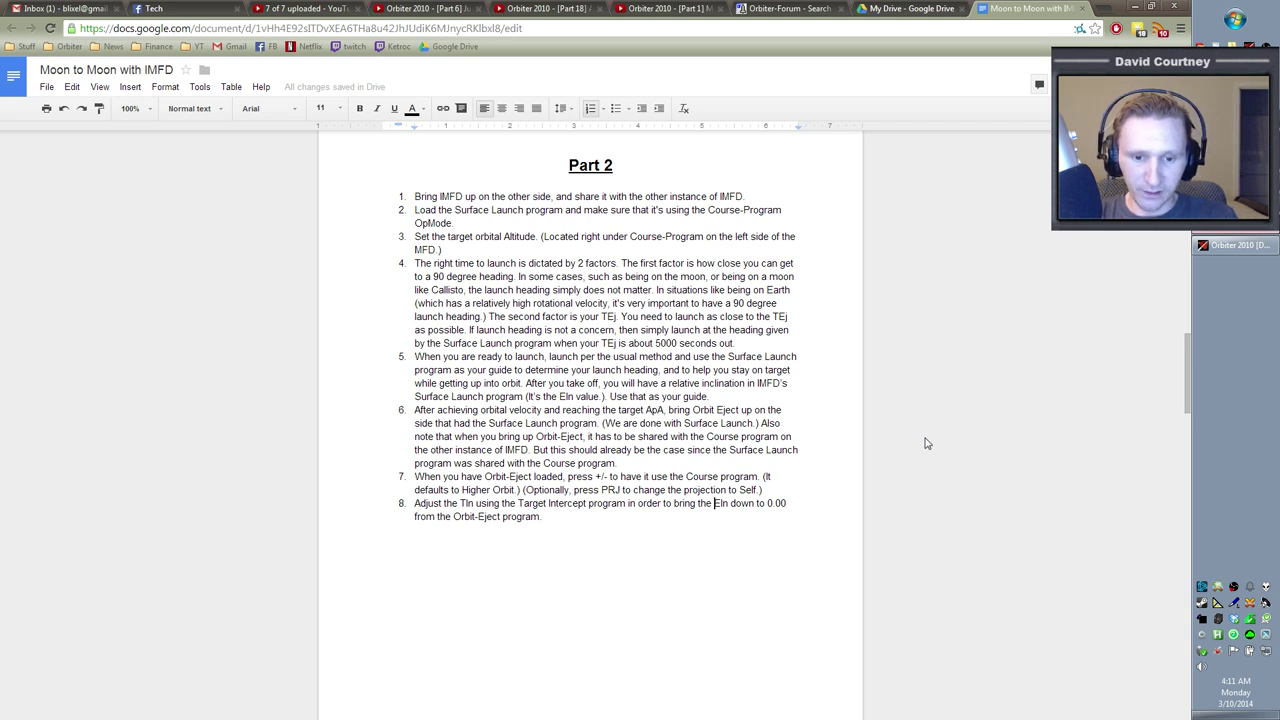
key(BackSpace)
key(BackSpace)
key(BackSpace)
key(BackSpace)
text(down the)
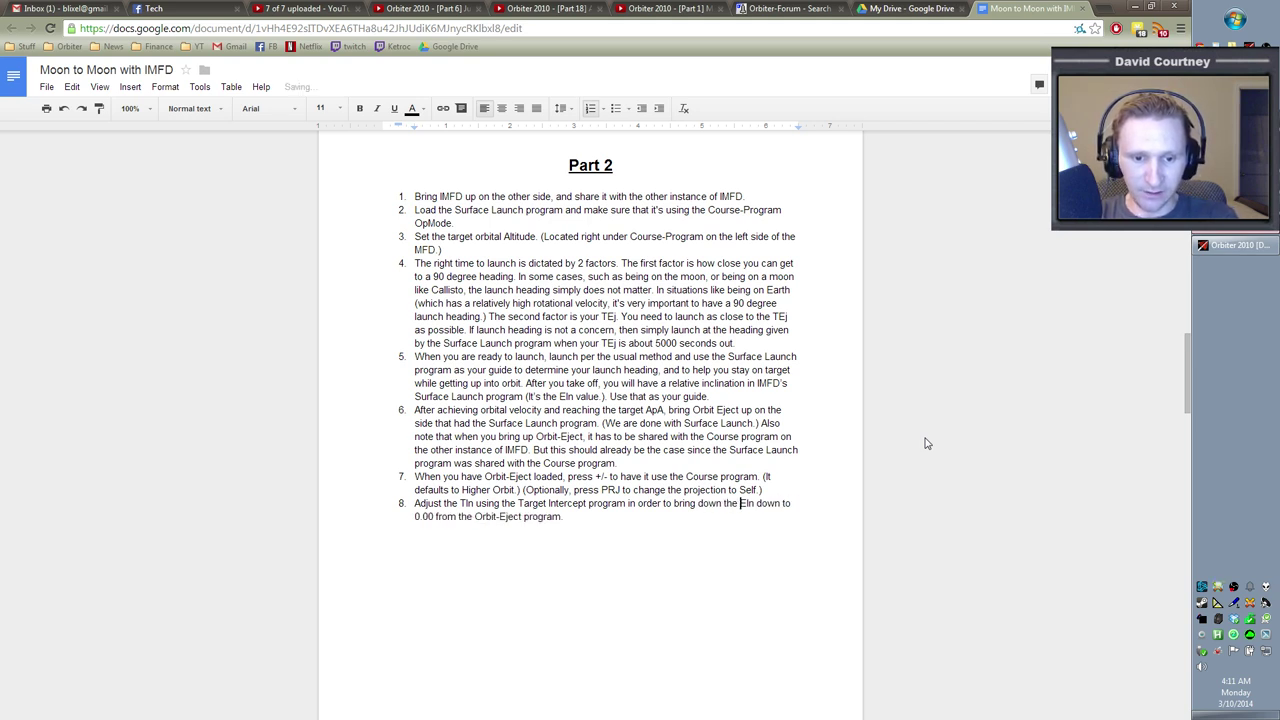
key(Delete)
key(Delete)
key(Delete)
key(Delete)
key(Delete)
key(Delete)
key(Delete)
key(Delete)
key(Delete)
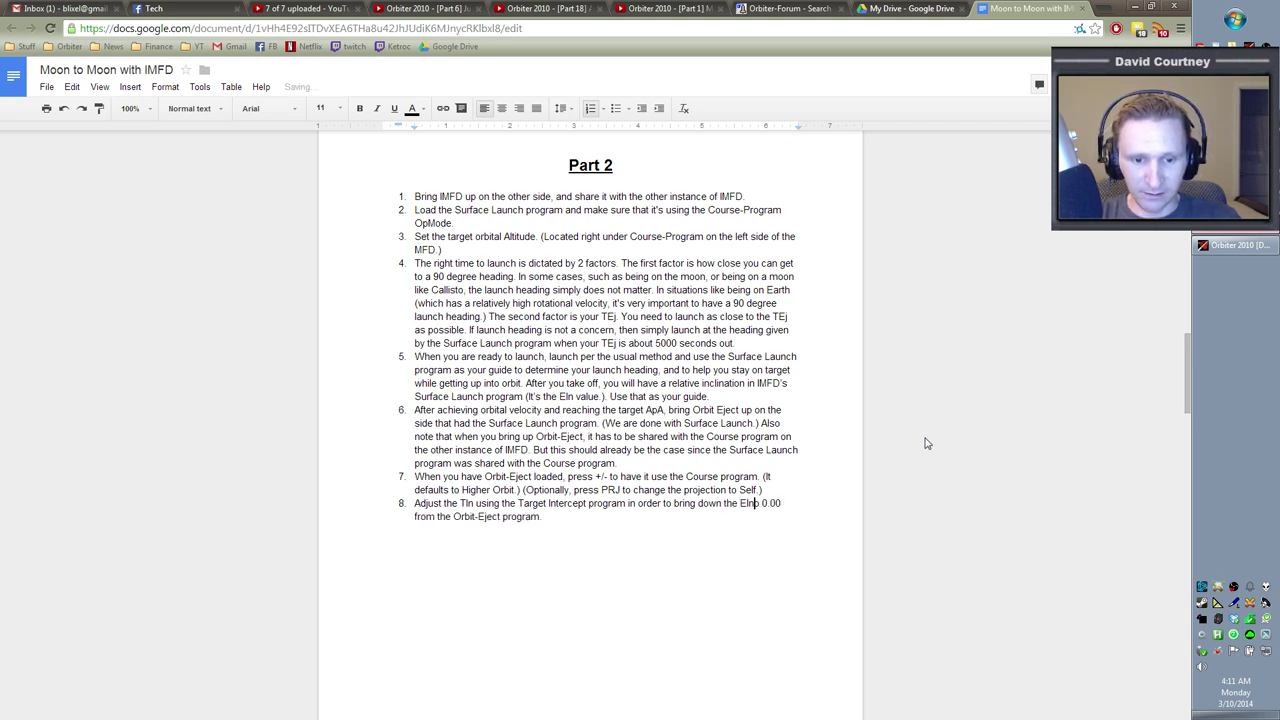
text((on)
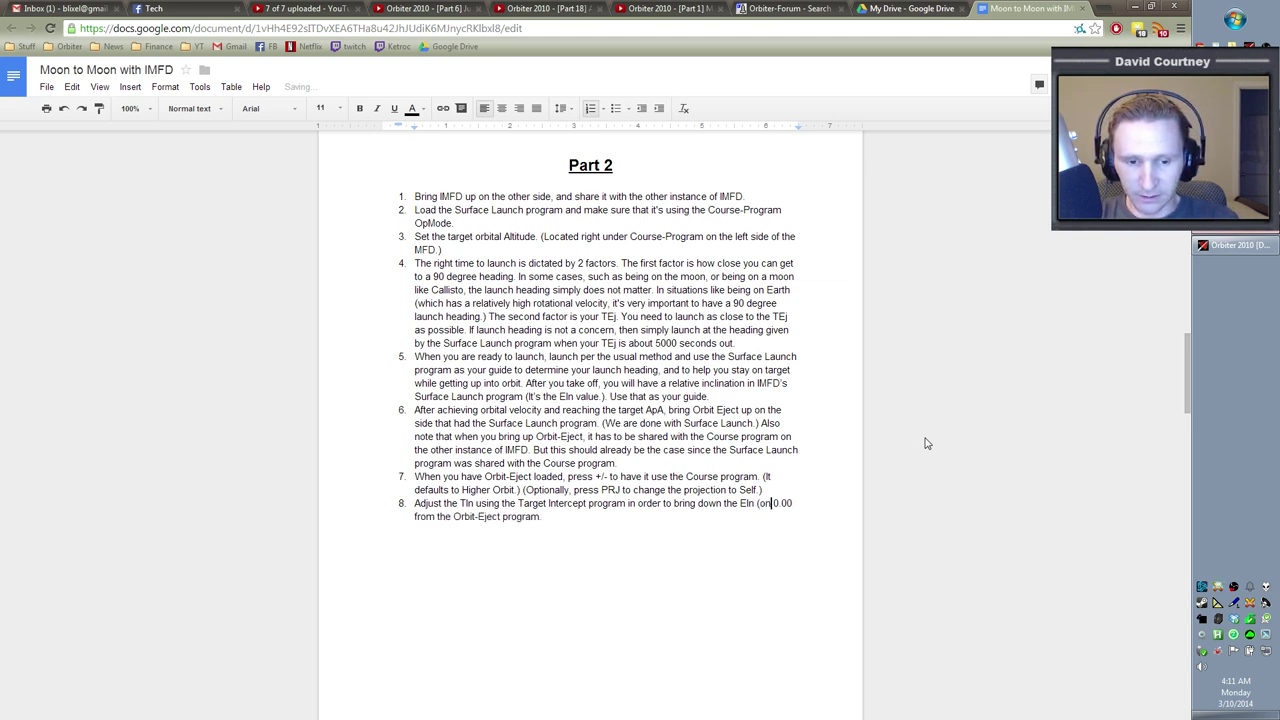
key(BackSpace)
key(BackSpace)
key(BackSpace)
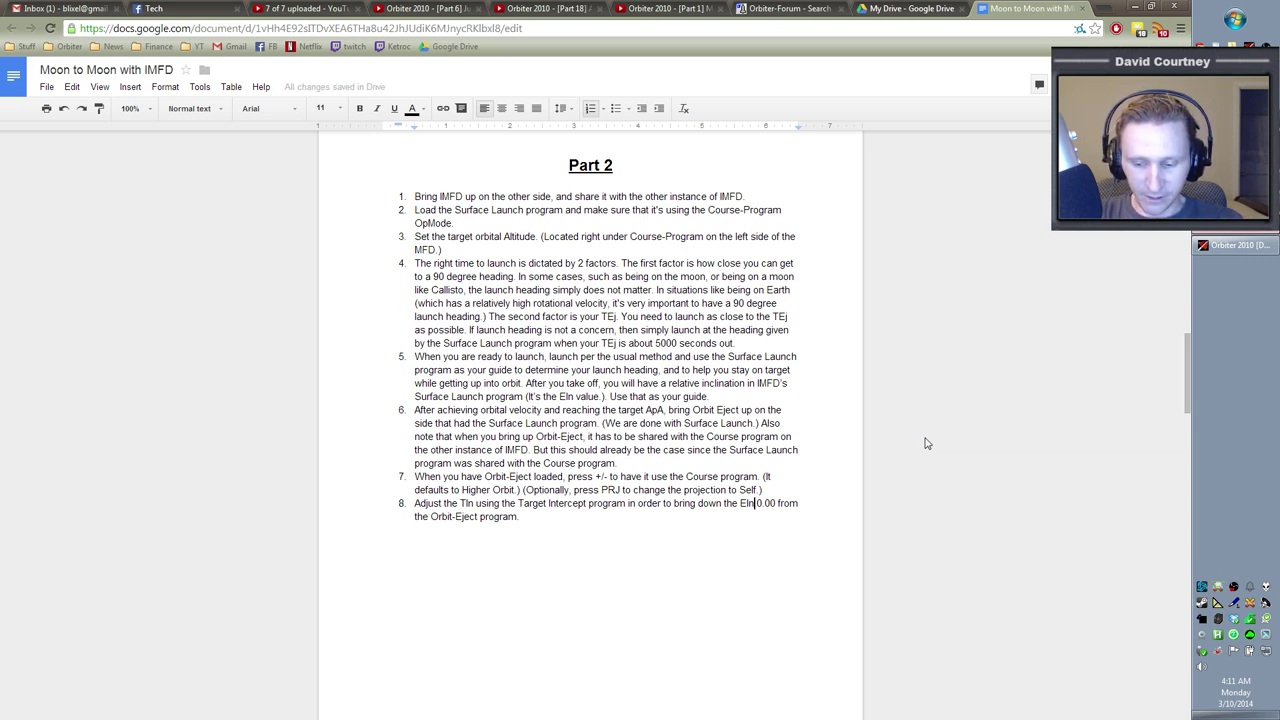
text(down to)
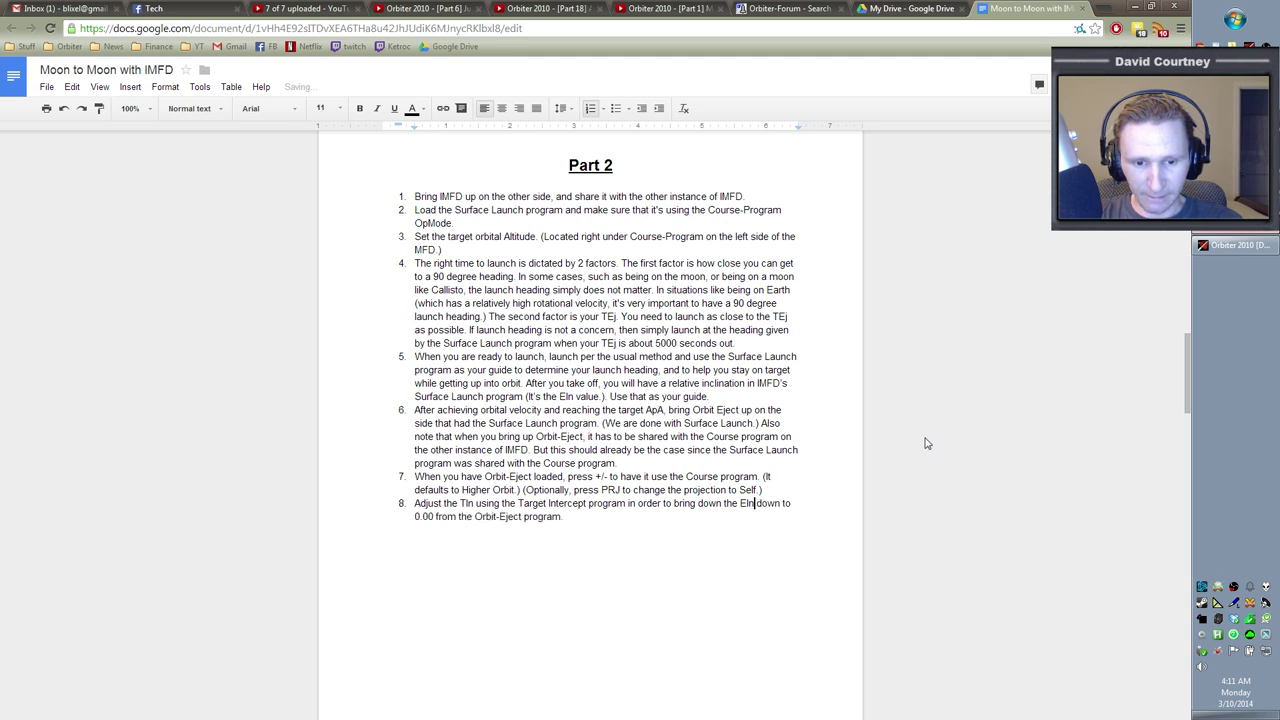
key(Left)
key(Left)
key(Left)
key(BackSpace)
key(BackSpace)
key(BackSpace)
key(BackSpace)
key(BackSpace)
key(BackSpace)
key(BackSpace)
key(BackSpace)
key(BackSpace)
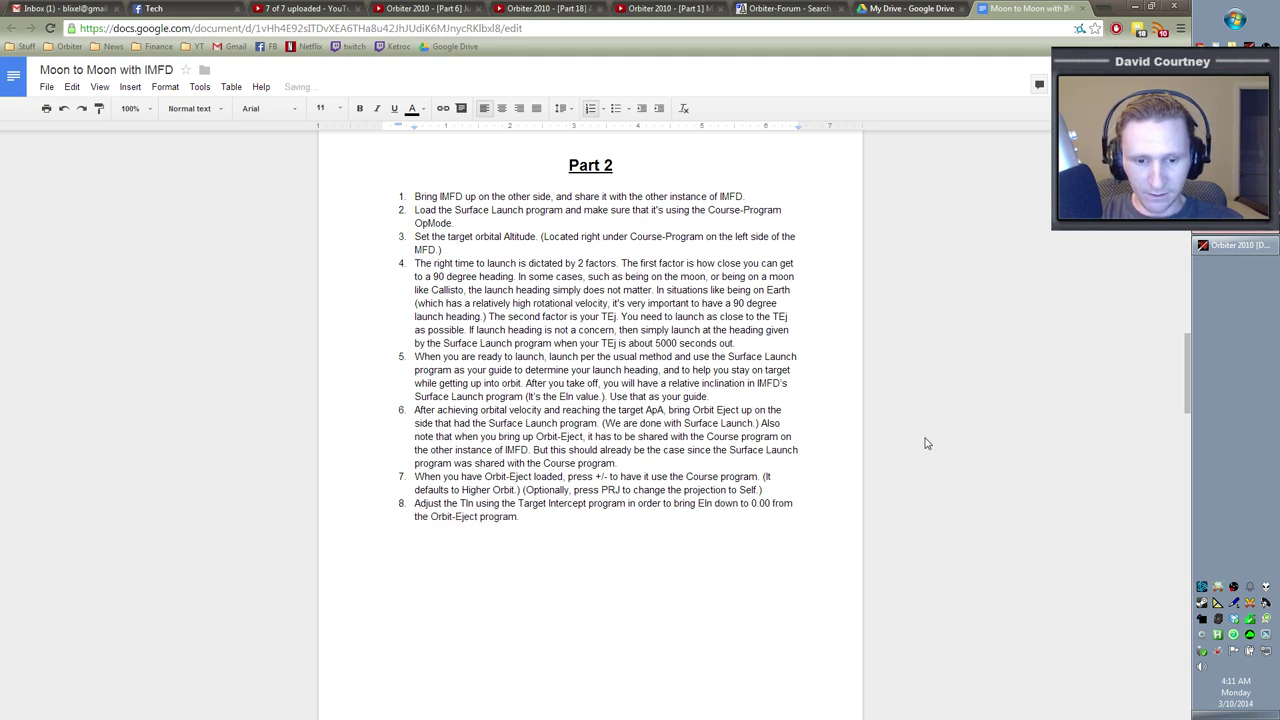
text(the)
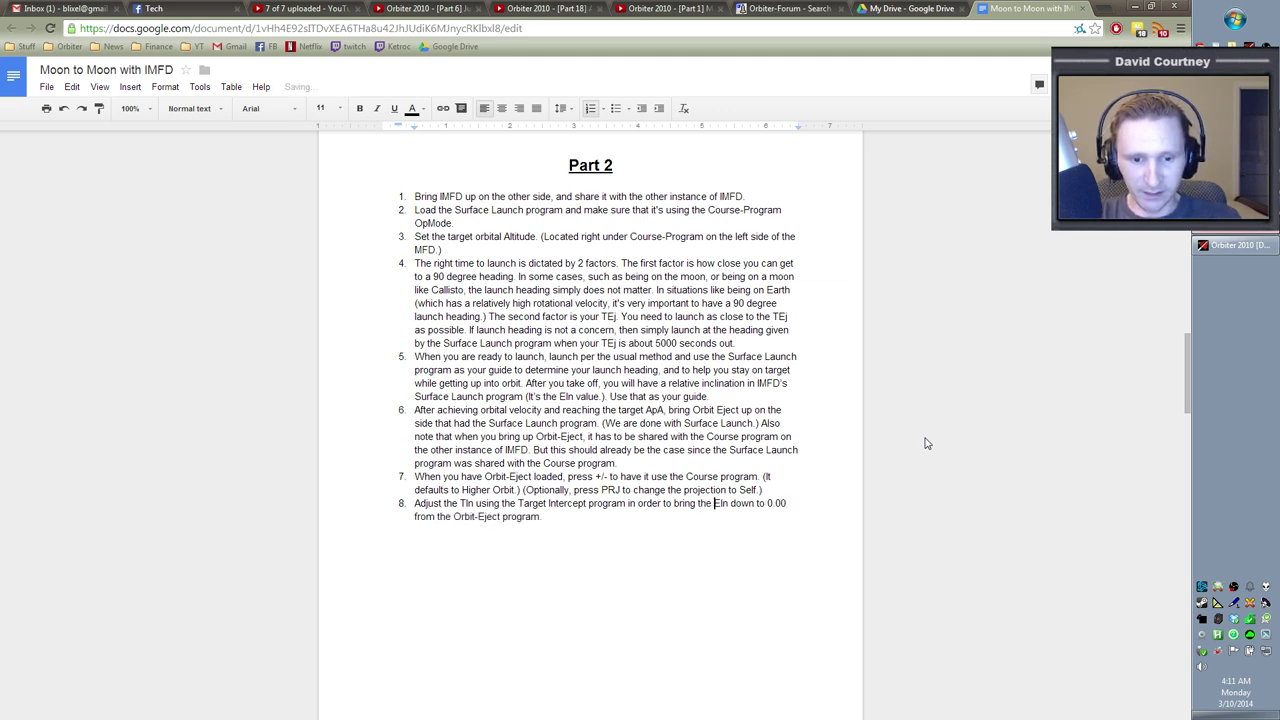
key(Right)
key(Right)
key(Right)
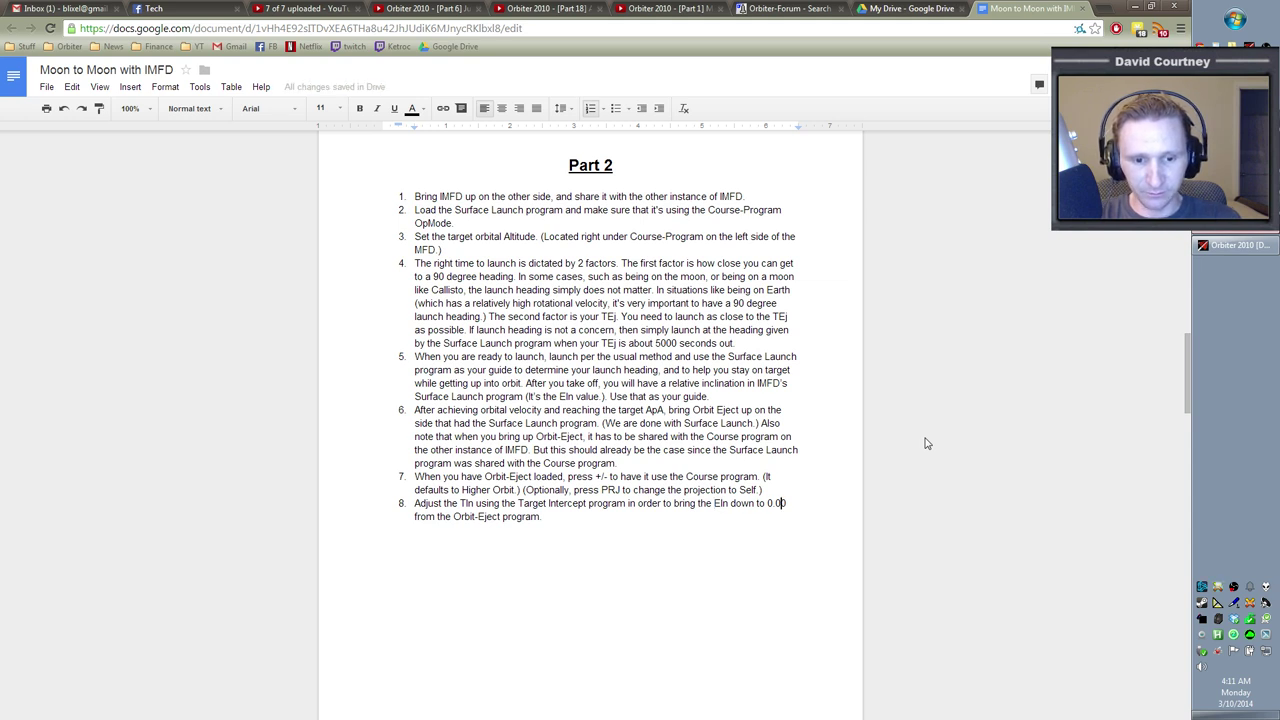
Add step 8's note: read the EIn on Orbit-Eject, not on Target Intercept.
text(. )
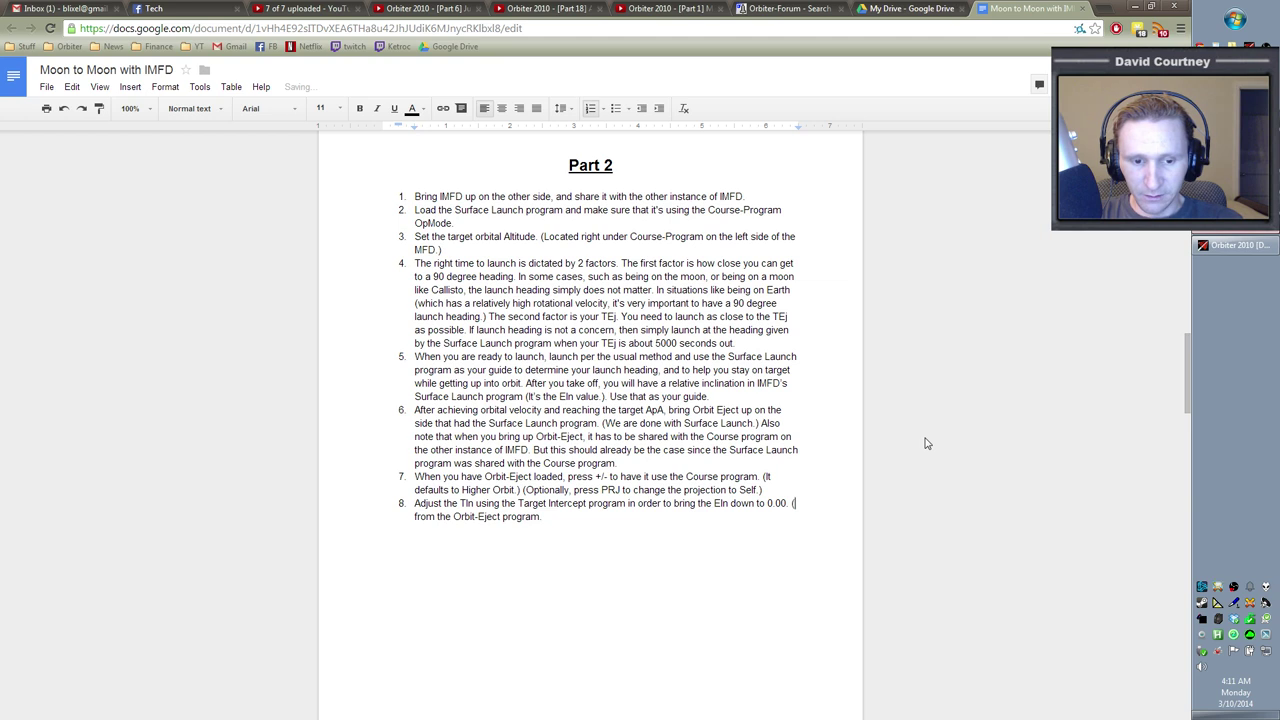
text((But note that we)
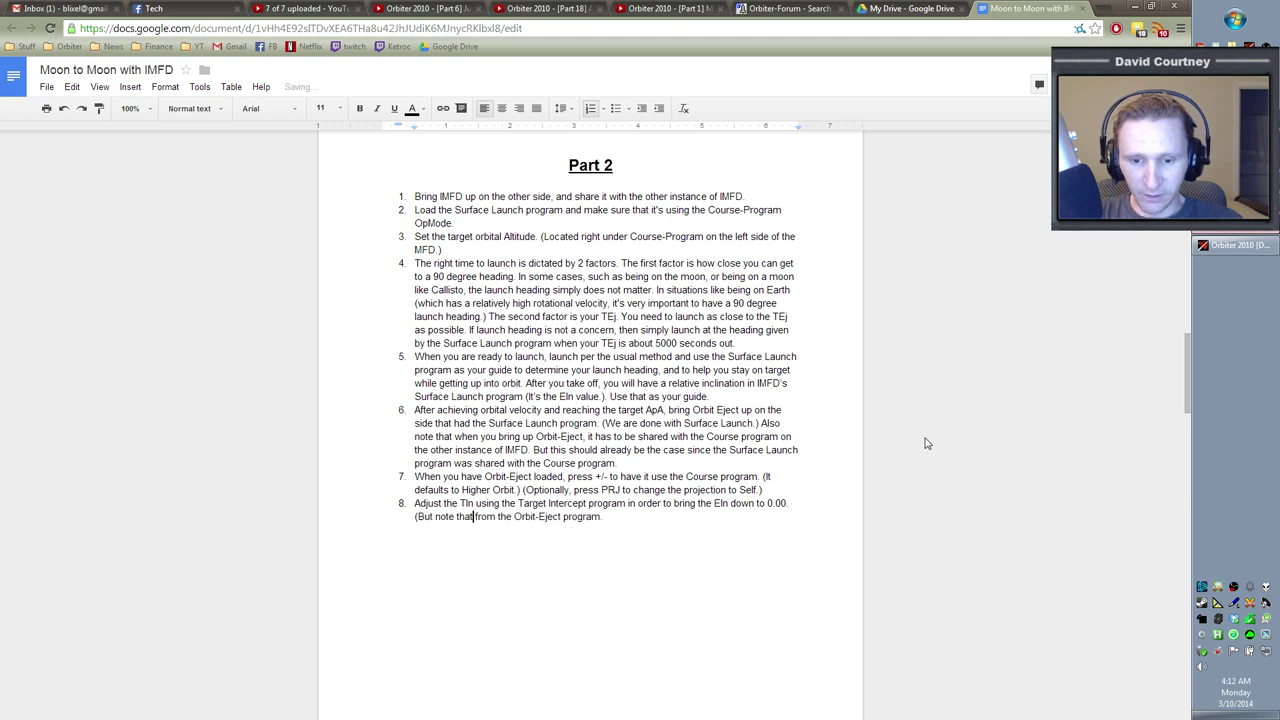
key(BackSpace)
key(BackSpace)
key(BackSpace)
text(you shold)
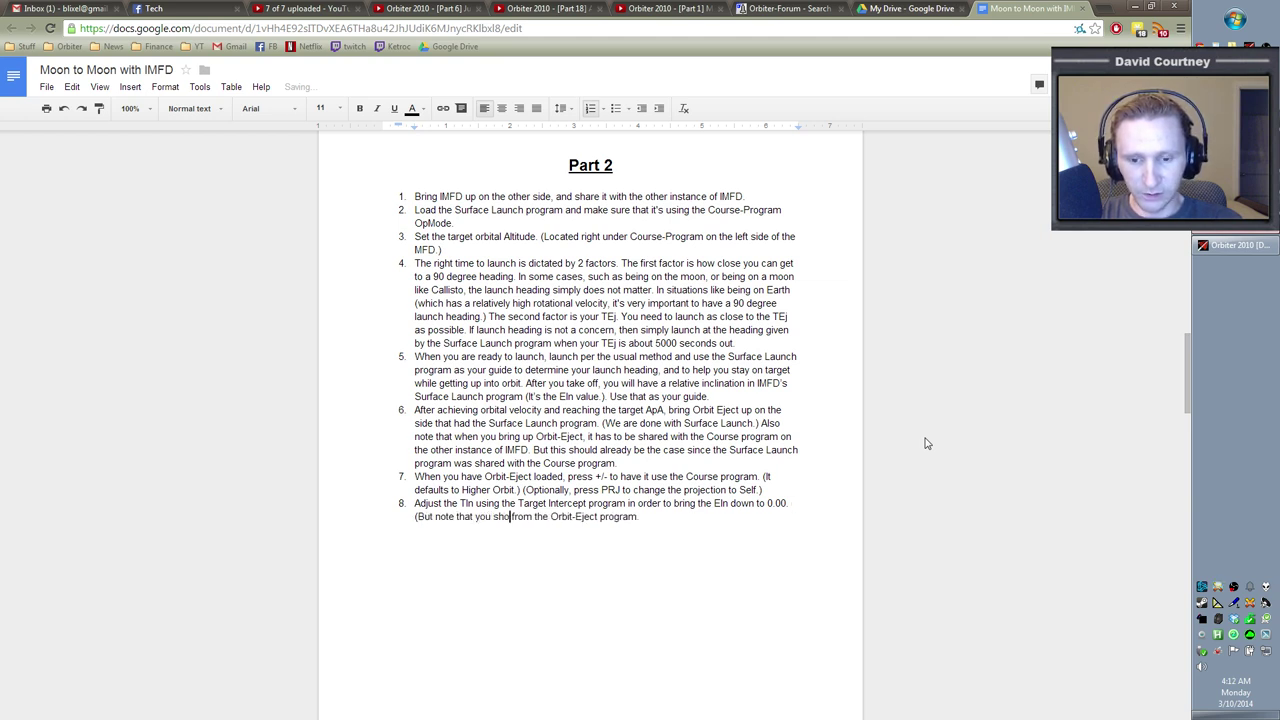
key(Left)
key(BackSpace)
key(BackSpace)
key(BackSpace)
text(ould)
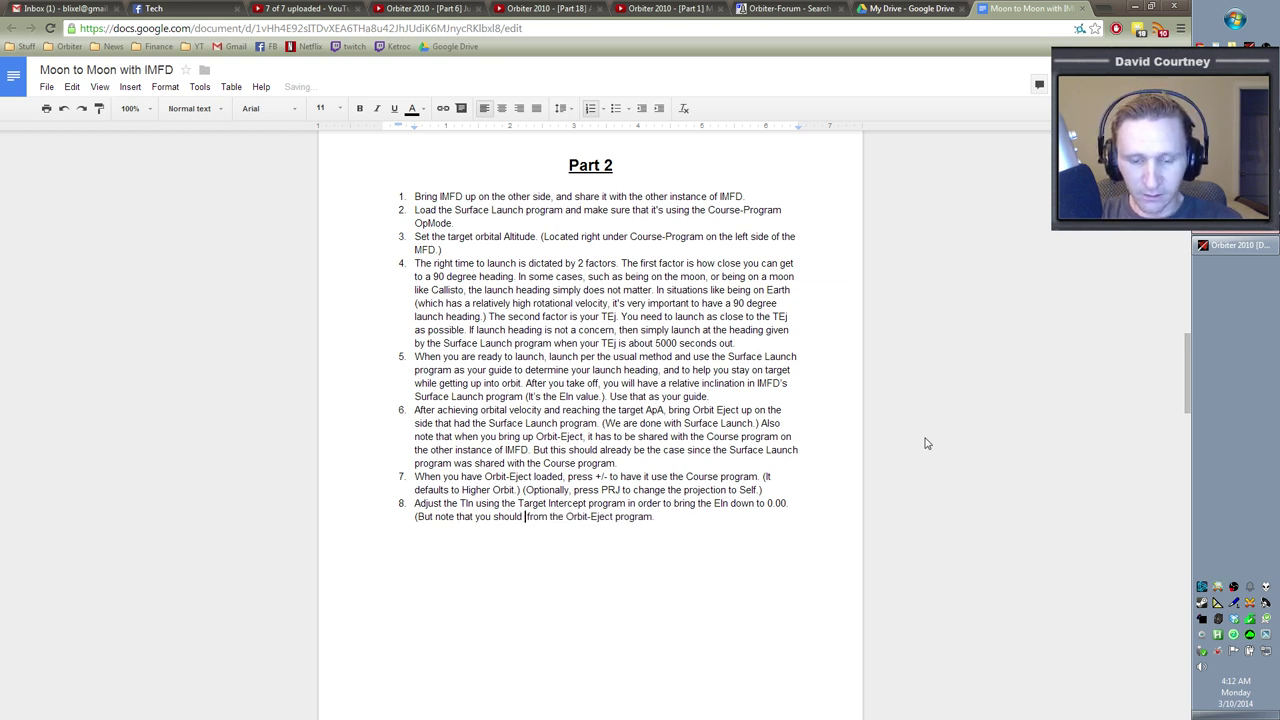
text( look at the EIN)
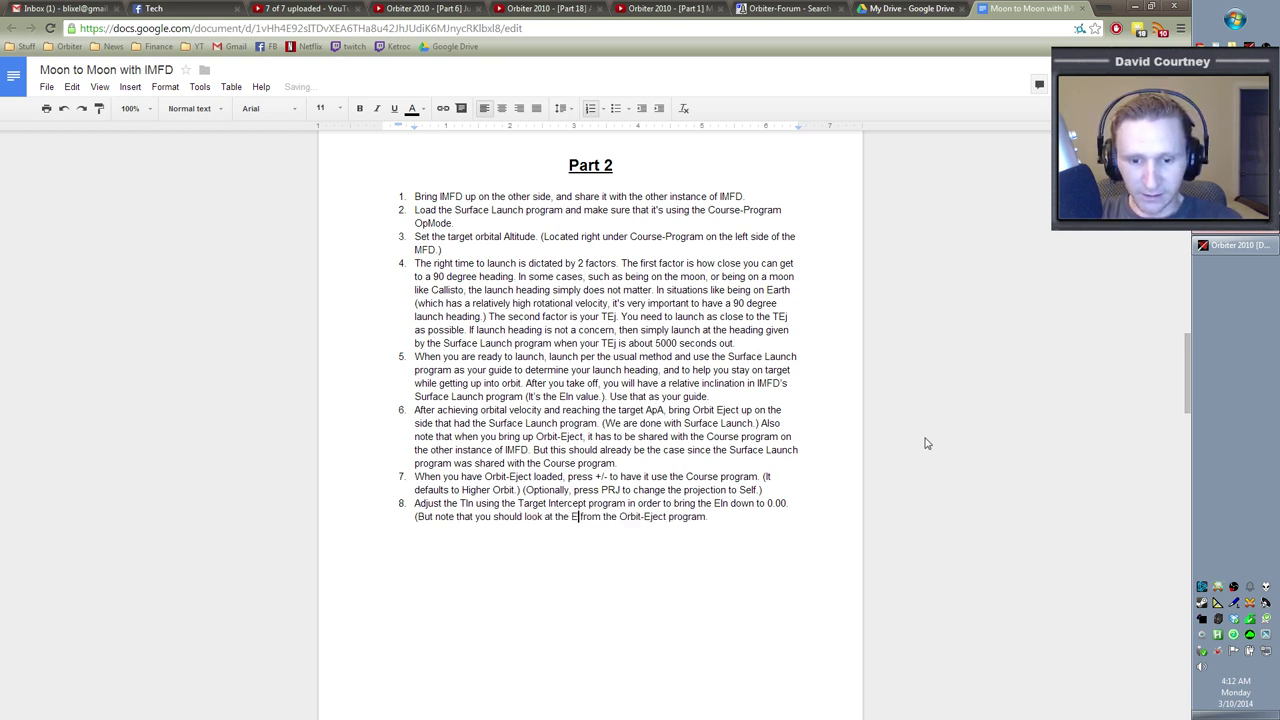
key(BackSpace)
key(BackSpace)
text(n on teh)
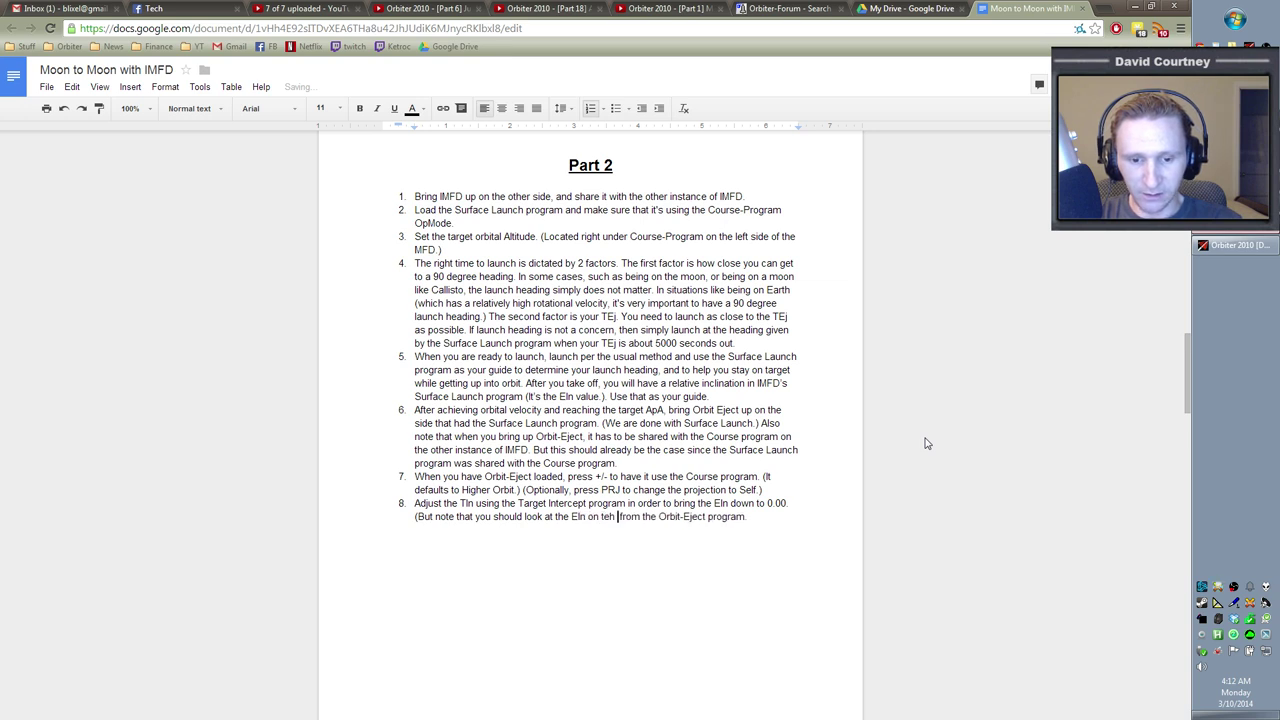
key(Delete)
key(Delete)
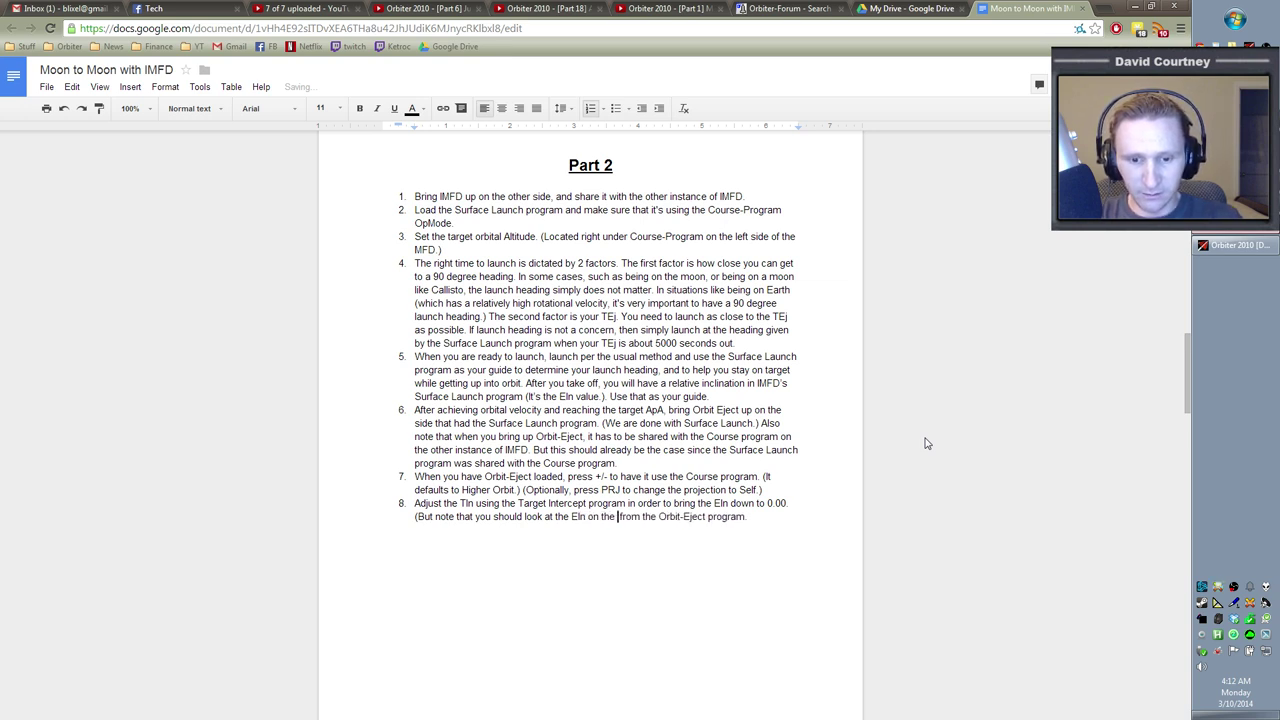
key(Delete)
key(Delete)
key(Delete)
key(Delete)
key(Delete)
key(Delete)
key(Delete)
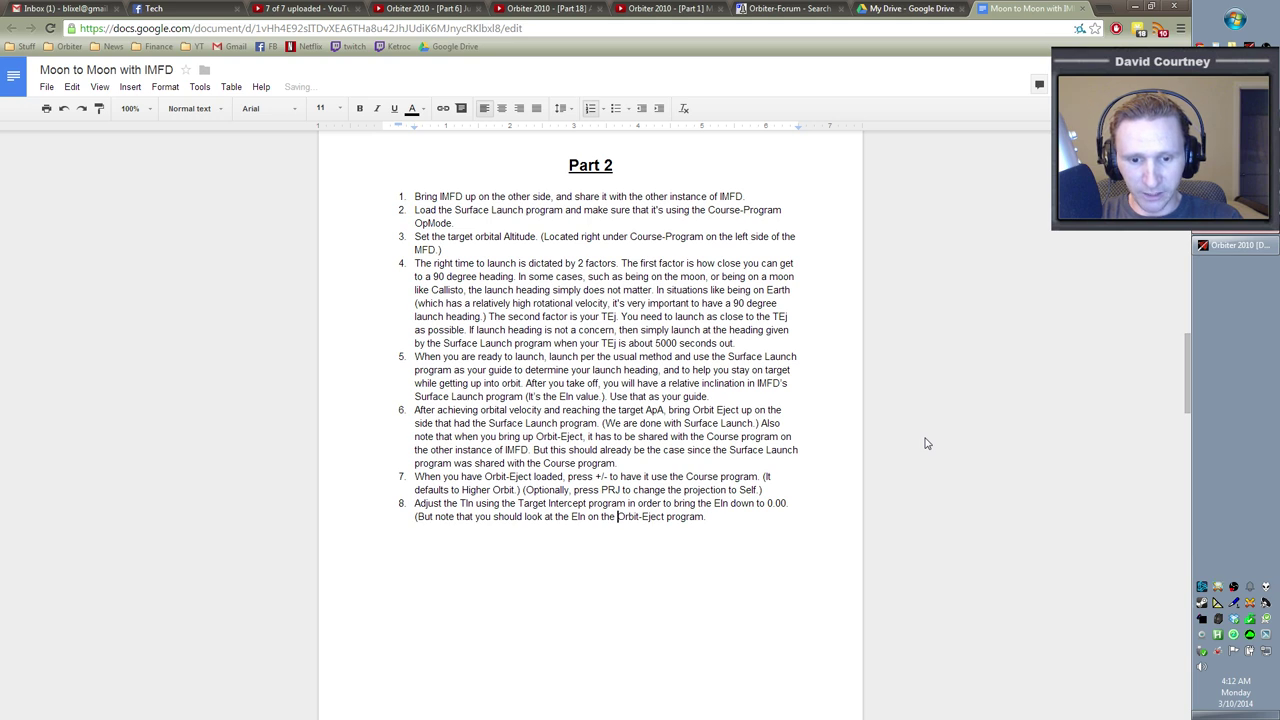
text(, and n o)
text(ot)
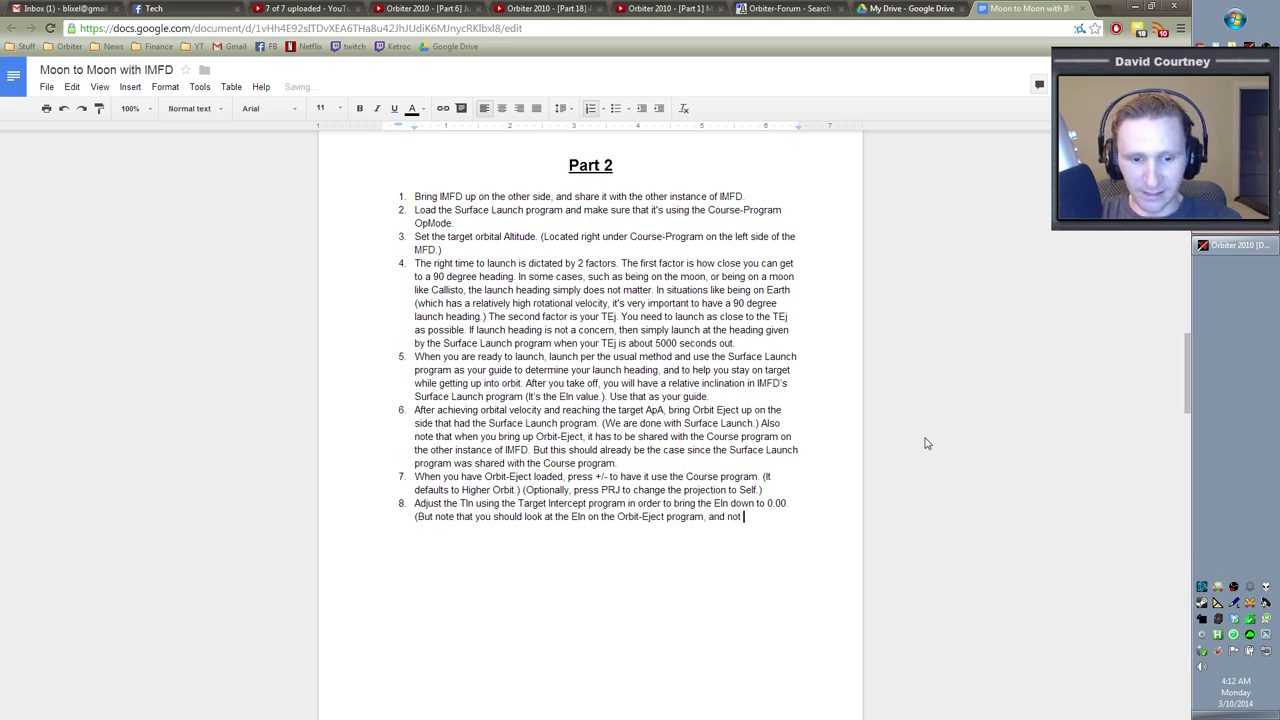
text( the Eln)
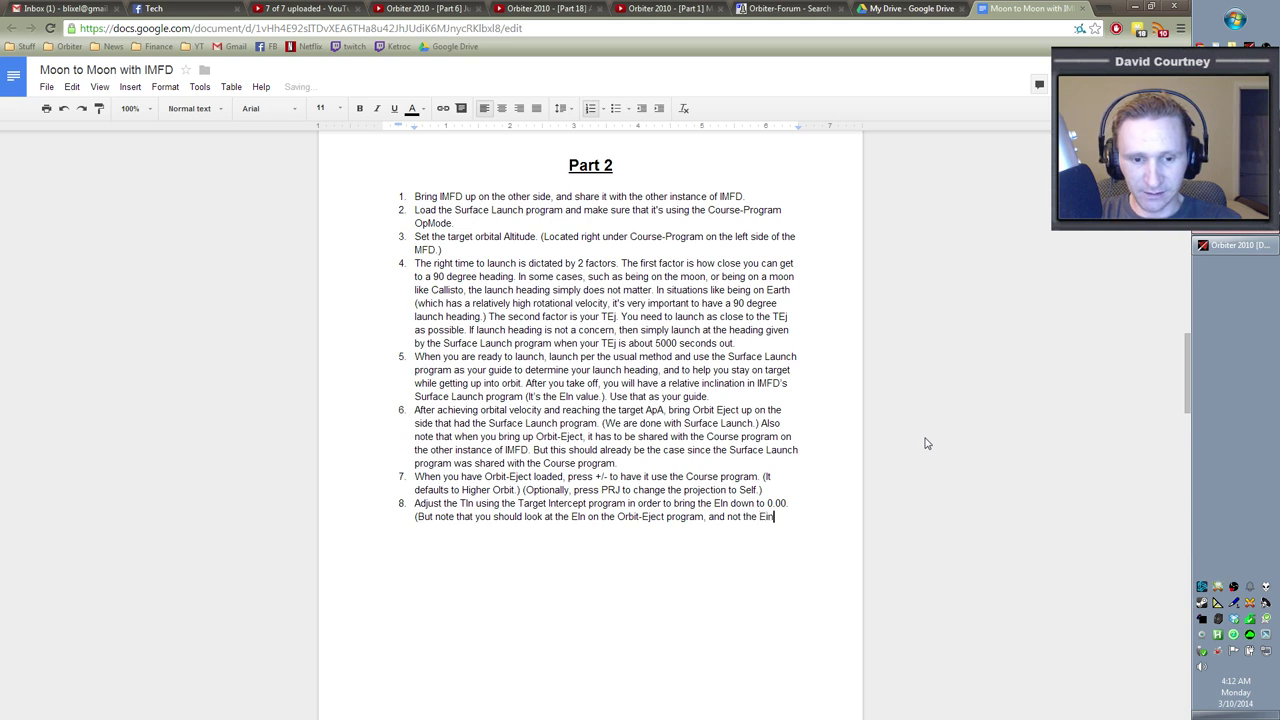
text( on the Target Interce)
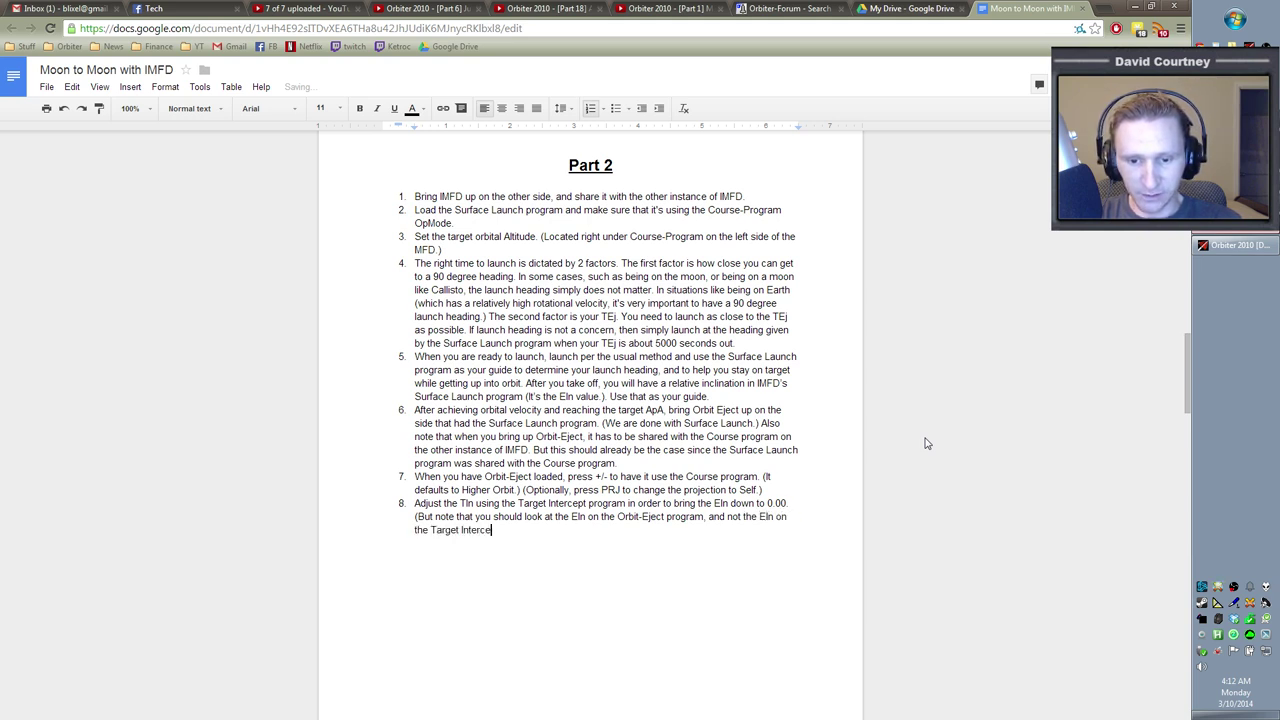
text(pt program.)
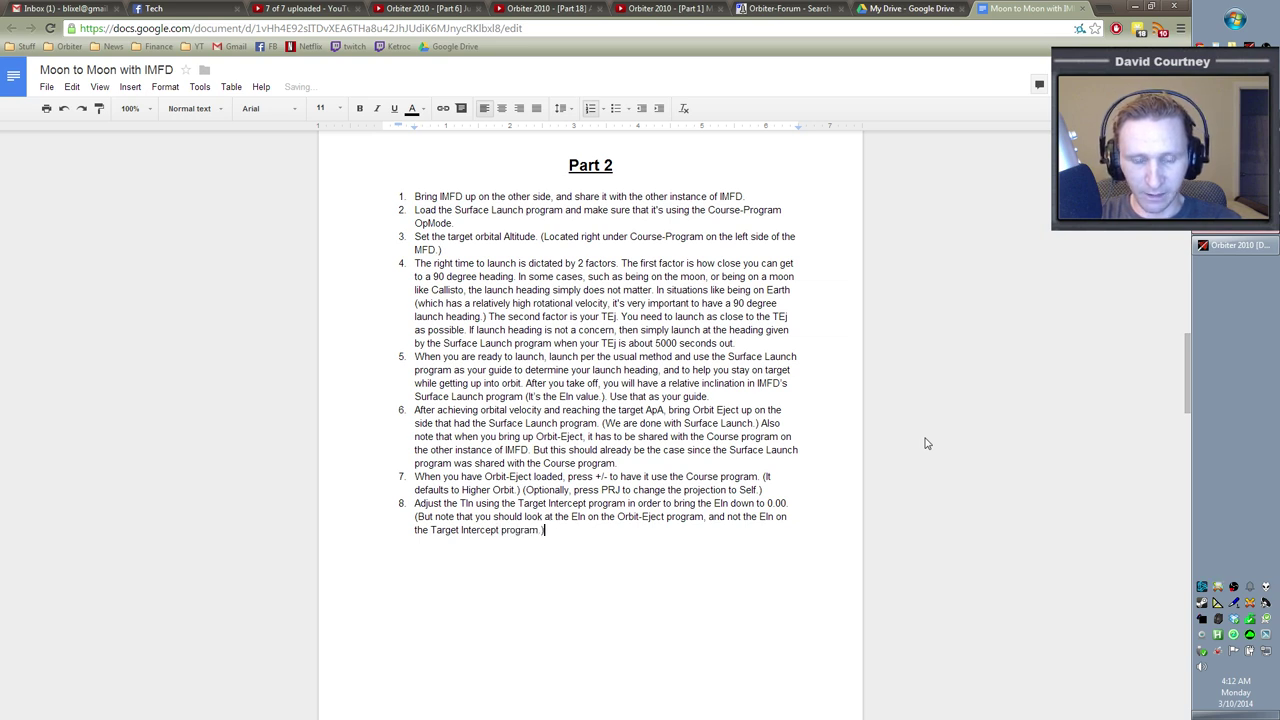
text( The Eln )
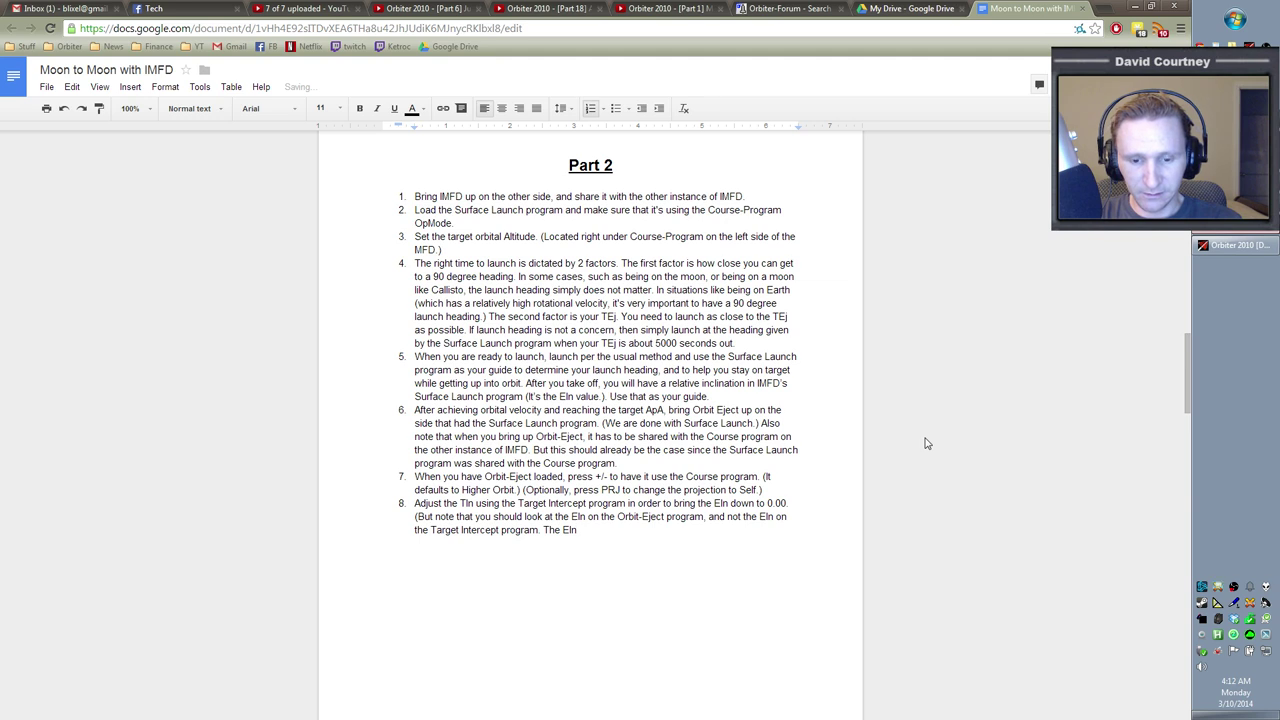
text(in the)
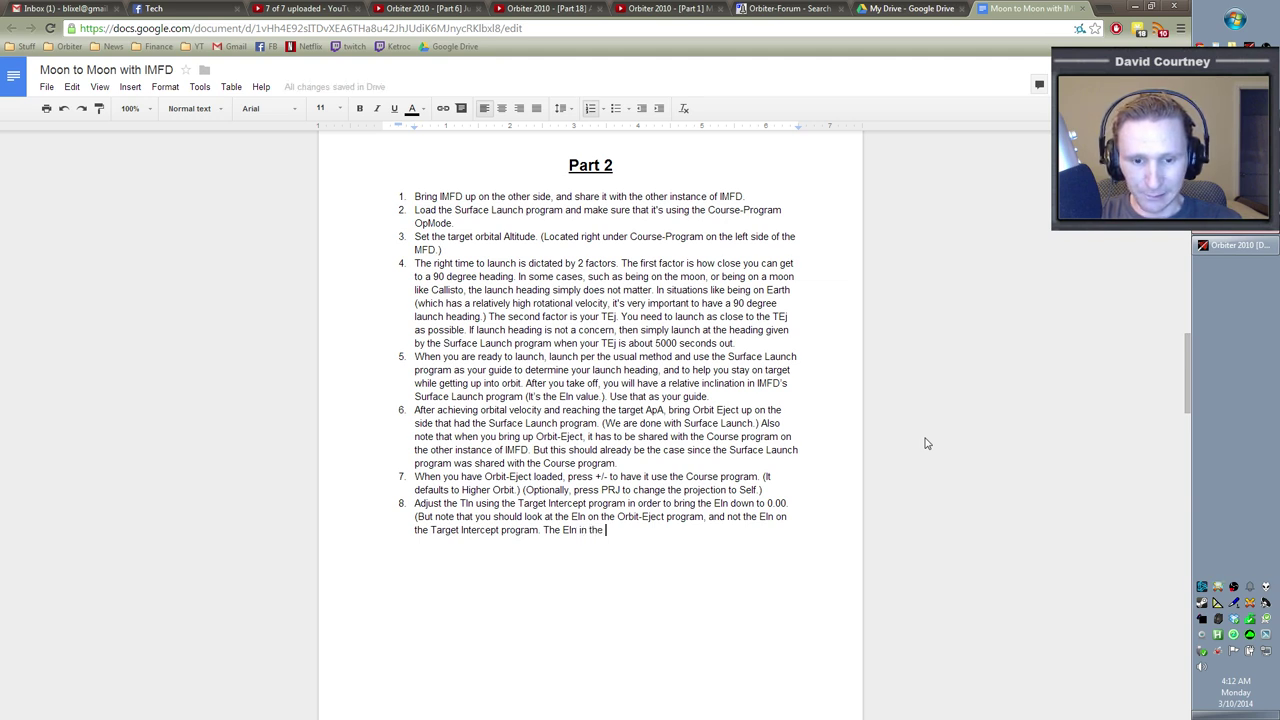
text( Orbit-)
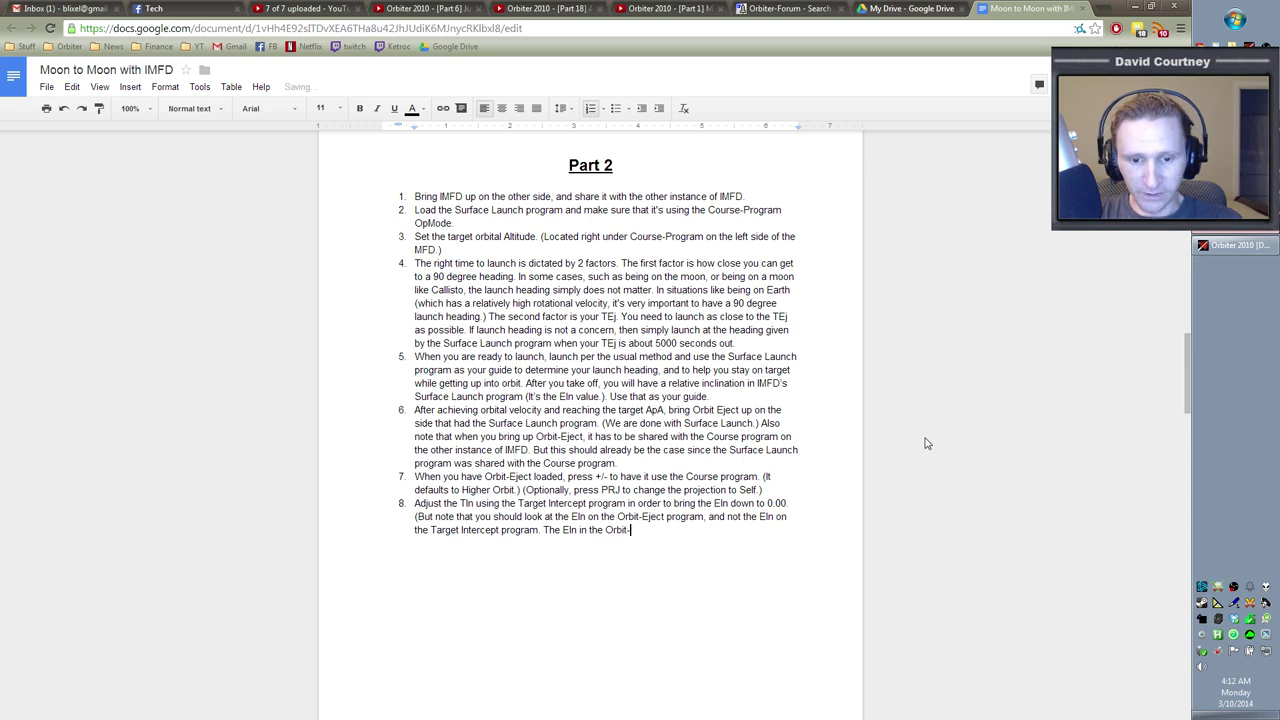
text(Eject program is the one th)
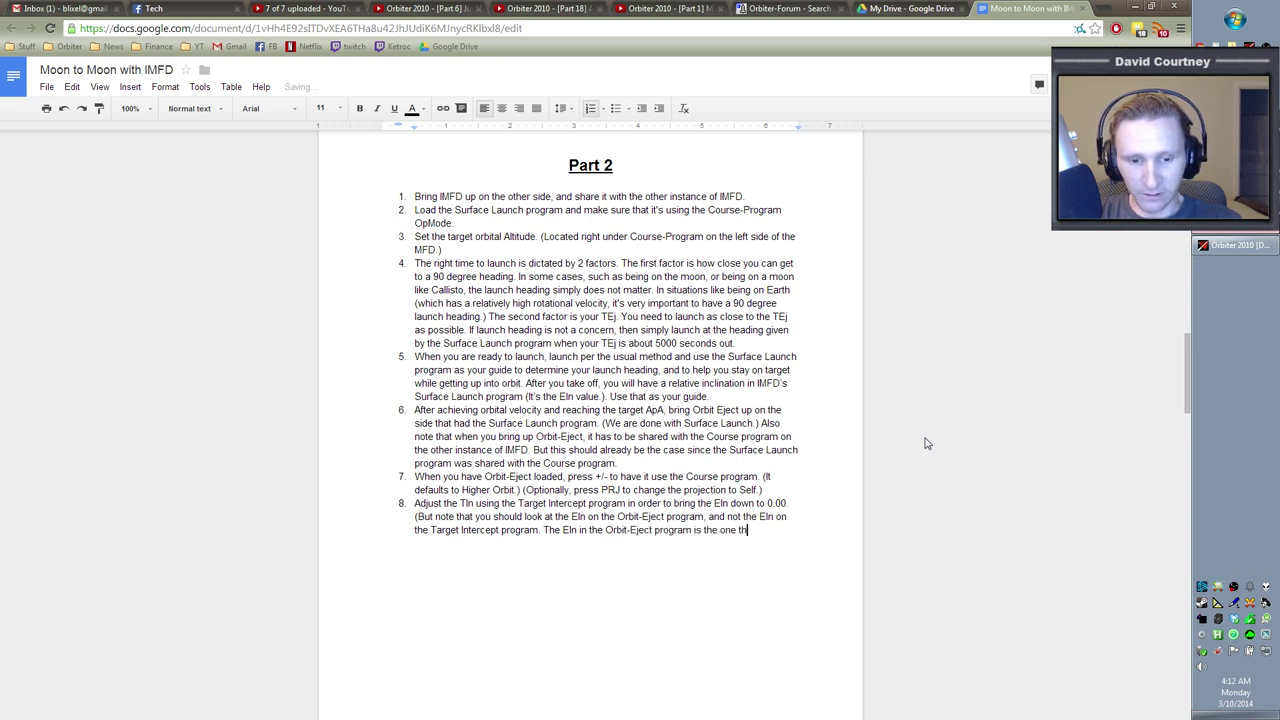
text(at we are trying to get to 0.00)
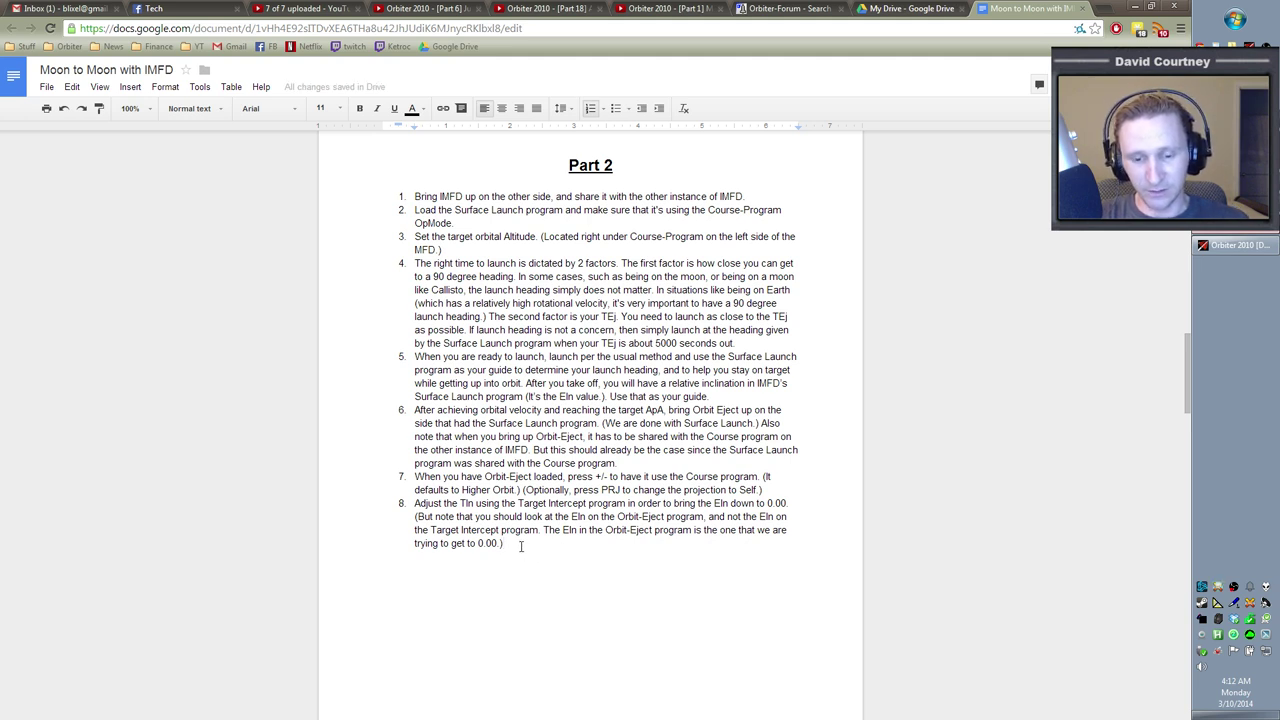
Add step 8's advice to check EIn when TEj is about 1000 seconds, since it may drift from 0.00.
text(.) )
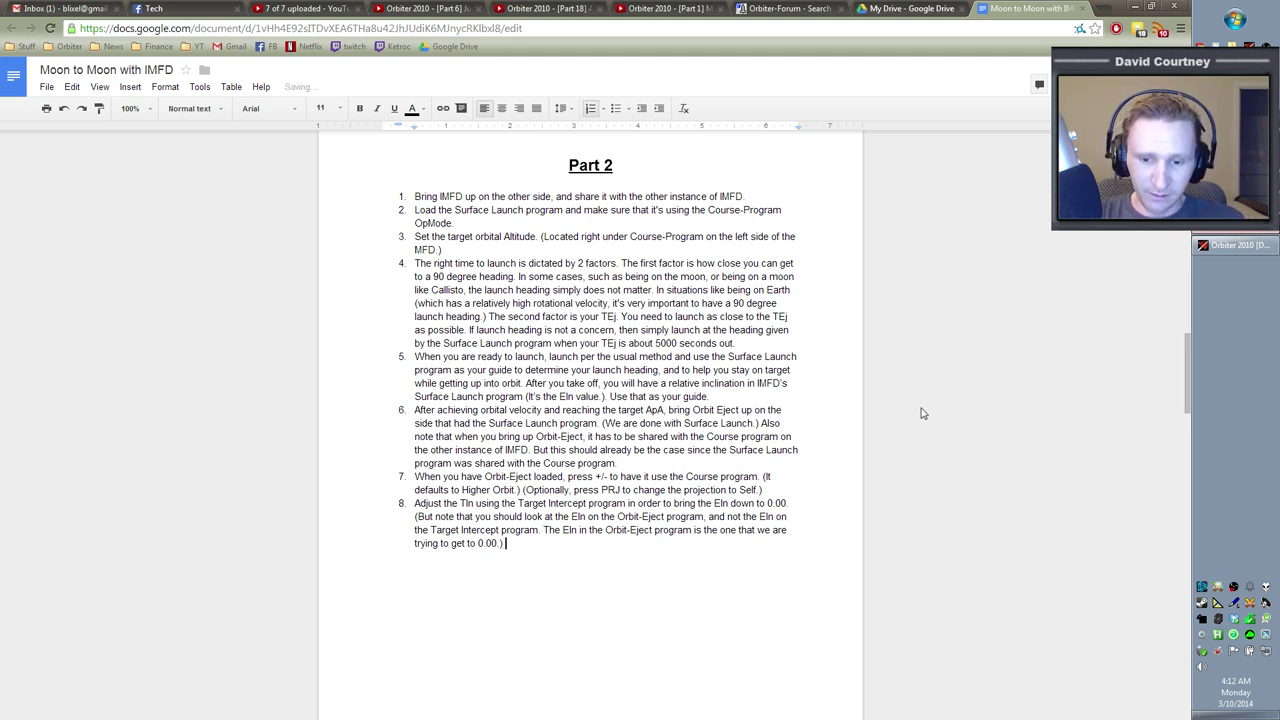
text(Also  note that)
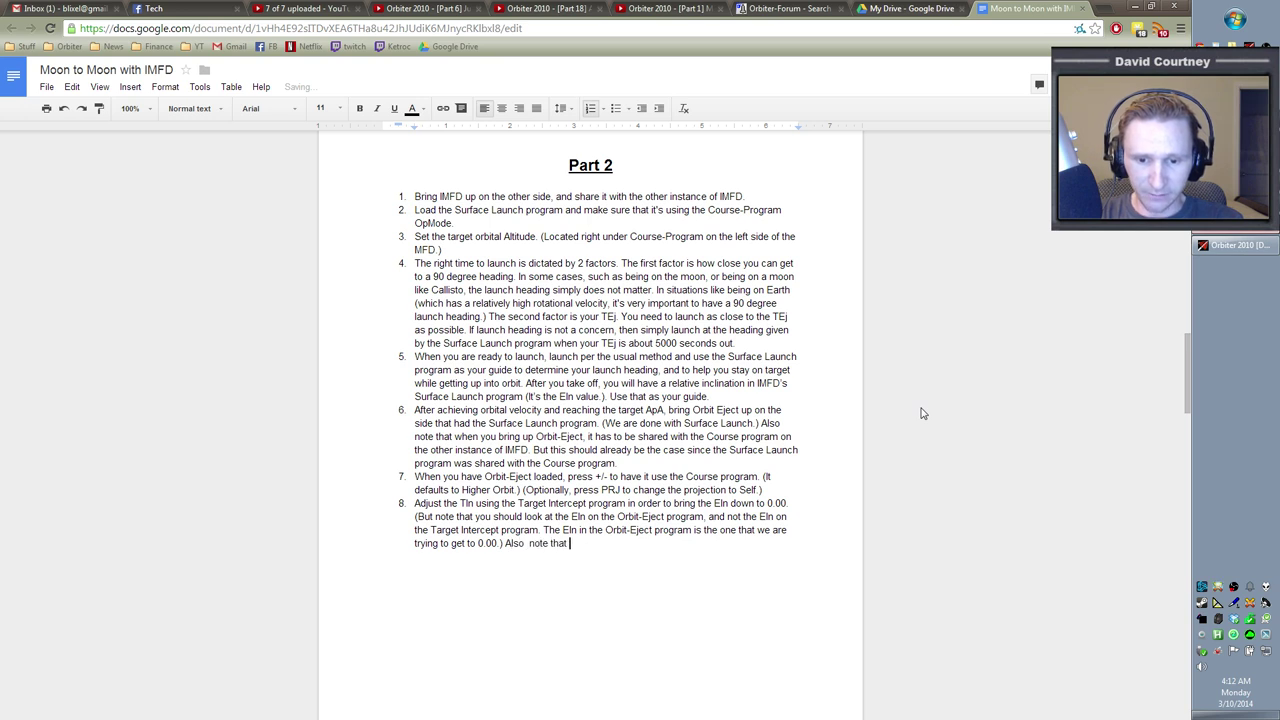
key(BackSpace)
key(BackSpace)
key(BackSpace)
key(BackSpace)
key(BackSpace)
key(BackSpace)
key(BackSpace)
key(BackSpace)
key(BackSpace)
key(BackSpace)
text(note that you sh)
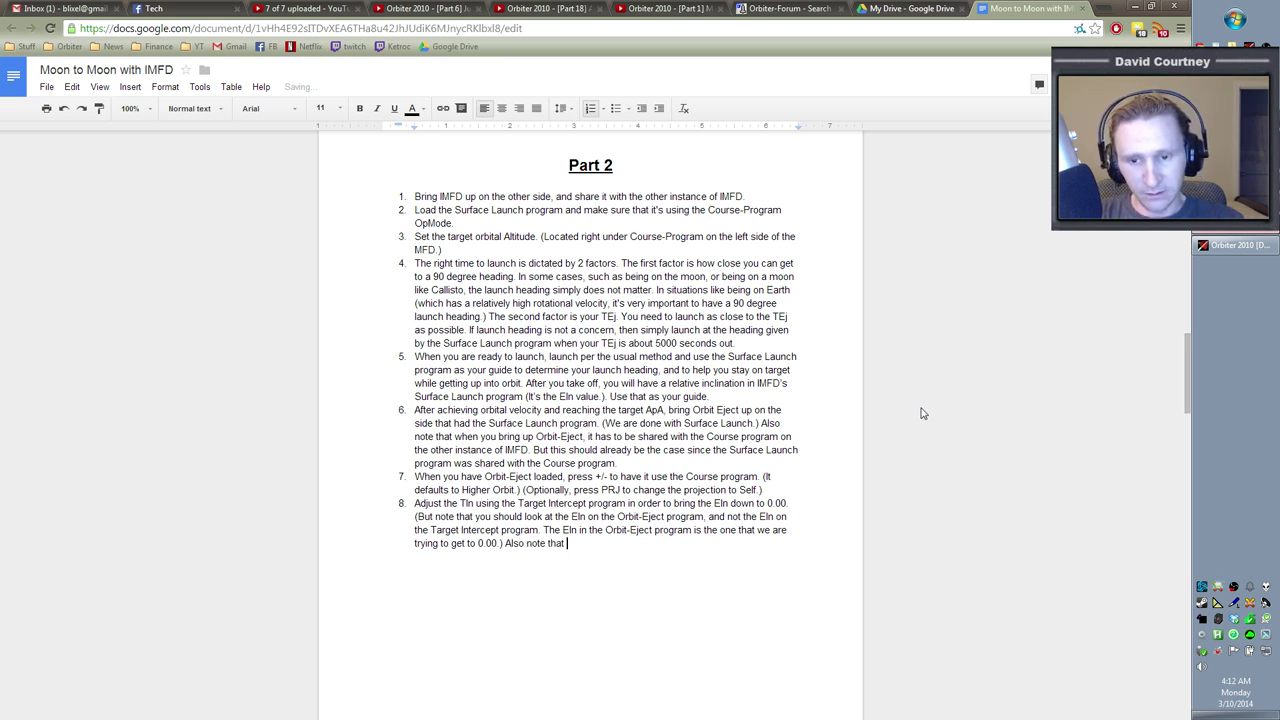
text(ould check the Eln)
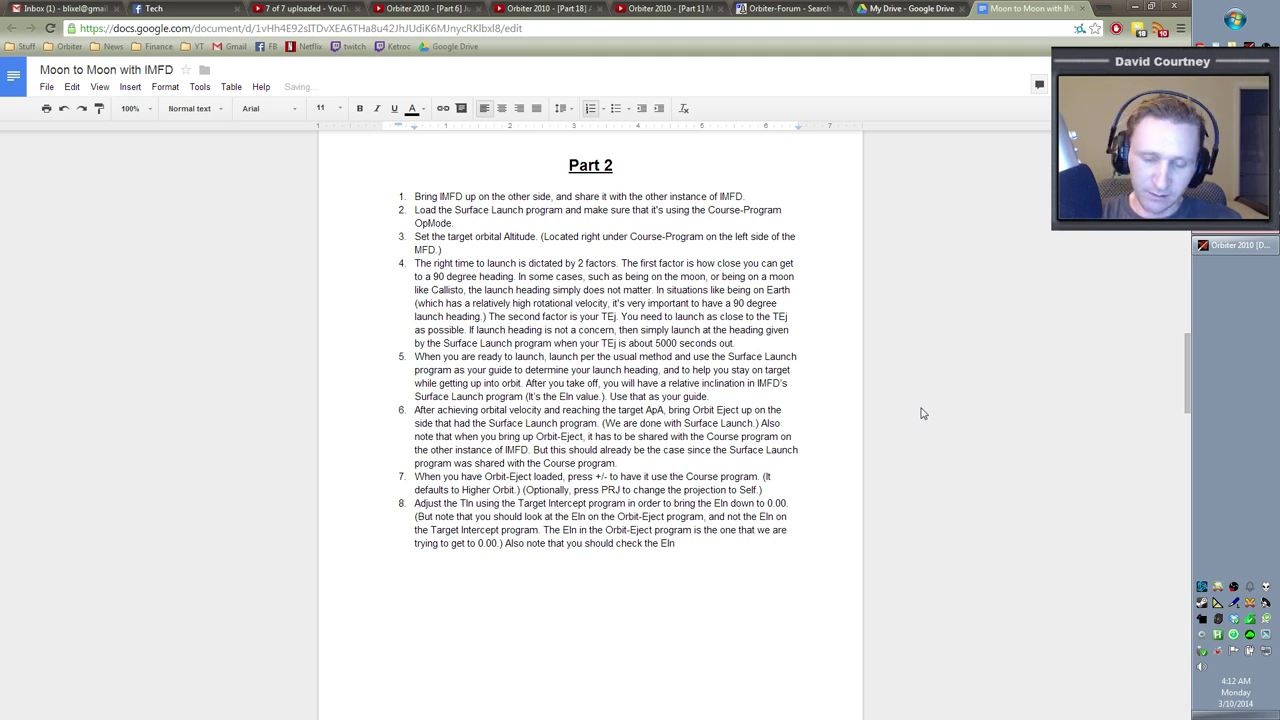
text(when you are ab)
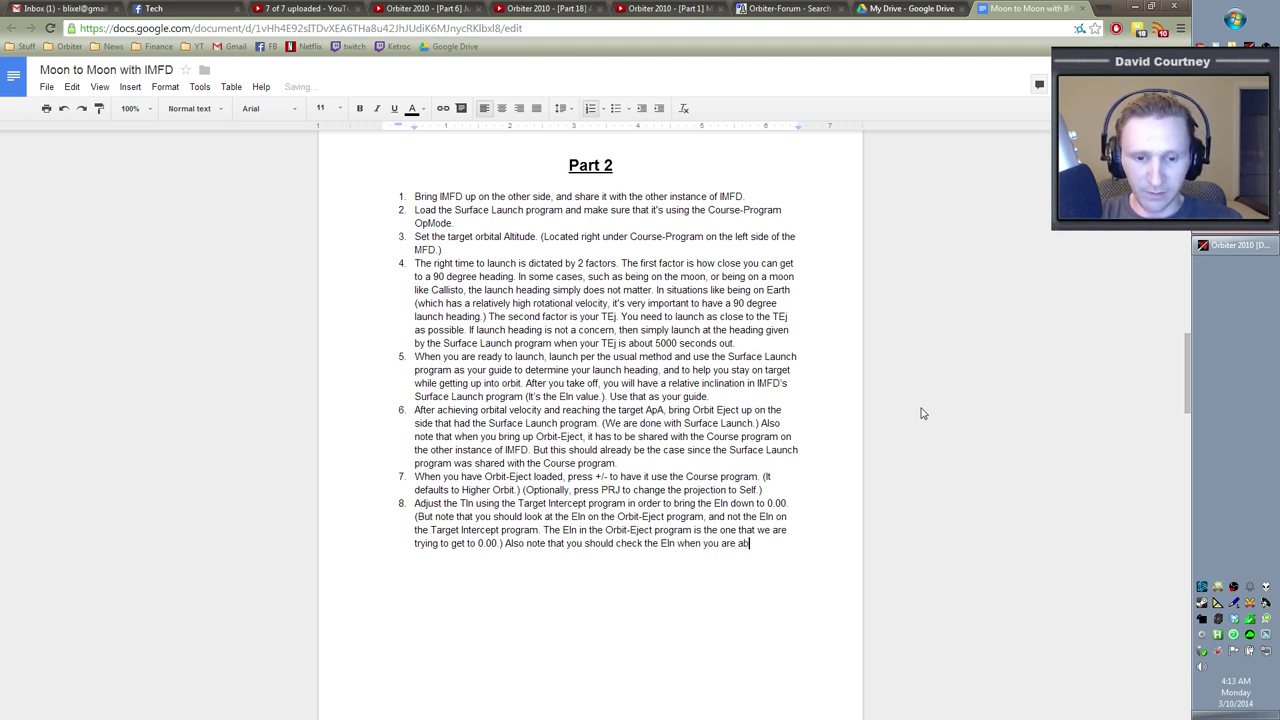
text(out 1,000)
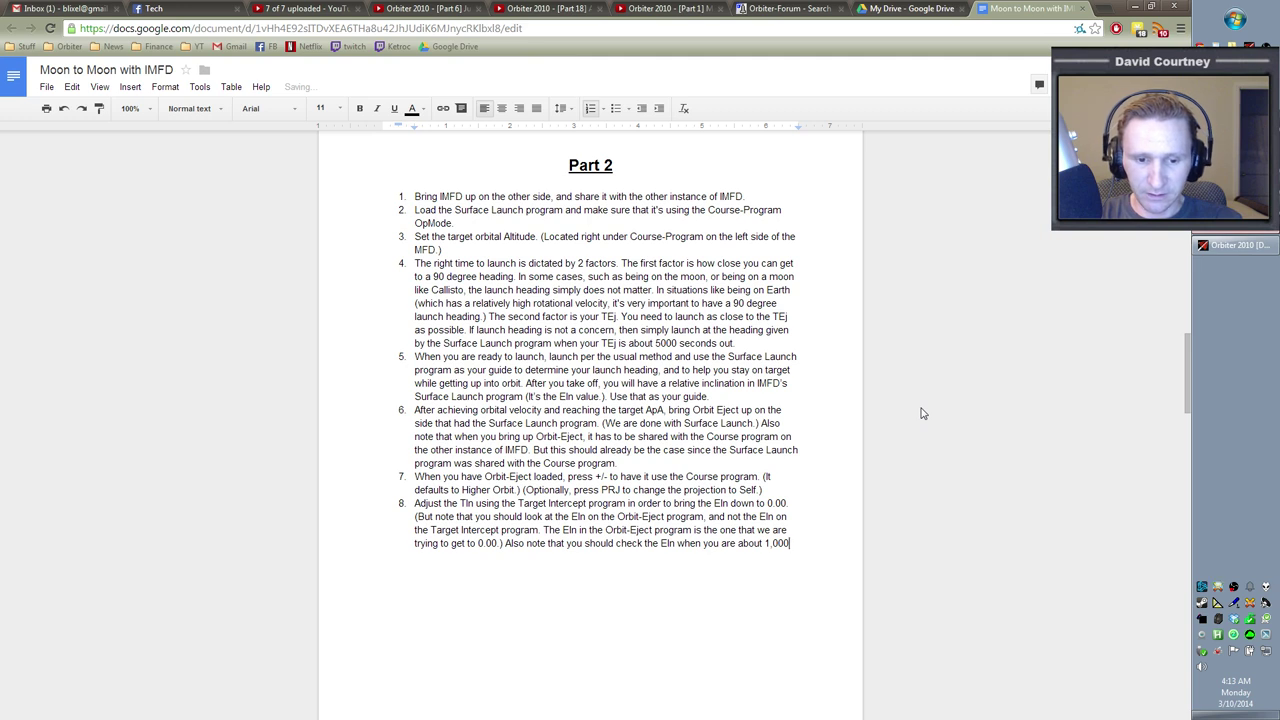
text( seconds)
key(BackSpace)
key(BackSpace)
key(BackSpace)
key(BackSpace)
key(BackSpace)
key(BackSpace)
key(BackSpace)
key(BackSpace)
key(BackSpace)
key(BackSpace)
key(BackSpace)
key(BackSpace)
key(BackSpace)
key(BackSpace)
key(BackSpace)
key(BackSpace)
key(BackSpace)
key(BackSpace)
key(BackSpace)
key(BackSpace)
key(BackSpace)
key(BackSpace)
key(BackSpace)
text(the T)
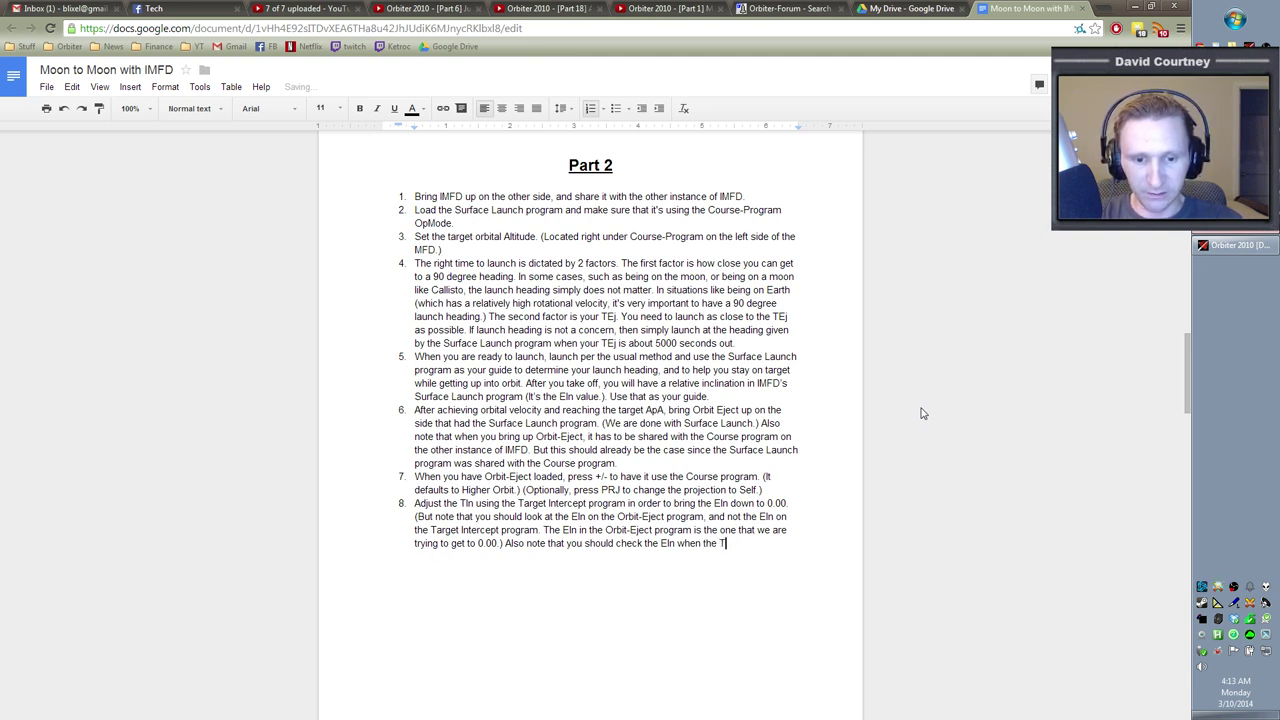
text(Ej is about 1)
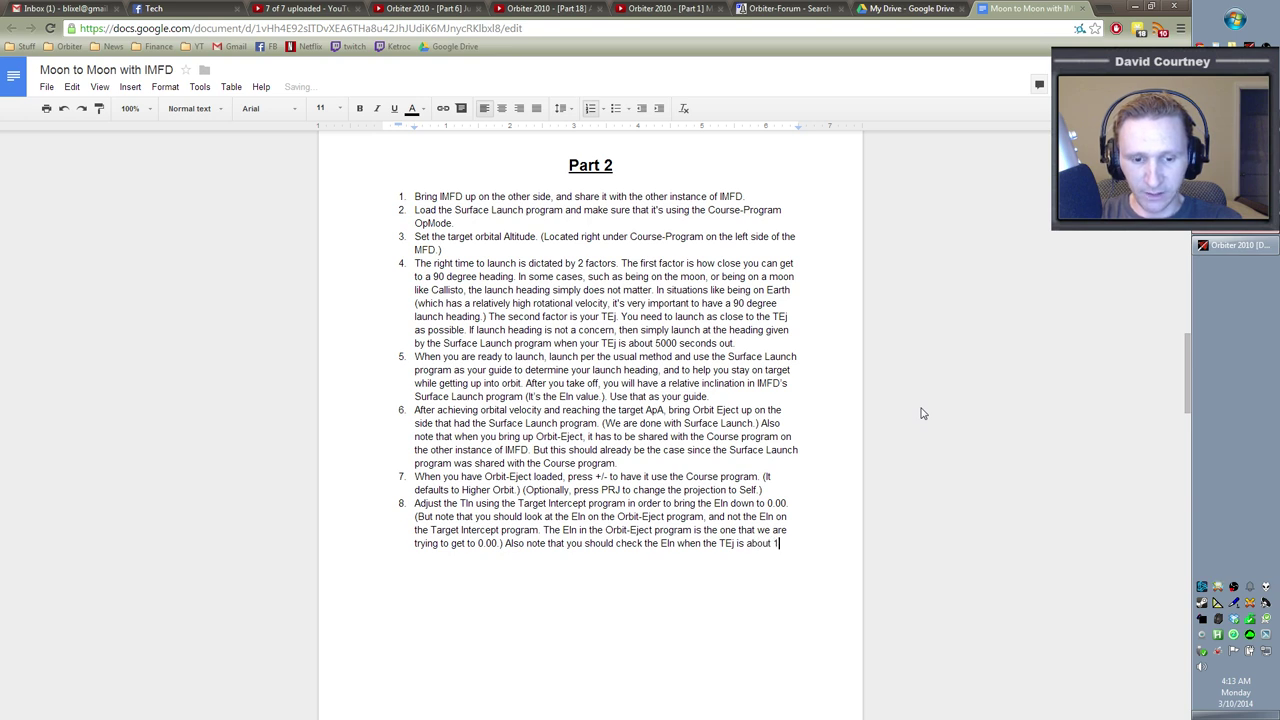
text(000 seconds)
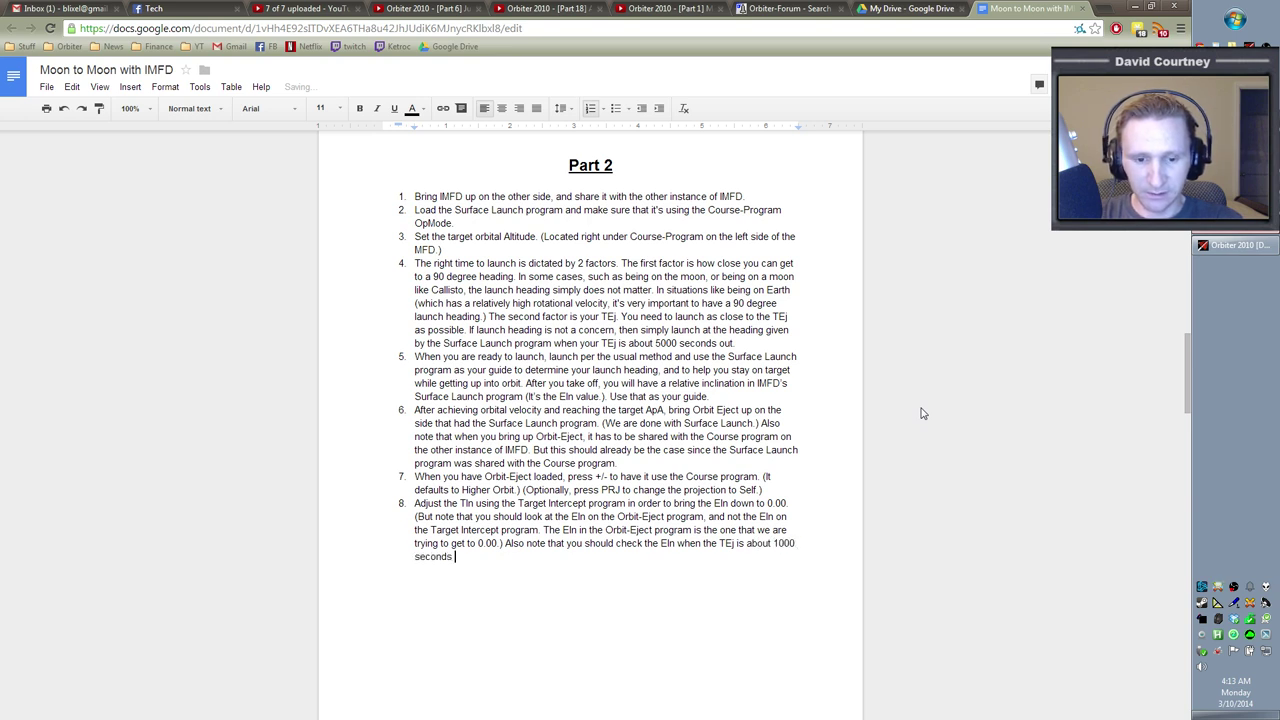
key(BackSpace)
text(. If you adjus)
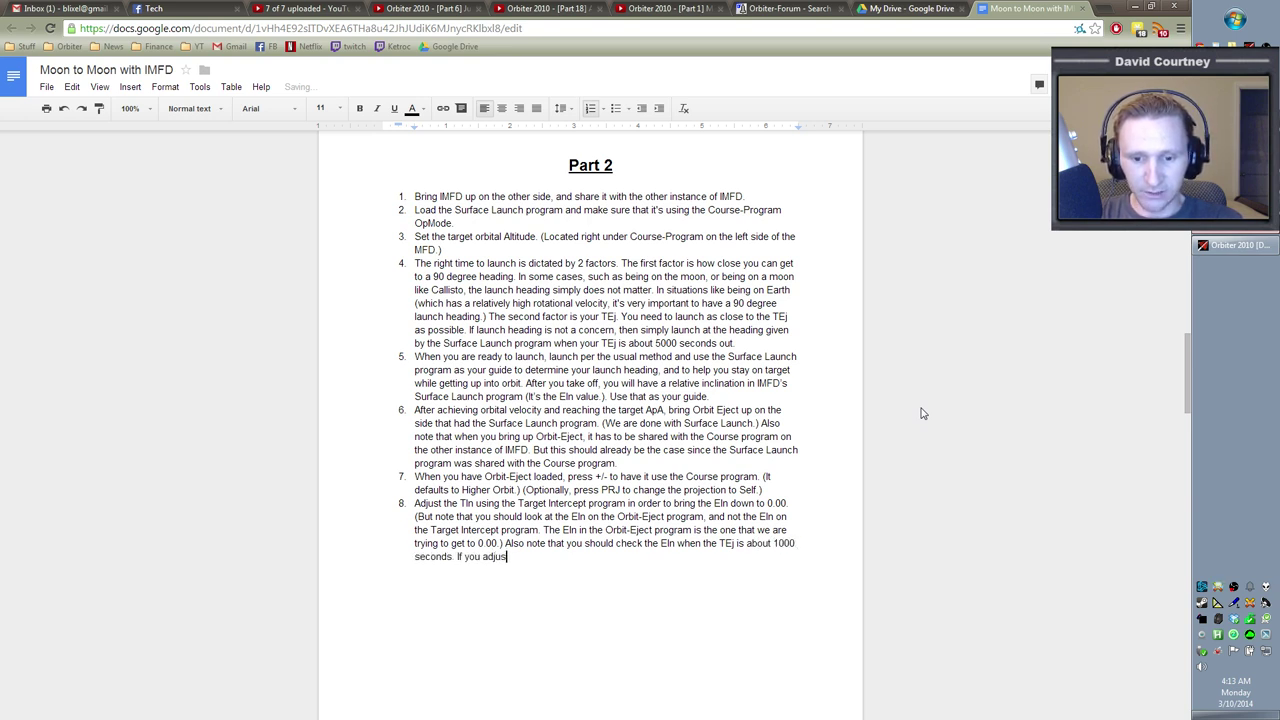
text(t it really far in )
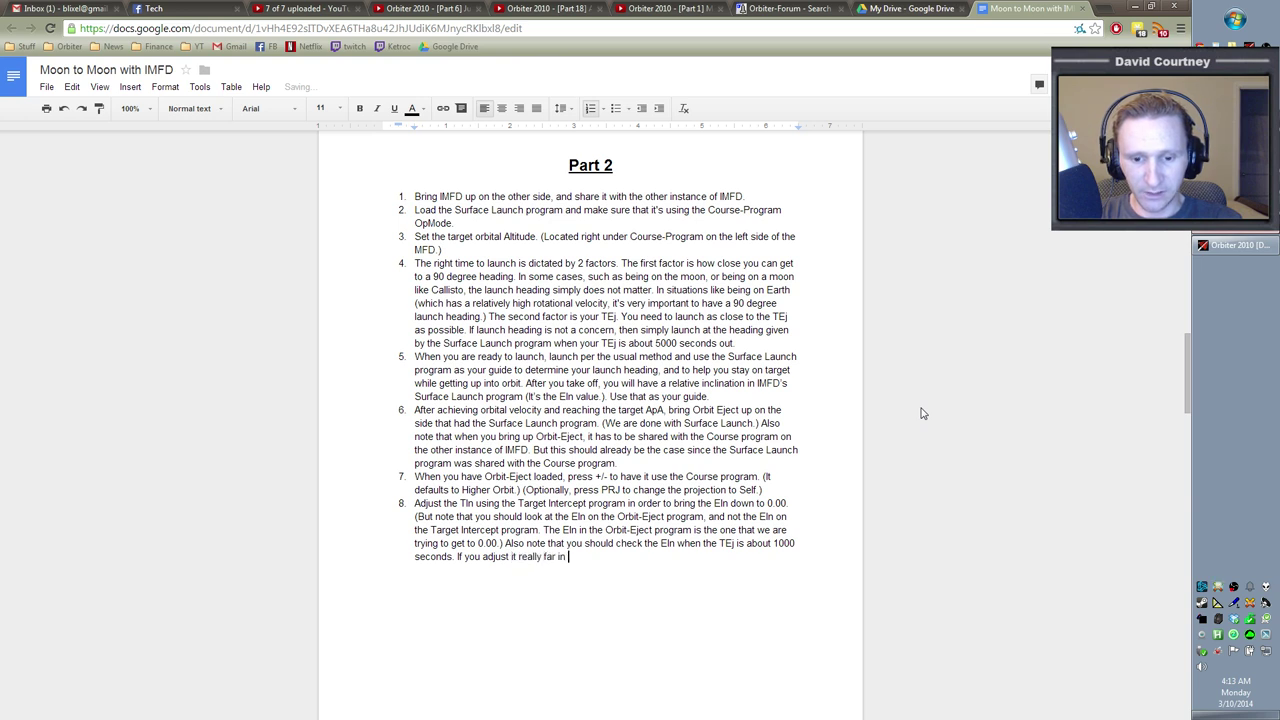
text(advance, it may not stay a)
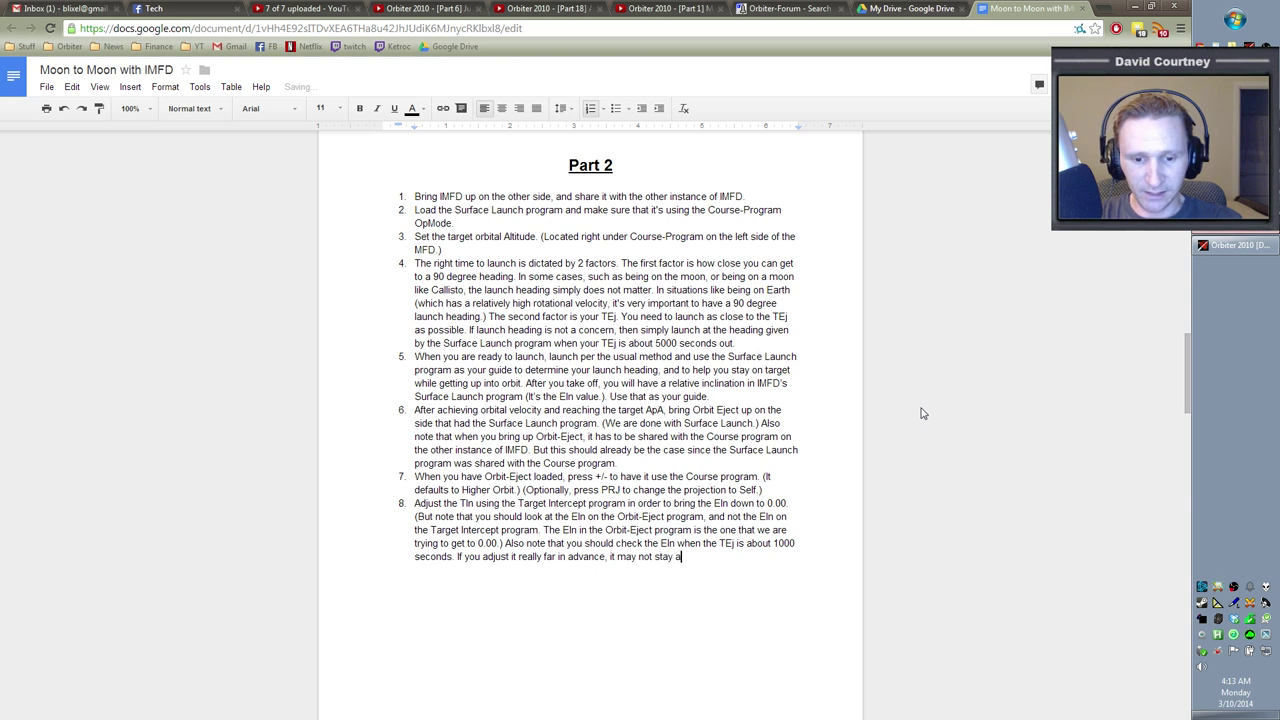
text(t 0.00 by the )
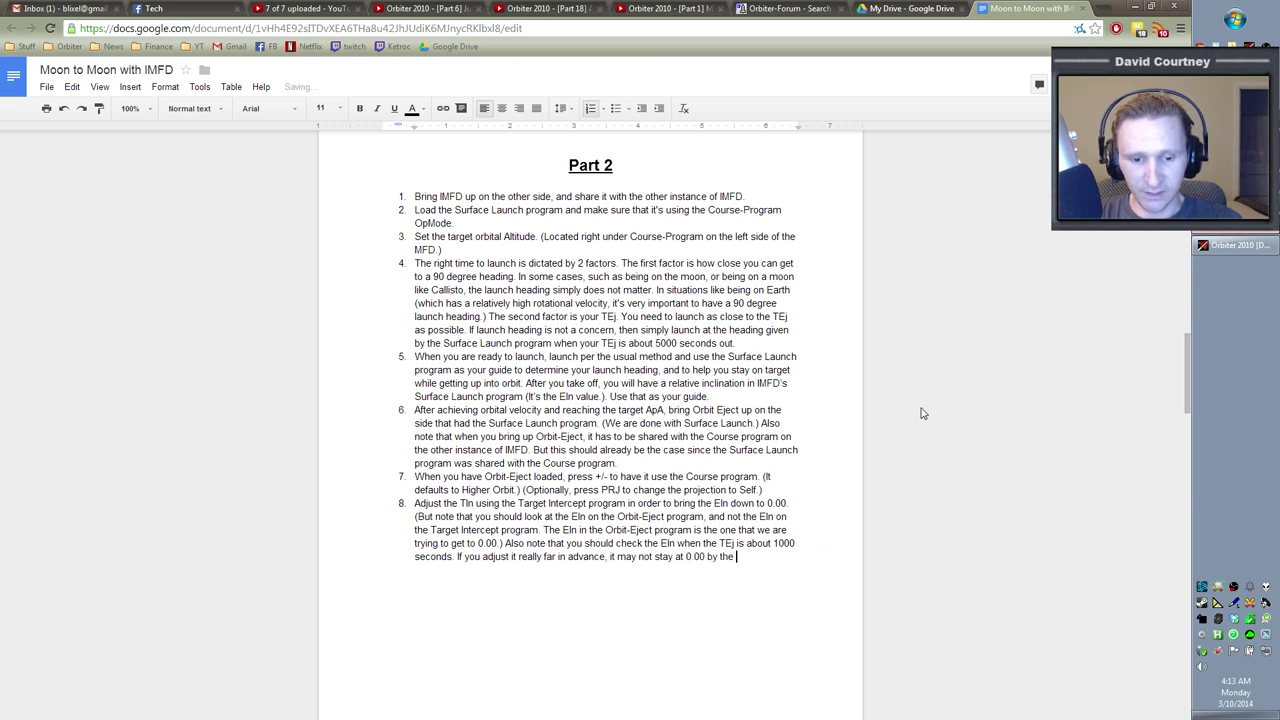
text(itime you reach )
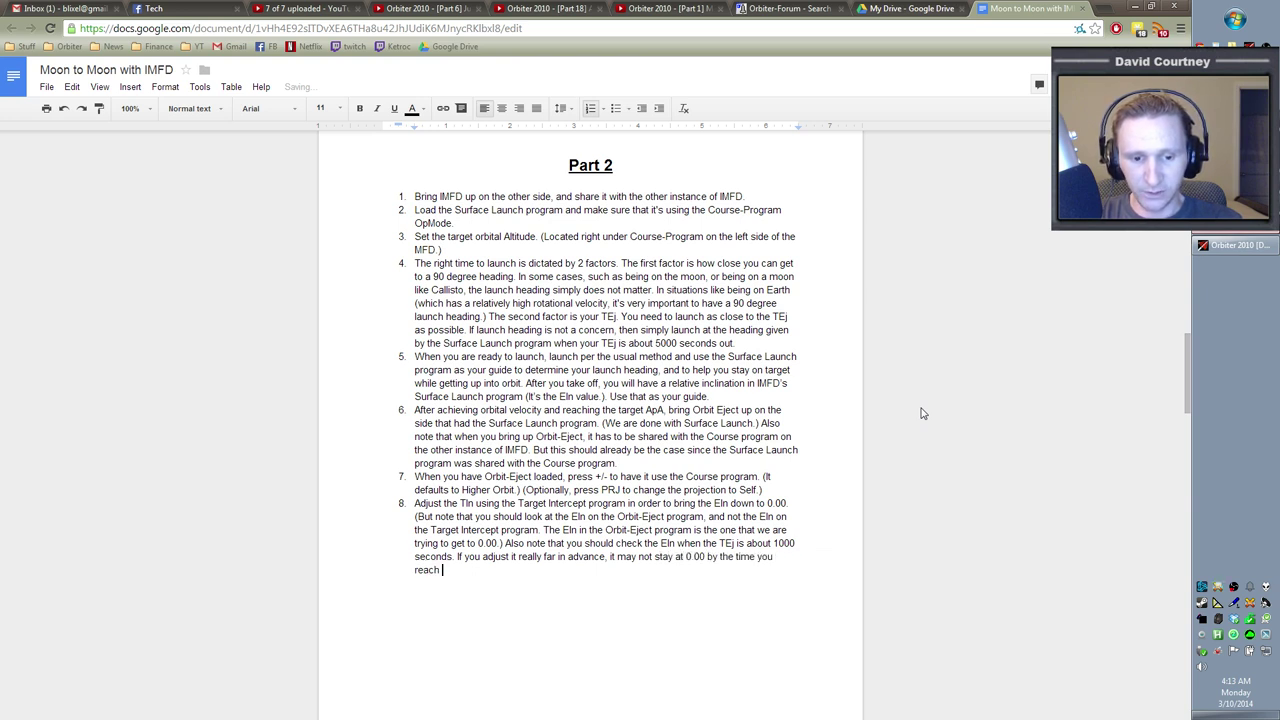
text(the Eject point)
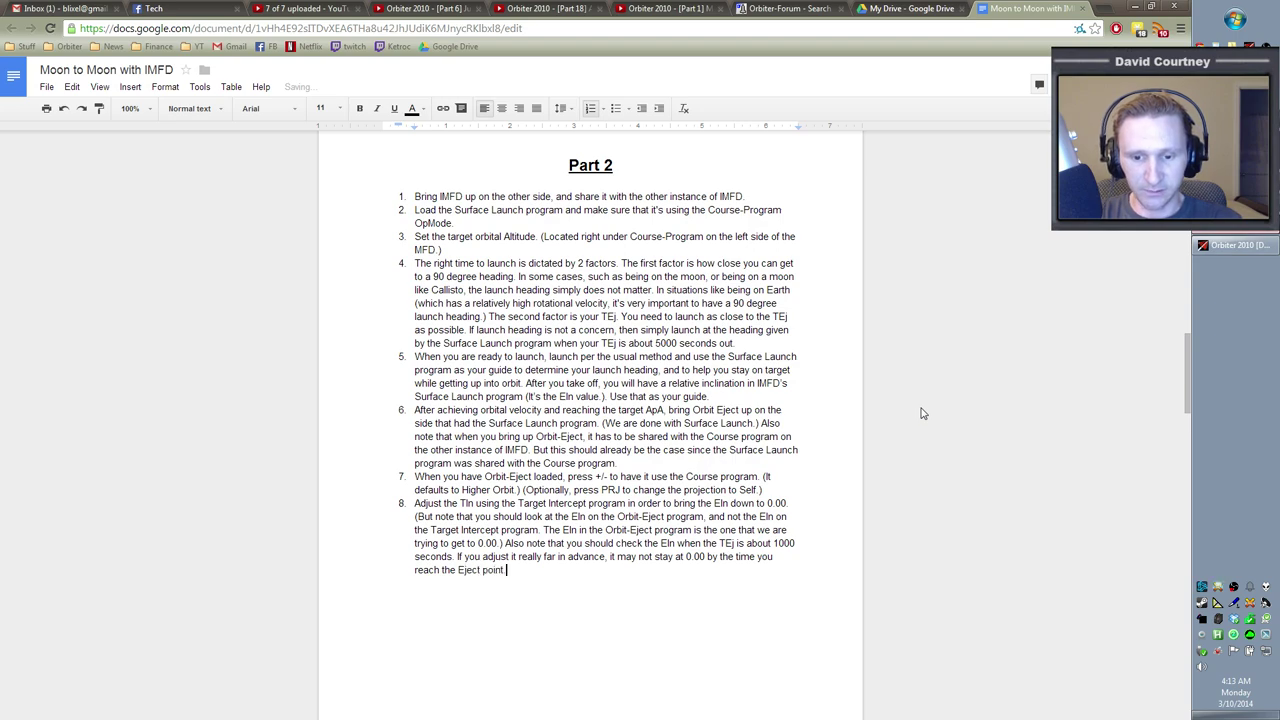
key(alt+Tab)
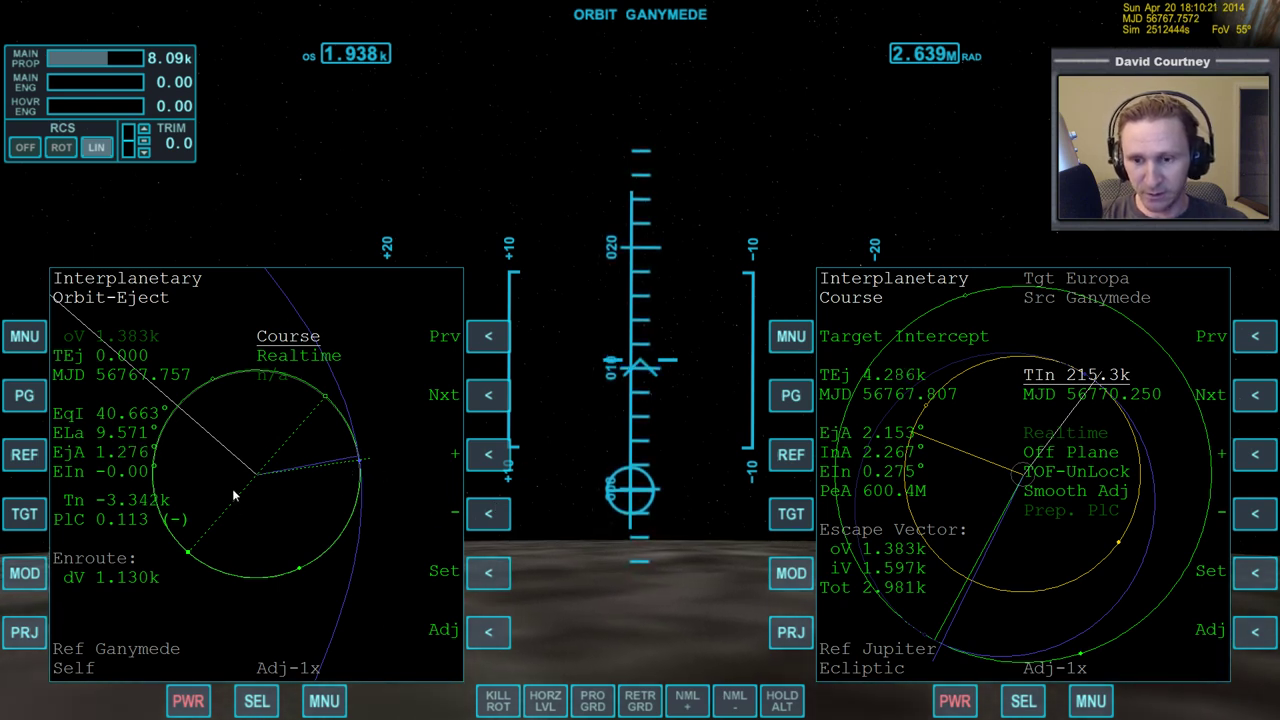
Select TEj and raise it in 10x steps from 0 to about 8.57k.
click(489, 337)
click(489, 337)
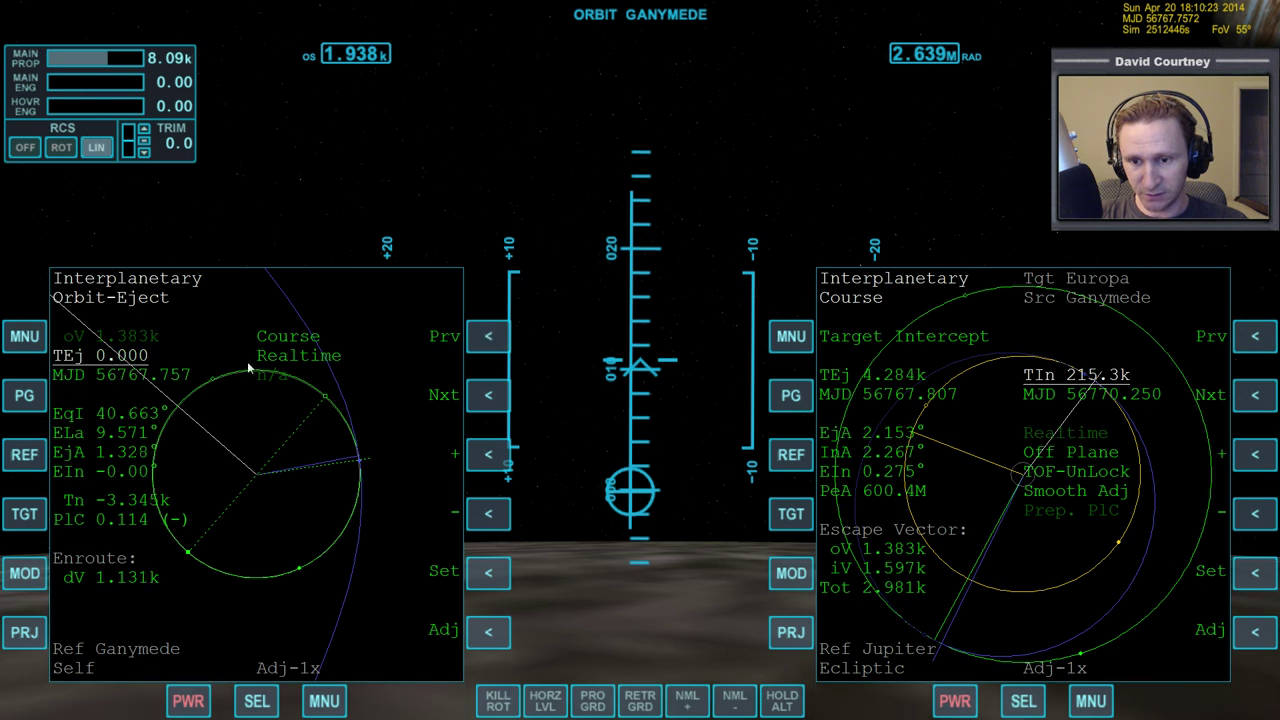
click(489, 631)
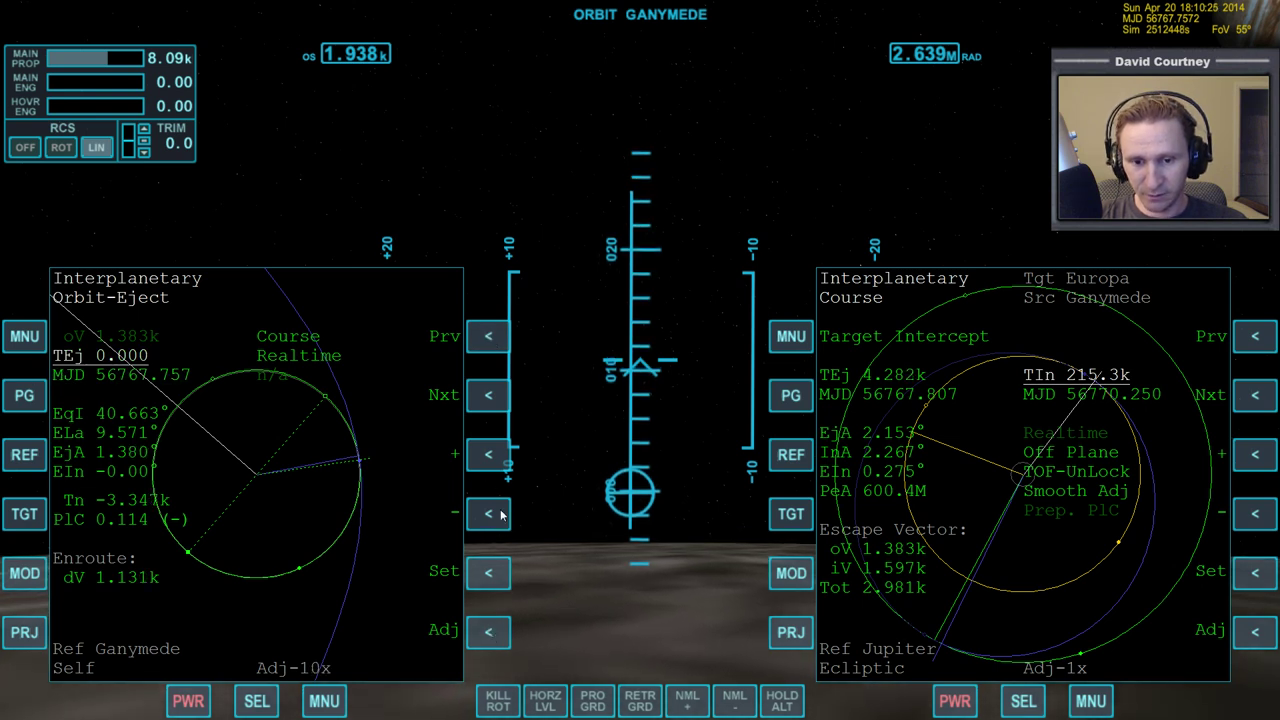
click(489, 454)
click(489, 454)
click(489, 454)
click(489, 454)
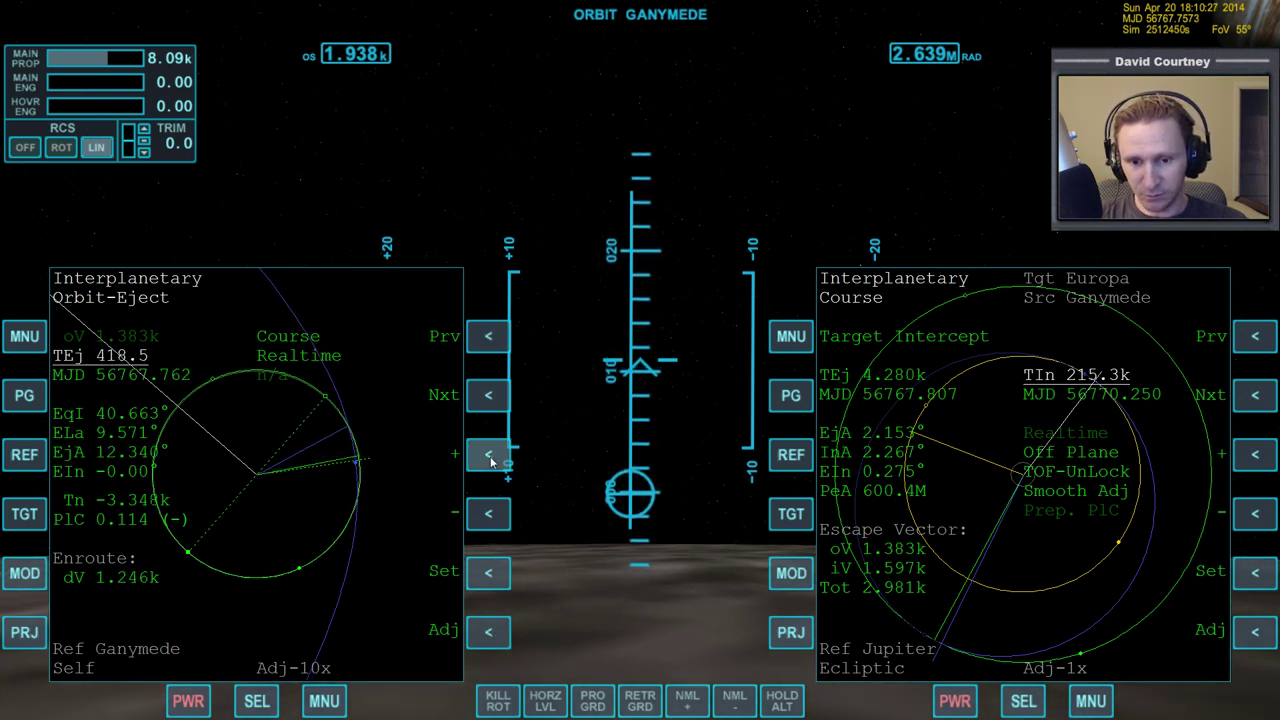
click(489, 454)
click(489, 454)
click(489, 454)
click(489, 454)
click(489, 454)
click(489, 454)
click(489, 454)
click(489, 454)
click(489, 454)
click(489, 454)
click(489, 454)
click(489, 454)
click(489, 454)
click(489, 454)
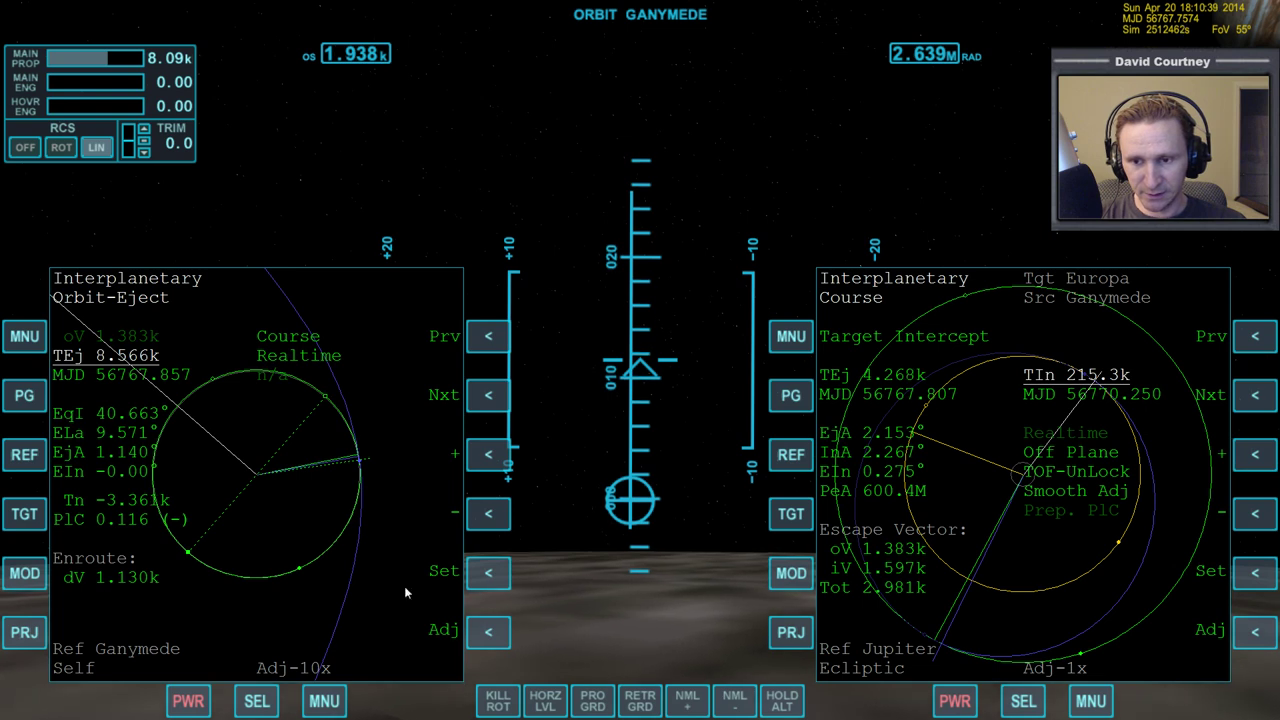
Fine-tune TEj to bring the ejection angle EjA down to about 0.025°.
click(495, 638)
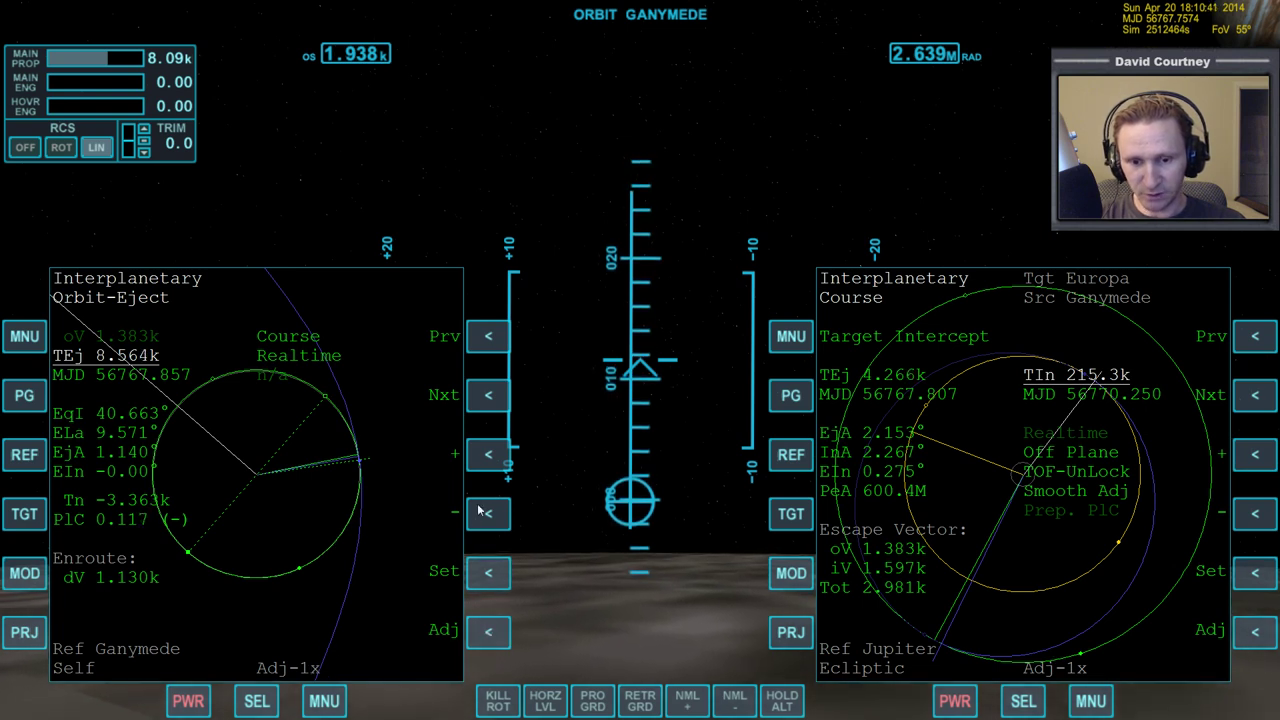
click(476, 516)
click(478, 518)
click(490, 638)
click(491, 528)
click(491, 528)
click(493, 462)
click(488, 634)
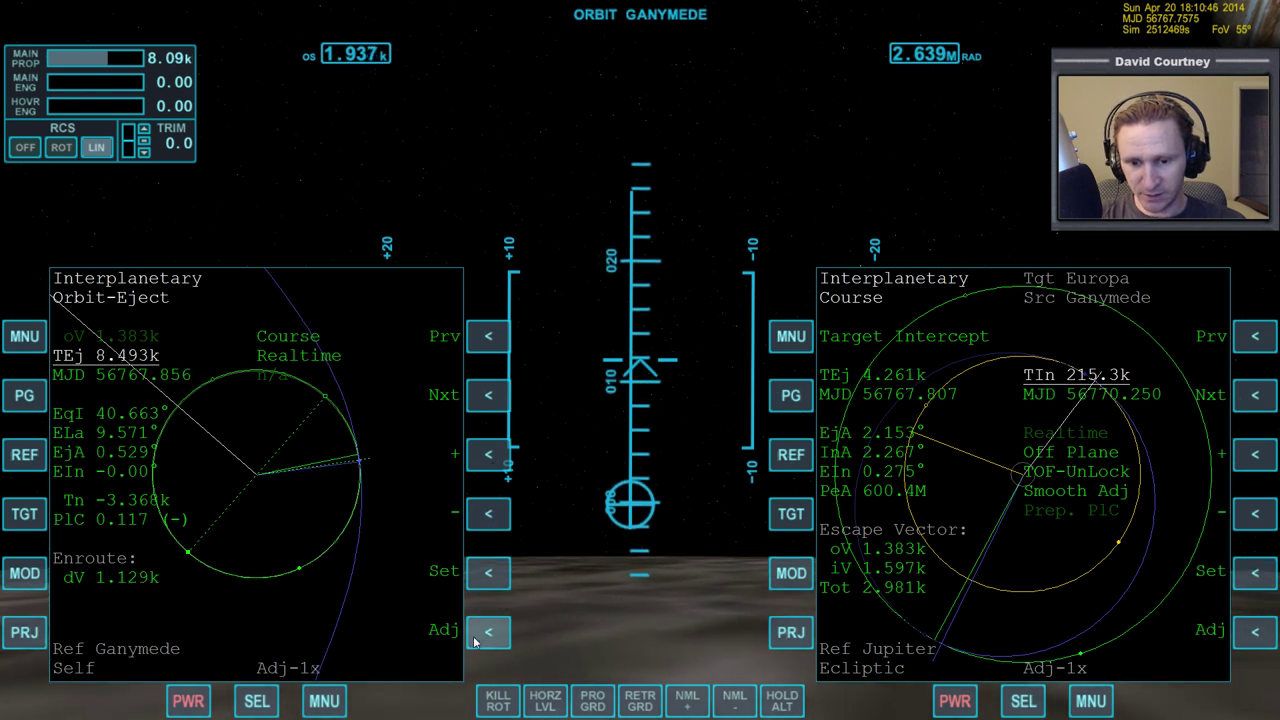
click(494, 464)
click(494, 466)
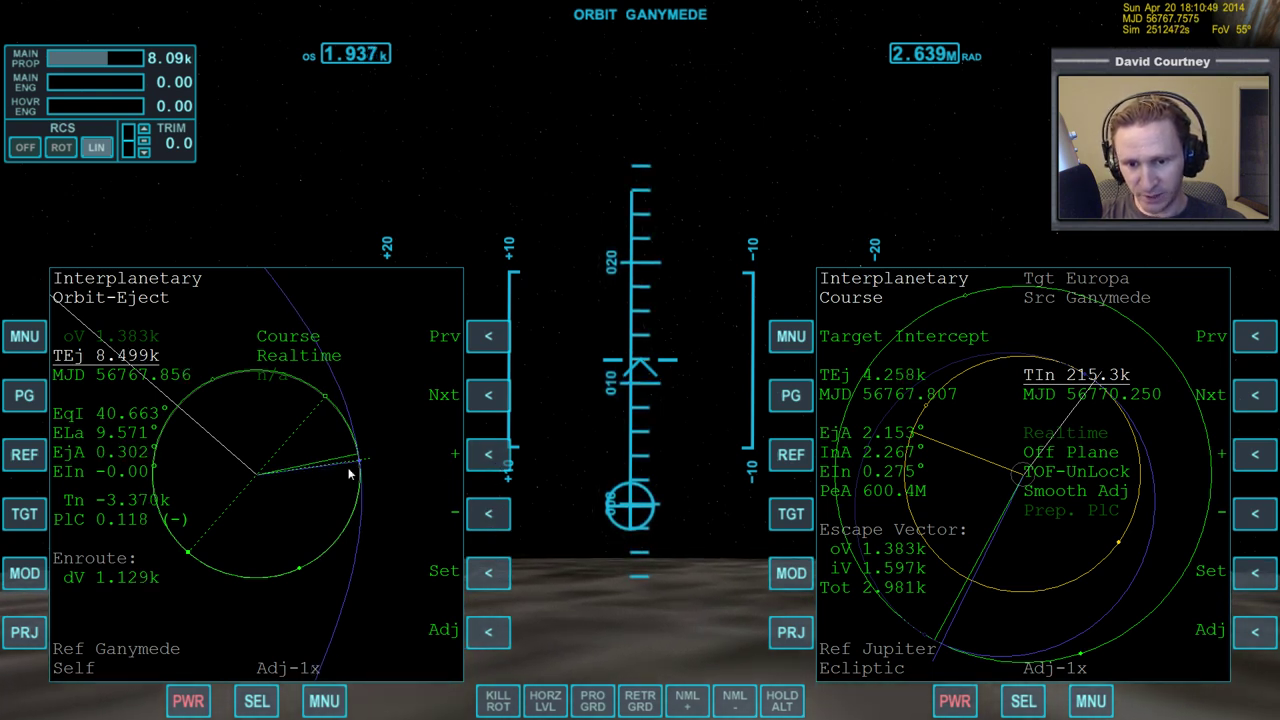
click(495, 461)
click(495, 460)
click(494, 459)
click(494, 458)
click(494, 459)
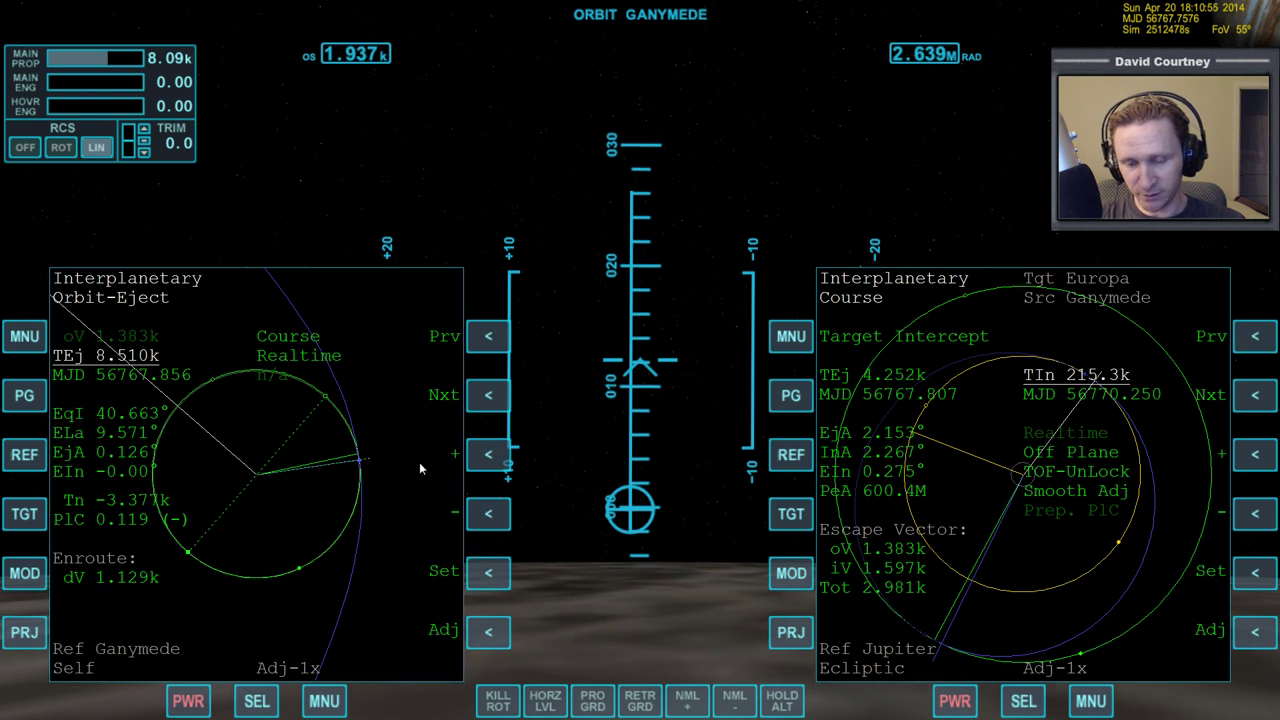
click(495, 460)
click(495, 460)
click(495, 460)
click(487, 516)
click(487, 516)
click(487, 516)
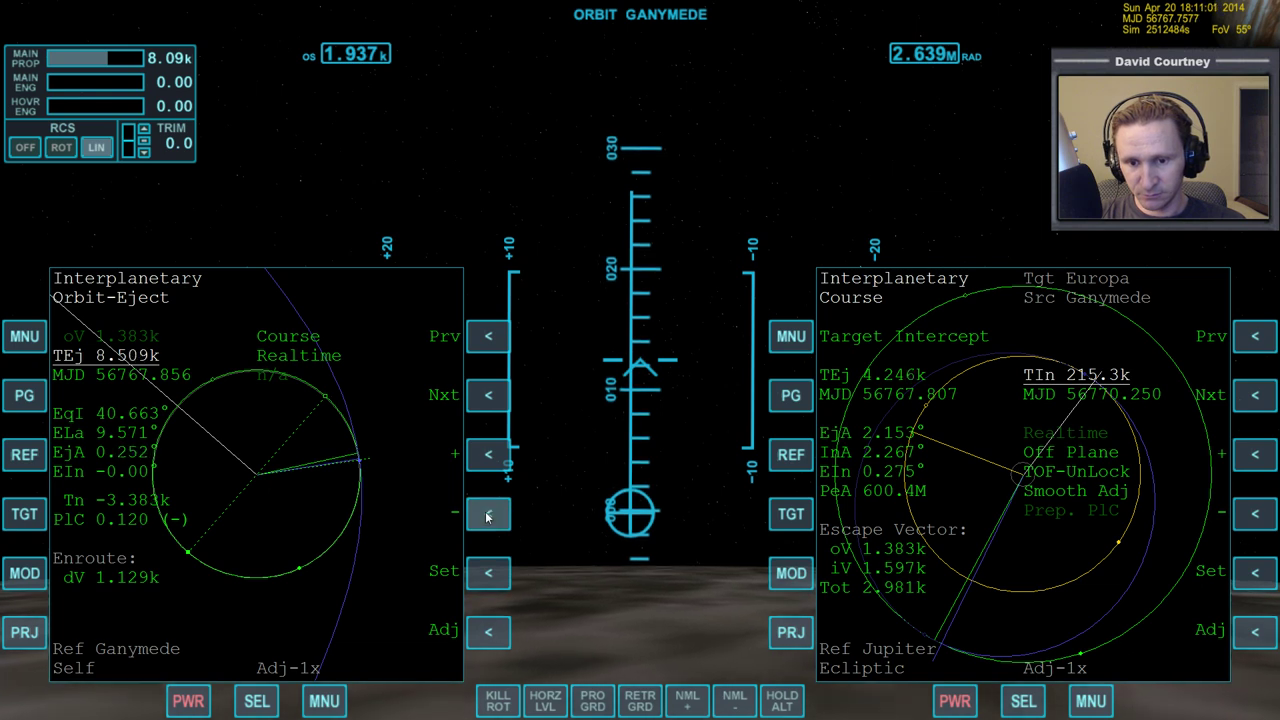
click(487, 516)
click(487, 516)
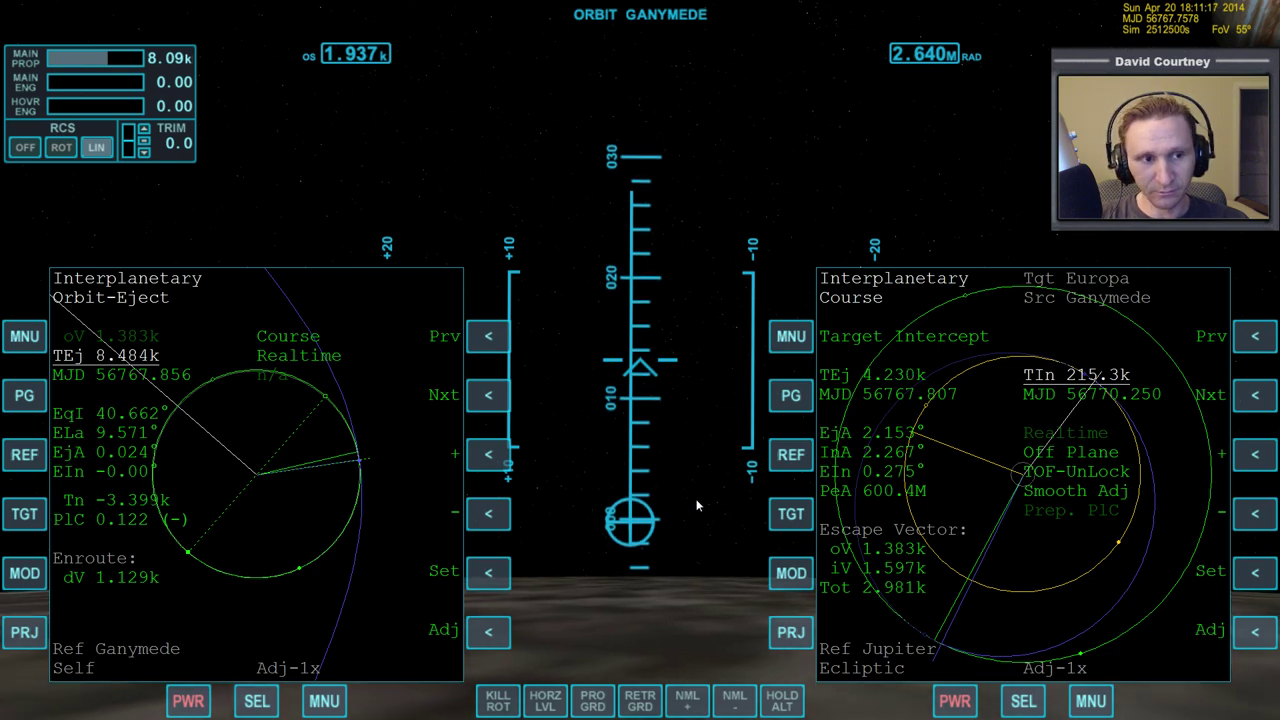
Add step 9: 'Warp time forward until you are within 1500 seconds of the TEj'.
key(alt+Tab)
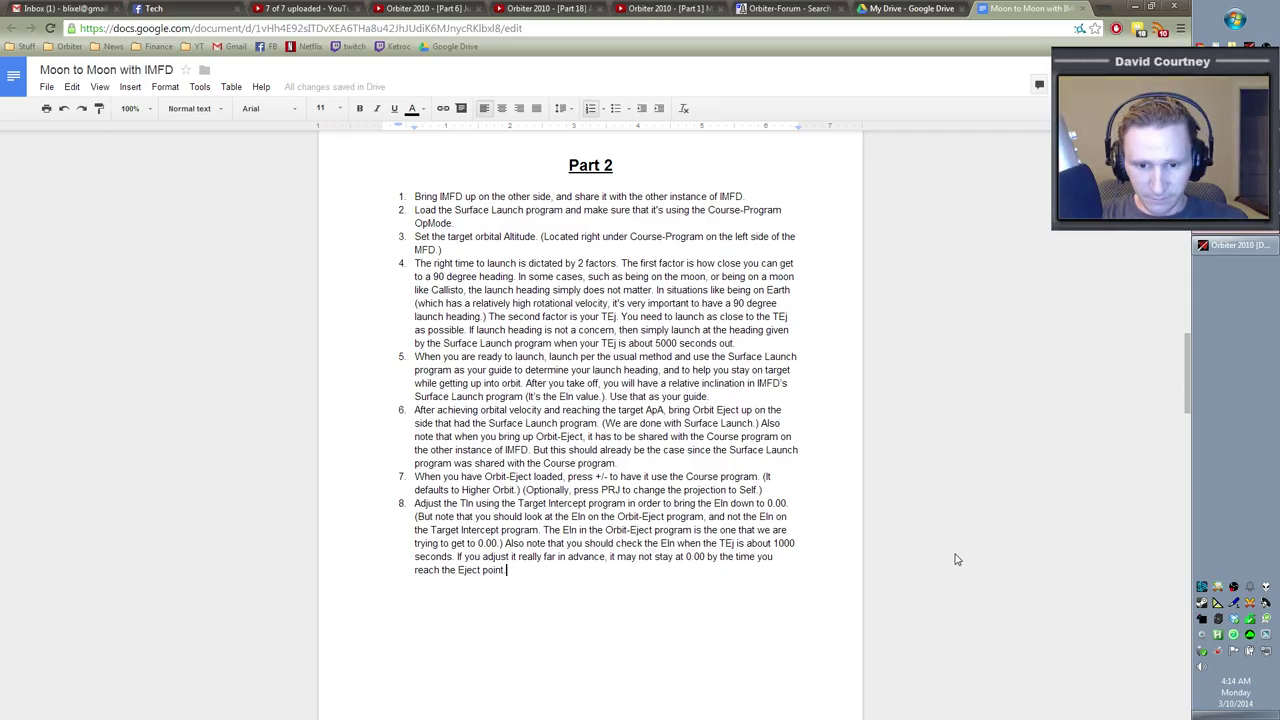
scroll(970, 553, down, 5)
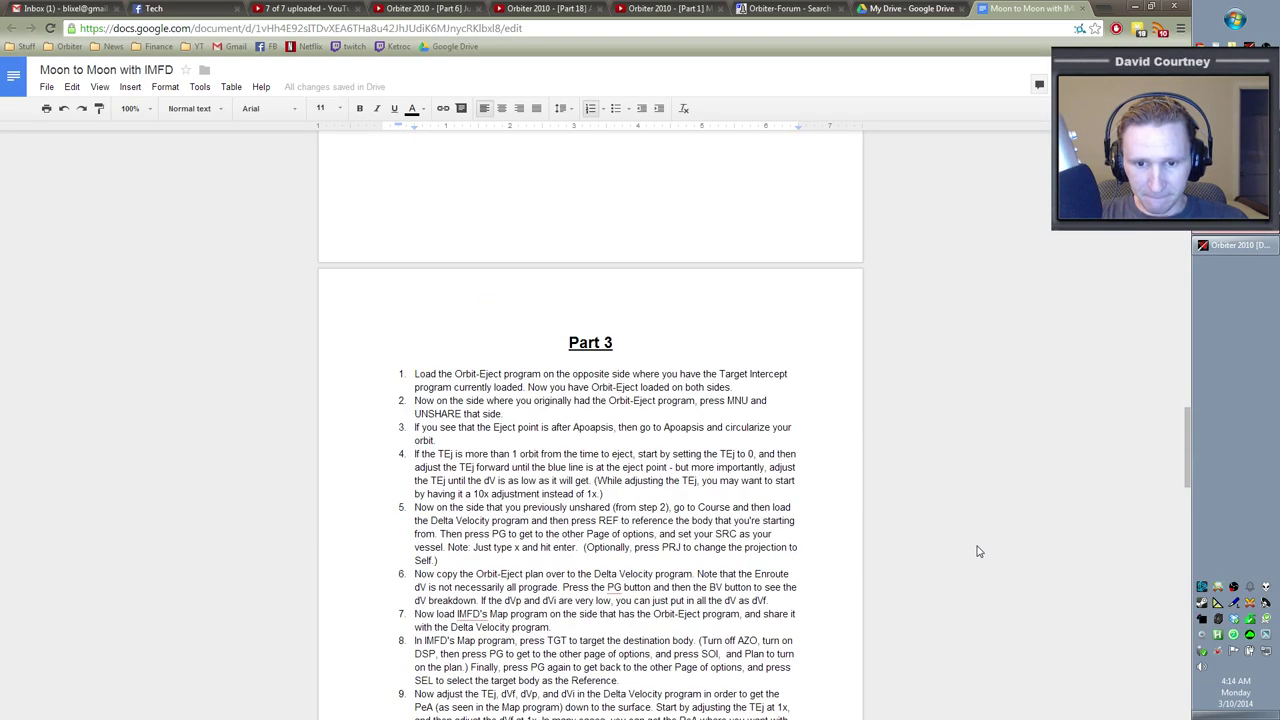
scroll(979, 551, up, 5)
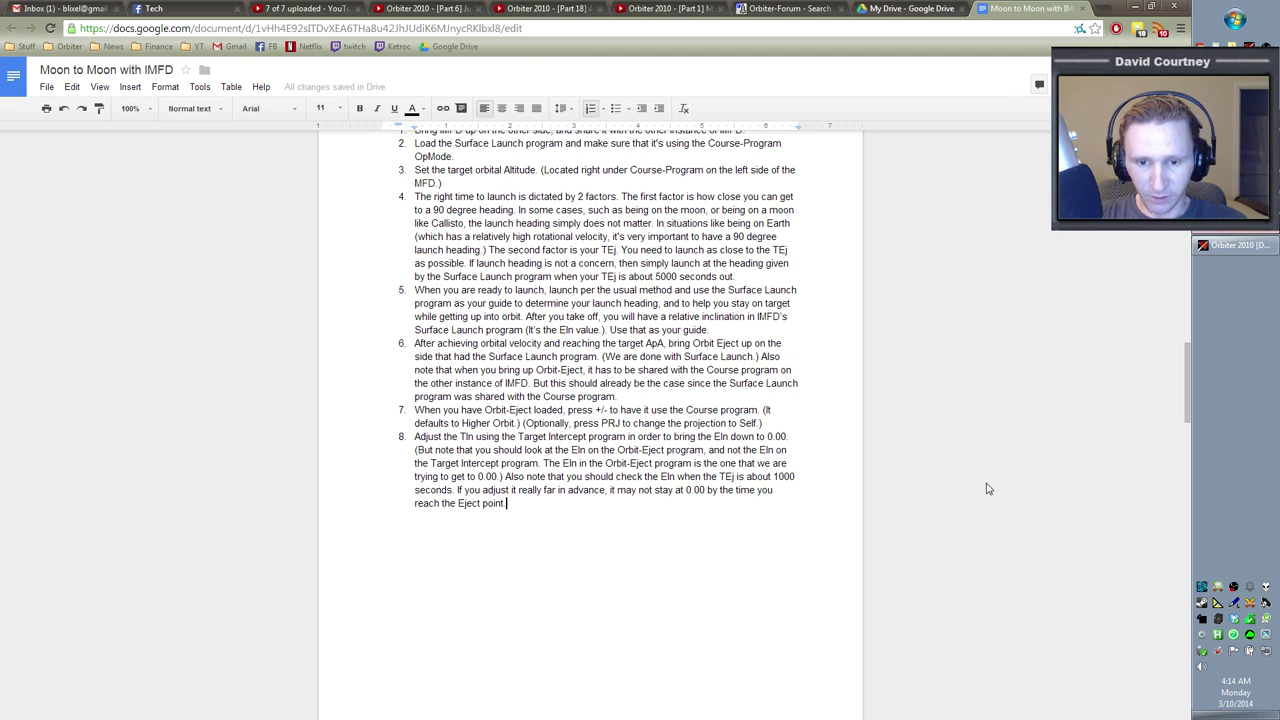
key(Return)
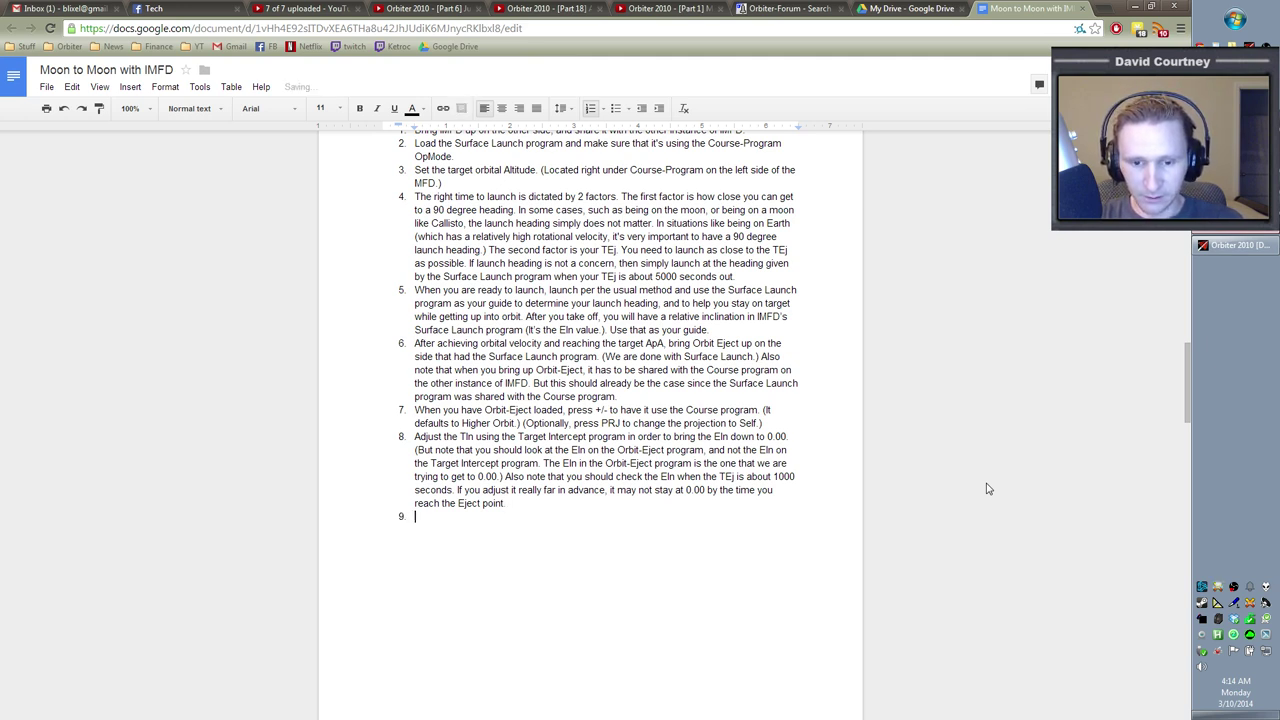
text(Warp time forward until yuo)
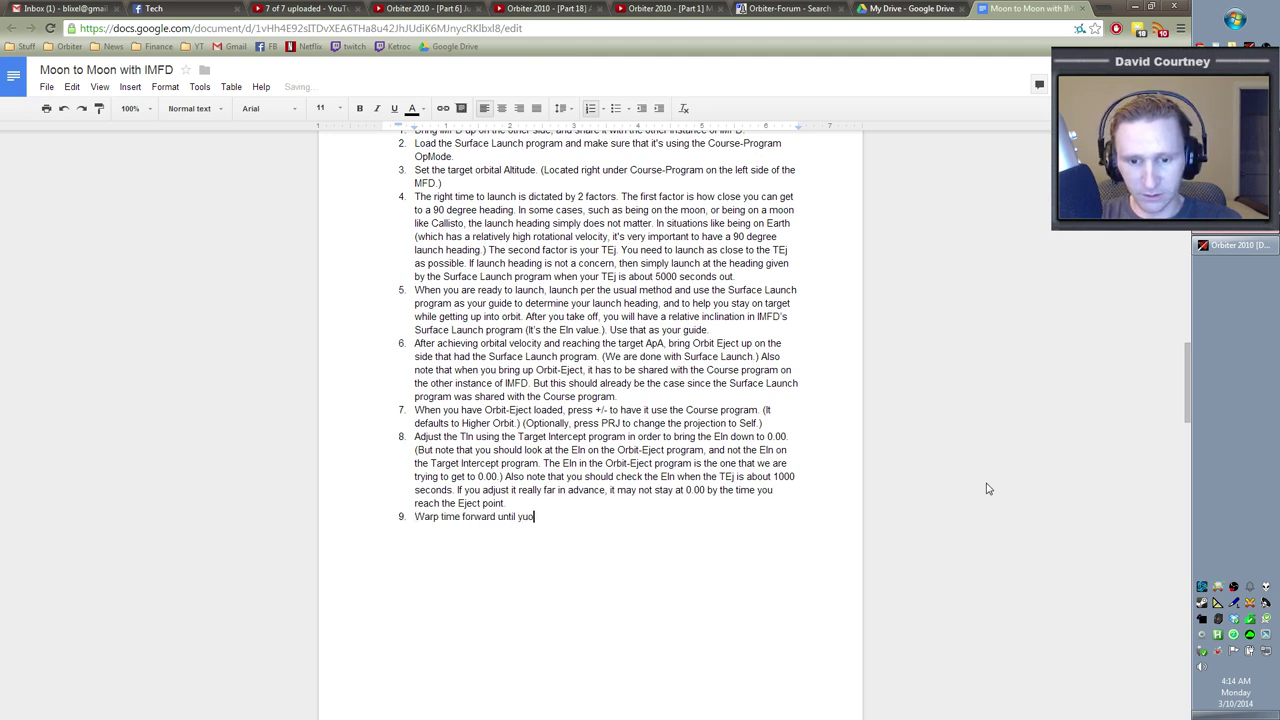
key(BackSpace)
key(BackSpace)
text(ou are within 1500 seconds of th)
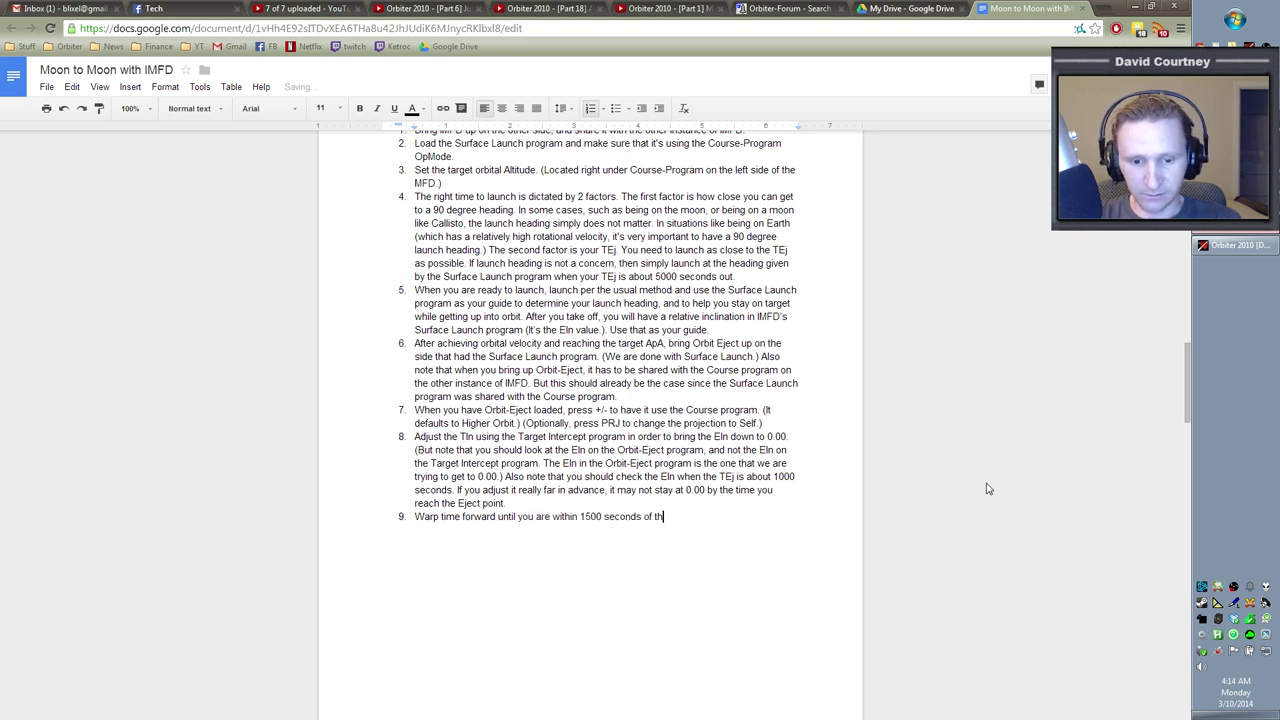
text(e TEj.)
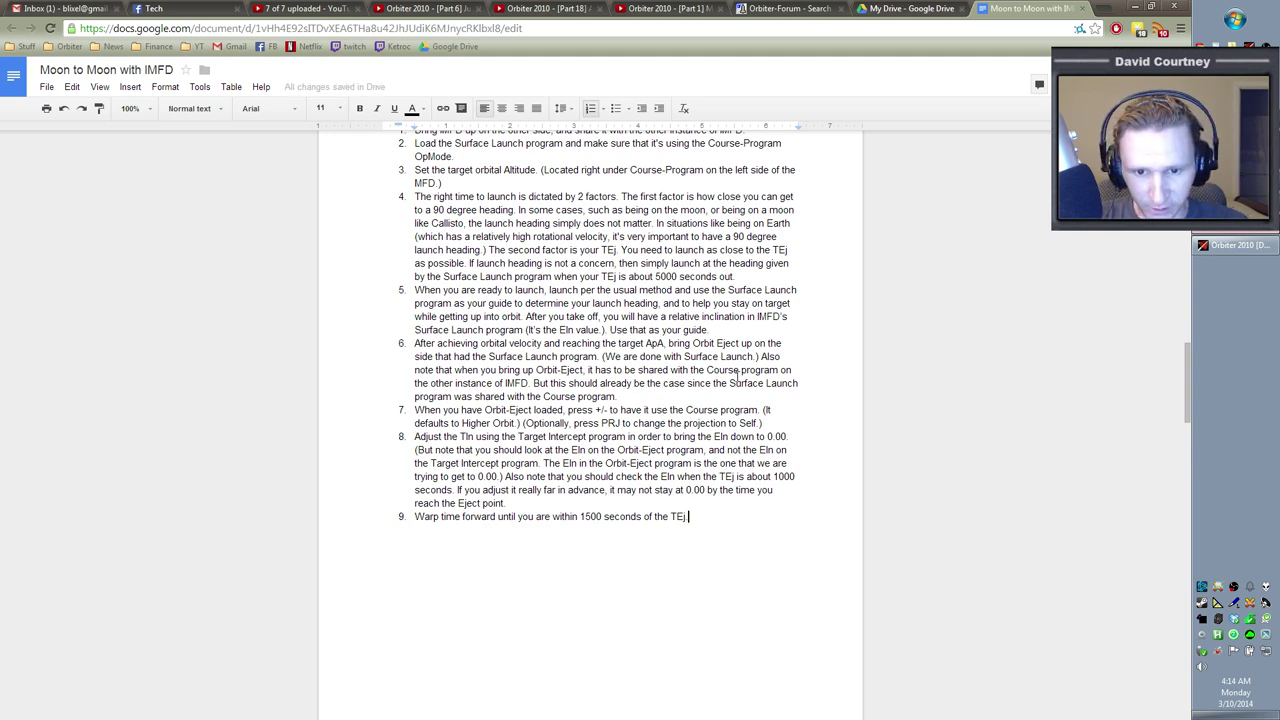
scroll(739, 370, up, 3)
scroll(738, 377, up, 10)
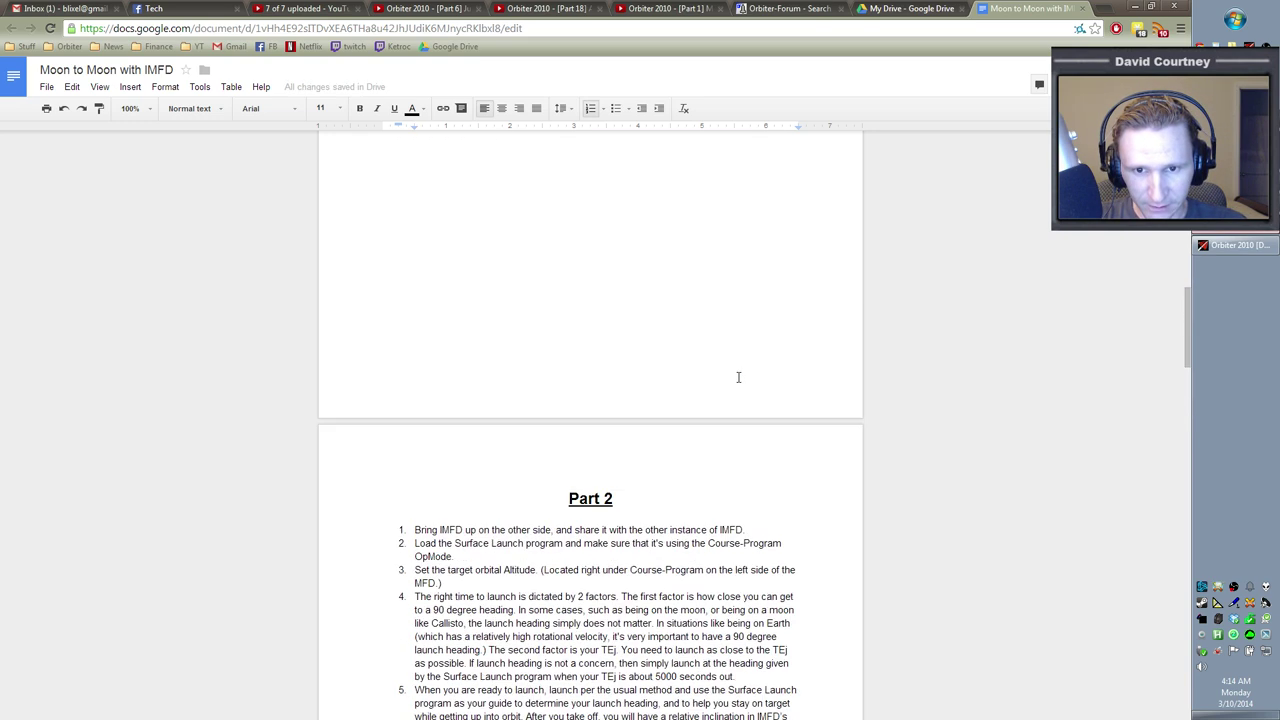
scroll(738, 376, down, 12)
scroll(759, 389, up, 1)
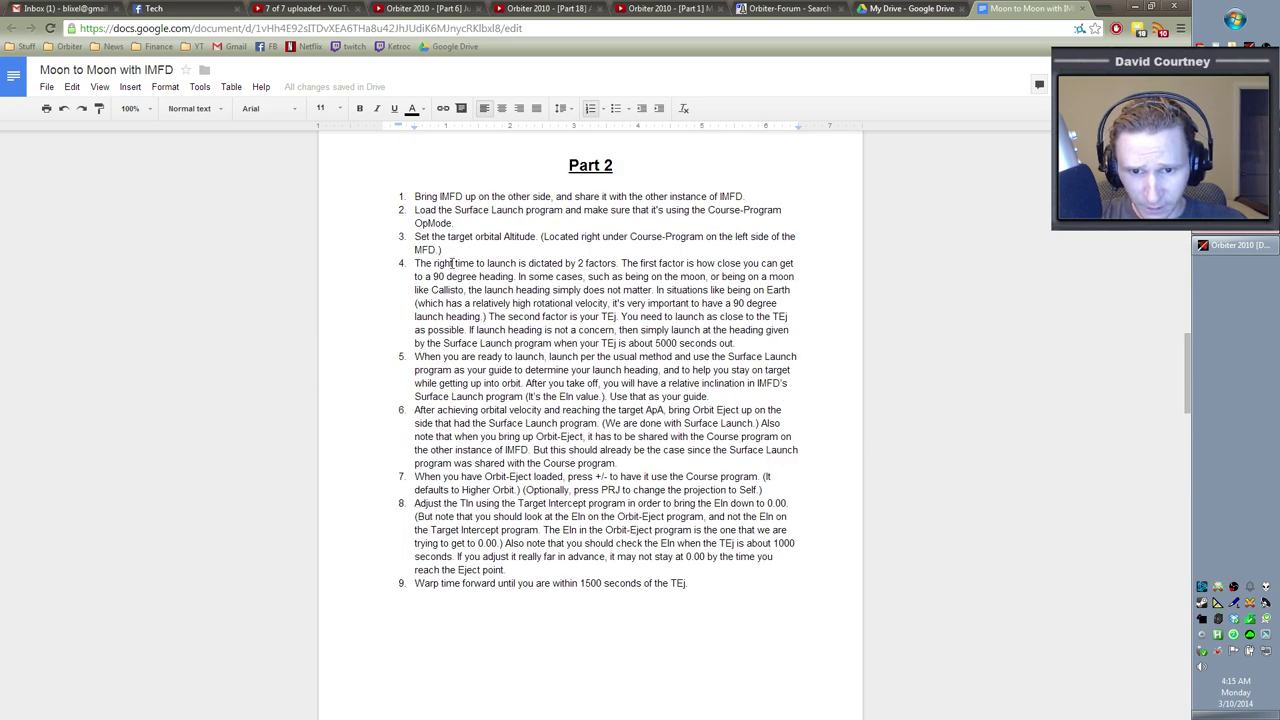
drag(452, 263, 775, 332)
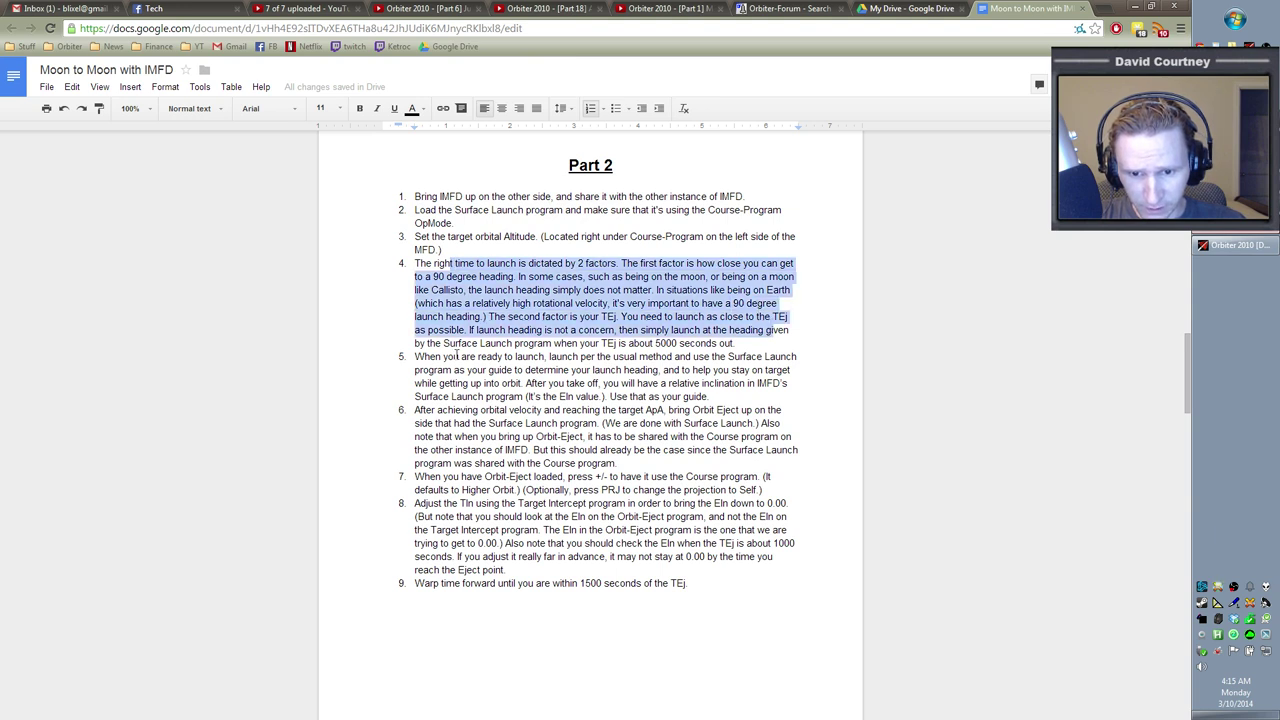
click(455, 356)
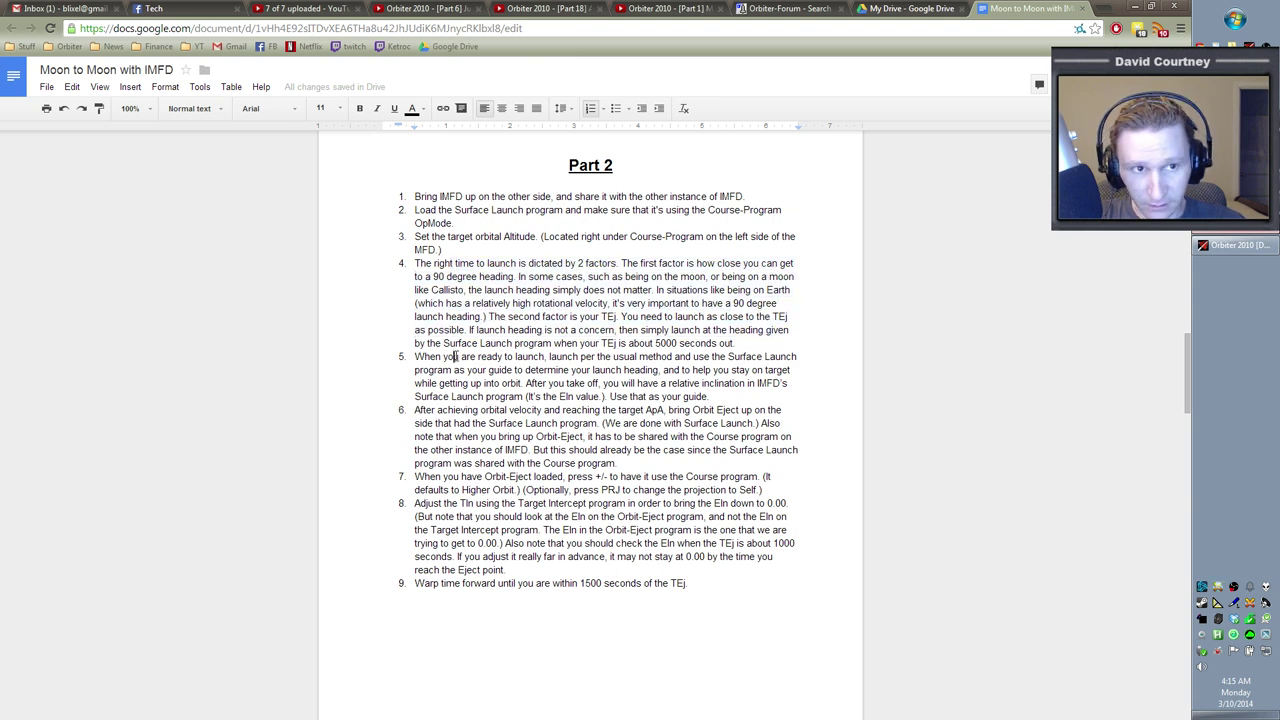
drag(436, 358, 772, 458)
click(700, 479)
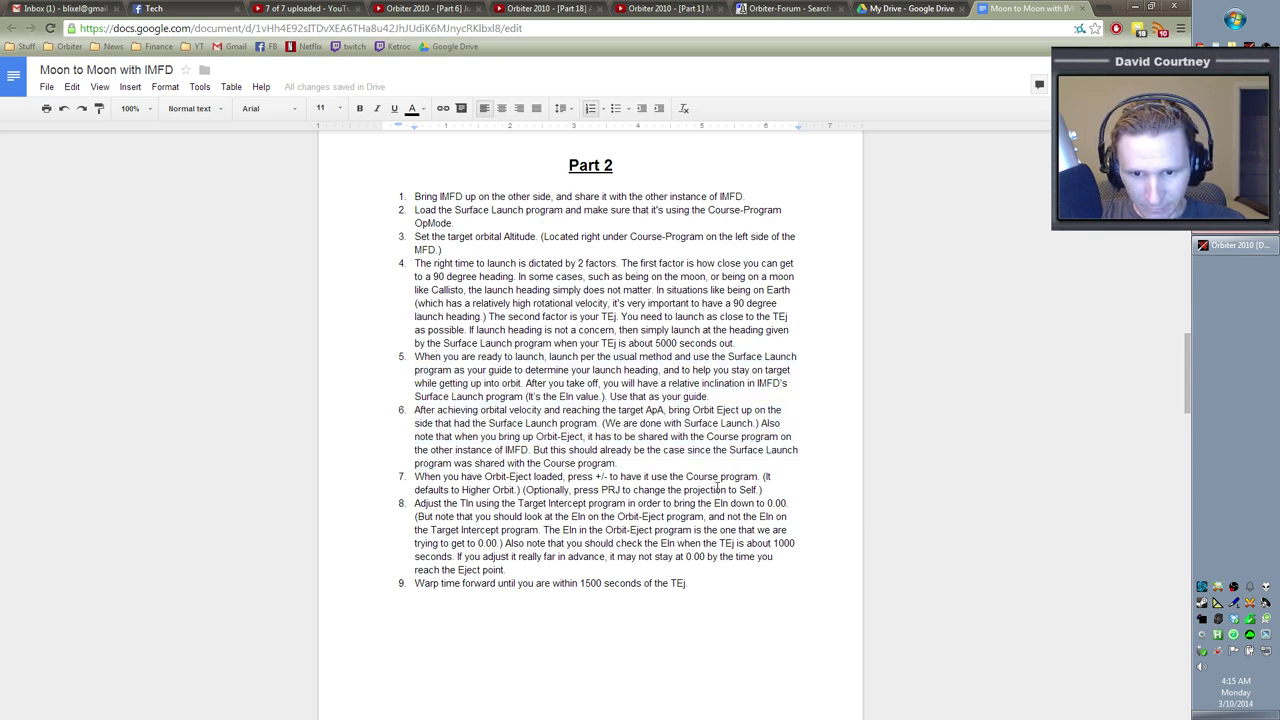
scroll(718, 487, down, 2)
scroll(718, 487, up, 2)
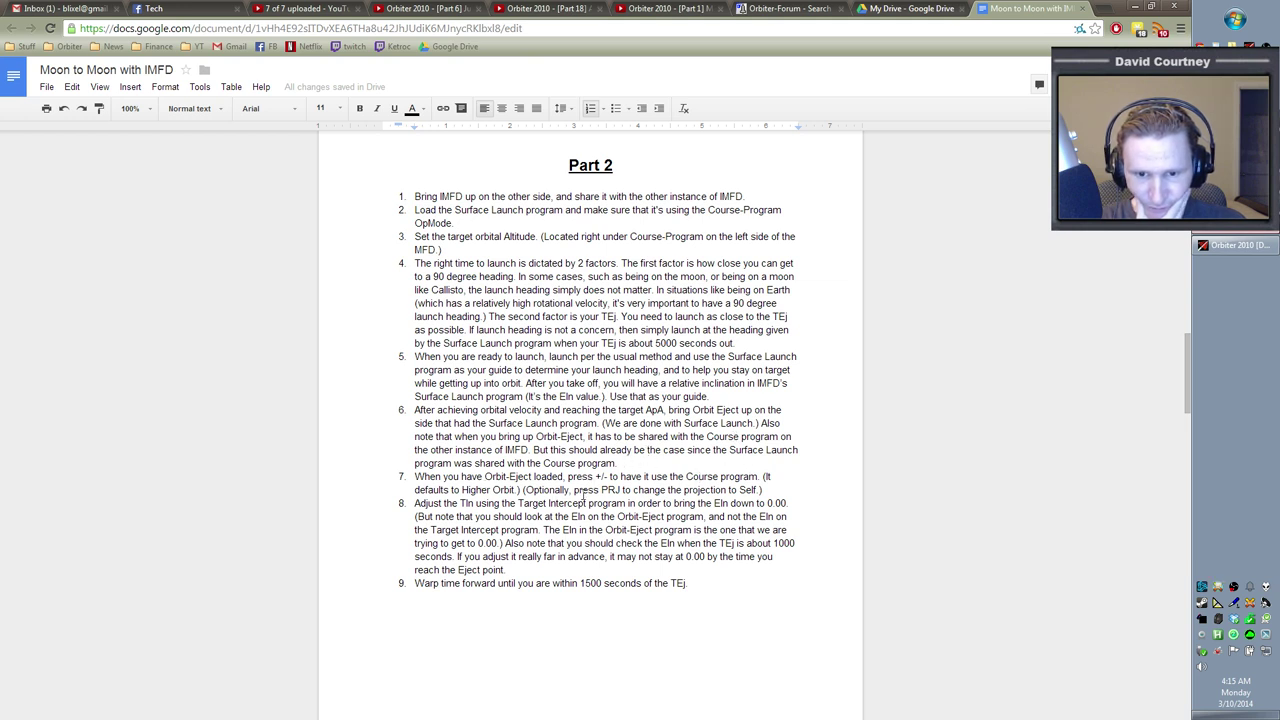
scroll(806, 521, down, 1)
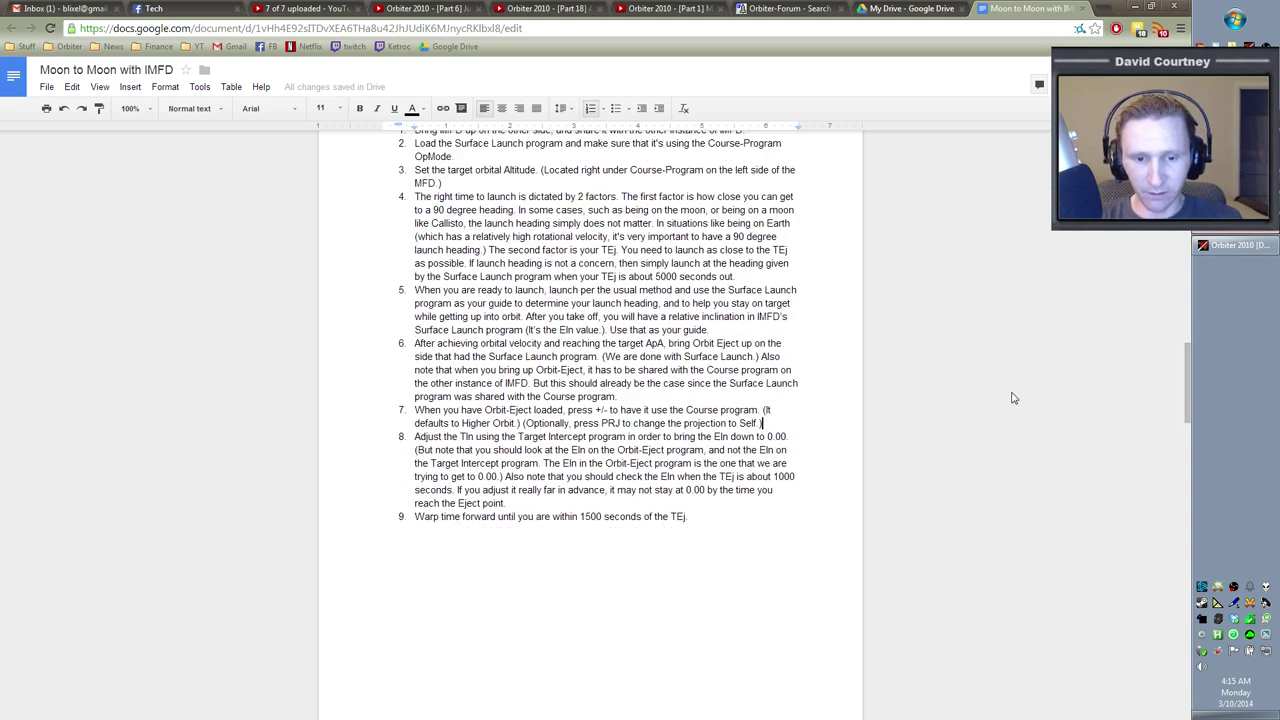
Insert step 8: no circularize needed if Eject comes first; if Apoapsis comes first, circularizing is paramount.
key(Return)
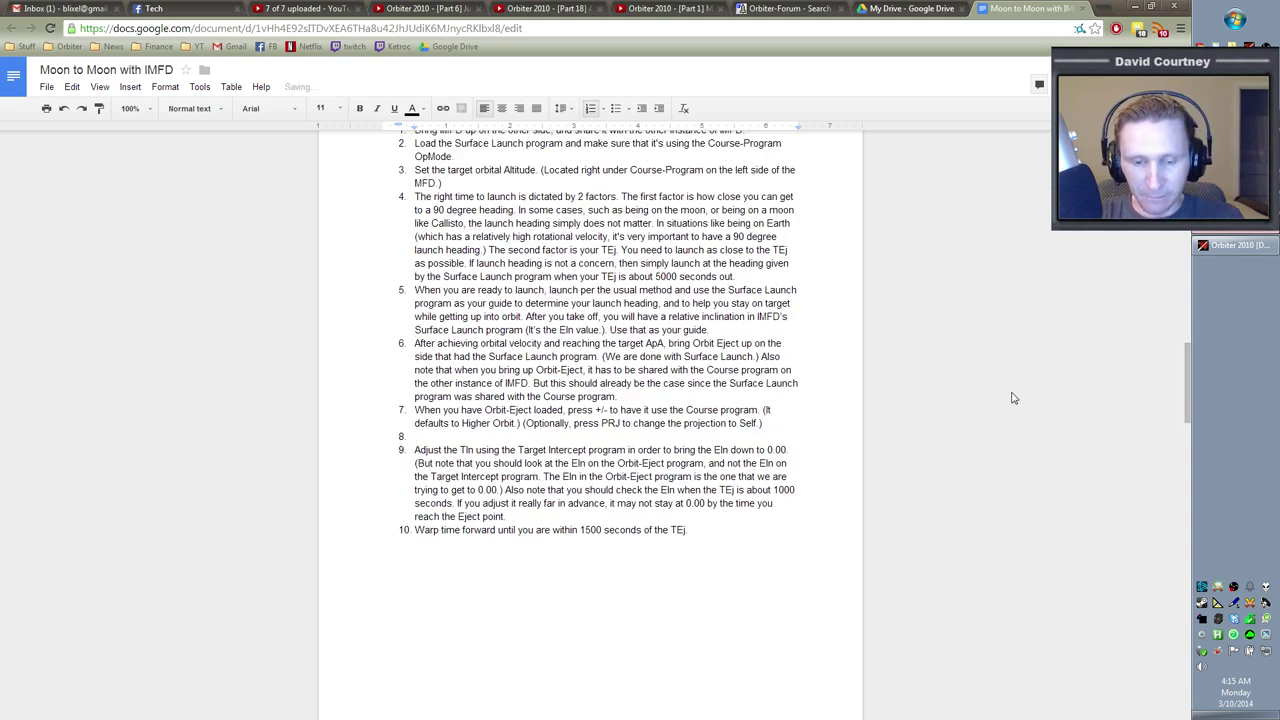
text(If you)
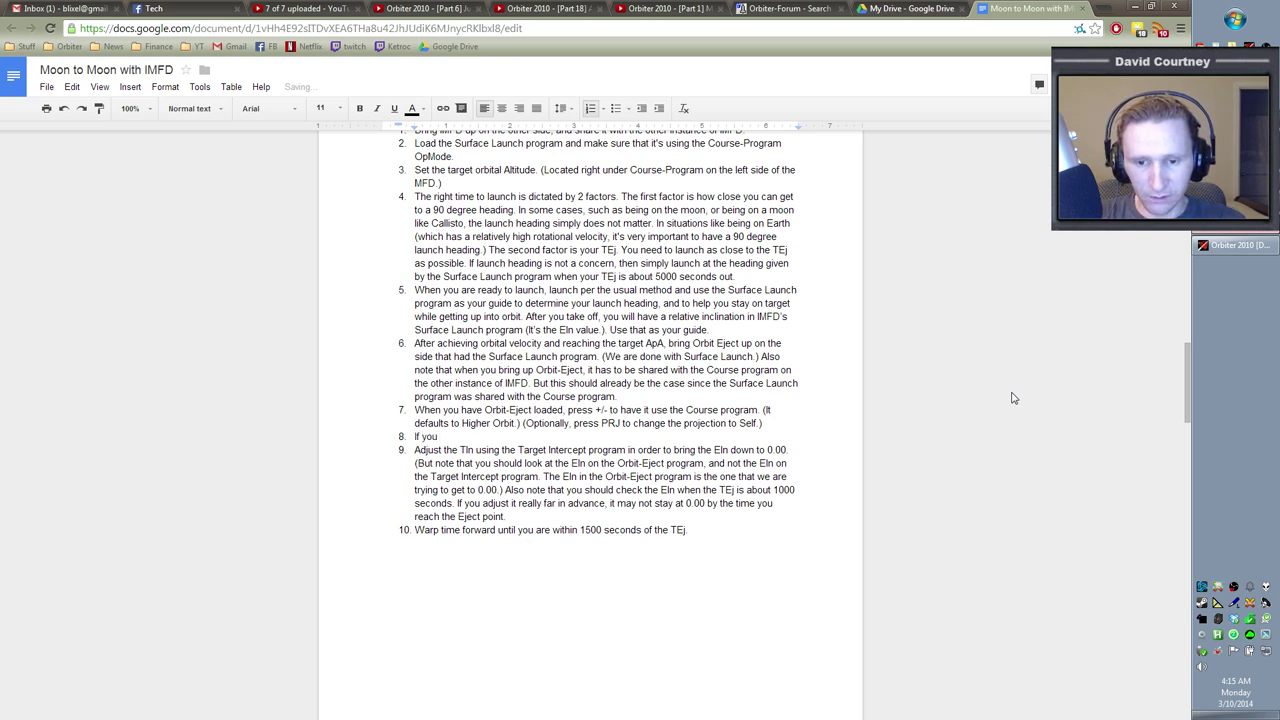
text( reach the )
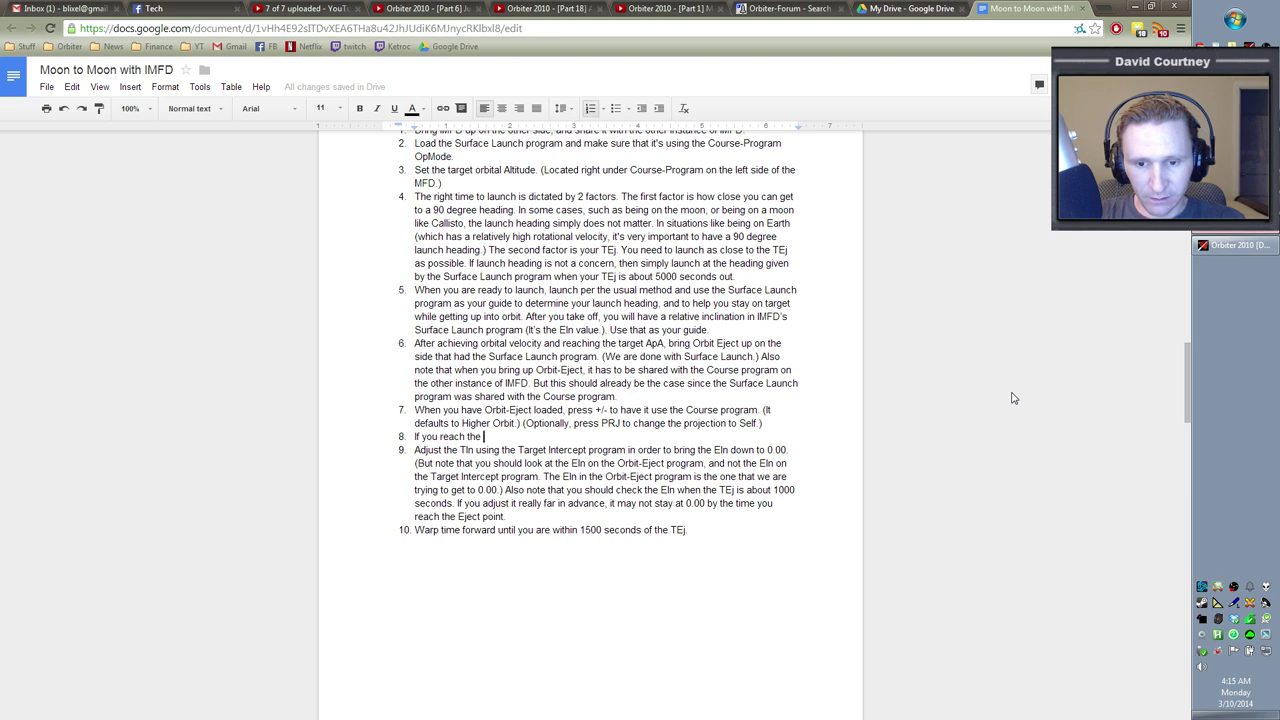
text(Eject point pri)
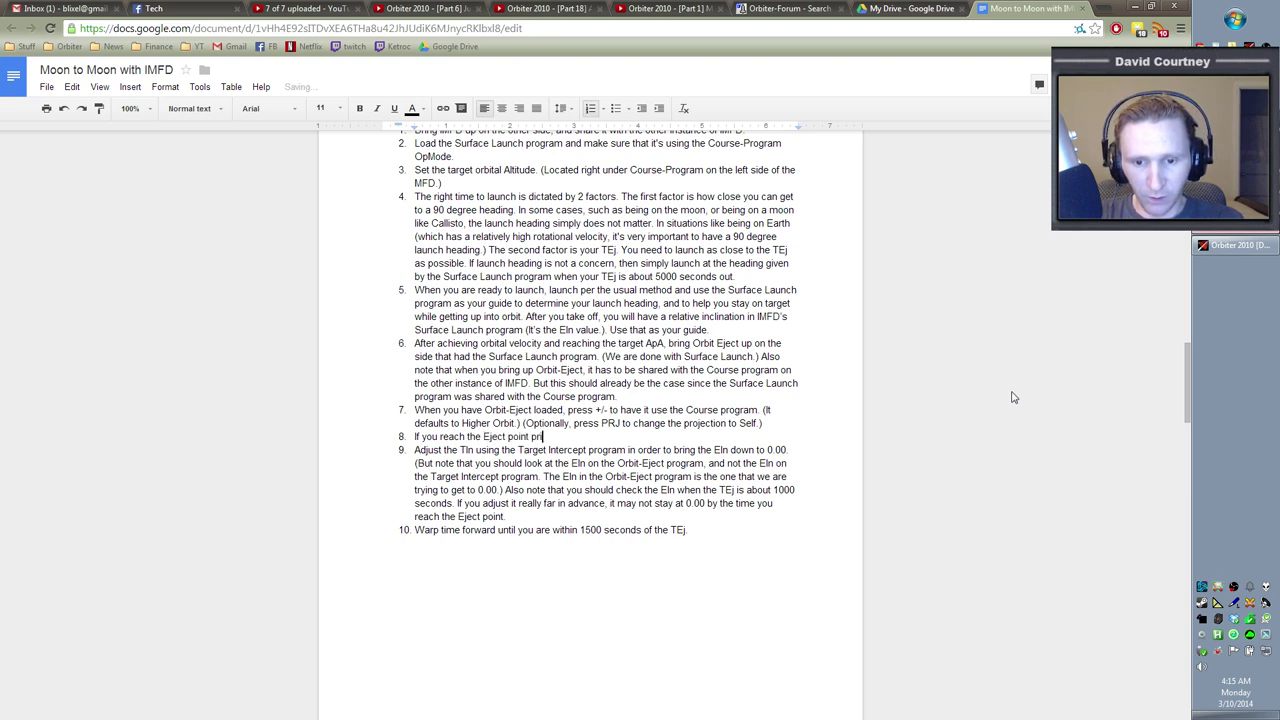
text(or to Apoapsis, then you don't need circuarlize.)
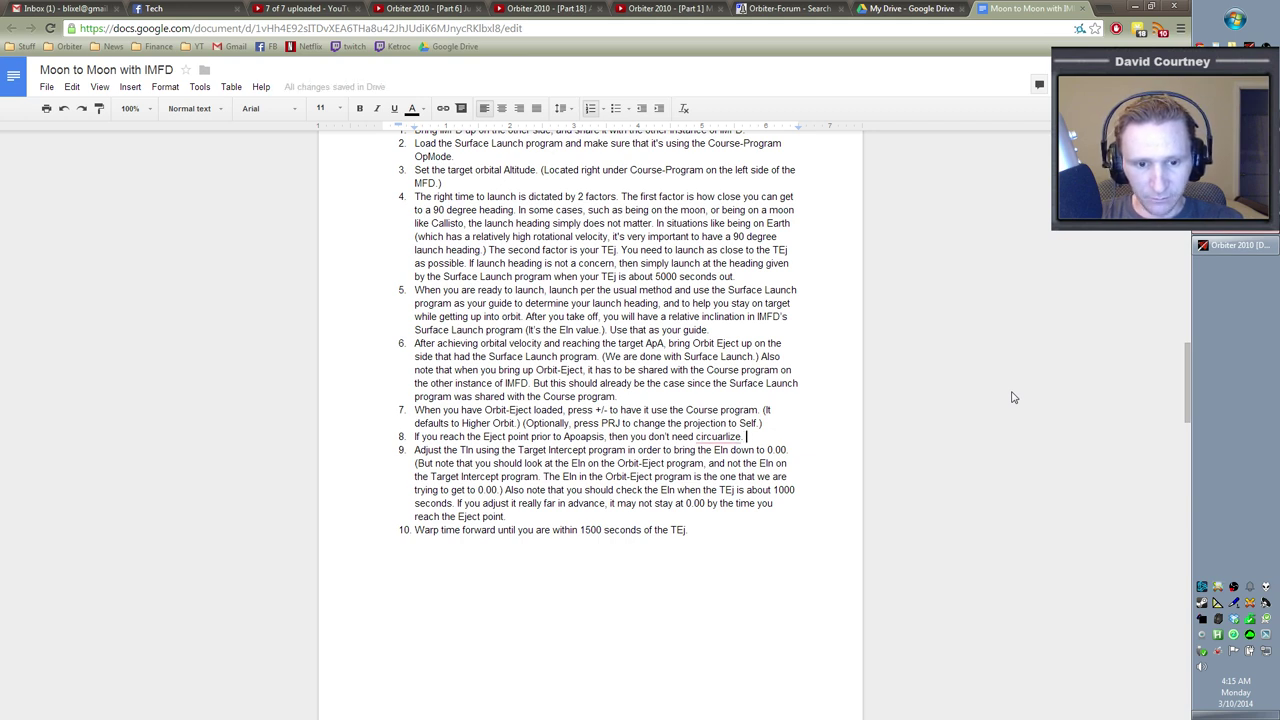
key(BackSpace)
key(BackSpace)
key(BackSpace)
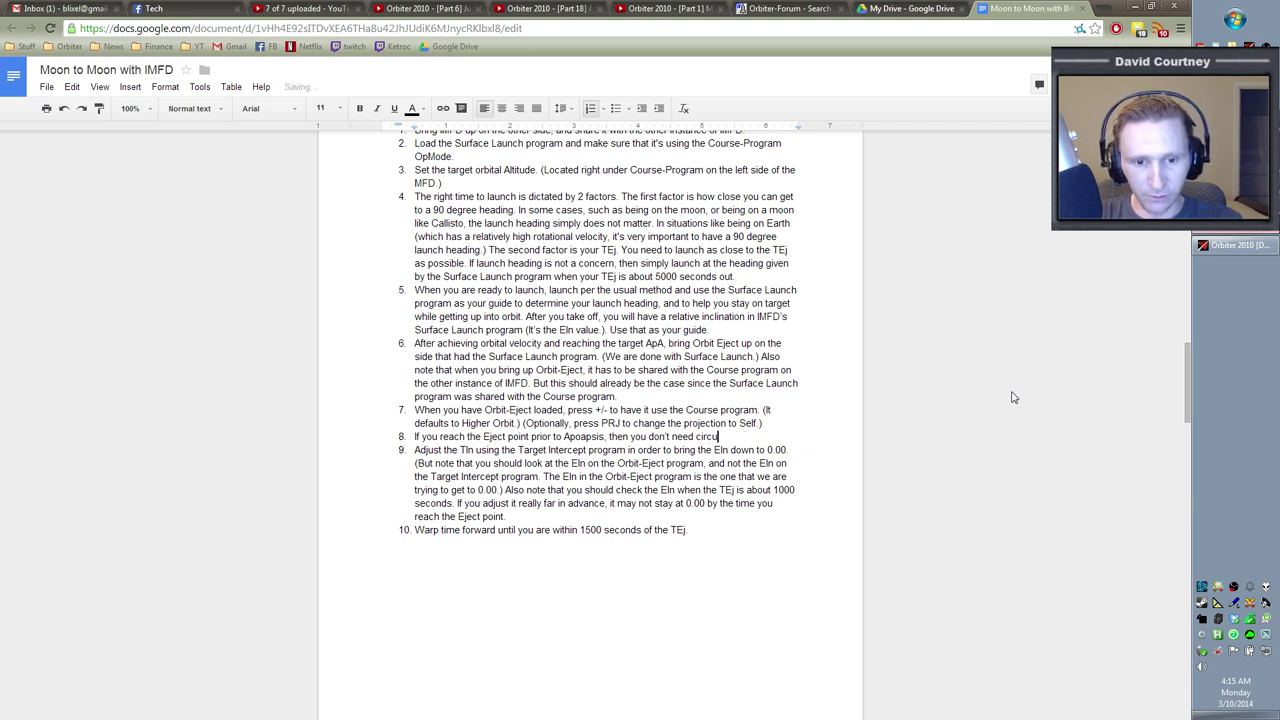
text(larize. If)
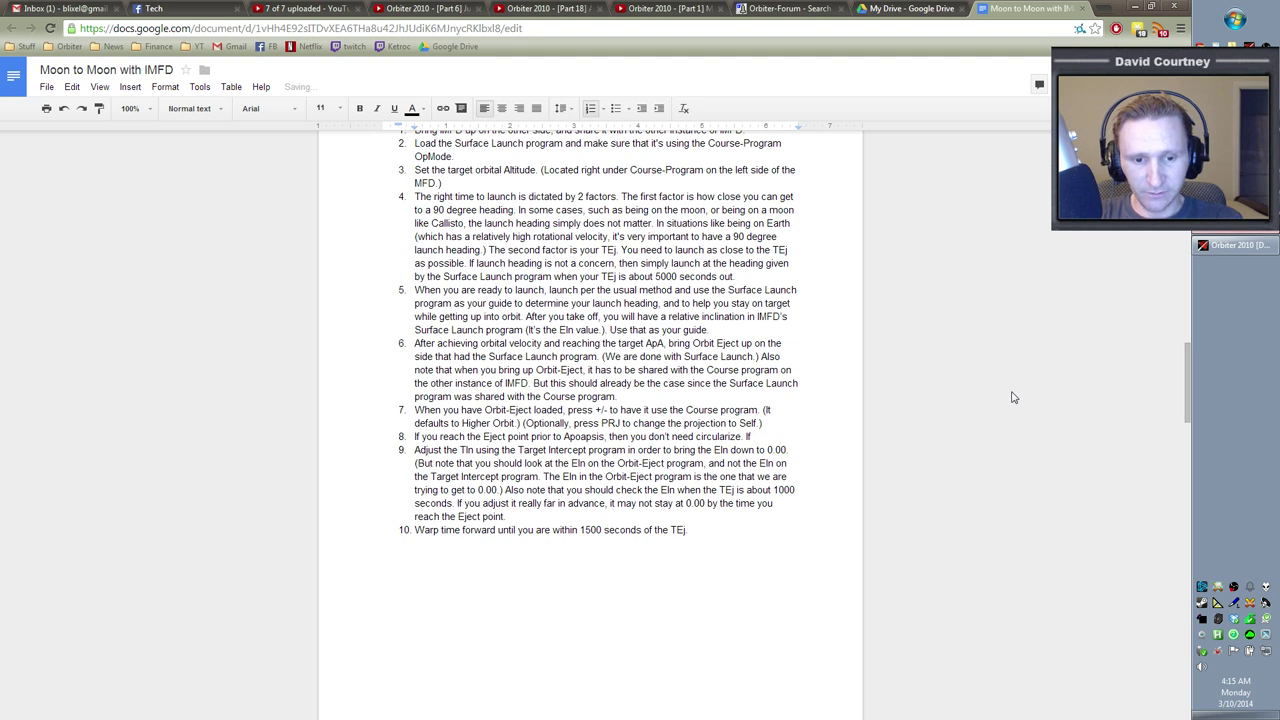
text( you reach Ap)
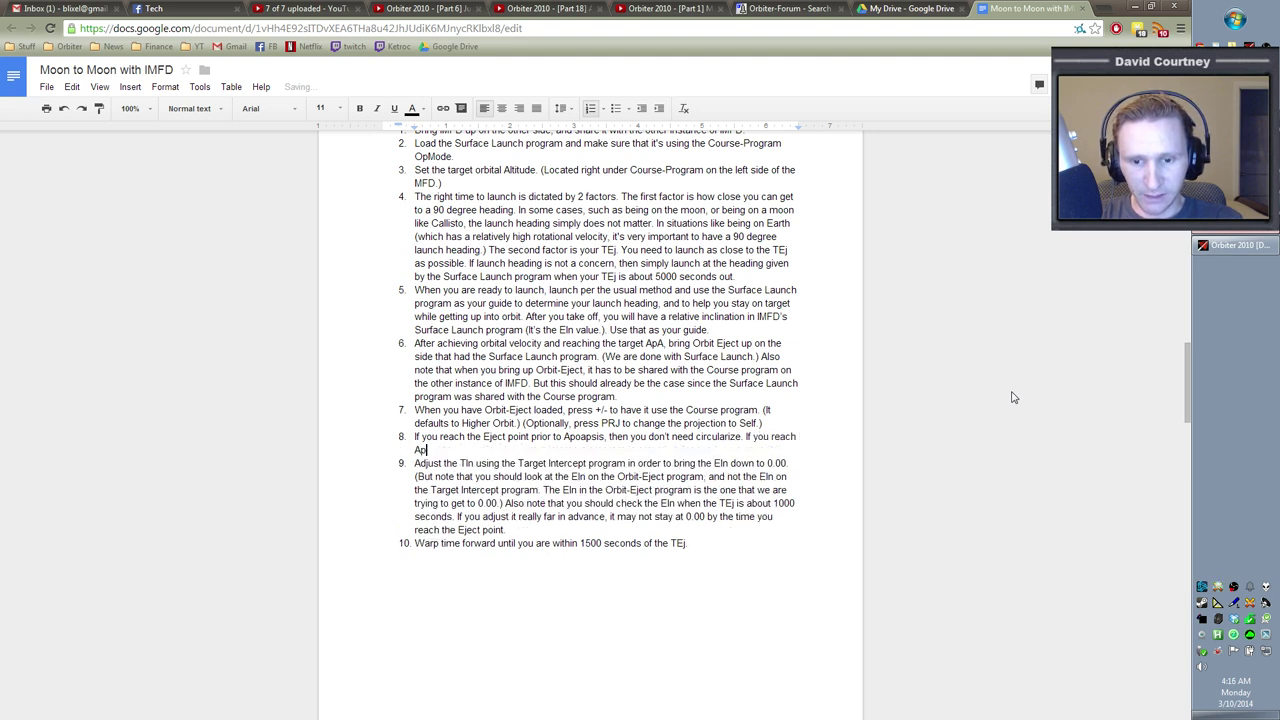
text(oapsis prior to the Eject point, it's)
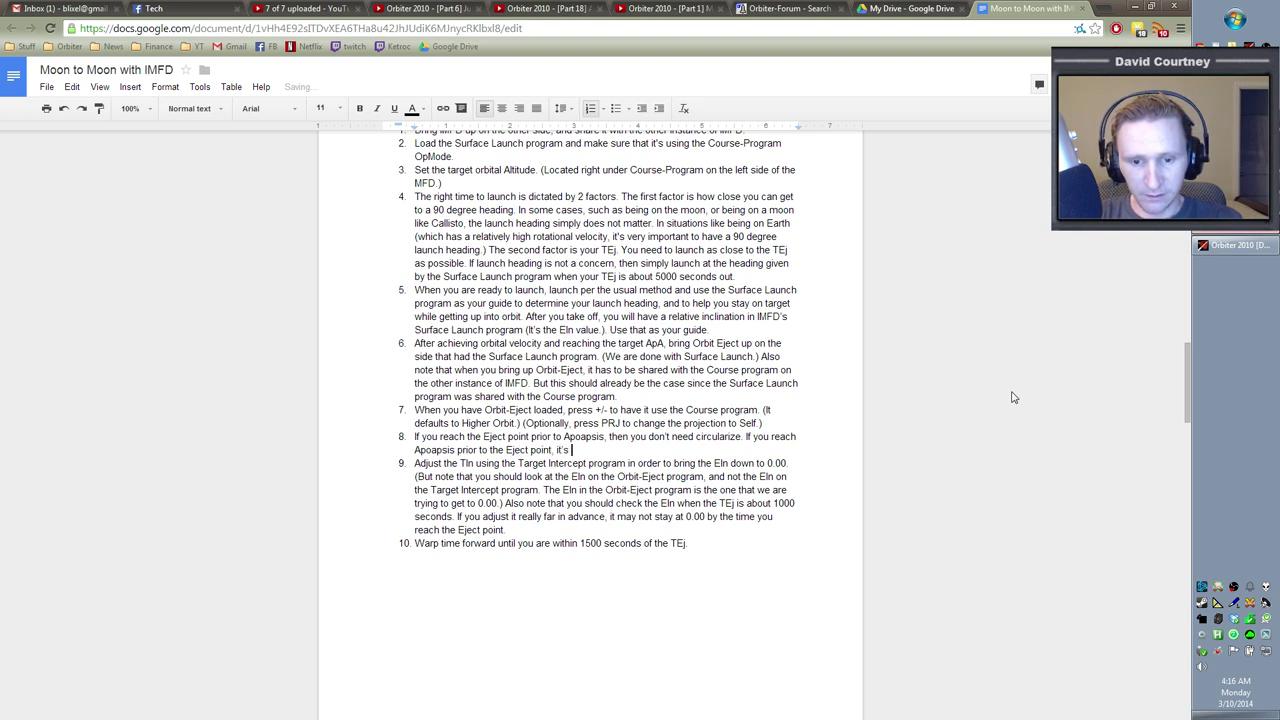
text( paramount that you circularize your o)
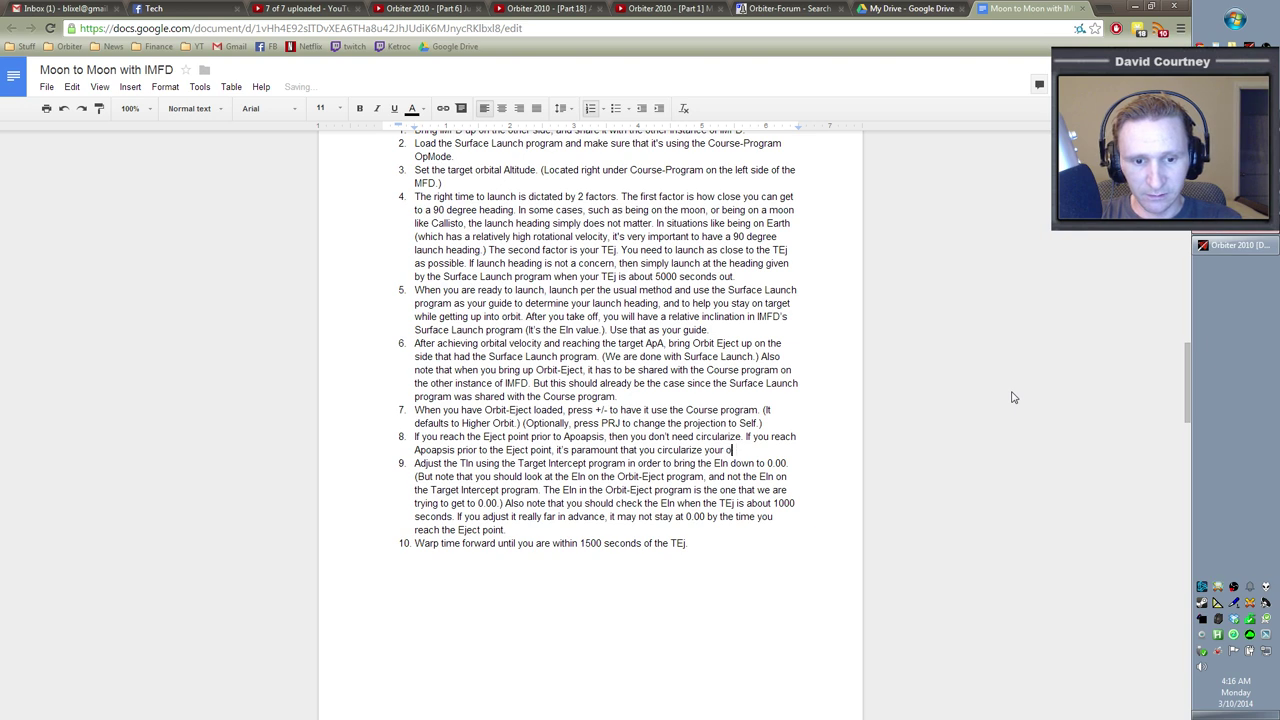
text(. If you forget to do this, you will likely crash and die!)
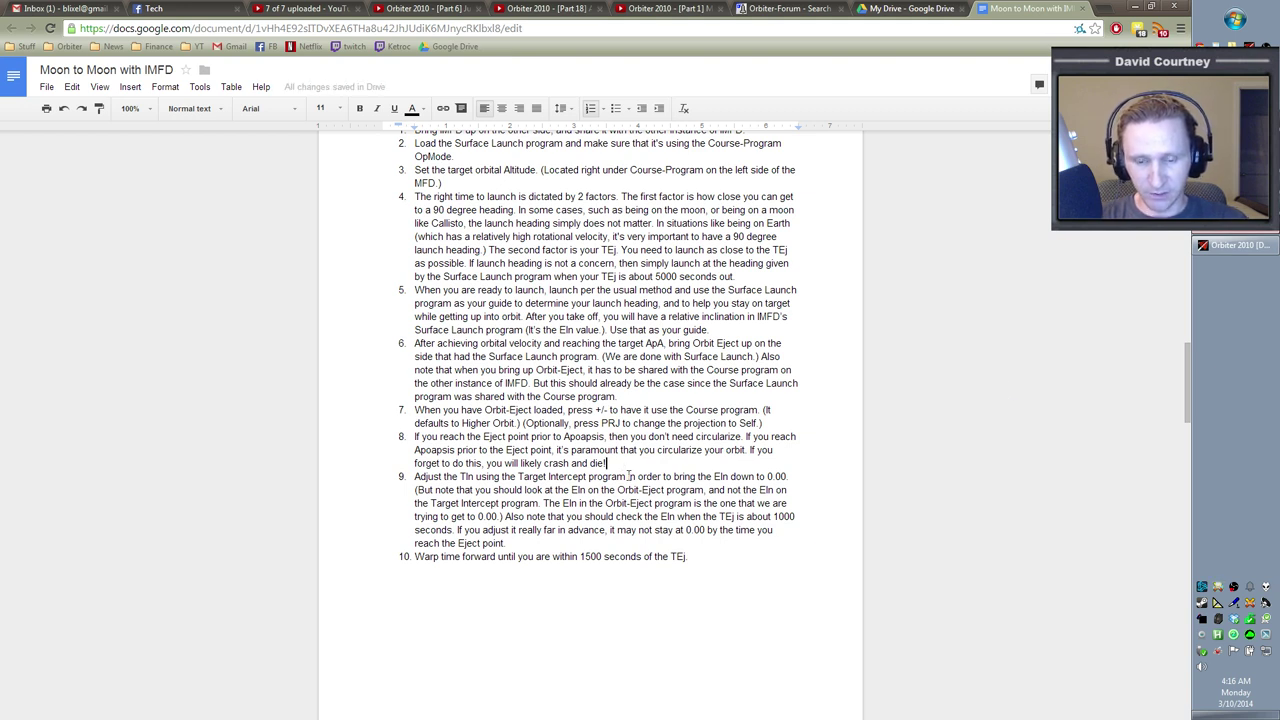
mouse_move(414, 438)
mouse_down()
mouse_move(532, 440)
mouse_move(650, 472)
mouse_move(414, 438)
mouse_up()
Show Ganymede's Orbit data on the right MFD.
key(alt+Tab)
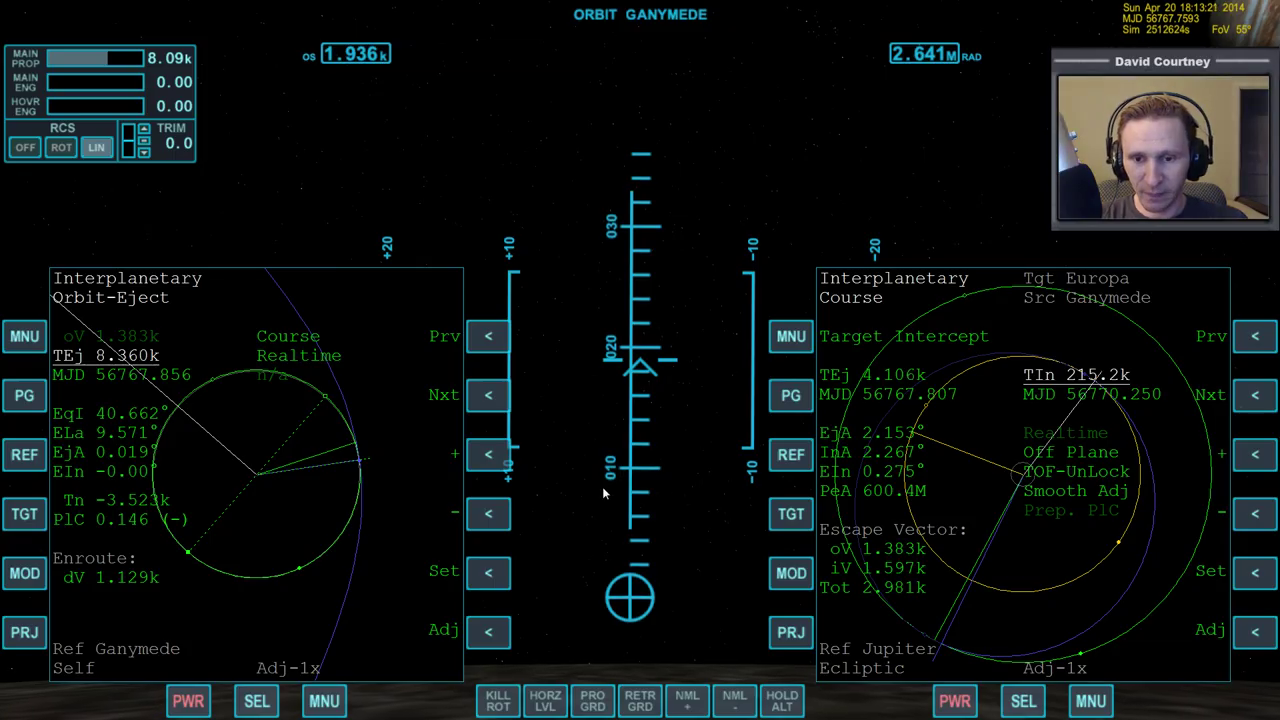
click(802, 340)
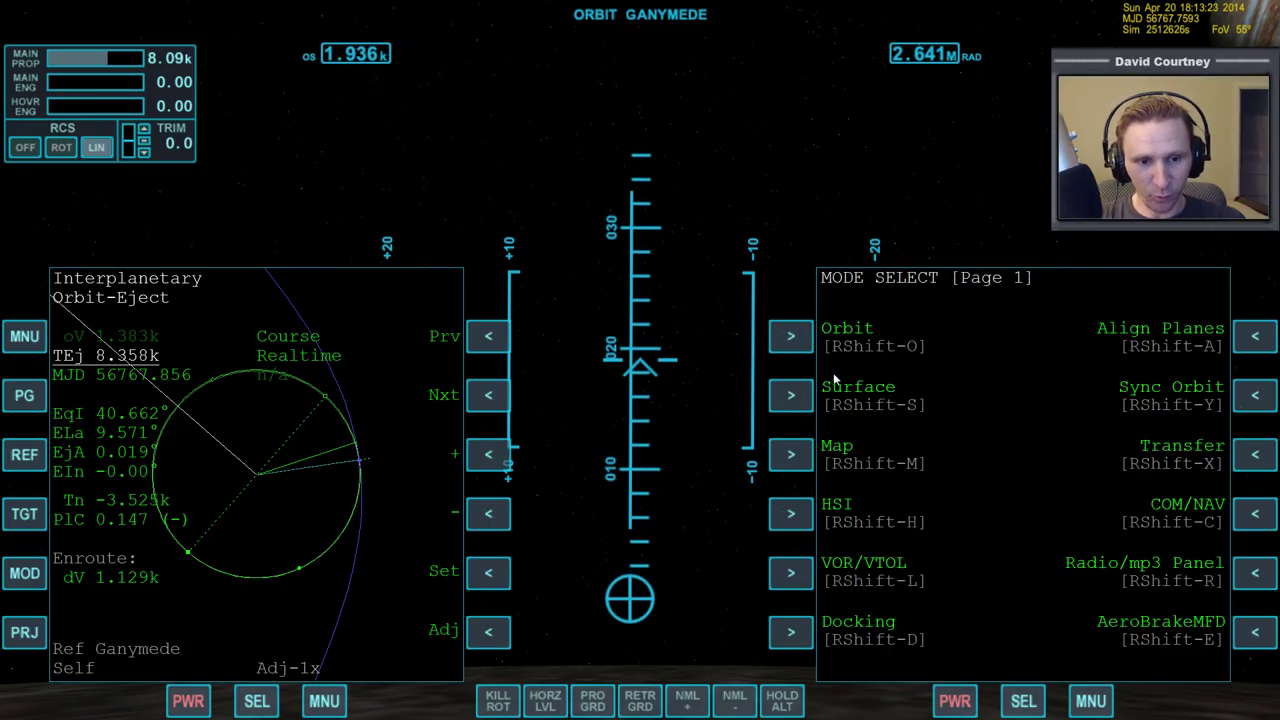
click(802, 340)
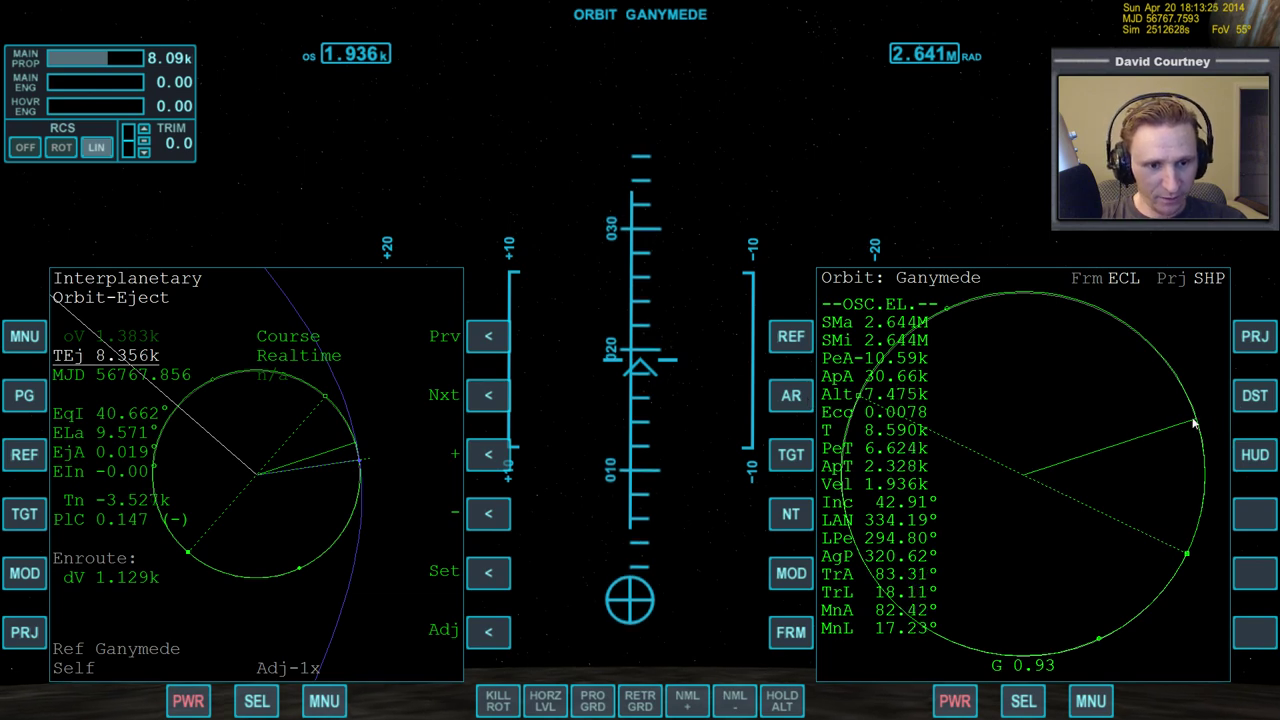
Warp time to about 18 s before apoapsis and point the ship prograde.
key(t)
key(t)
key(t)
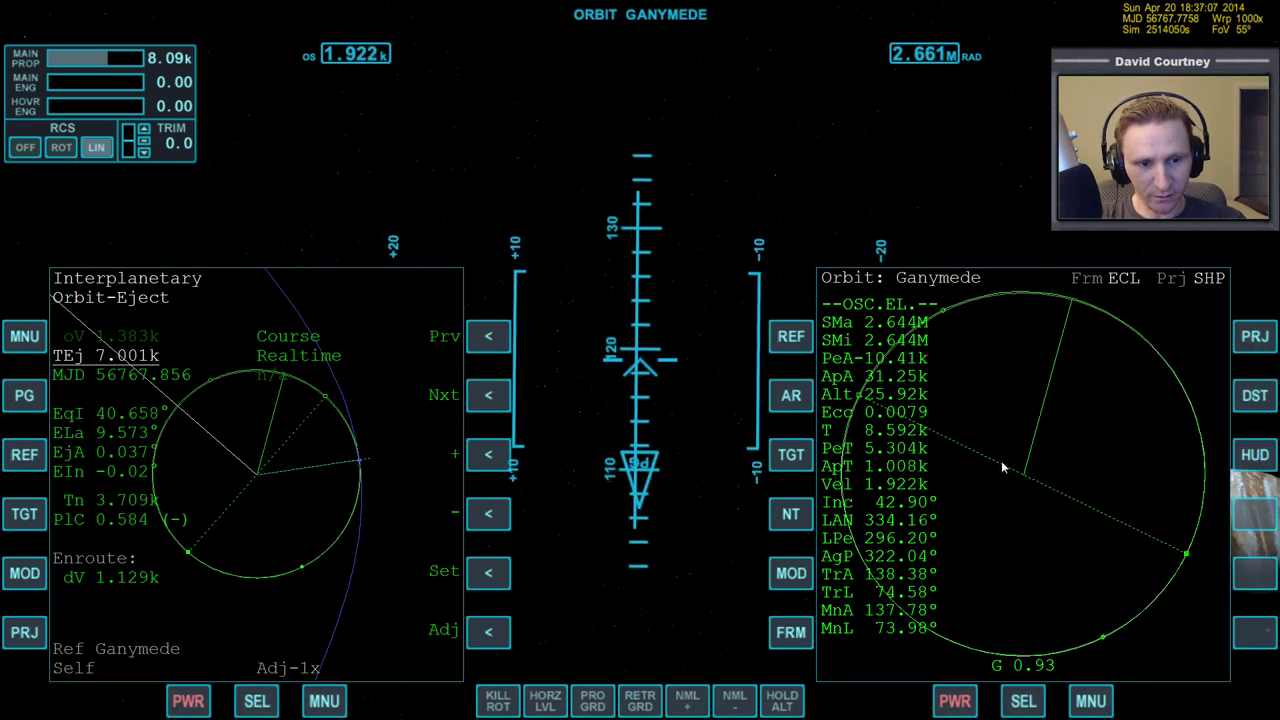
key(r)
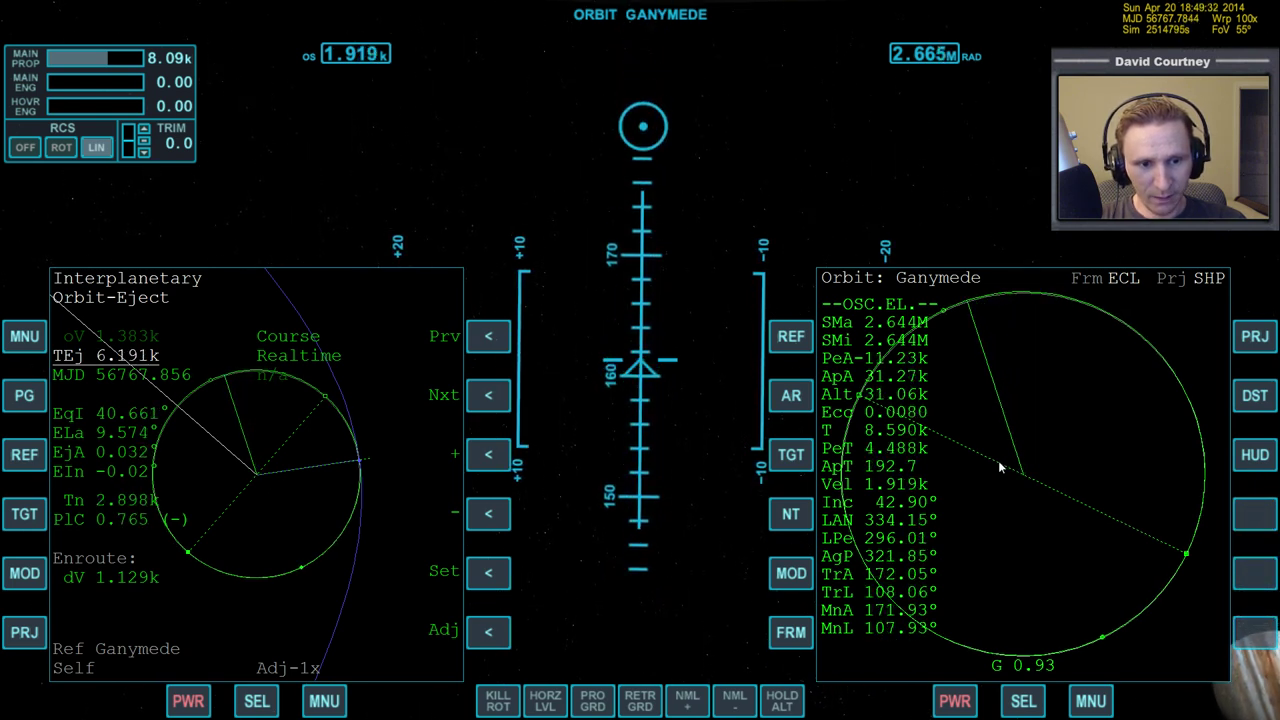
key(r)
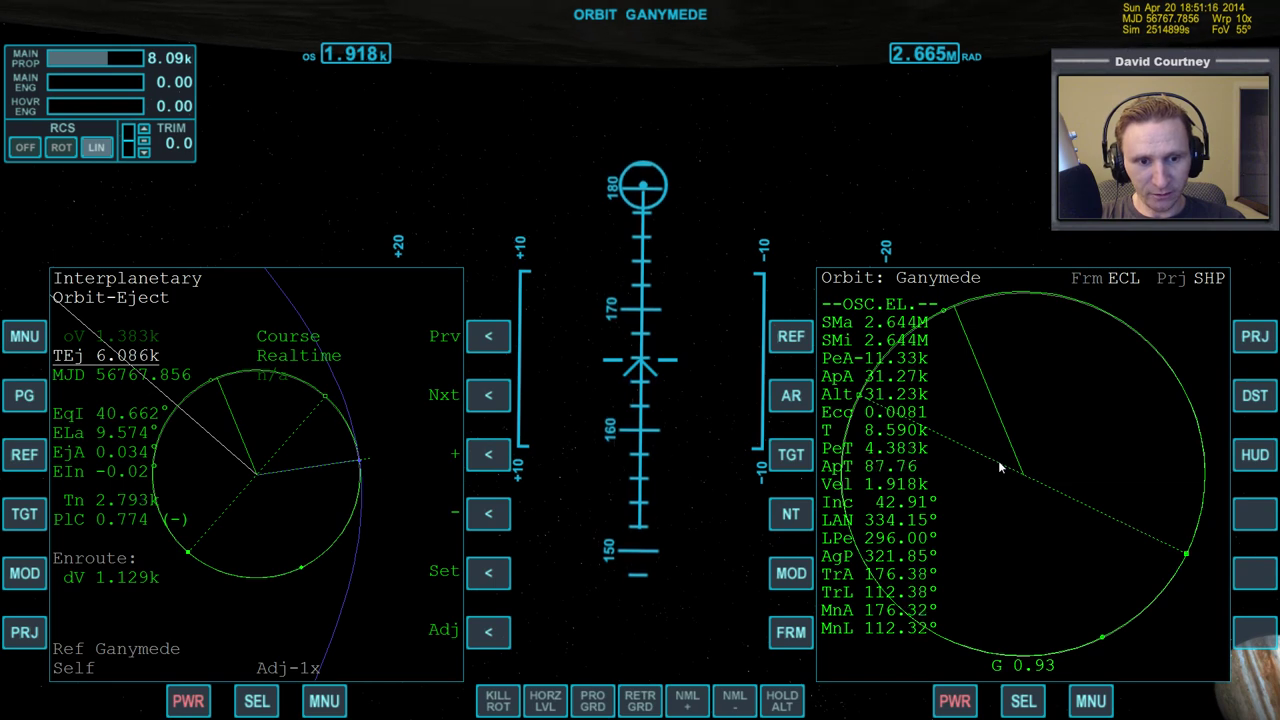
key(r)
click(594, 699)
key(t)
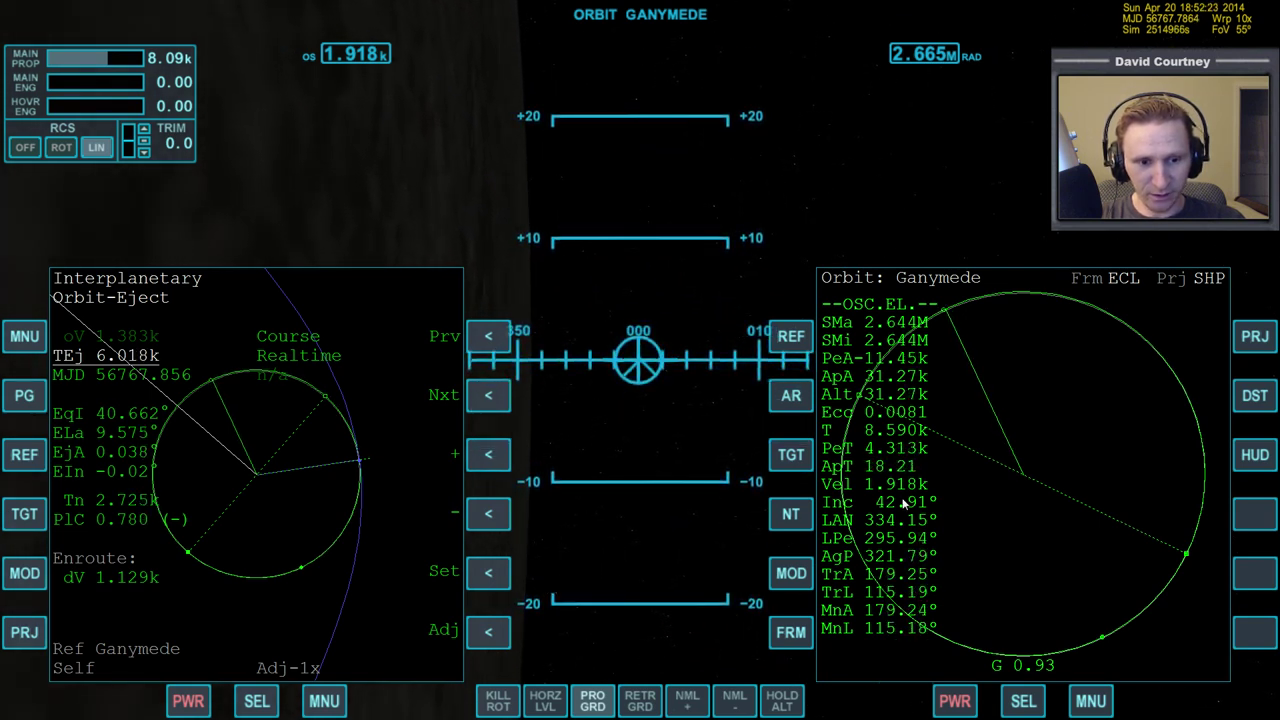
At apoapsis, burn the main engine briefly so Ganymede orbit eccentricity drops to 0.0000.
key(r)
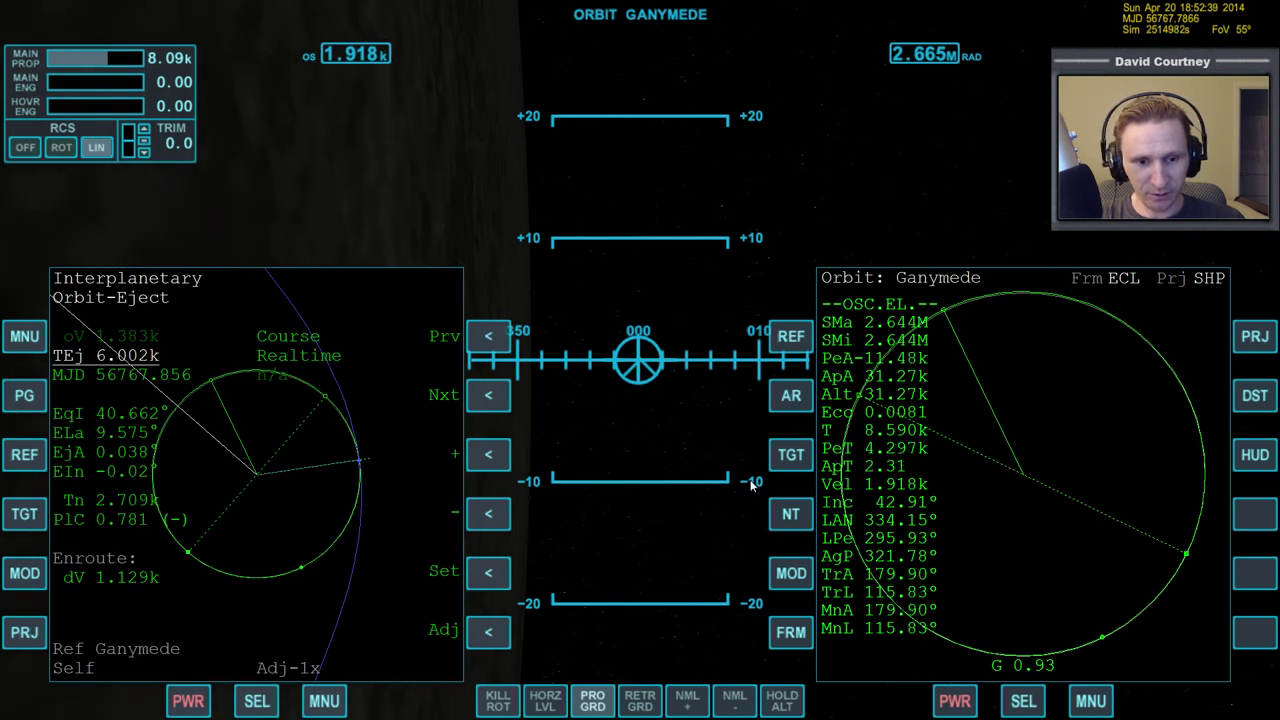
key(ctrl+KP_Add)
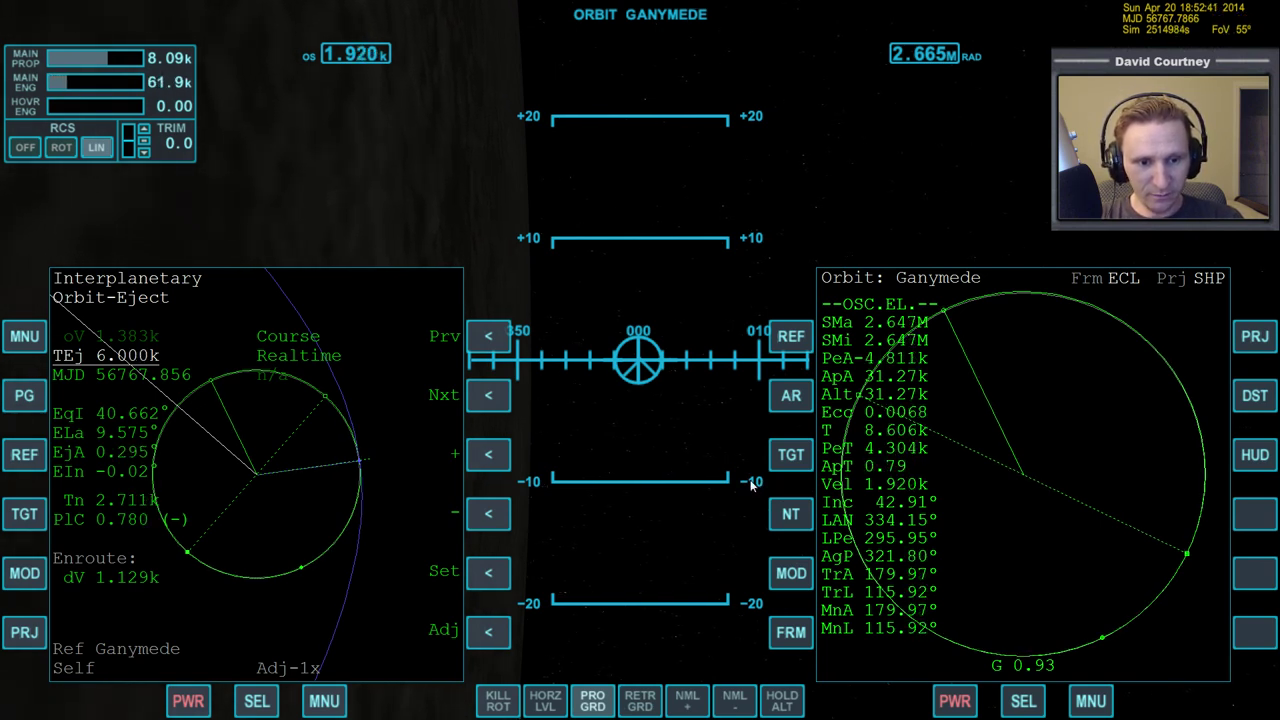
key(KP_Multiply)
key(KP_Divide)
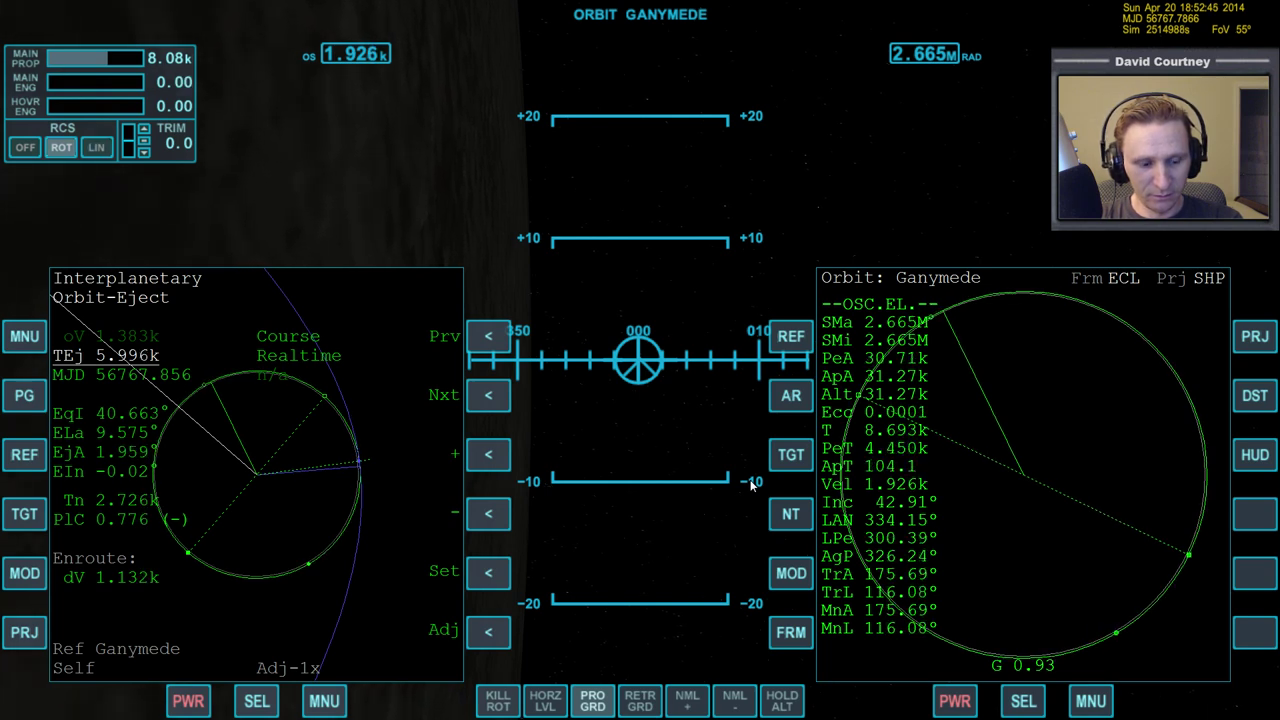
key(KP_Divide)
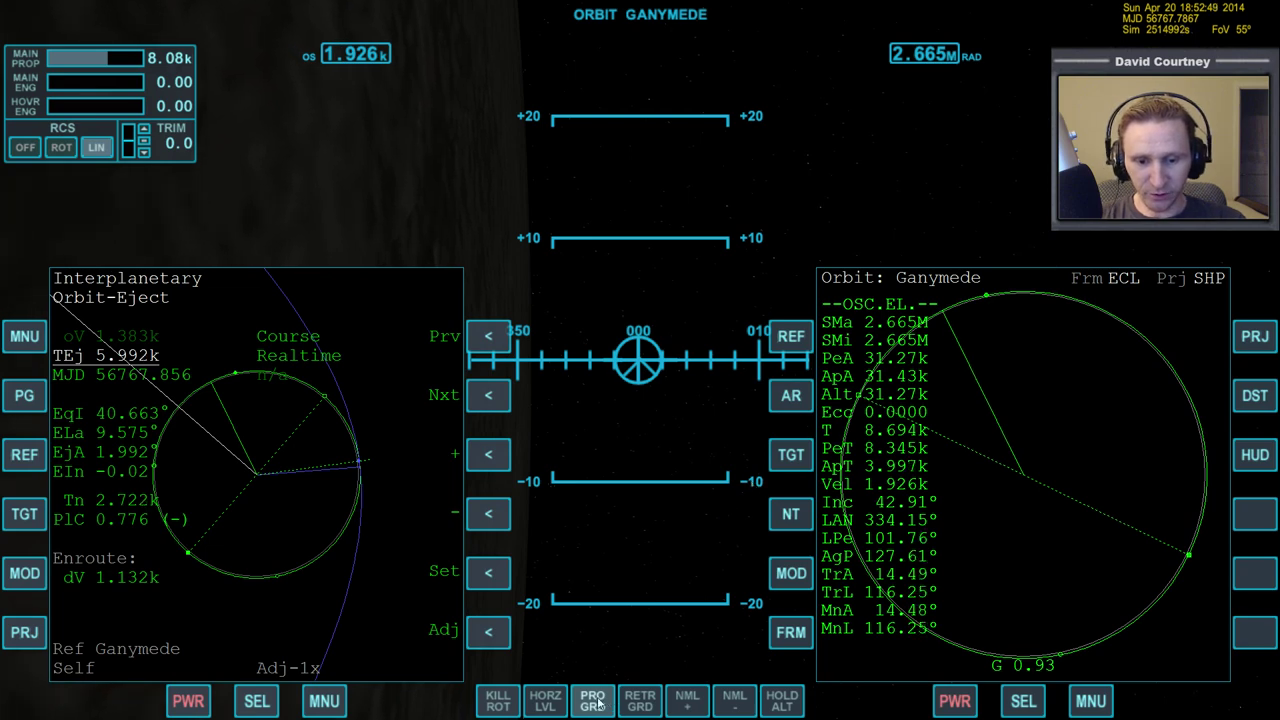
Highlight the step 9 paragraph in the notes, glancing briefly at the simulator.
key(alt+Tab)
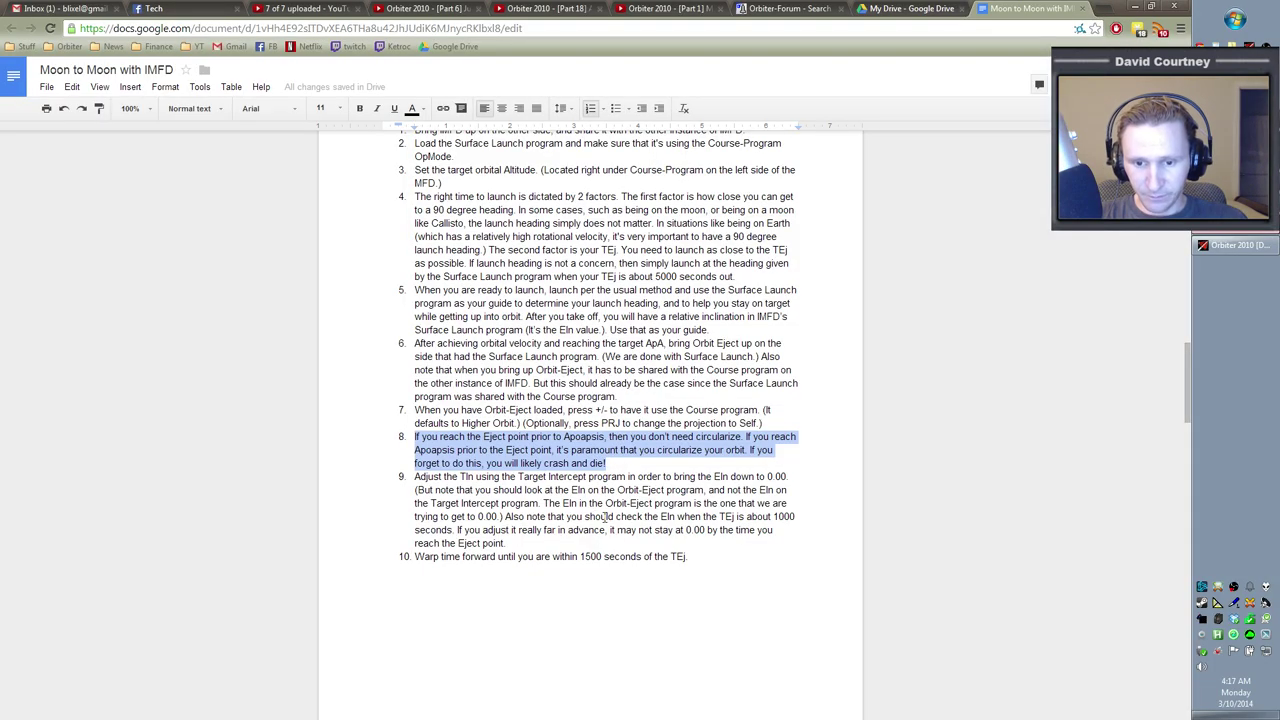
click(592, 516)
drag(418, 476, 748, 543)
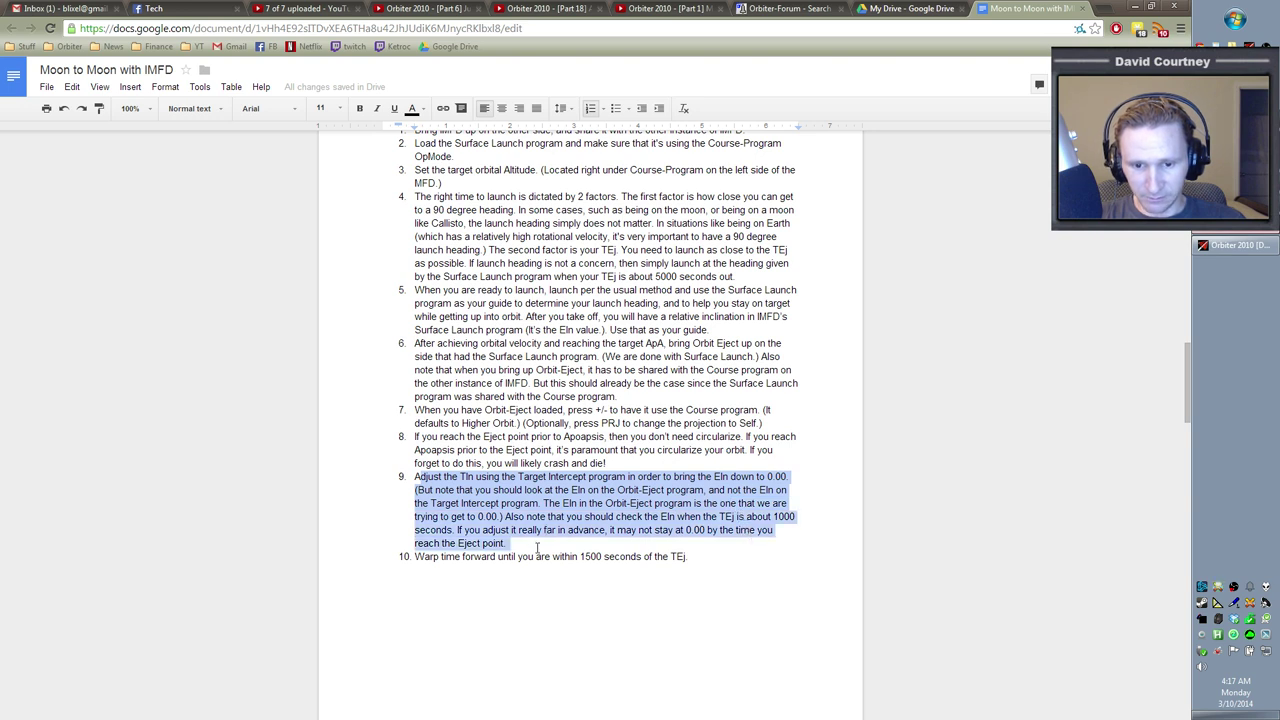
drag(537, 547, 424, 482)
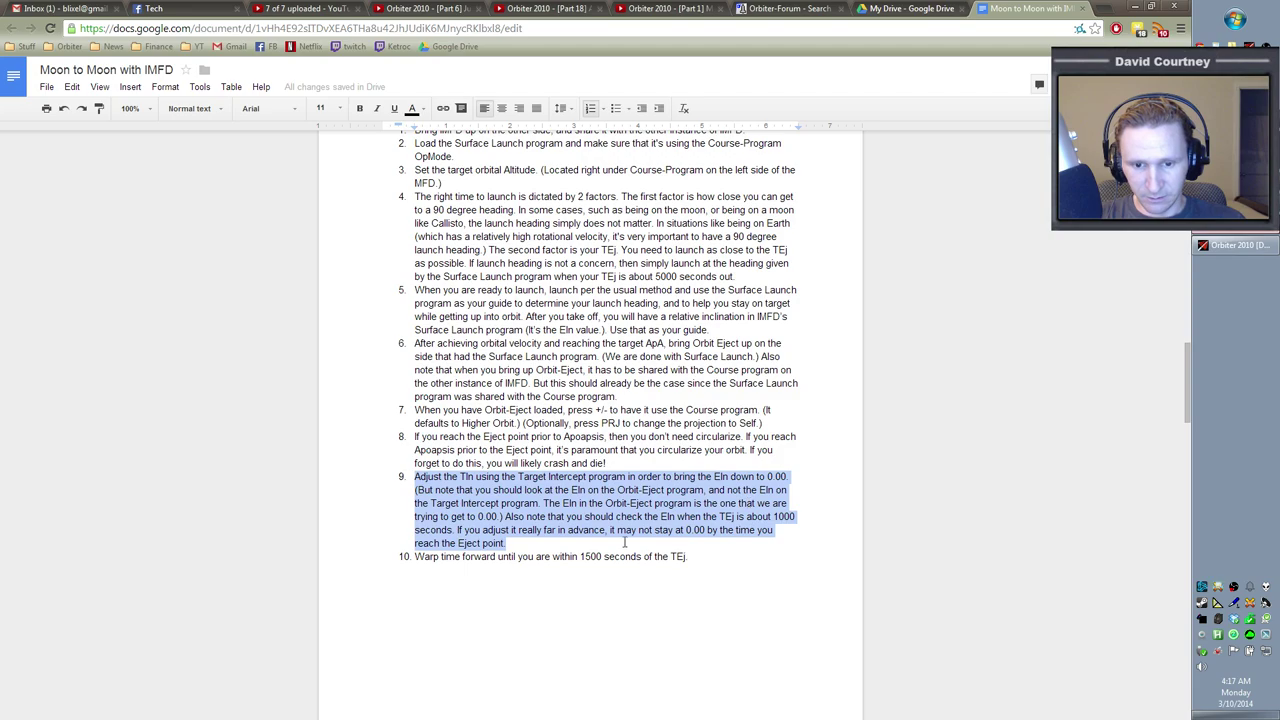
key(alt+Tab)
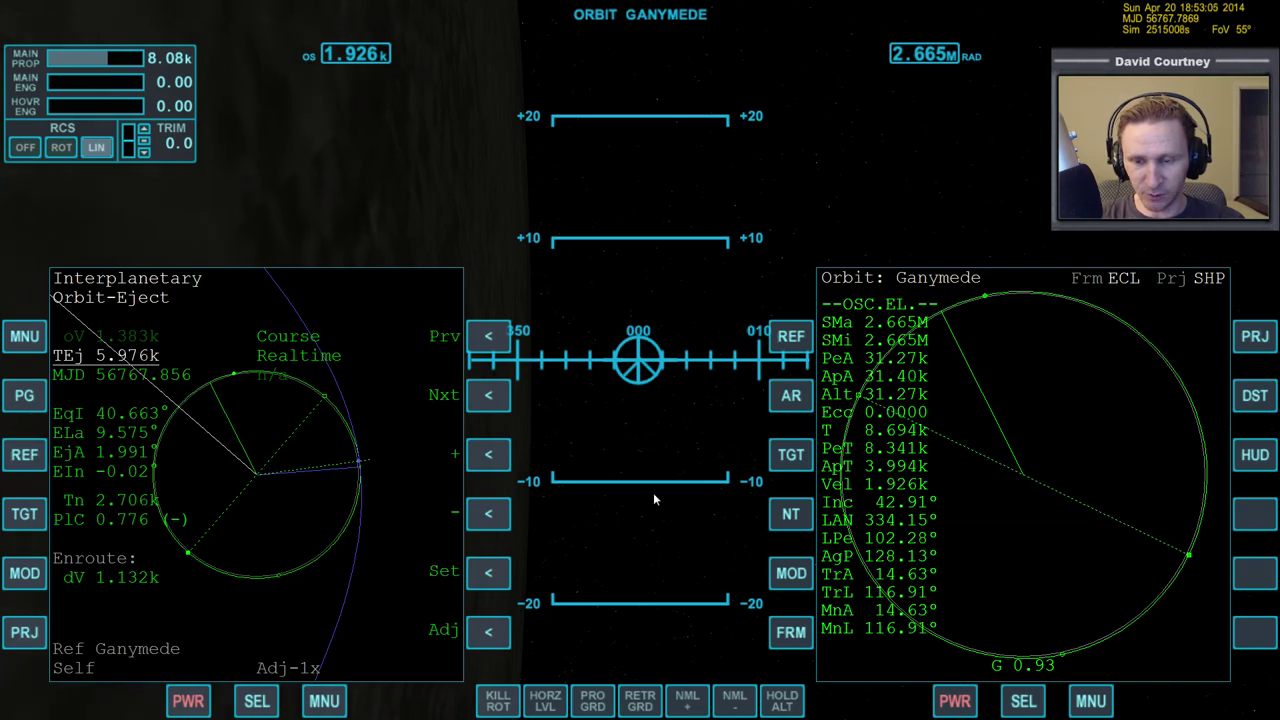
key(alt+Tab)
Move the warp-to-within-1500-seconds step above the Adjust step as the new step 9.
click(555, 545)
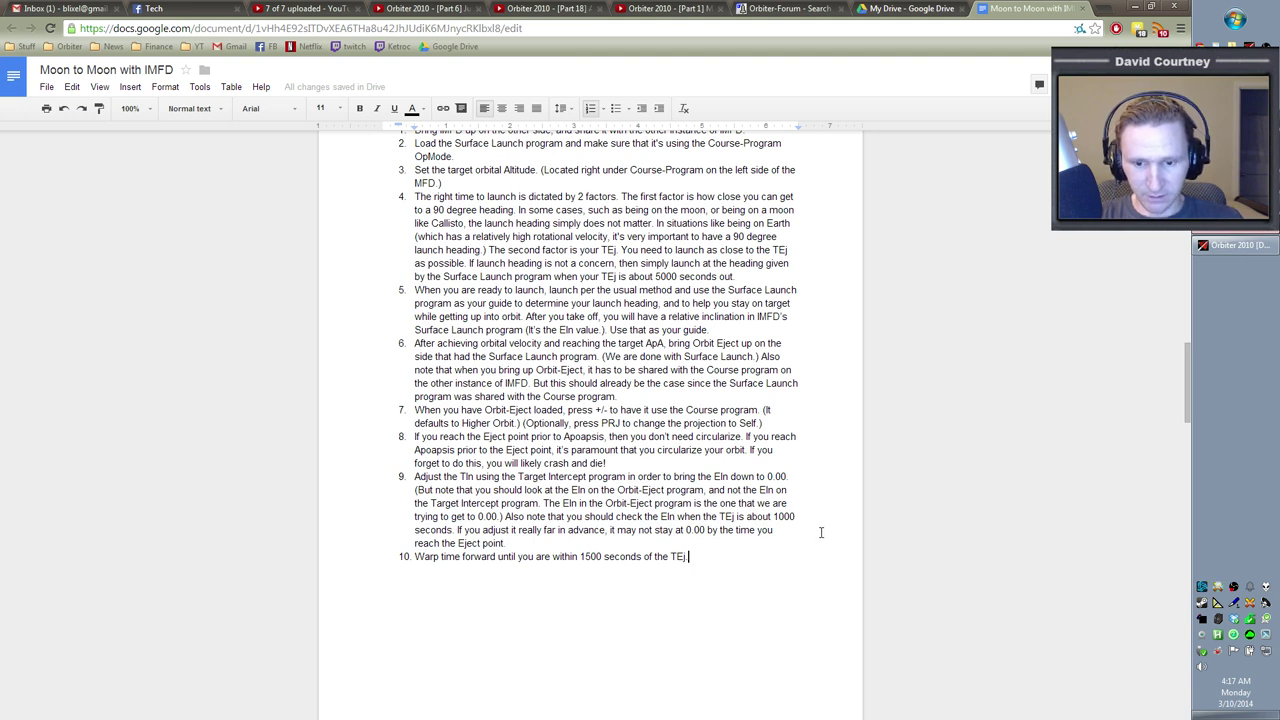
key(shift+Home)
key(ctrl+c)
key(BackSpace)
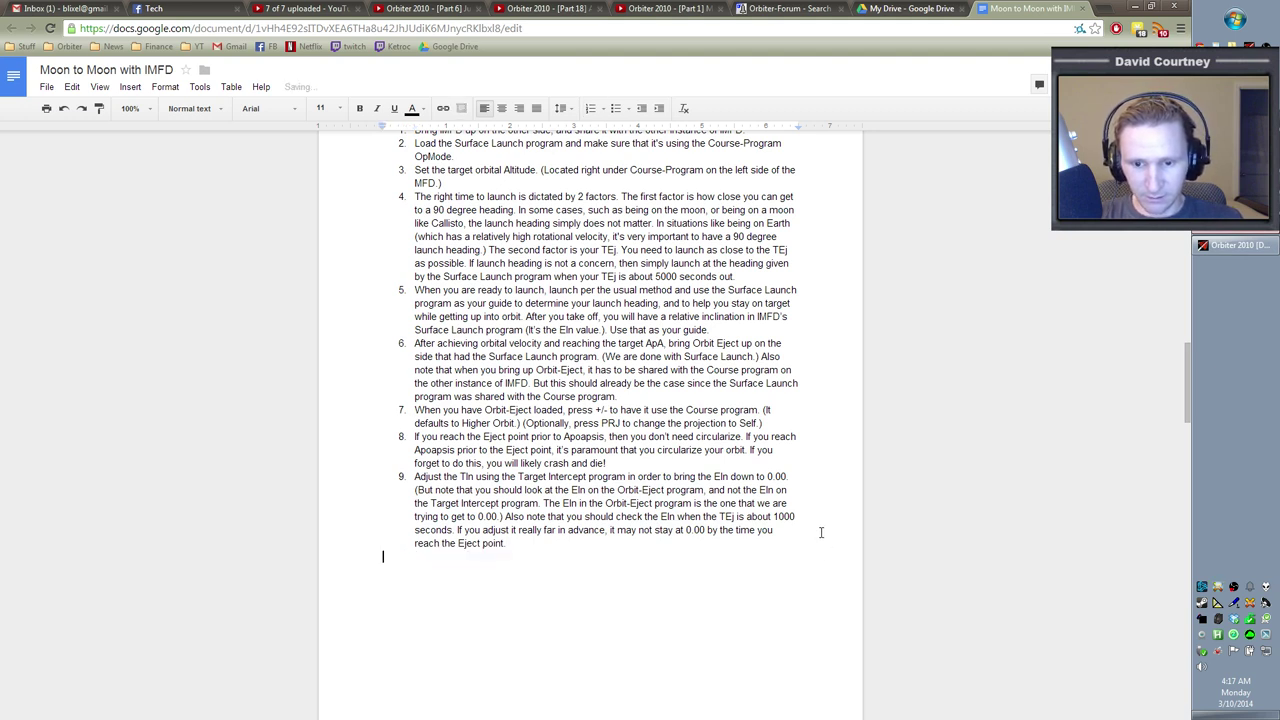
key(End)
key(Return)
key(ctrl+v)
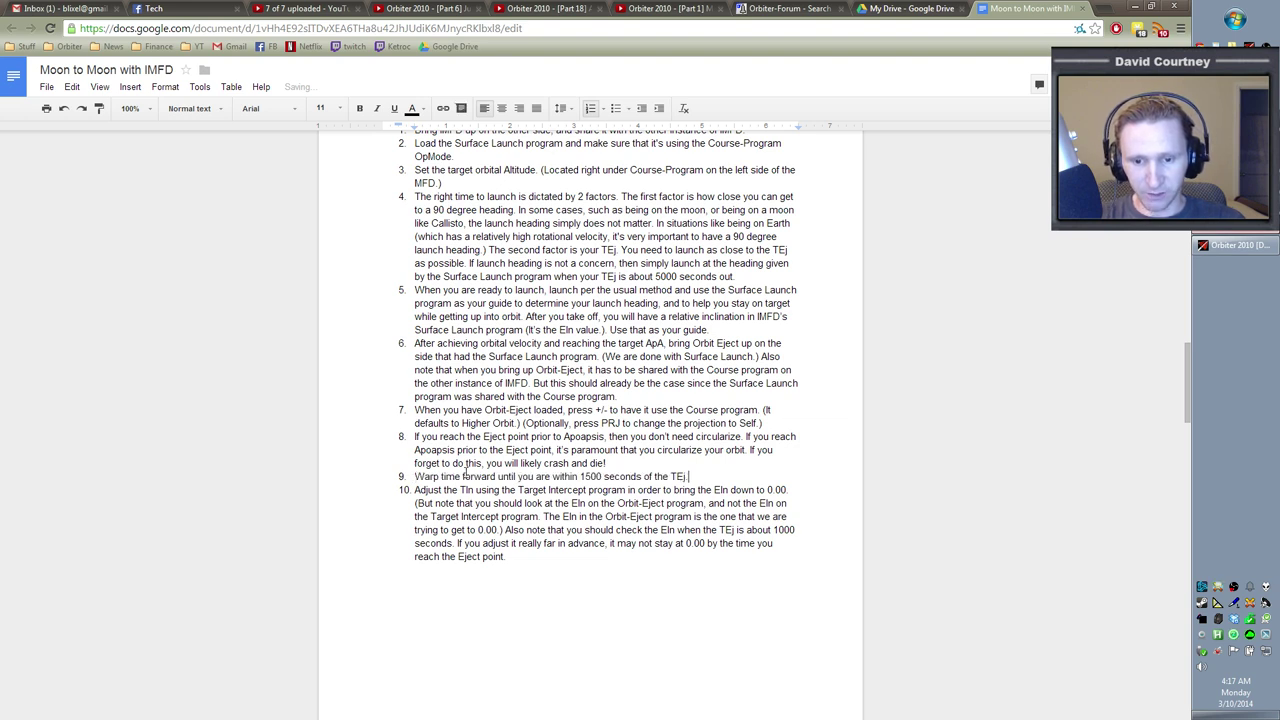
key(alt+Tab)
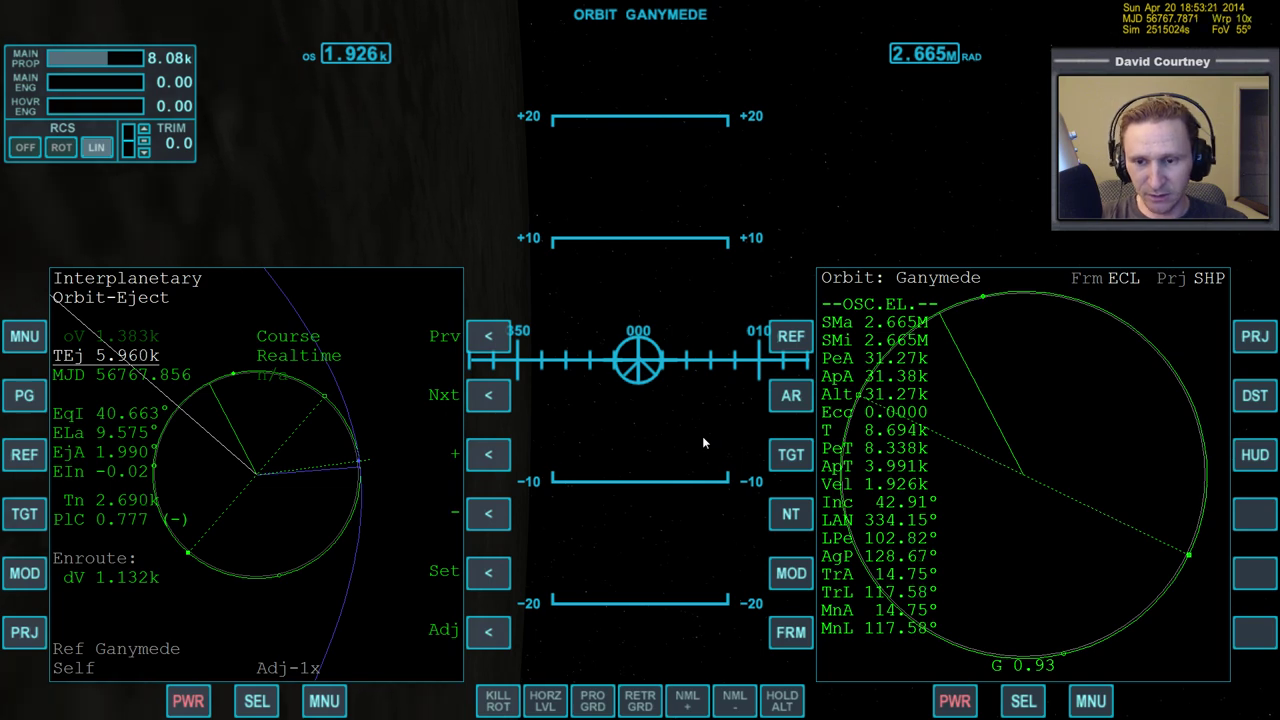
Warp time forward at up to 1000x until Orbit-Eject's TEj nears 1.541k, then slow down.
key(t)
key(t)
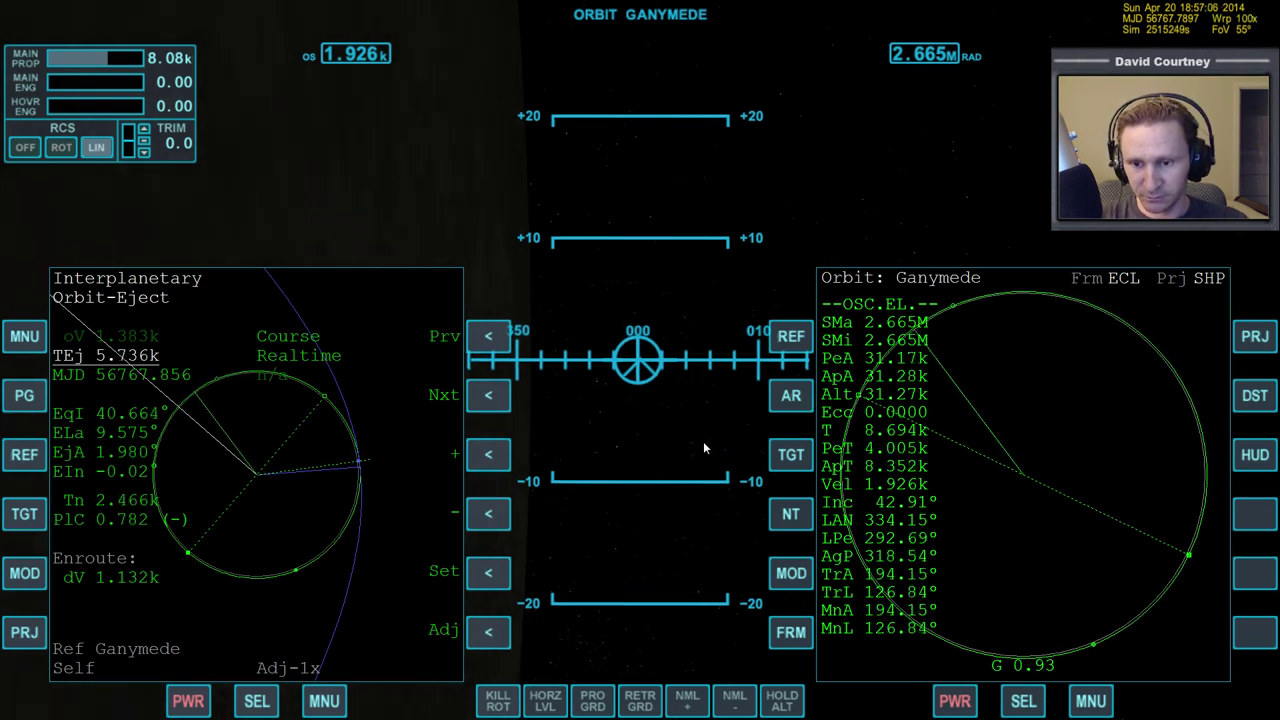
key(t)
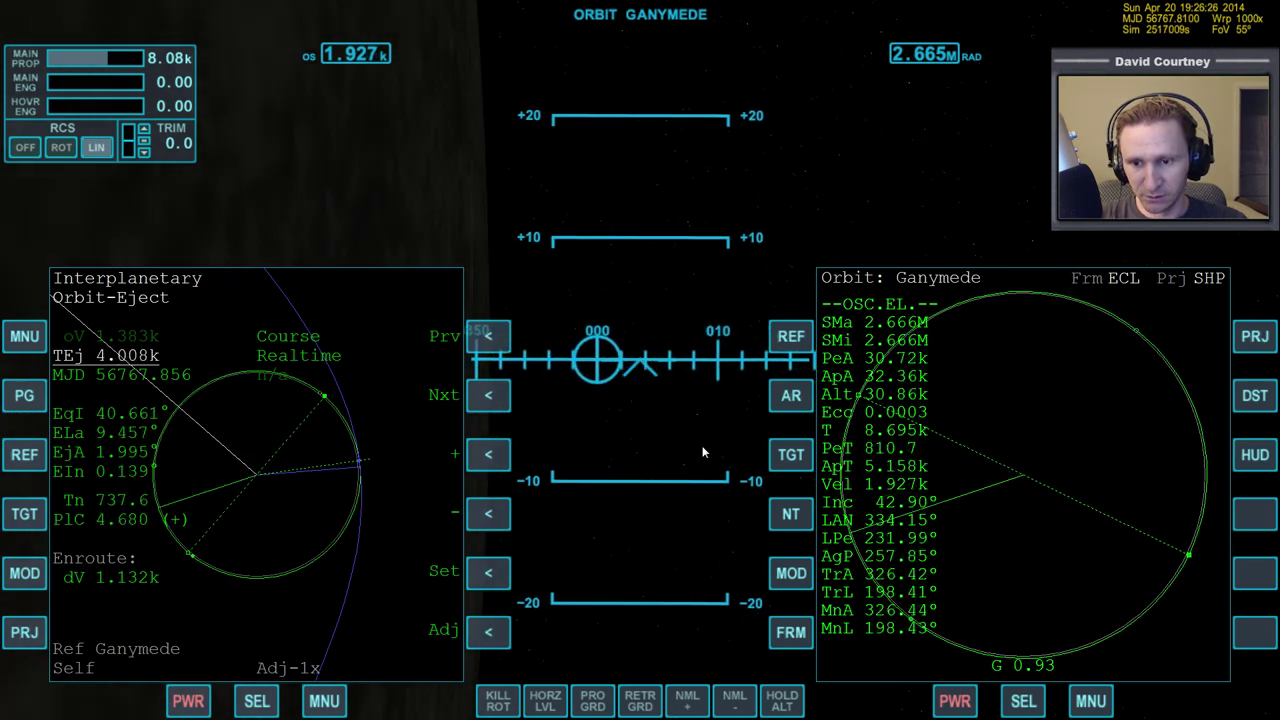
key(r)
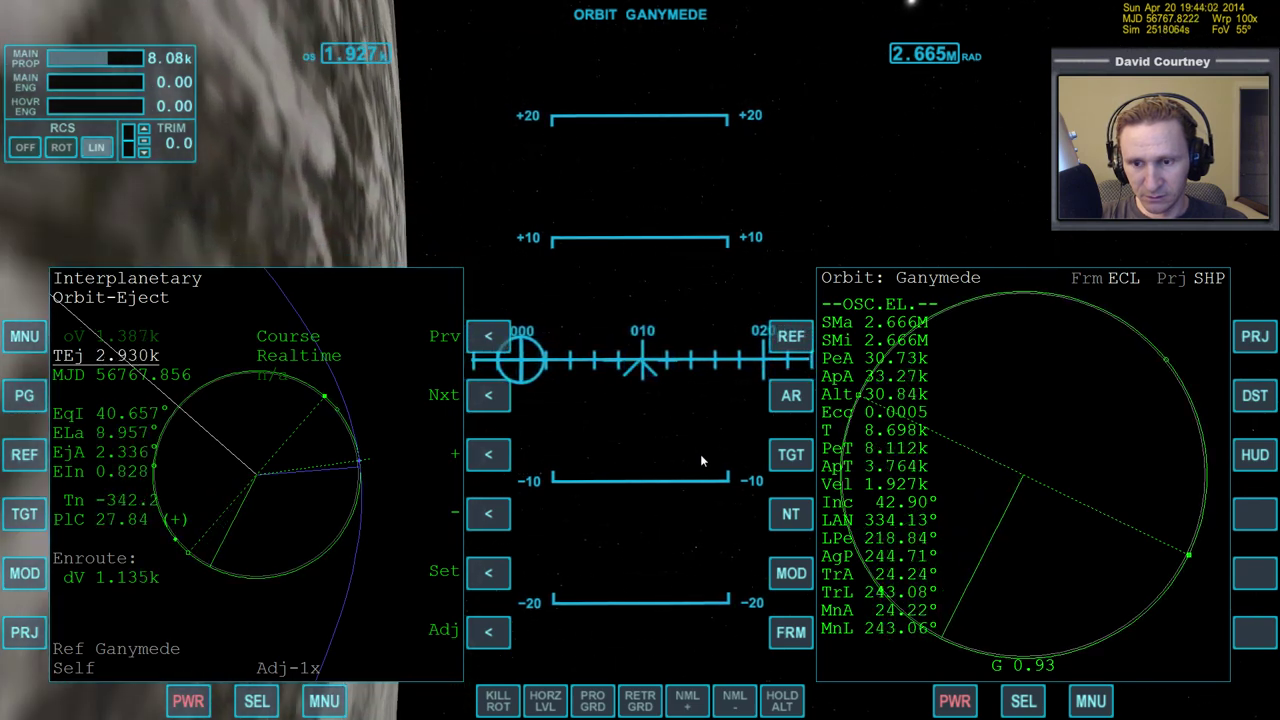
key(r)
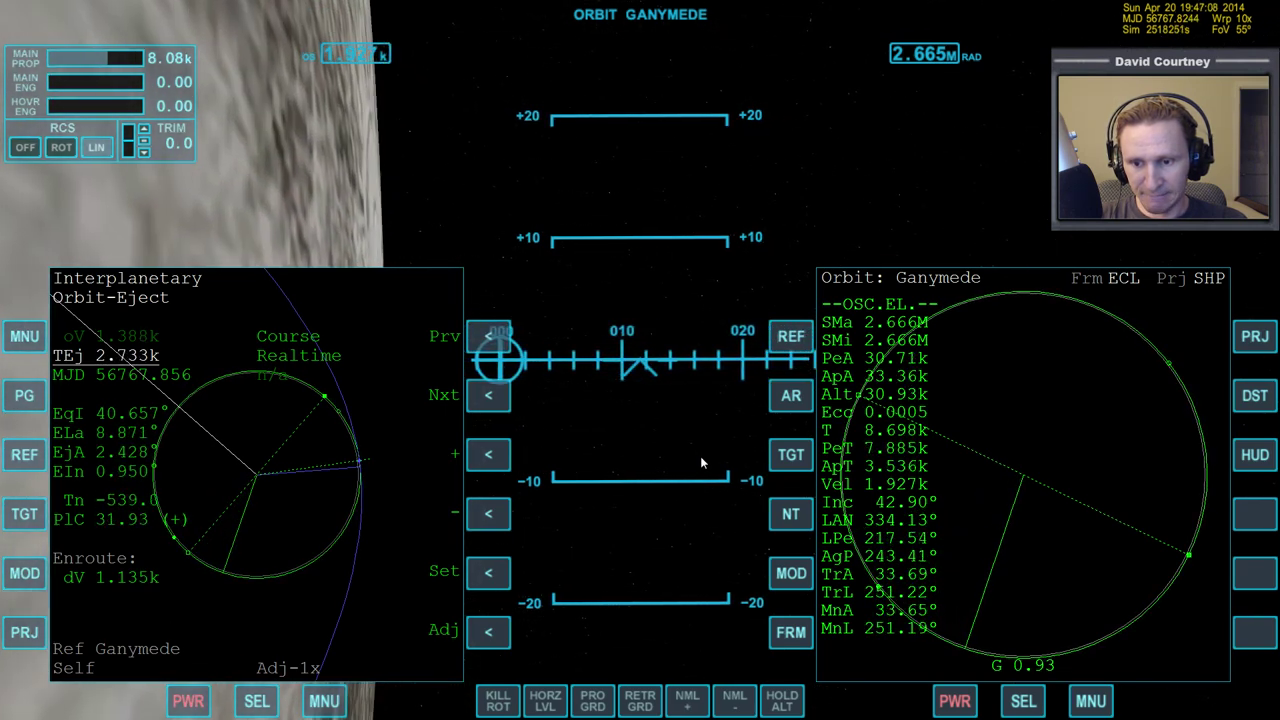
key(t)
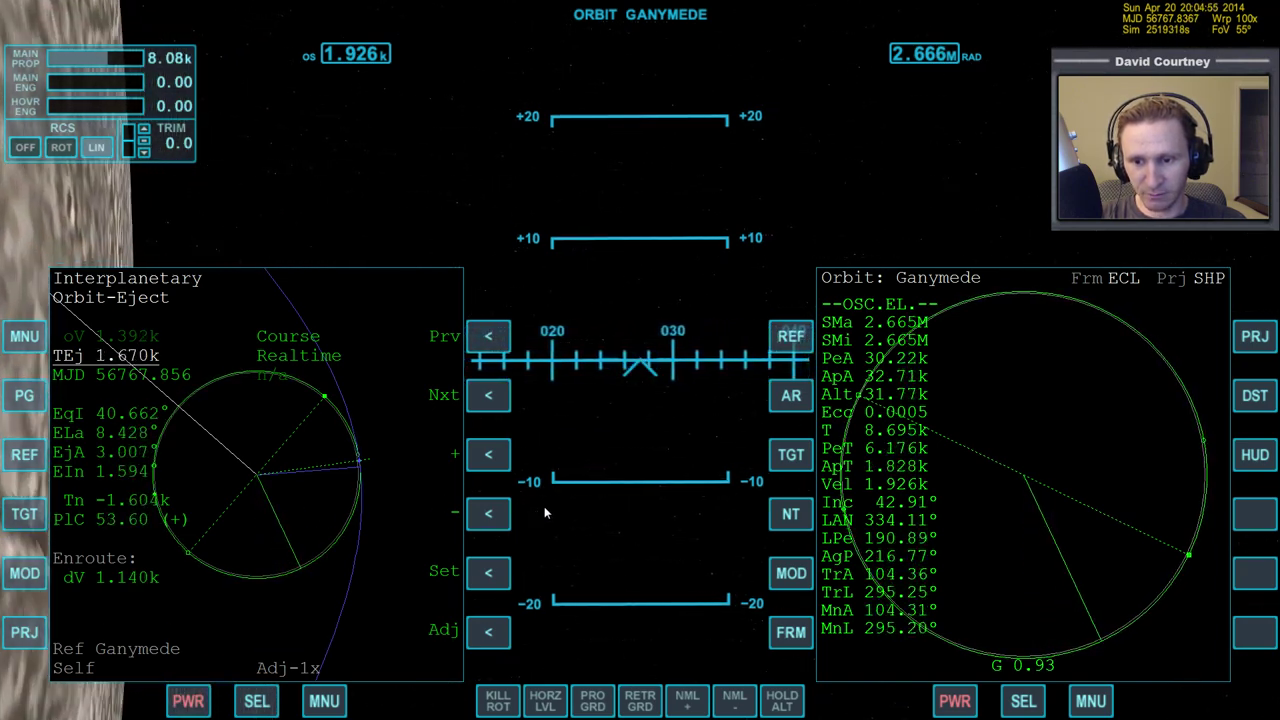
key(r)
key(r)
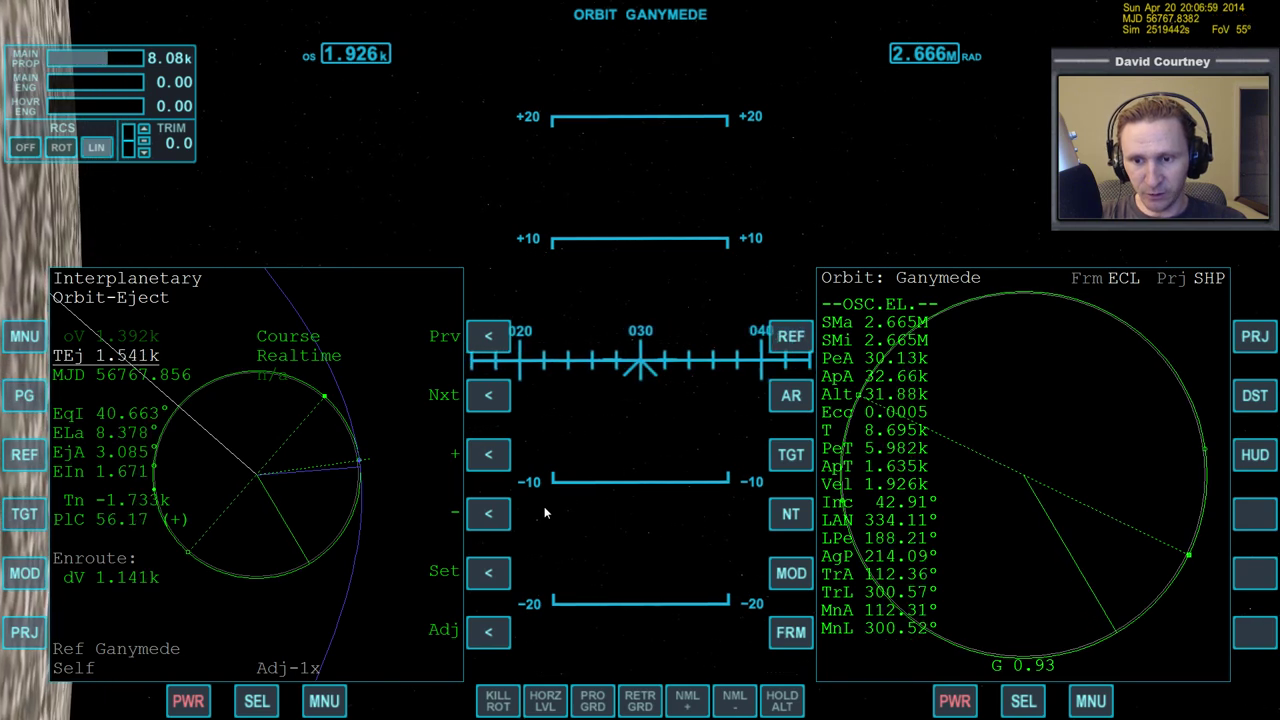
Load IMFD's Course program on the right display and highlight step 10 in the notes.
click(1023, 702)
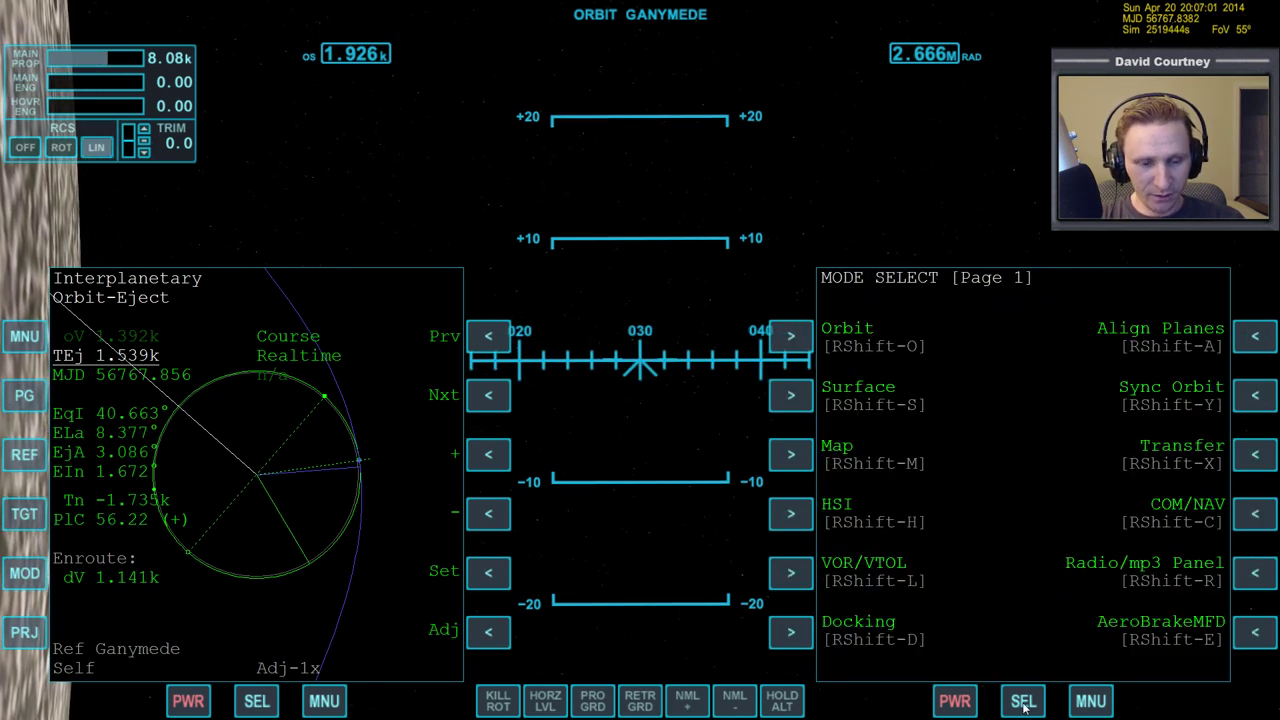
click(1023, 702)
click(793, 580)
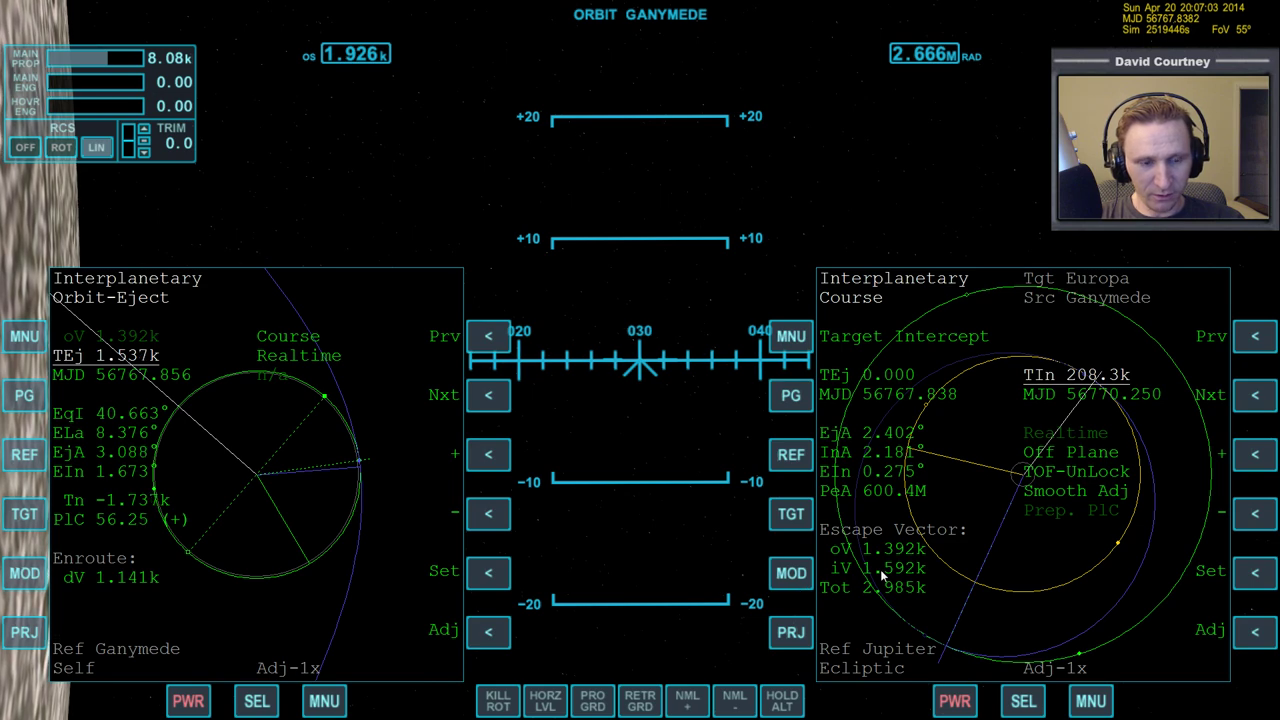
key(alt+Tab)
drag(417, 494, 557, 543)
key(alt+Tab)
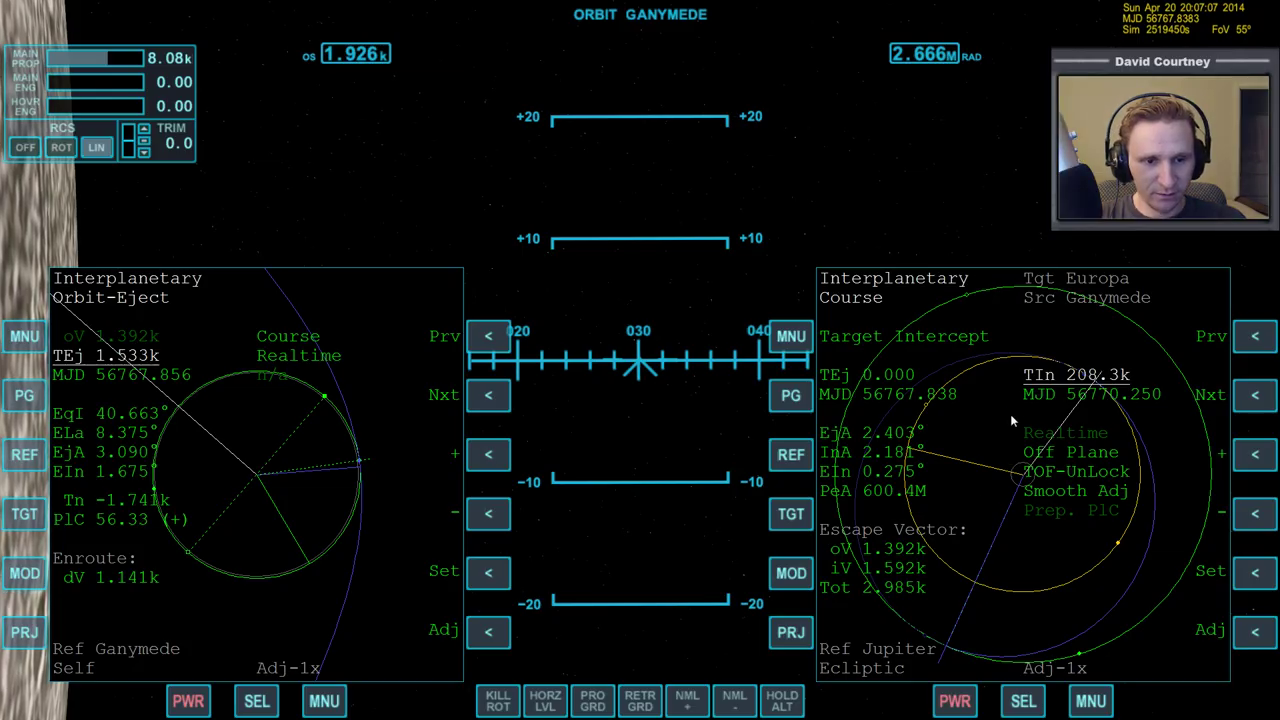
Raise the Target Intercept time to 210.3k using a 10x adjustment step.
click(1256, 456)
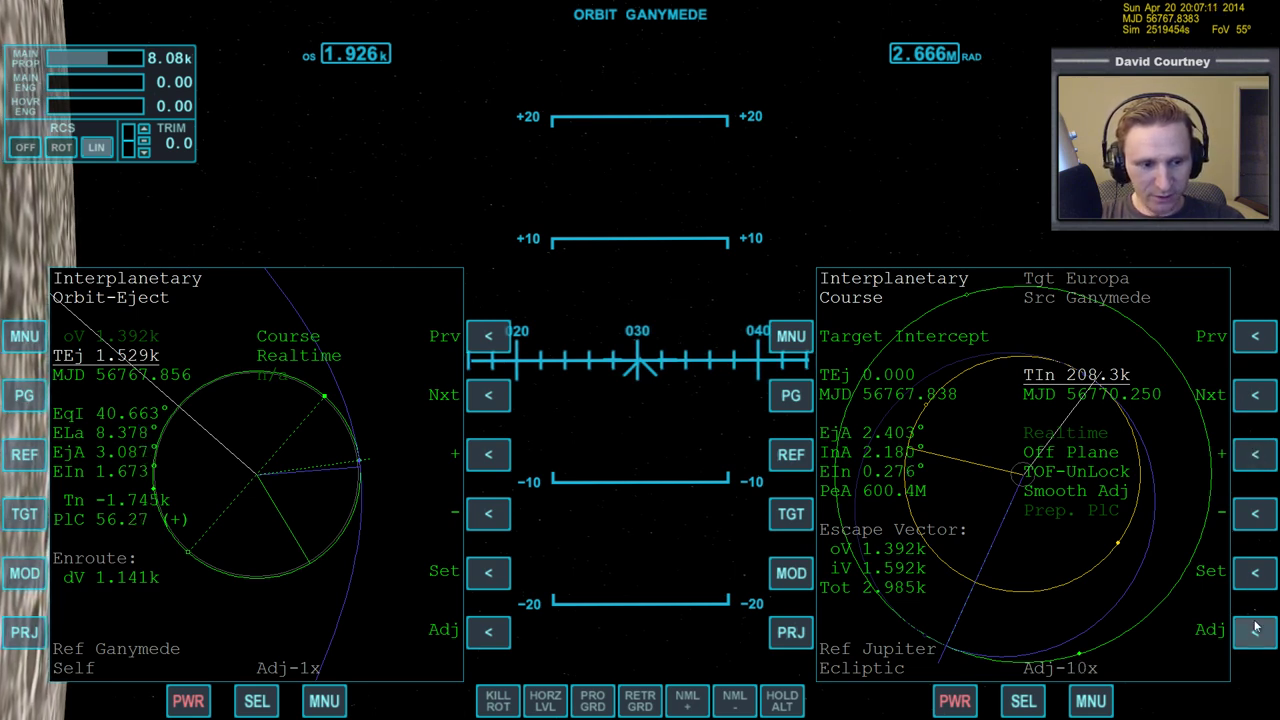
click(1260, 459)
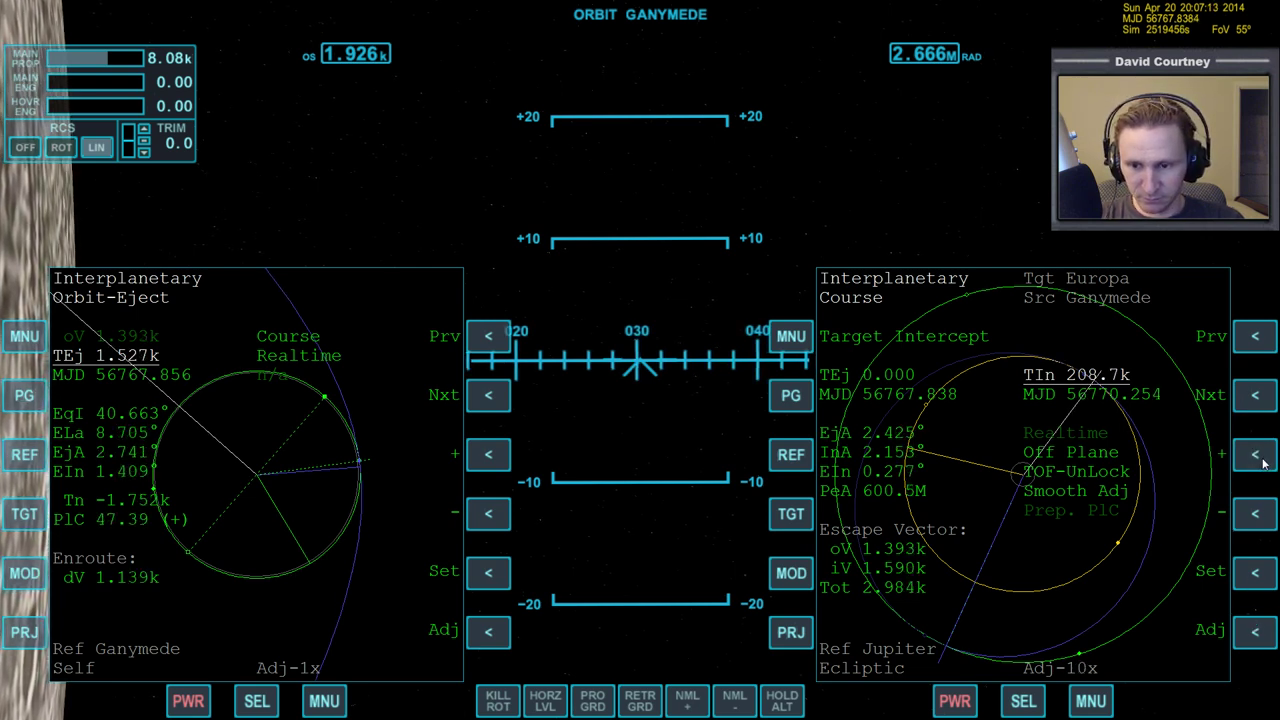
click(1262, 462)
click(1262, 462)
click(1262, 462)
click(1262, 462)
click(1262, 462)
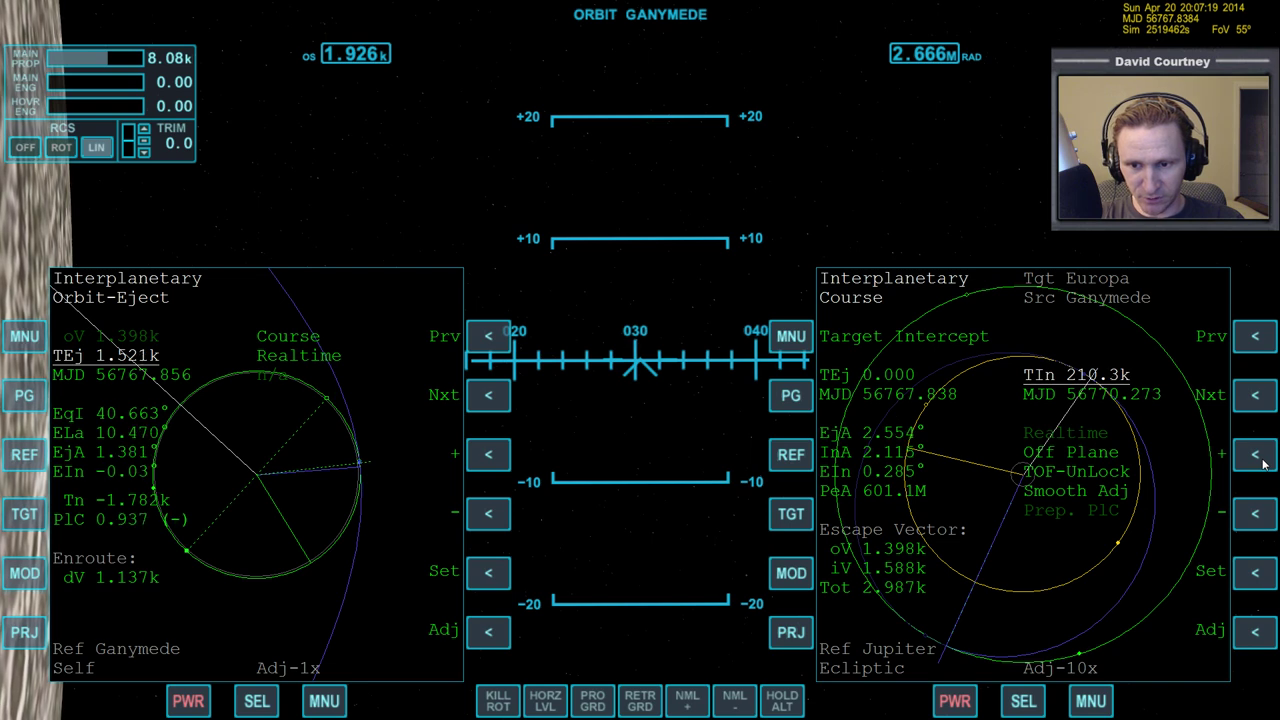
Trim the intercept time at 1x step until Orbit-Eject's EIn is about 0.01°.
click(1254, 630)
click(1254, 630)
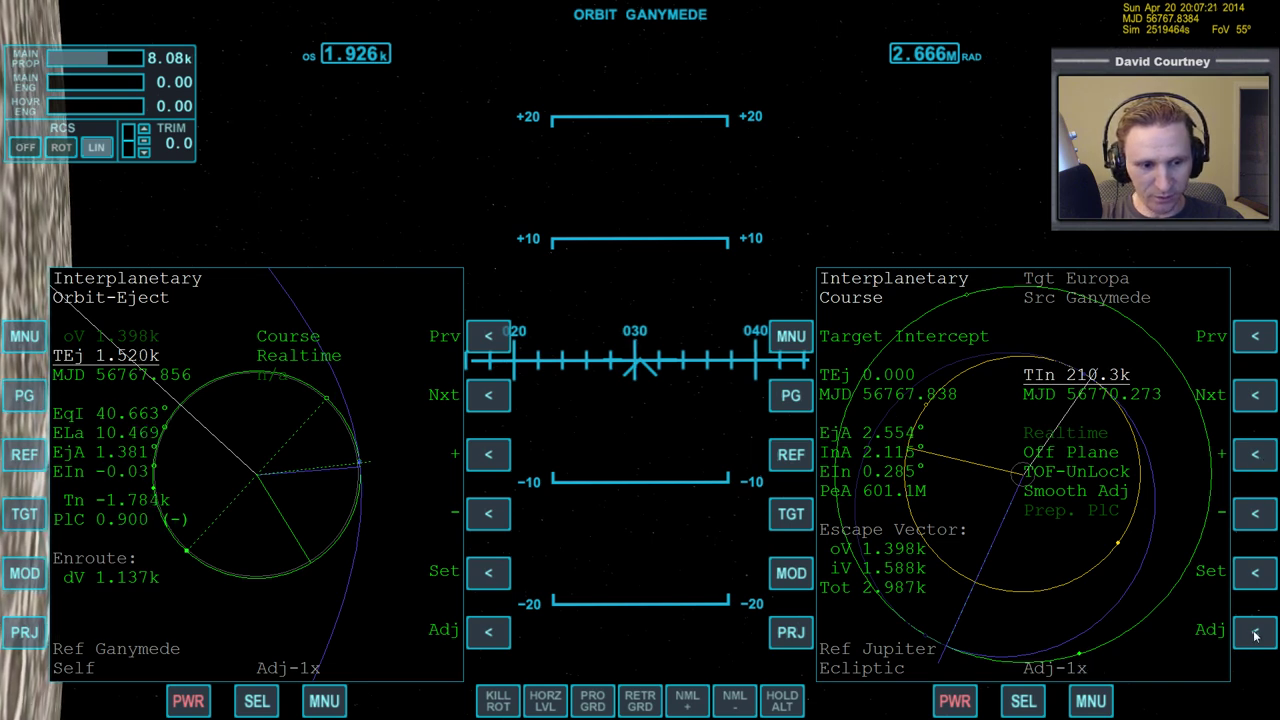
click(1258, 516)
click(1258, 516)
click(1258, 516)
click(1258, 516)
click(1257, 518)
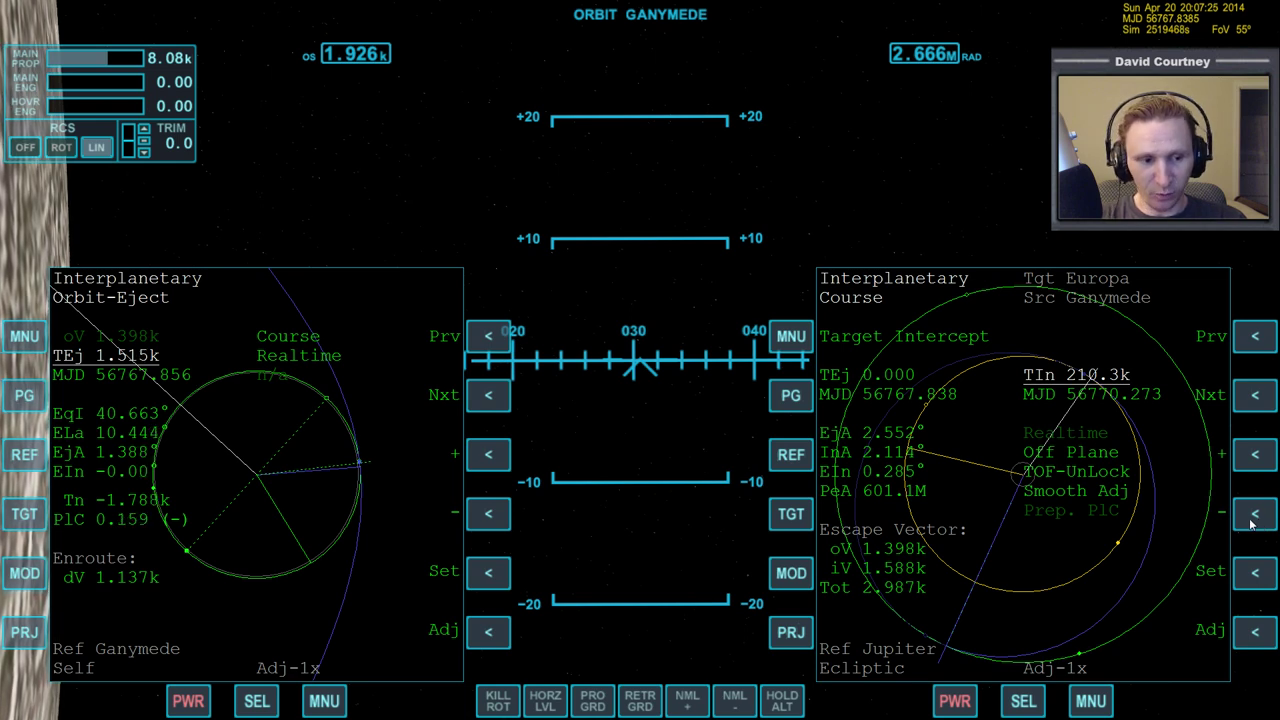
click(1251, 520)
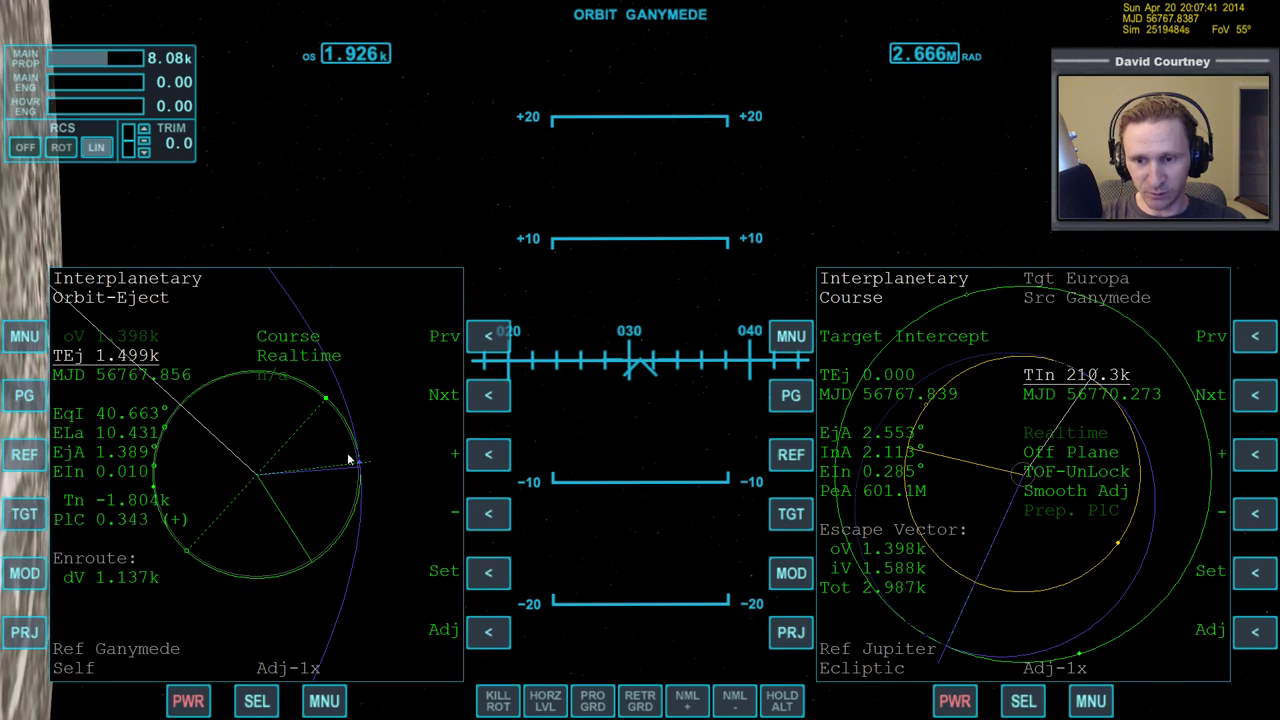
key(alt+Tab)
click(946, 514)
Scroll the notes down to Part 3, highlight its step 1, then return to the simulator.
scroll(960, 498, down, 1)
scroll(960, 498, down, 5)
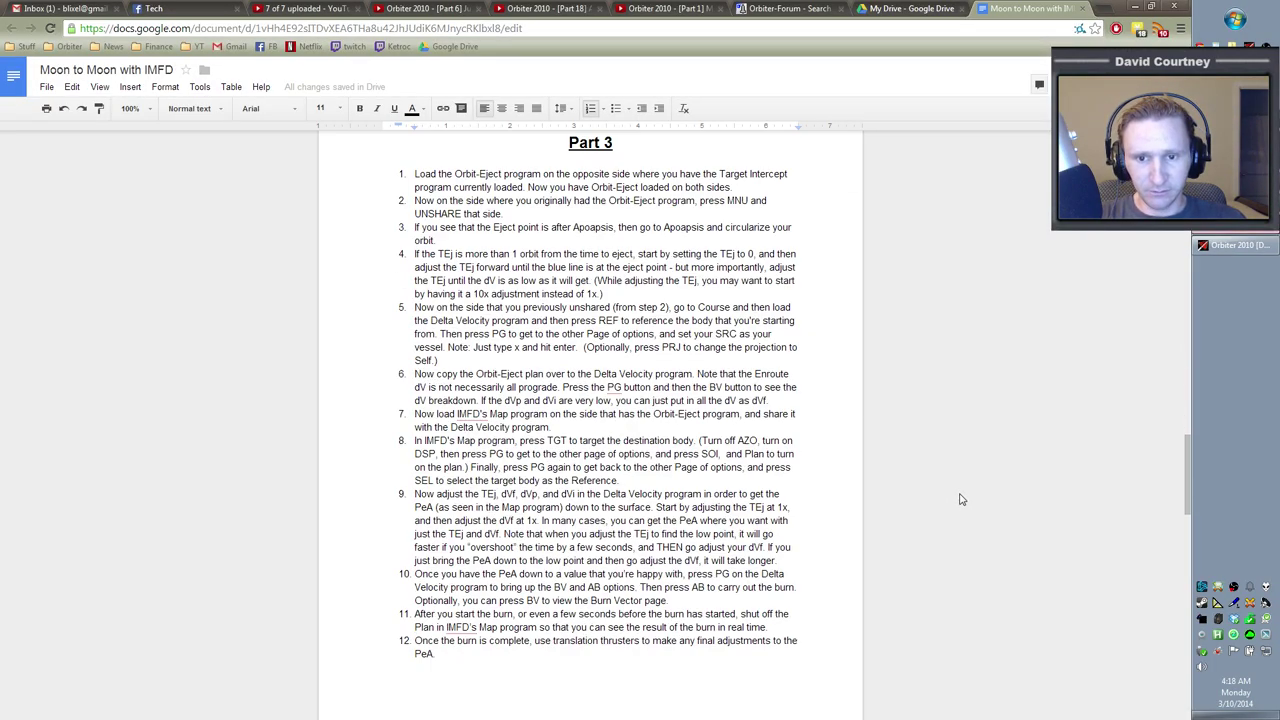
key(alt+Tab)
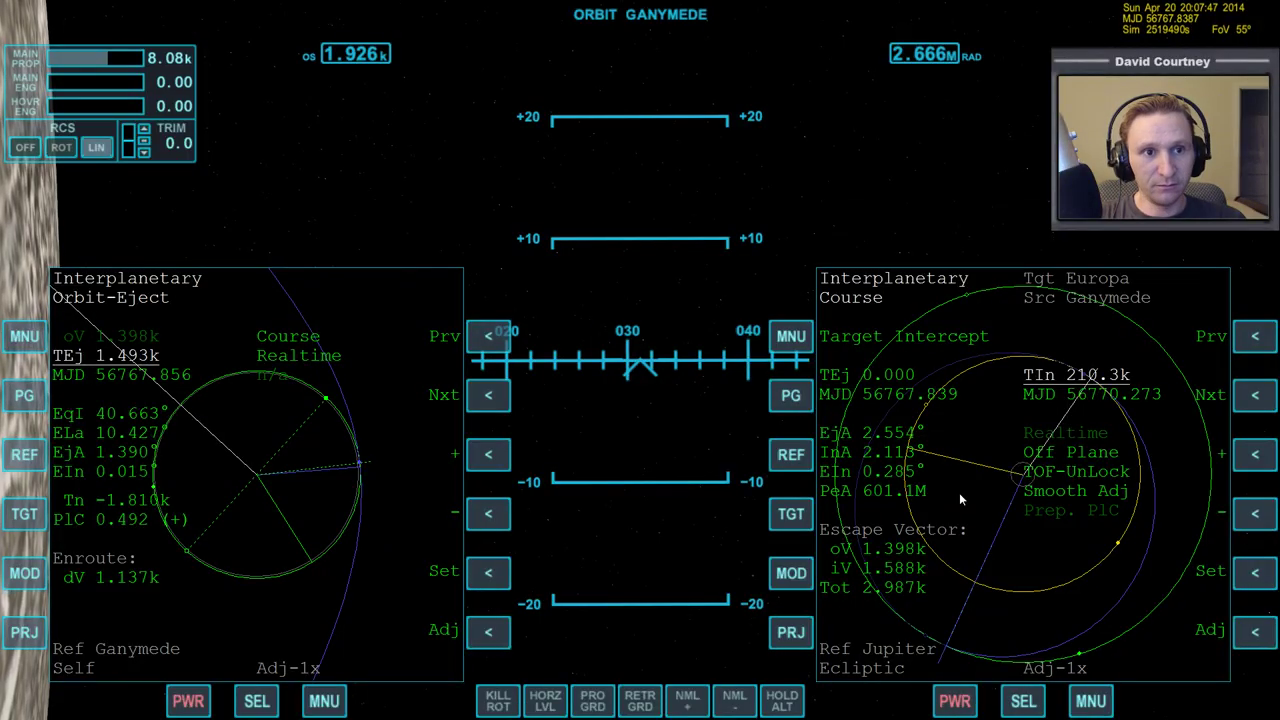
key(alt+Tab)
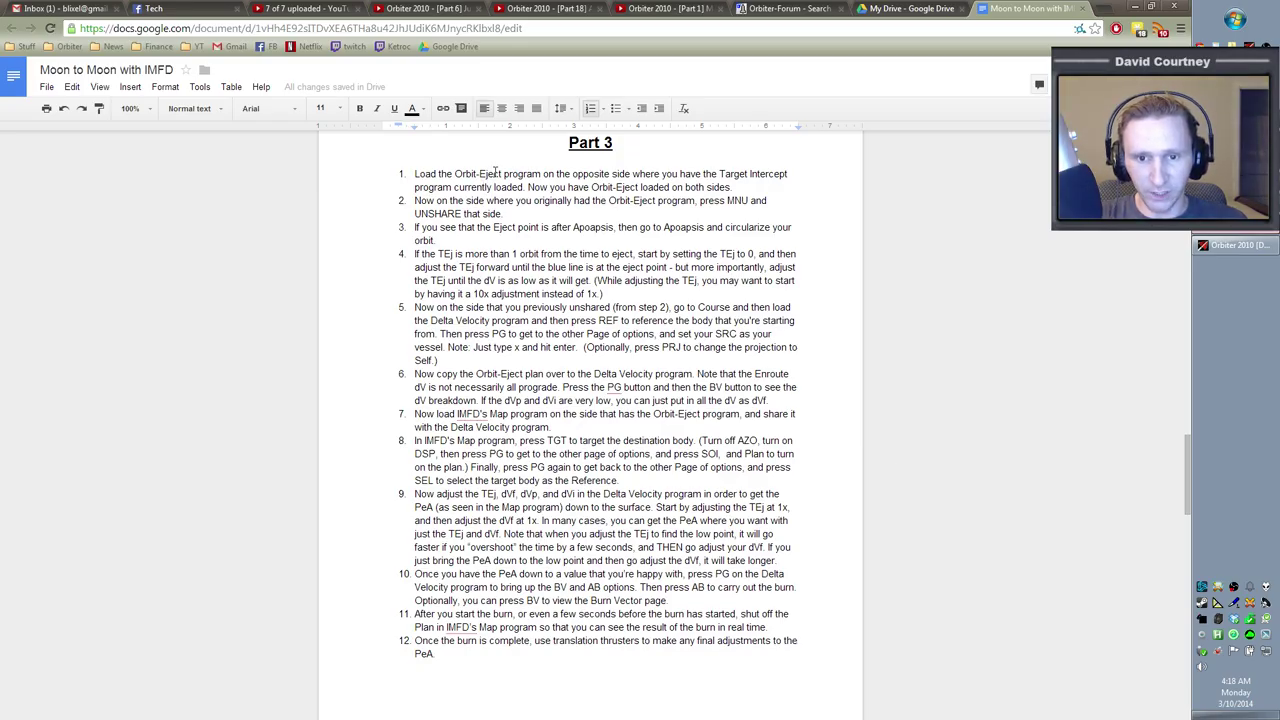
drag(740, 187, 416, 181)
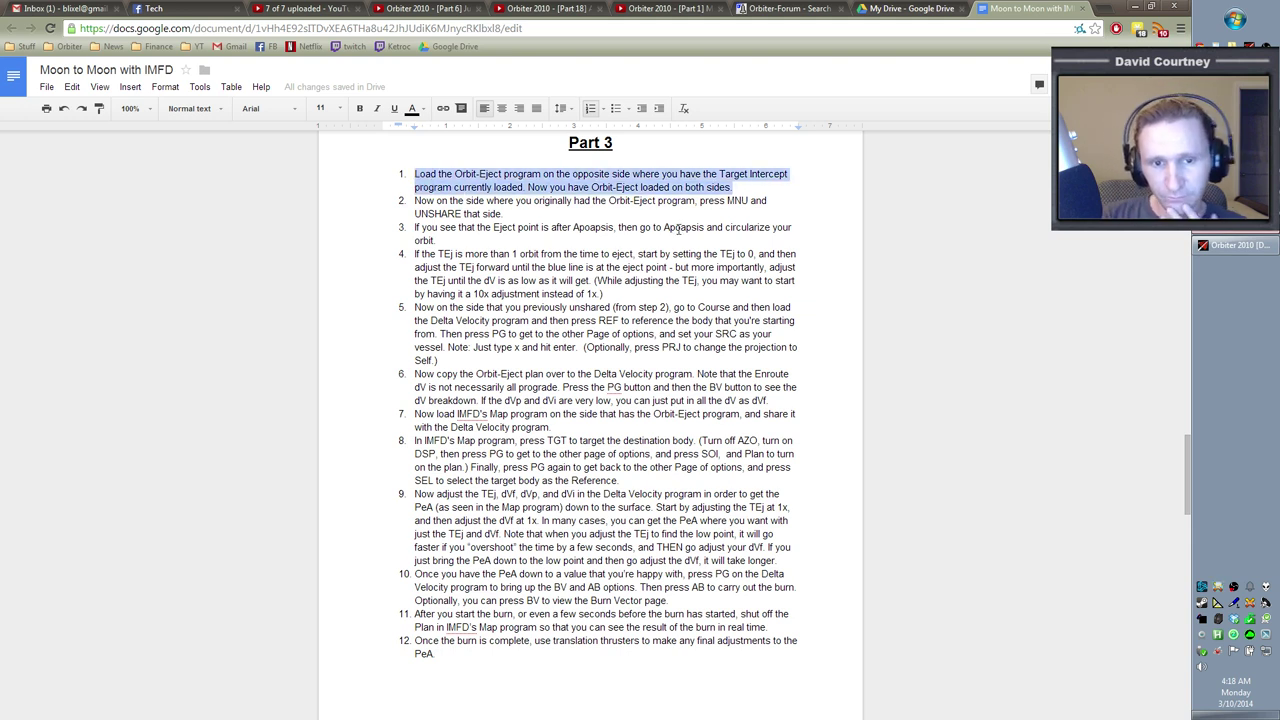
key(alt+Tab)
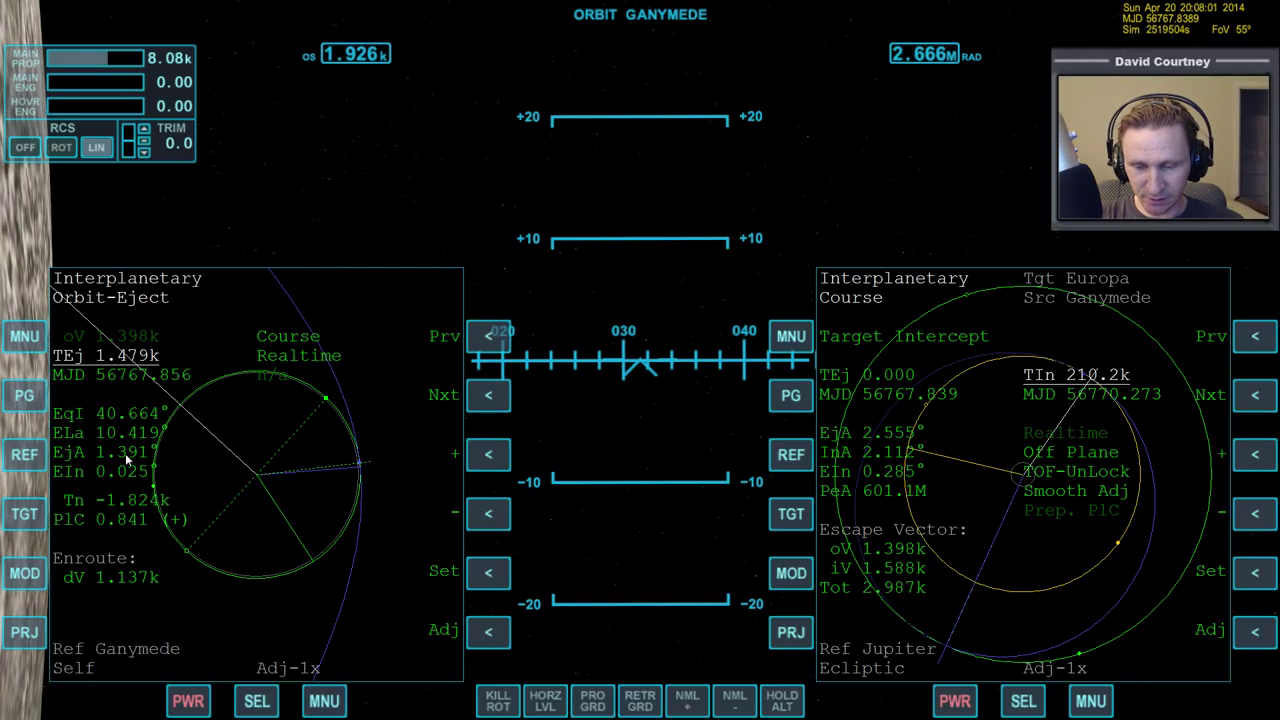
Load Orbit-Eject on the right display, then highlight Part 3 step 2 in the notes.
click(790, 336)
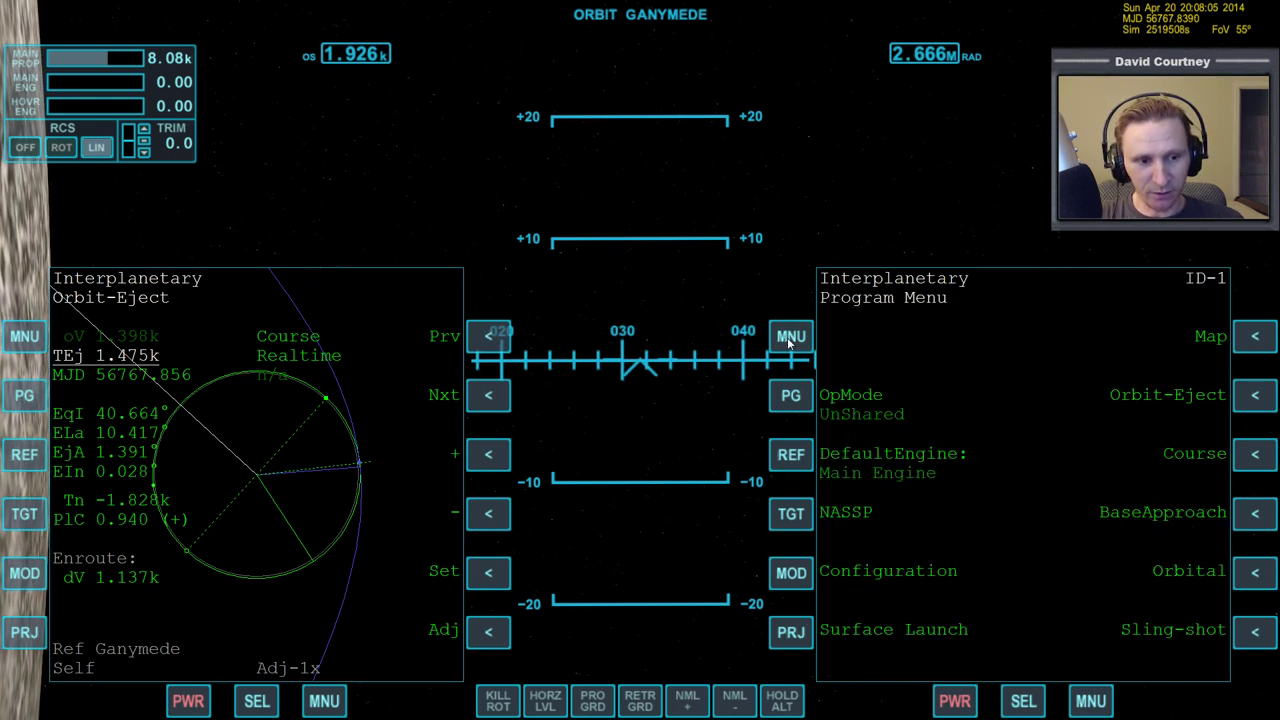
click(1254, 396)
key(alt+Tab)
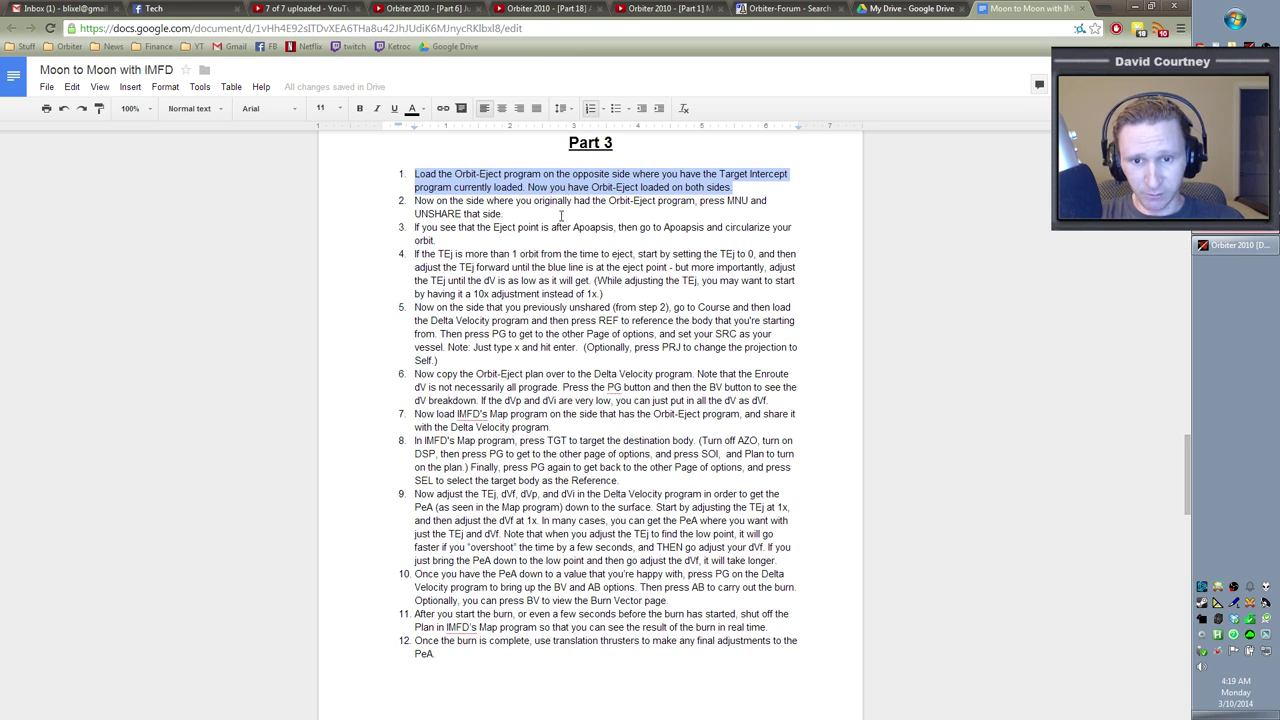
click(511, 212)
drag(511, 211, 495, 200)
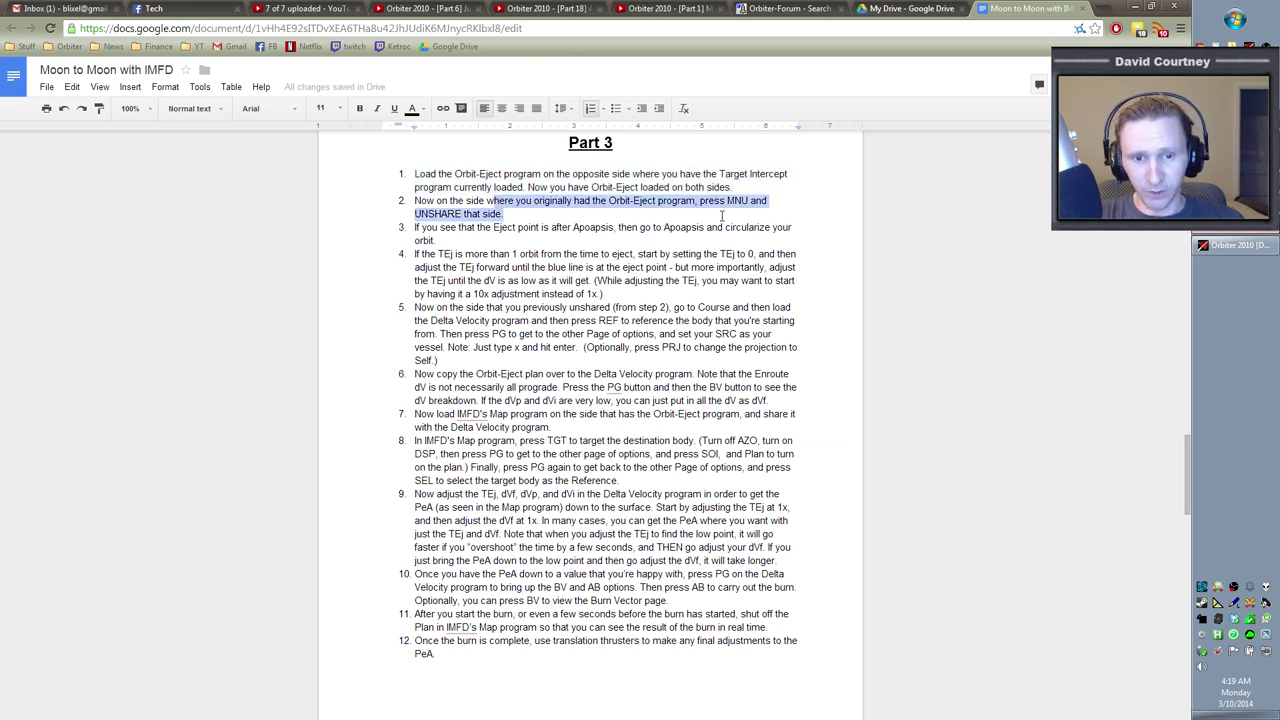
key(alt+Tab)
Switch the left display's IMFD OpMode to UnShared and go back to the notes.
click(24, 336)
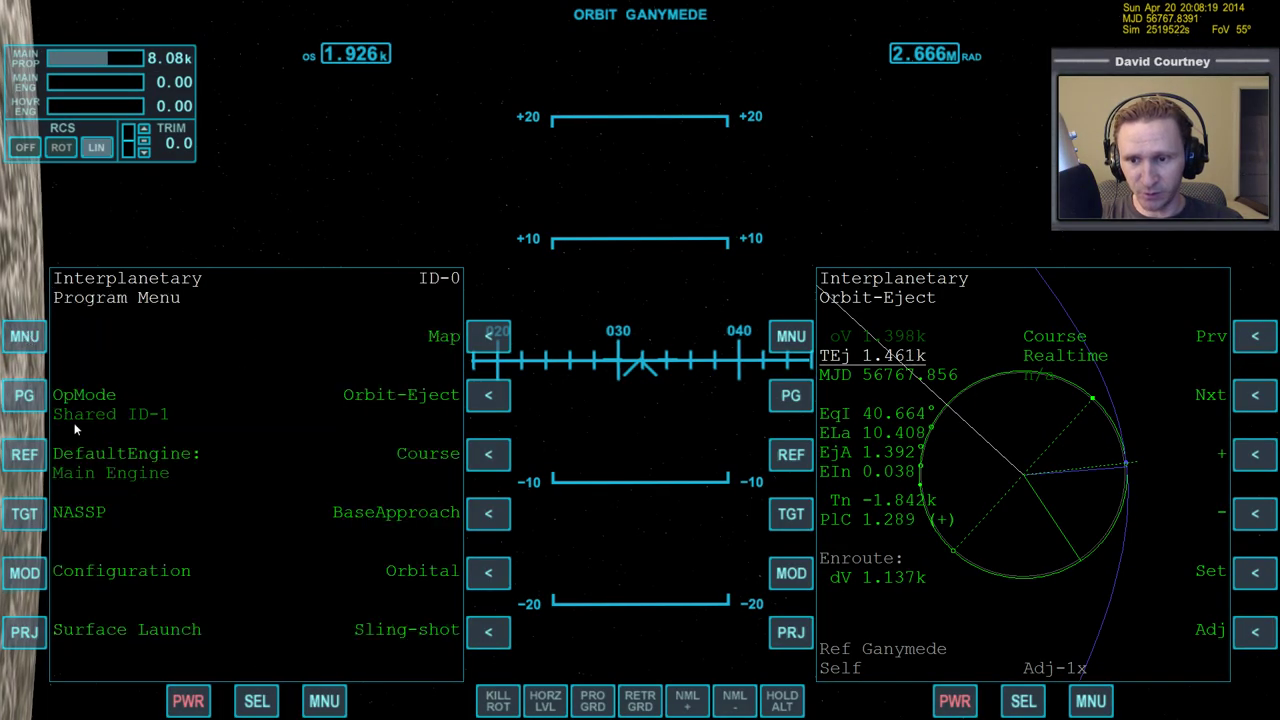
click(72, 420)
key(Return)
key(alt+Tab)
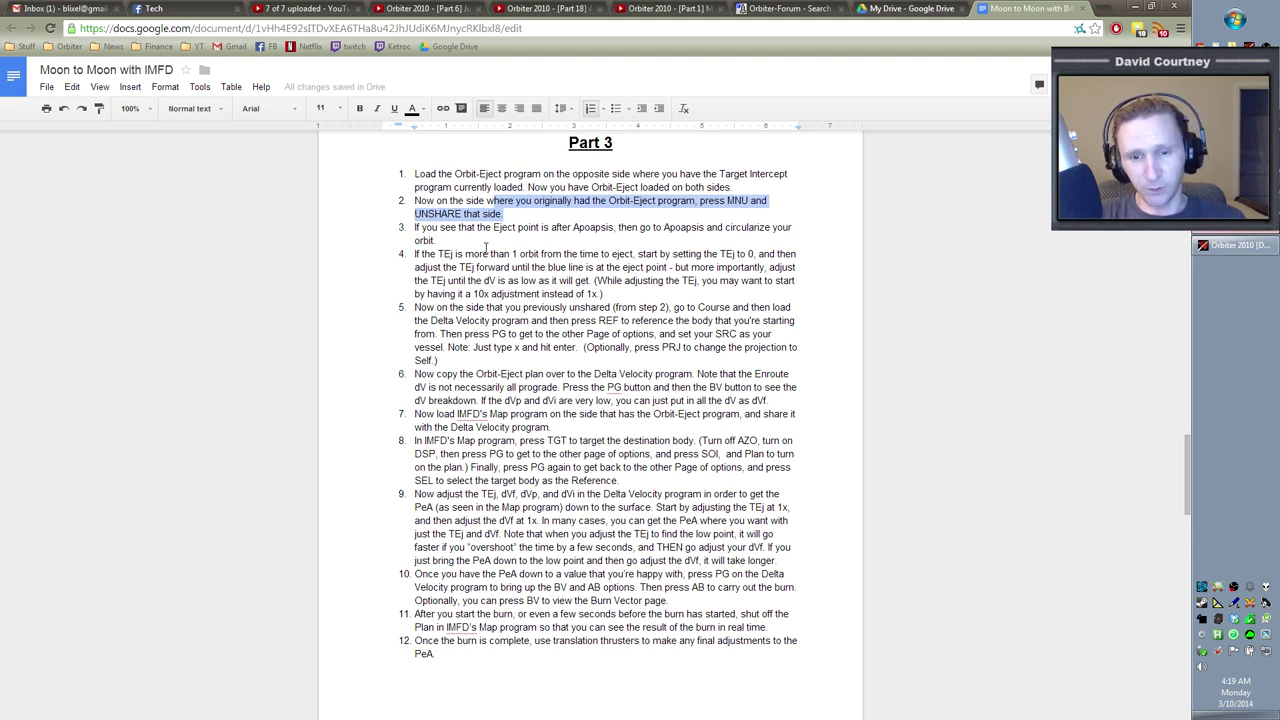
Delete Part 3's step 3 on circularizing when Eject is after Apoapsis, including its empty list item.
click(517, 247)
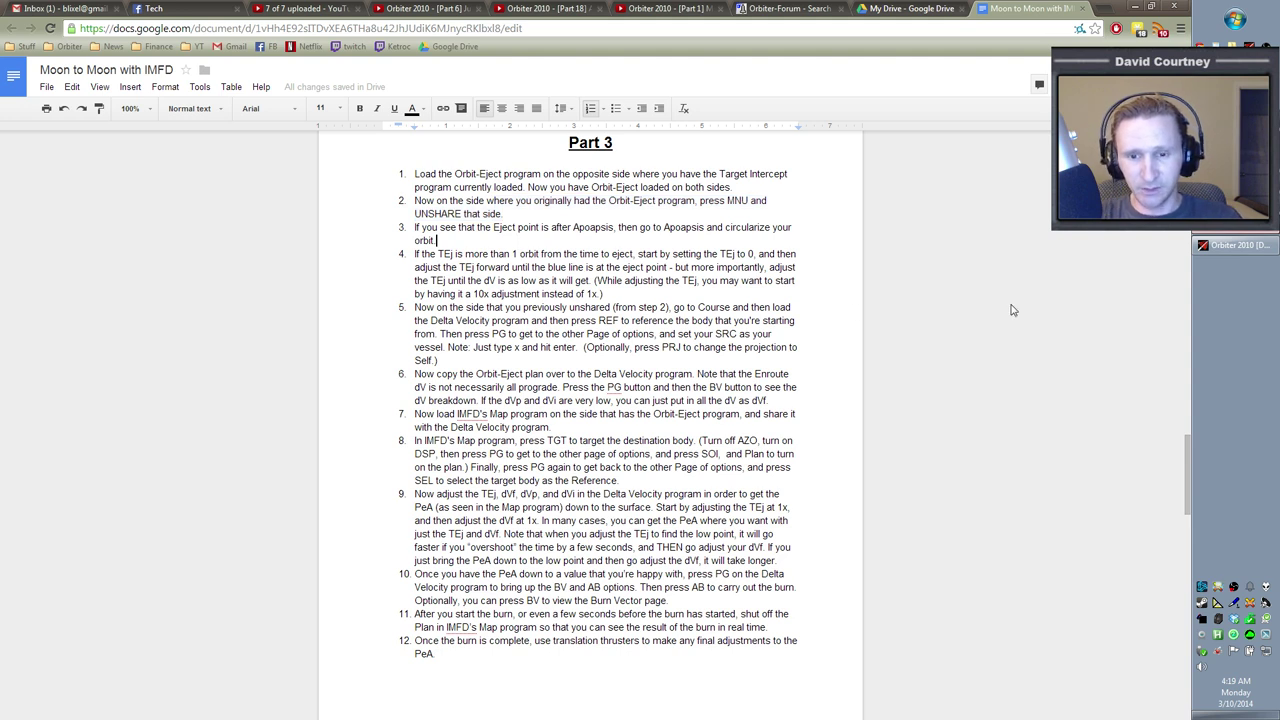
key(shift+Up)
key(BackSpace)
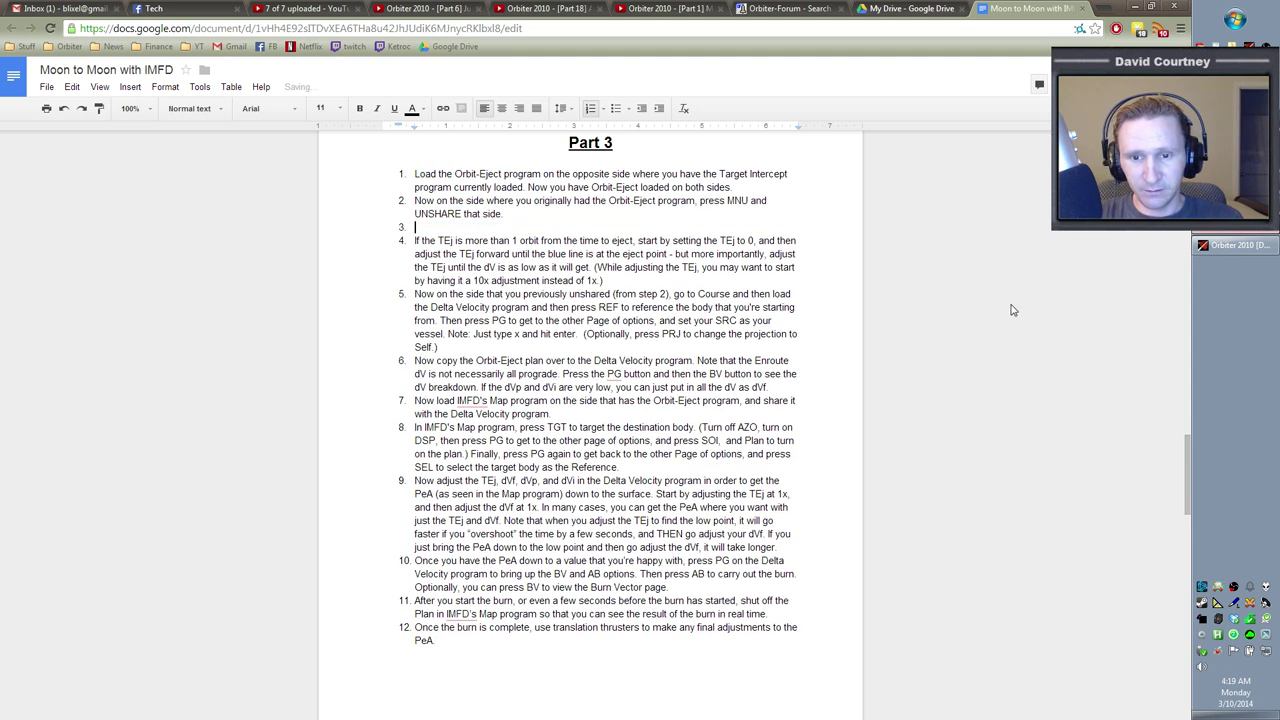
key(Delete)
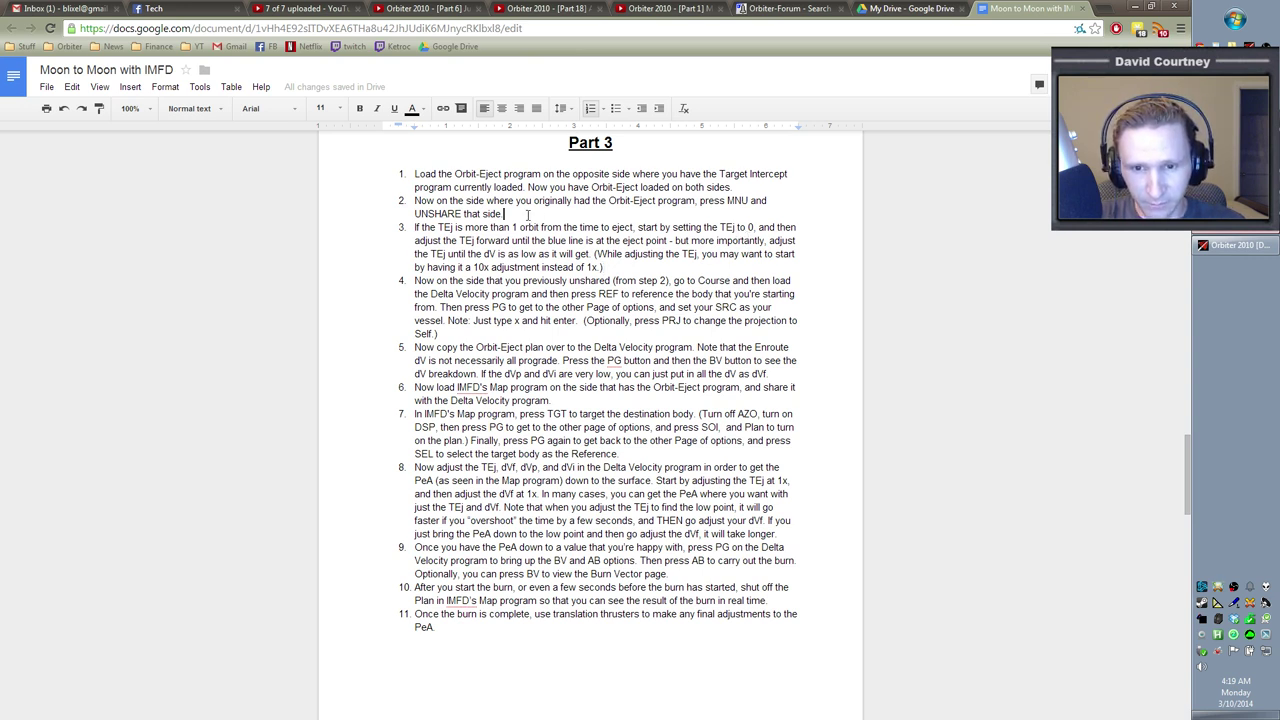
key(alt+Tab)
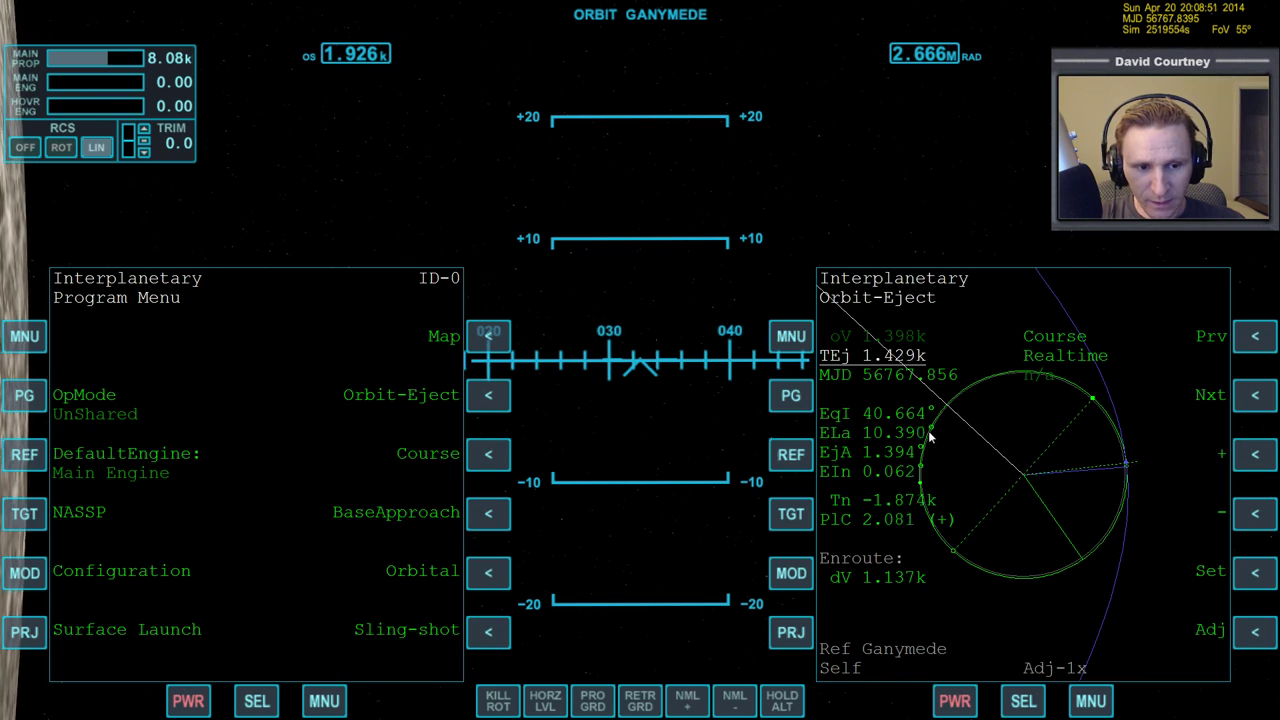
key(alt+Tab)
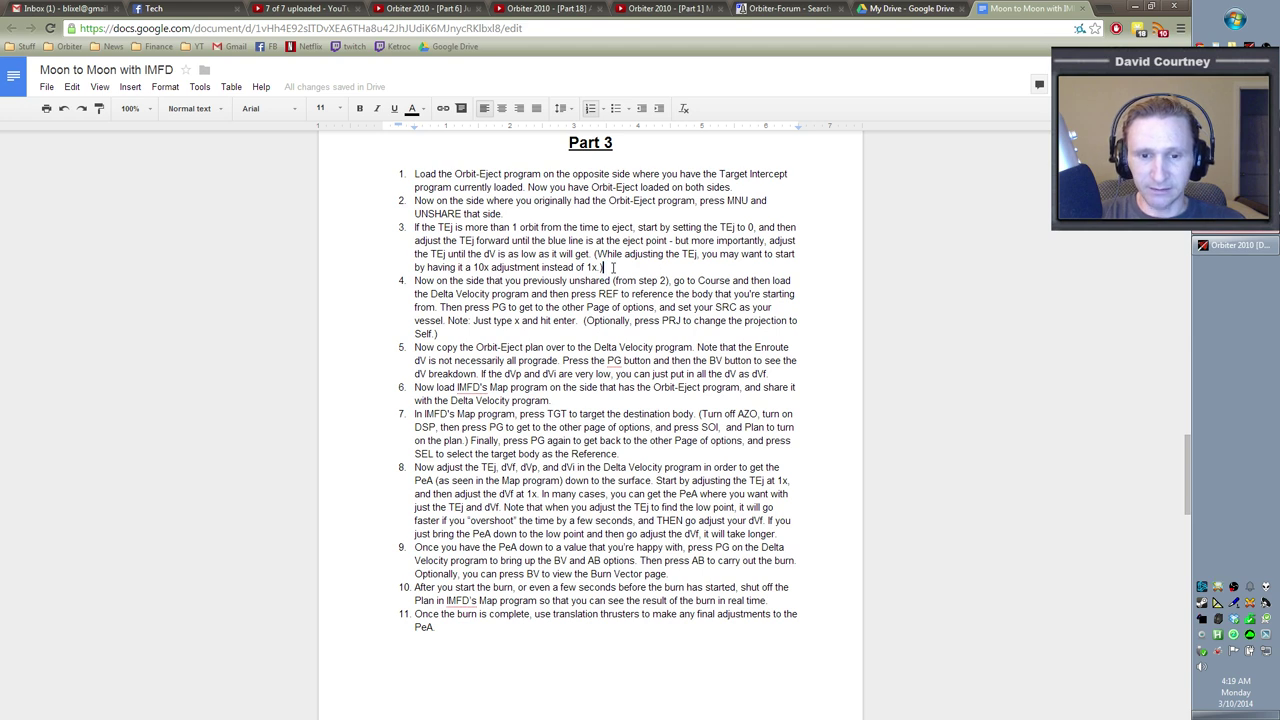
Highlight the new step 3 on adjusting TEj, then step 4, and return to the flight screen.
drag(609, 266, 418, 228)
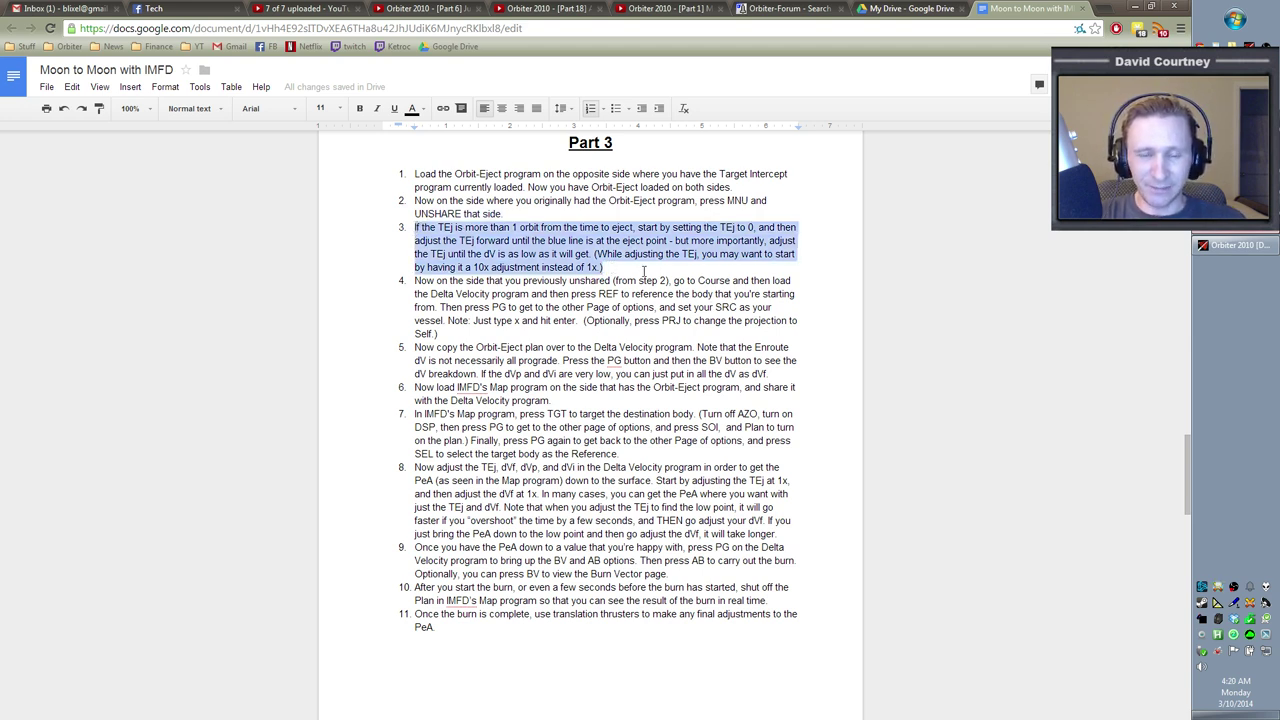
click(628, 265)
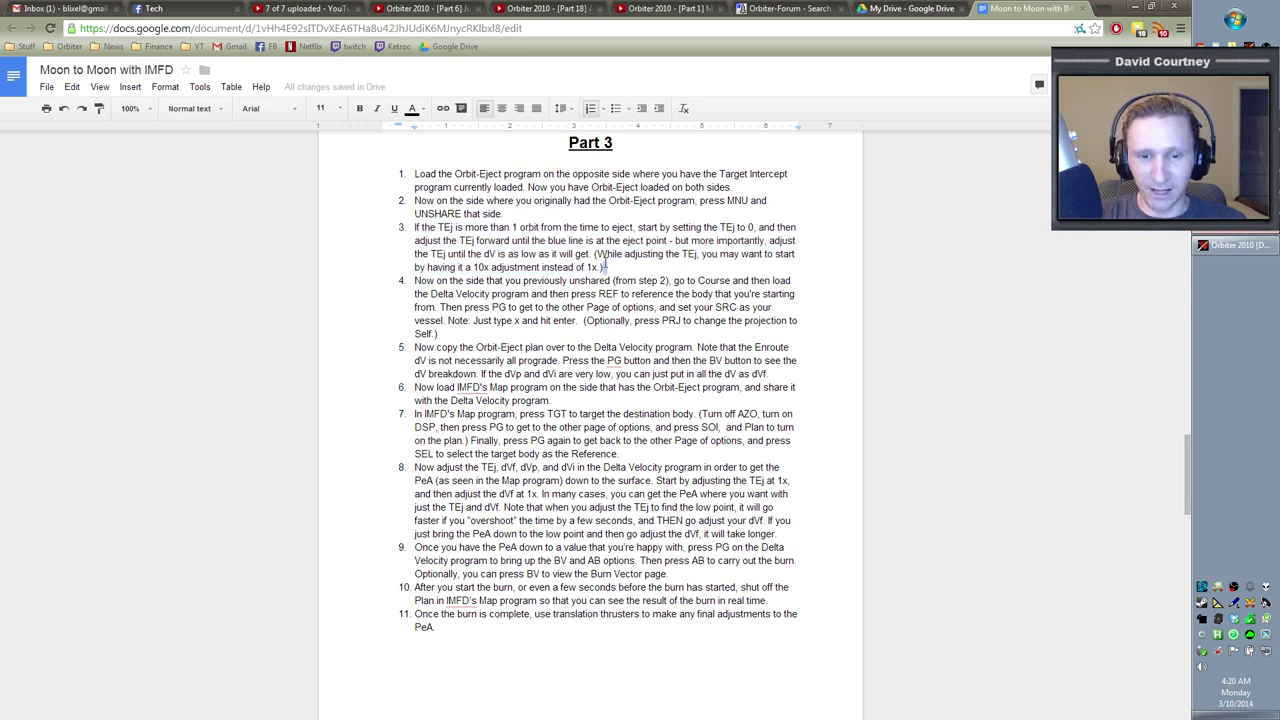
drag(600, 265, 415, 228)
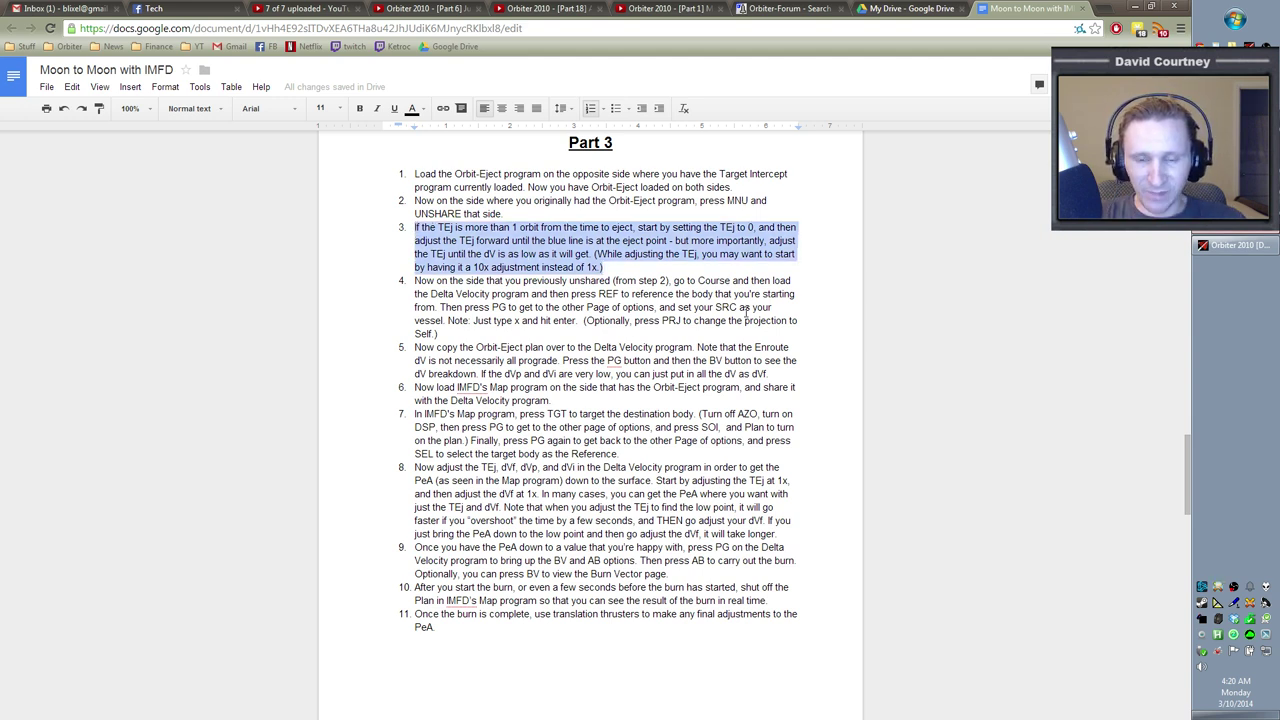
key(alt+Tab)
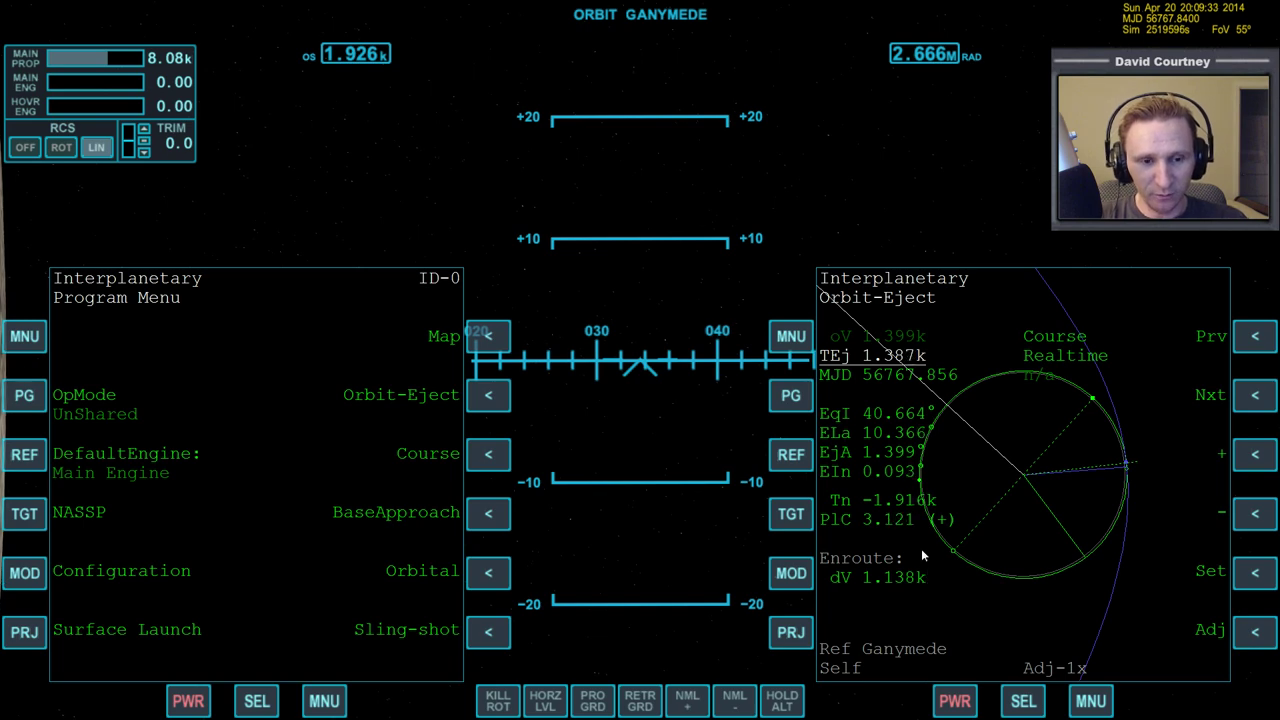
key(alt+Tab)
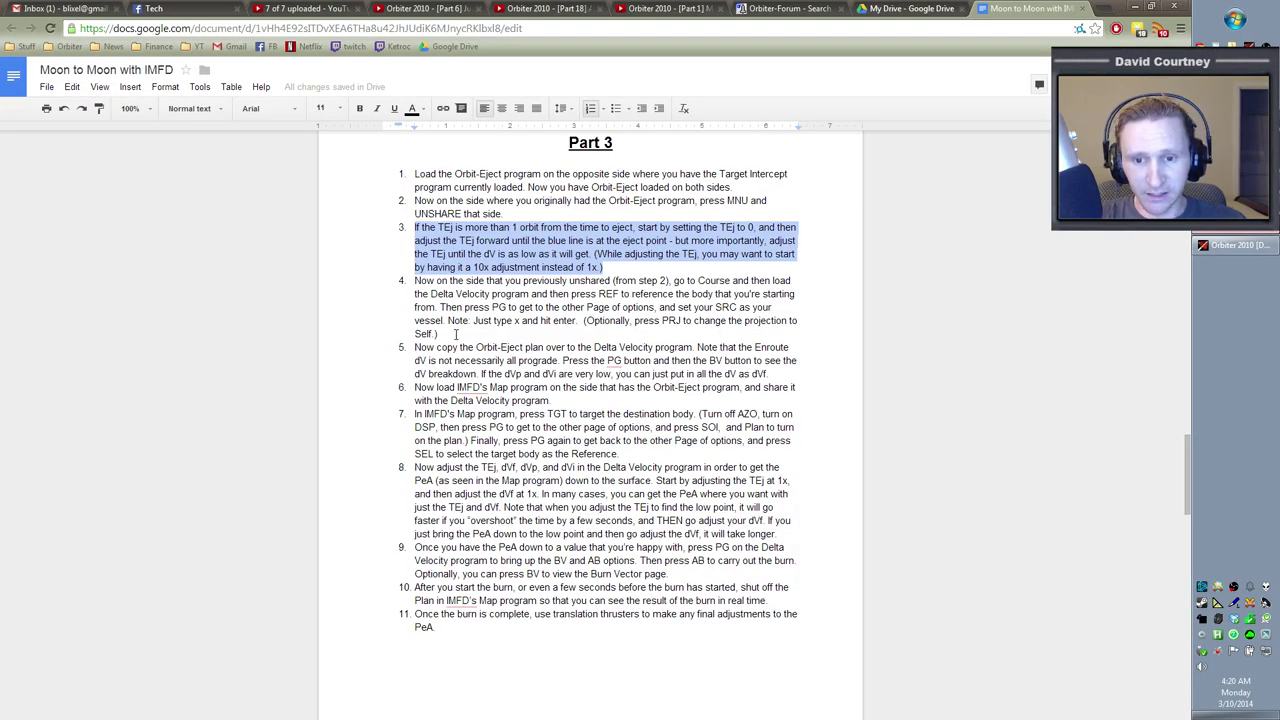
drag(440, 334, 419, 285)
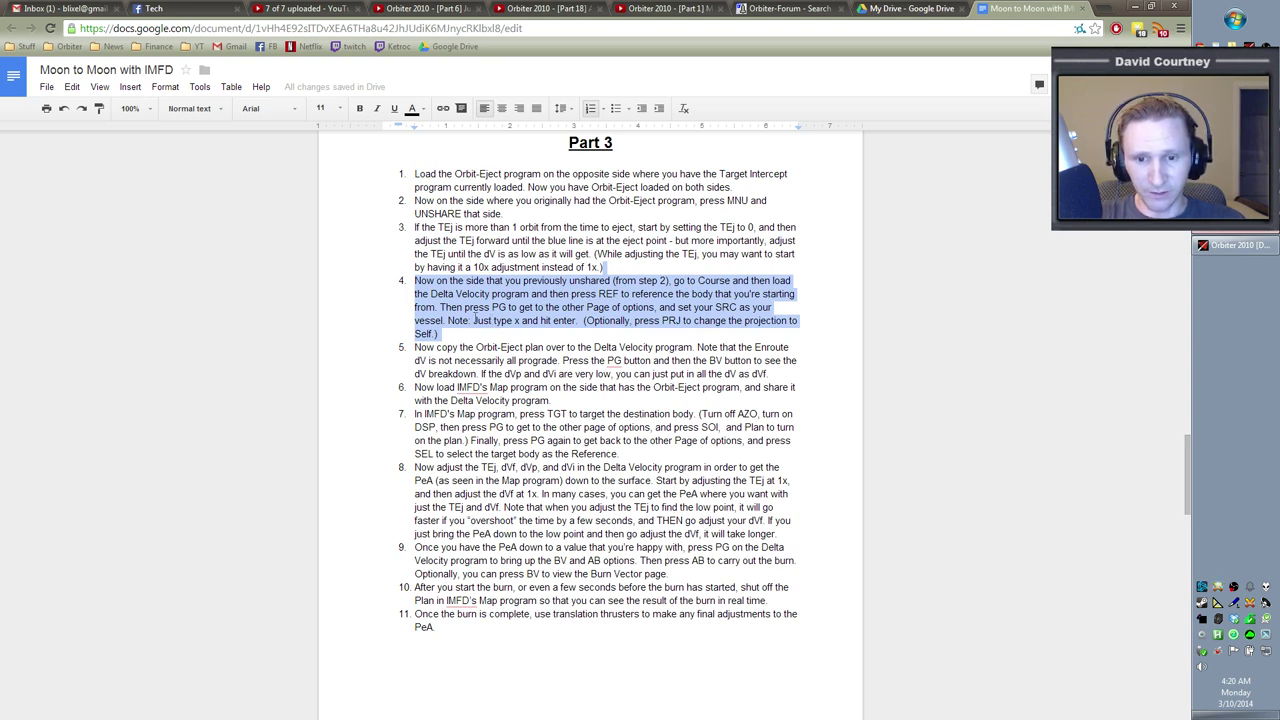
key(alt+Tab)
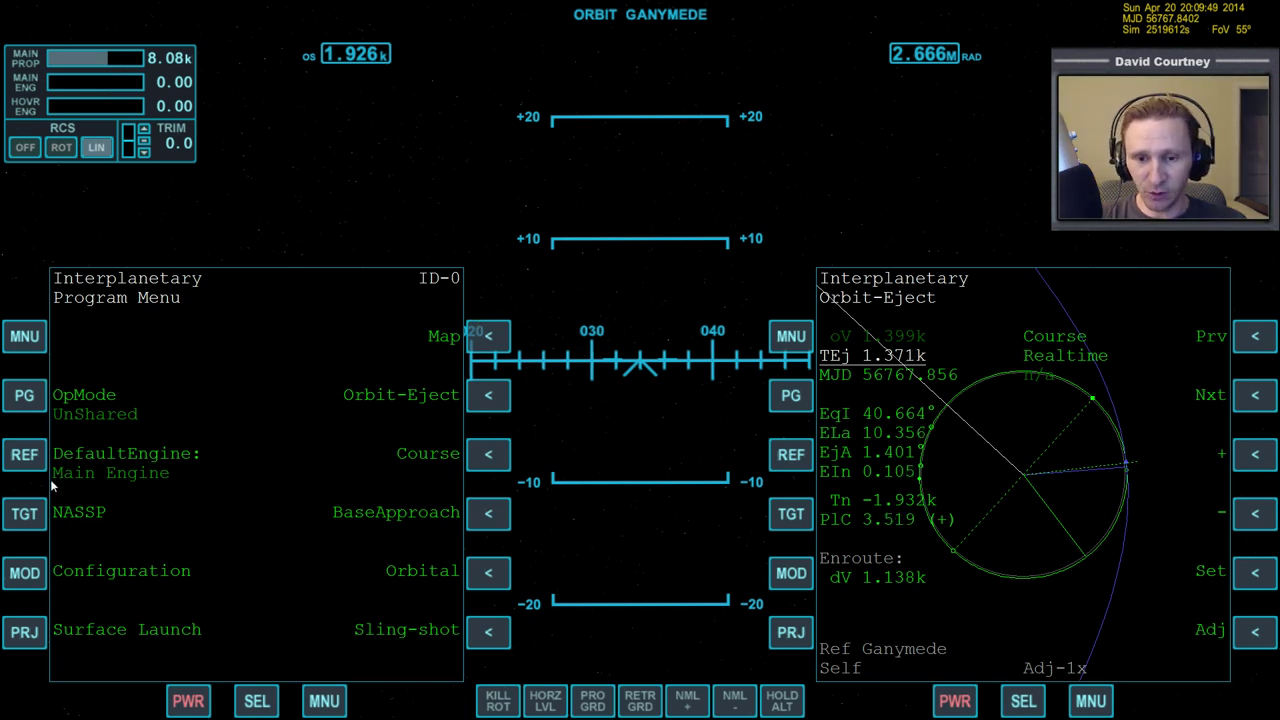
Load the Delta Velocity program on the left display with Ganymede as reference body.
click(490, 456)
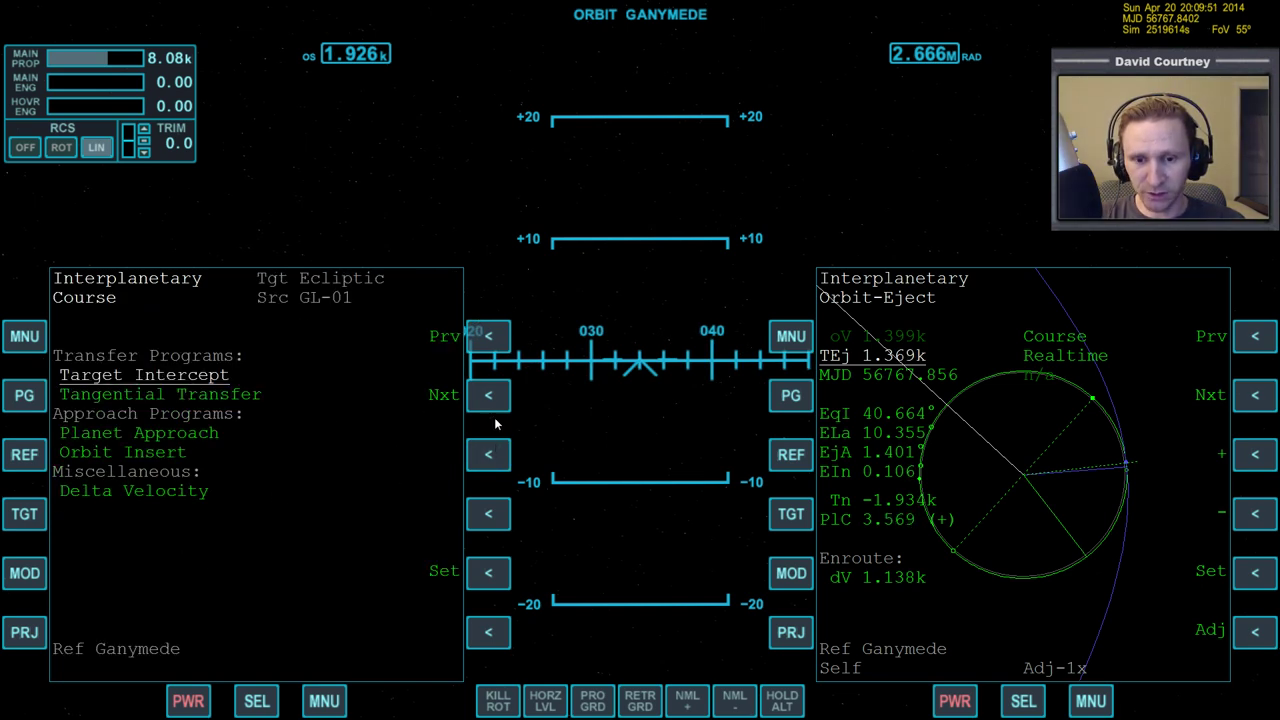
click(485, 395)
click(483, 395)
click(488, 571)
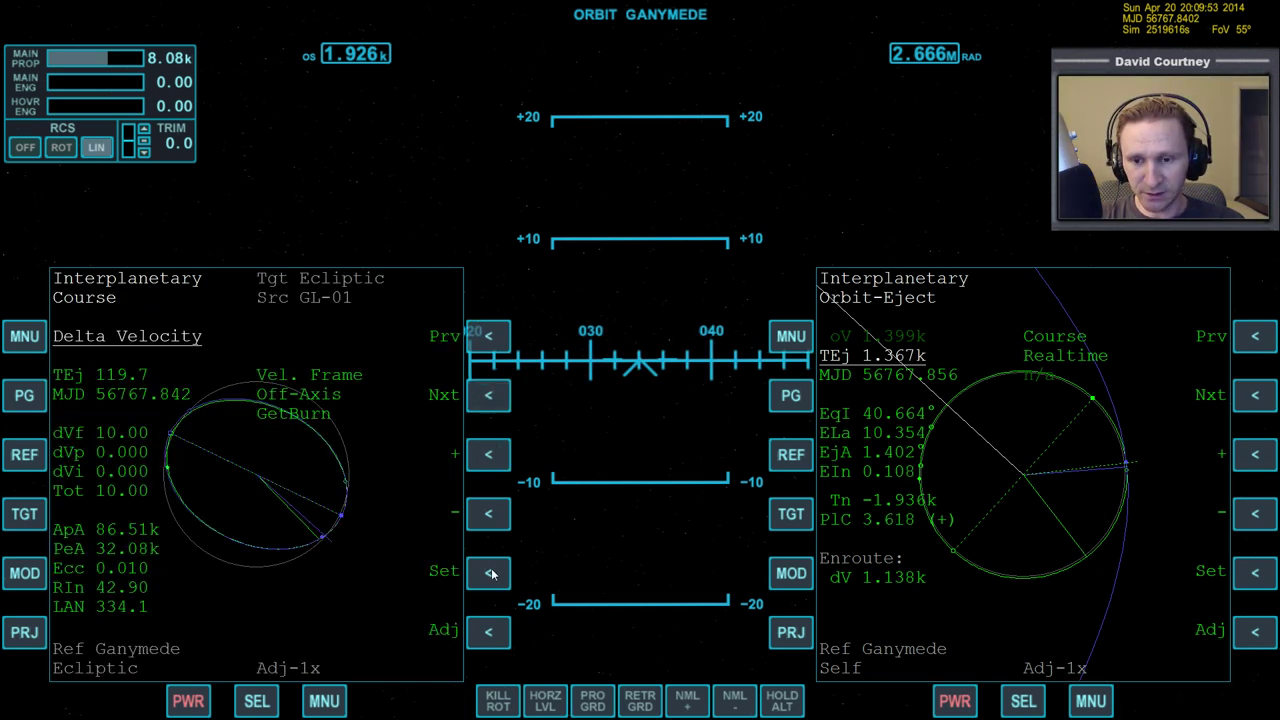
click(31, 466)
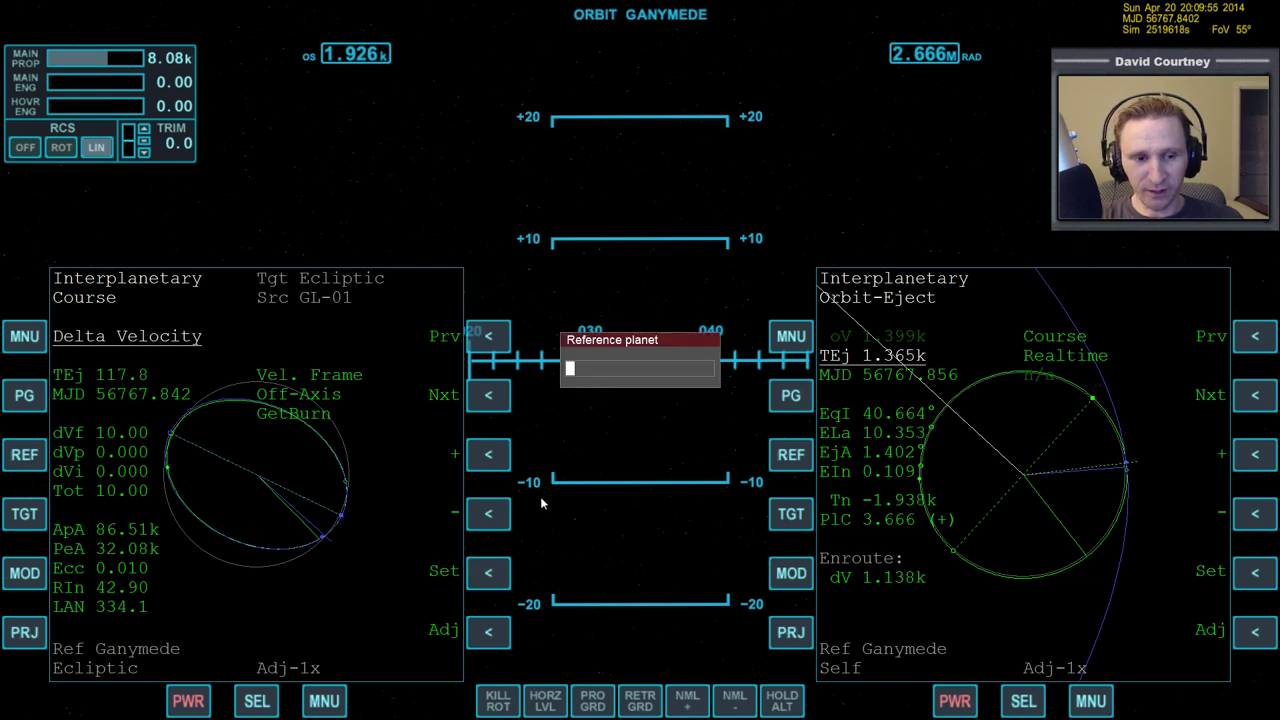
text(ganymede)
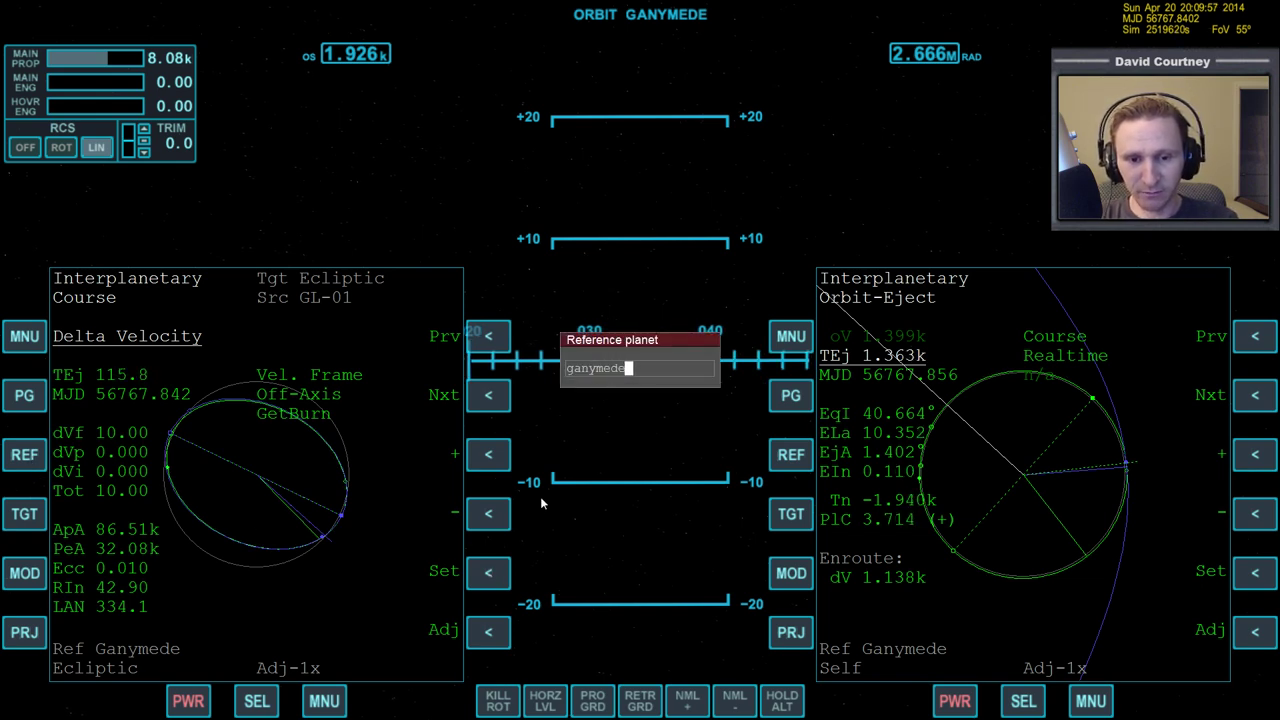
key(Return)
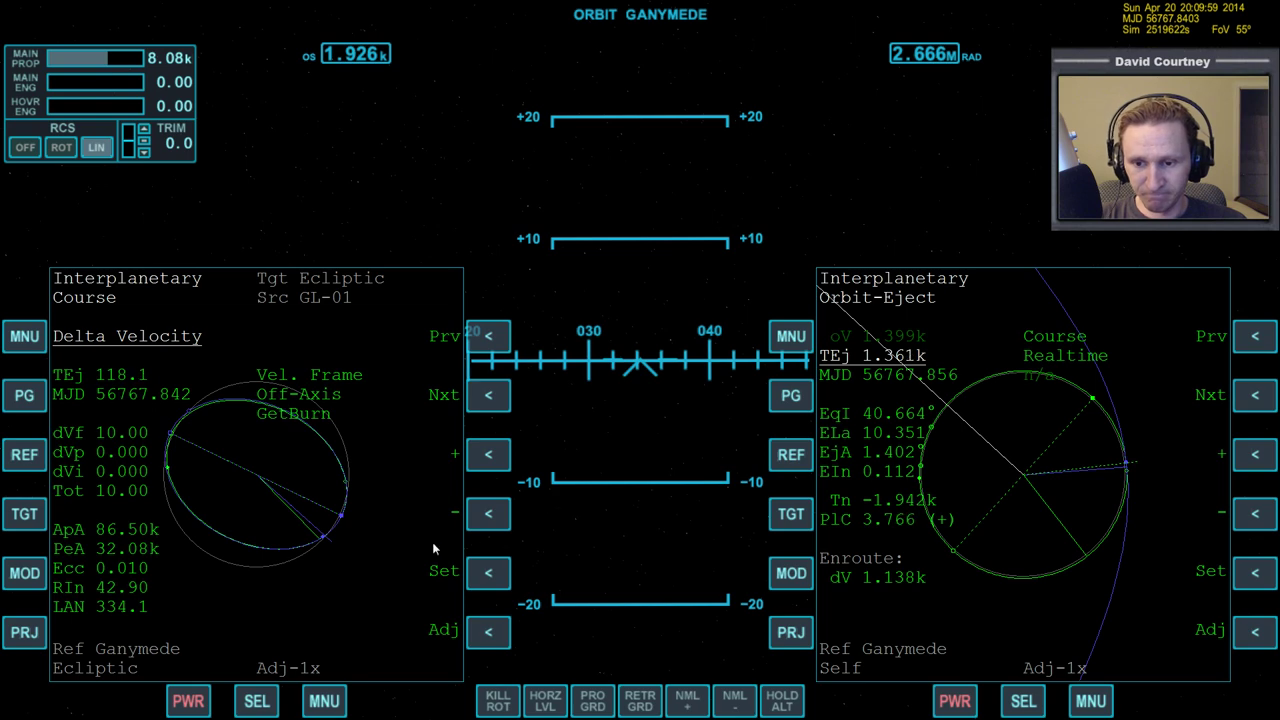
Set vessel GL-01 as the Delta Velocity source and switch the projection to Self.
key(alt+Tab)
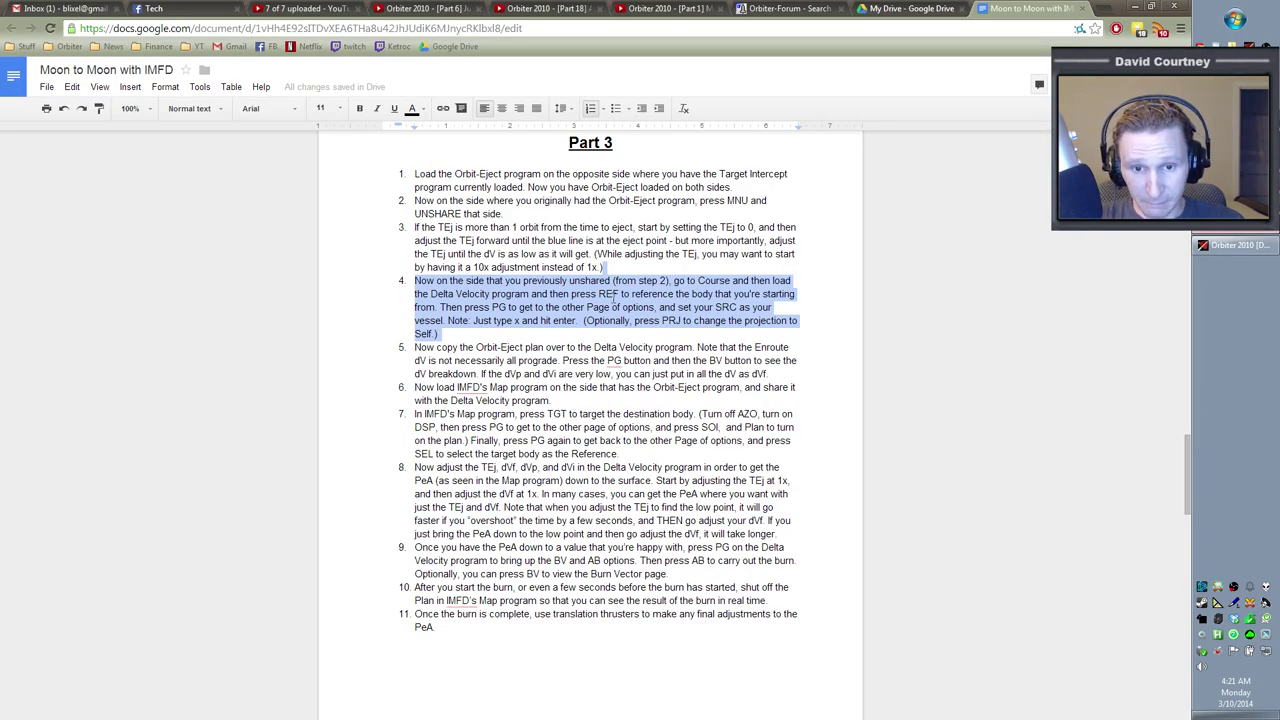
click(466, 310)
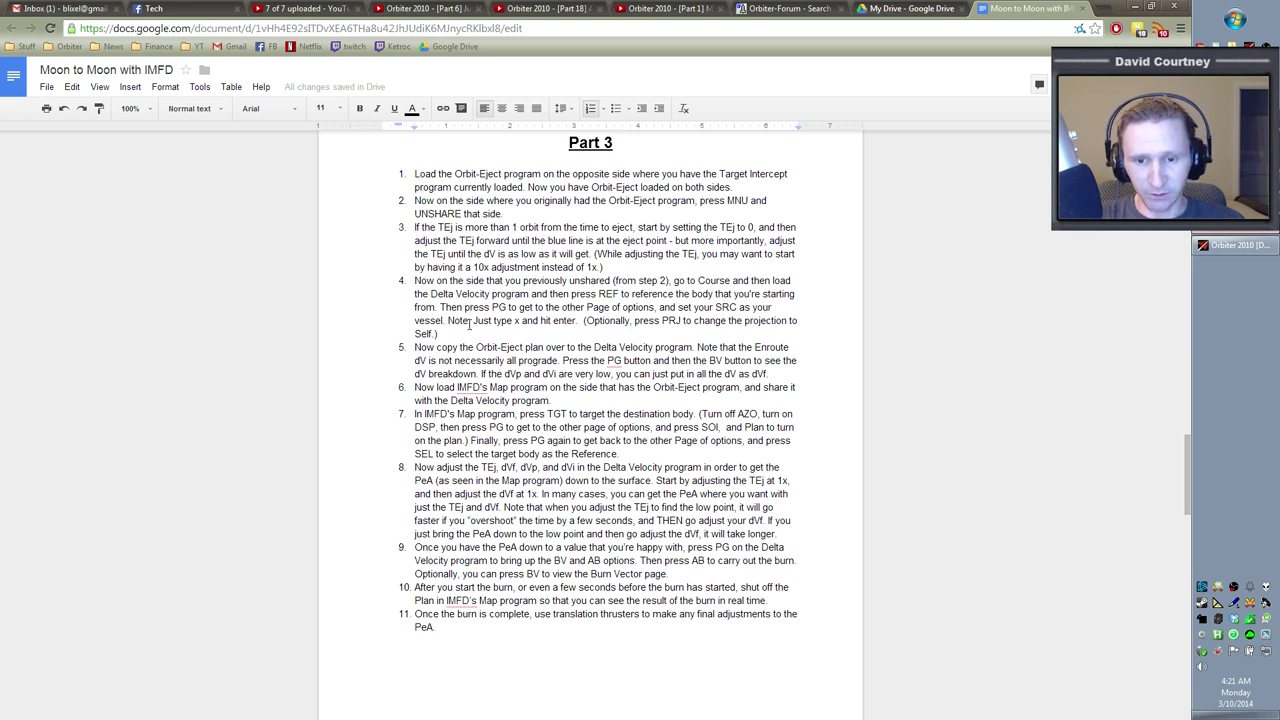
key(alt+Tab)
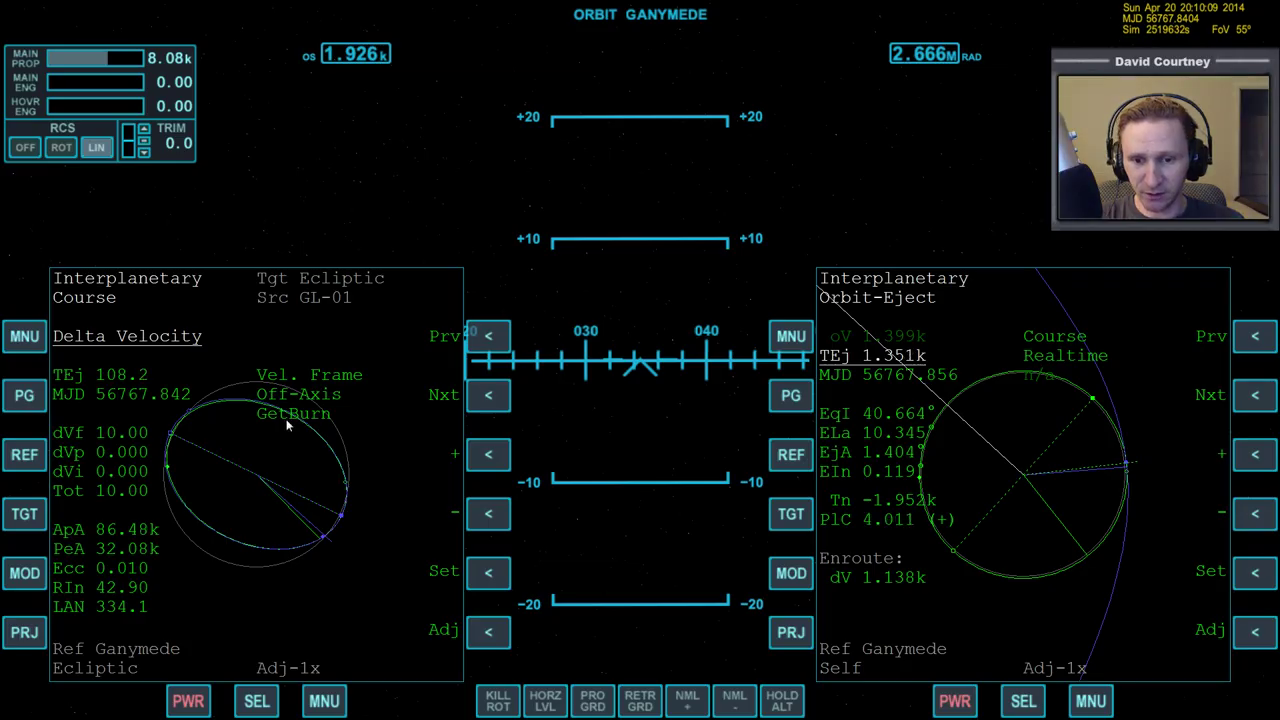
click(24, 397)
click(488, 513)
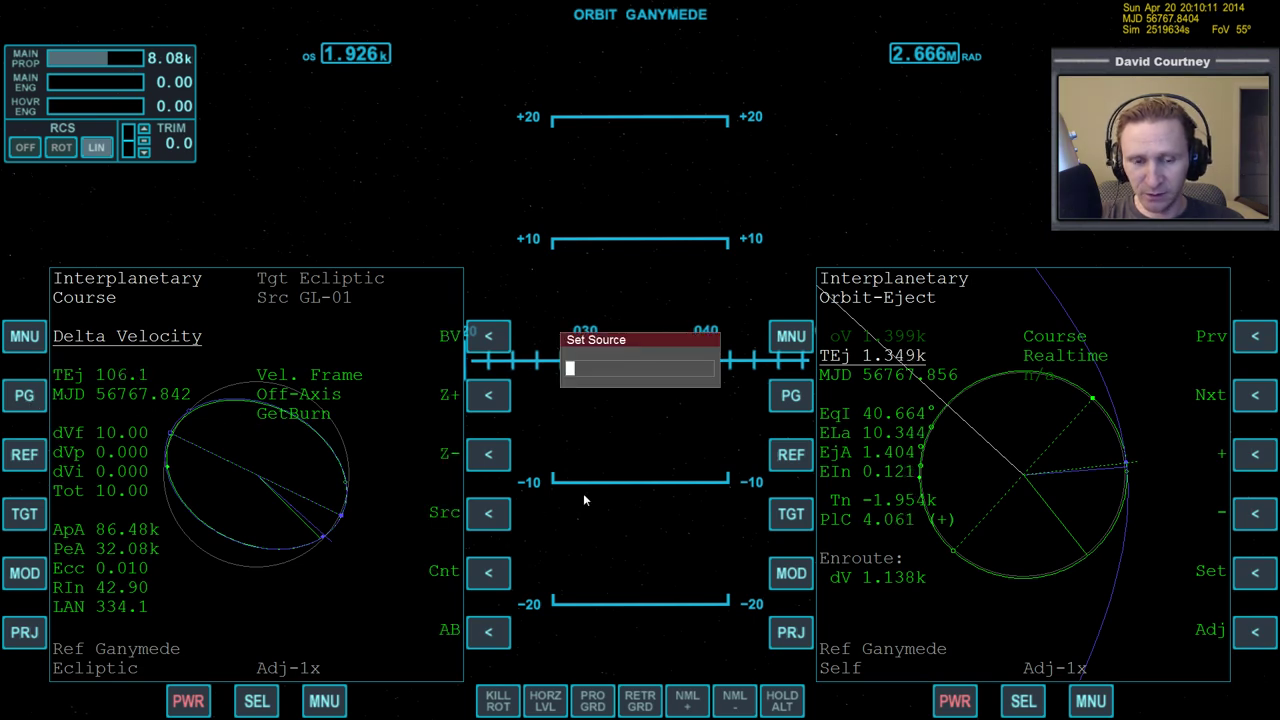
key(Escape)
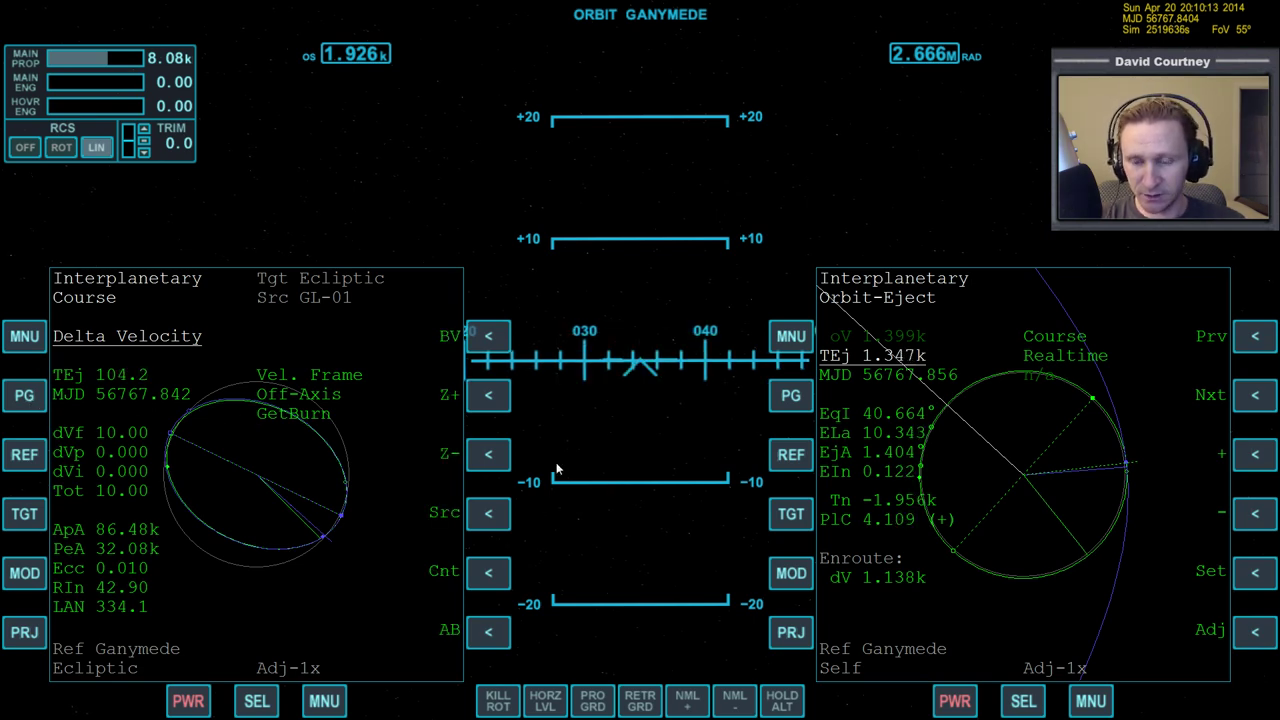
key(alt+Tab)
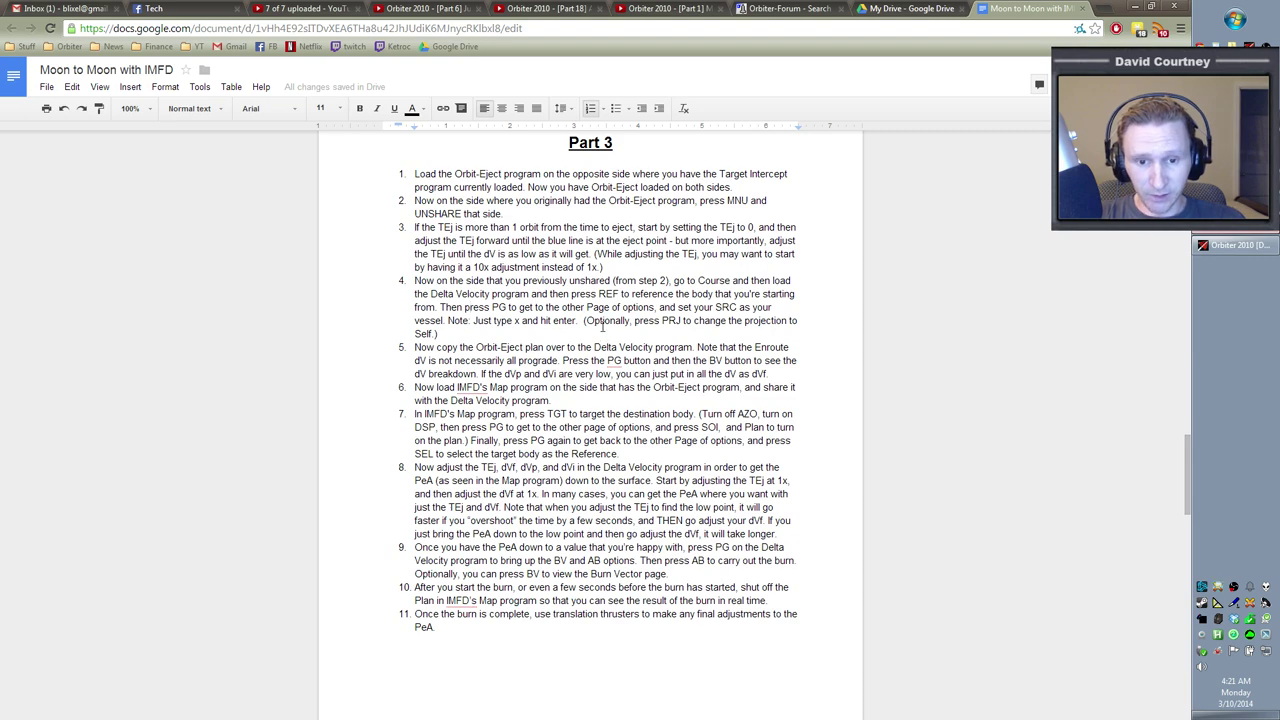
key(alt+Tab)
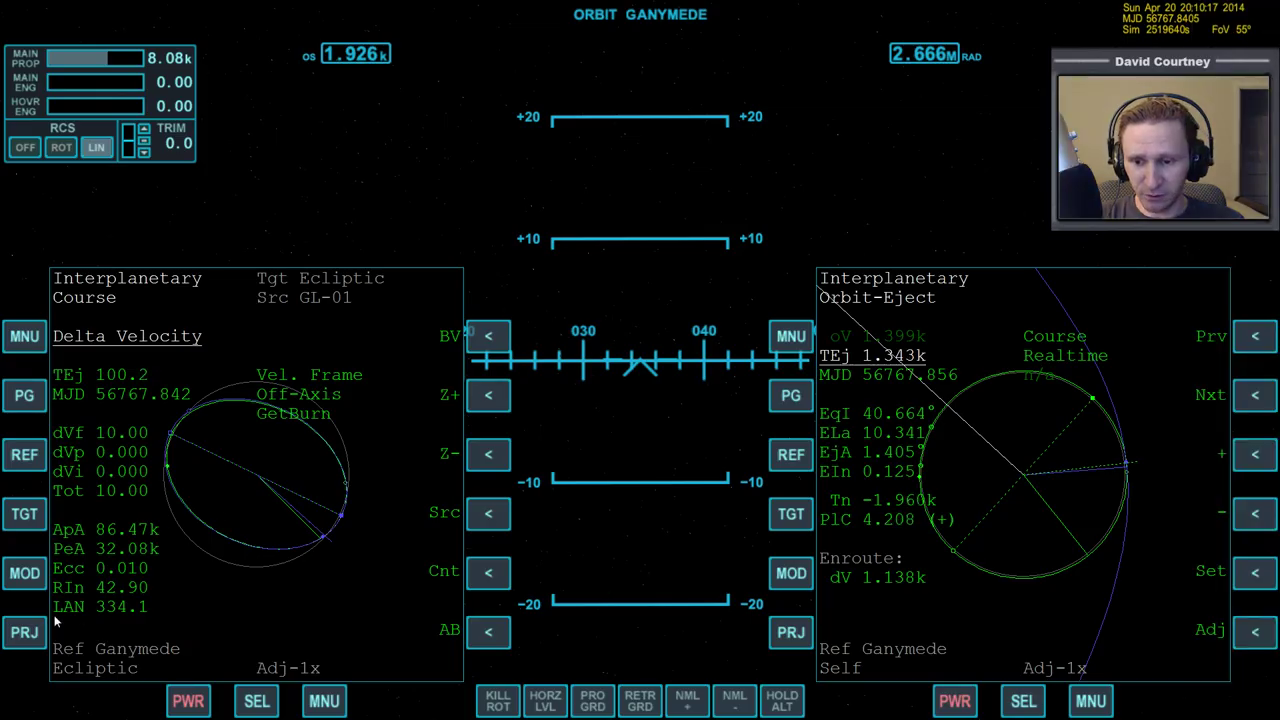
click(25, 636)
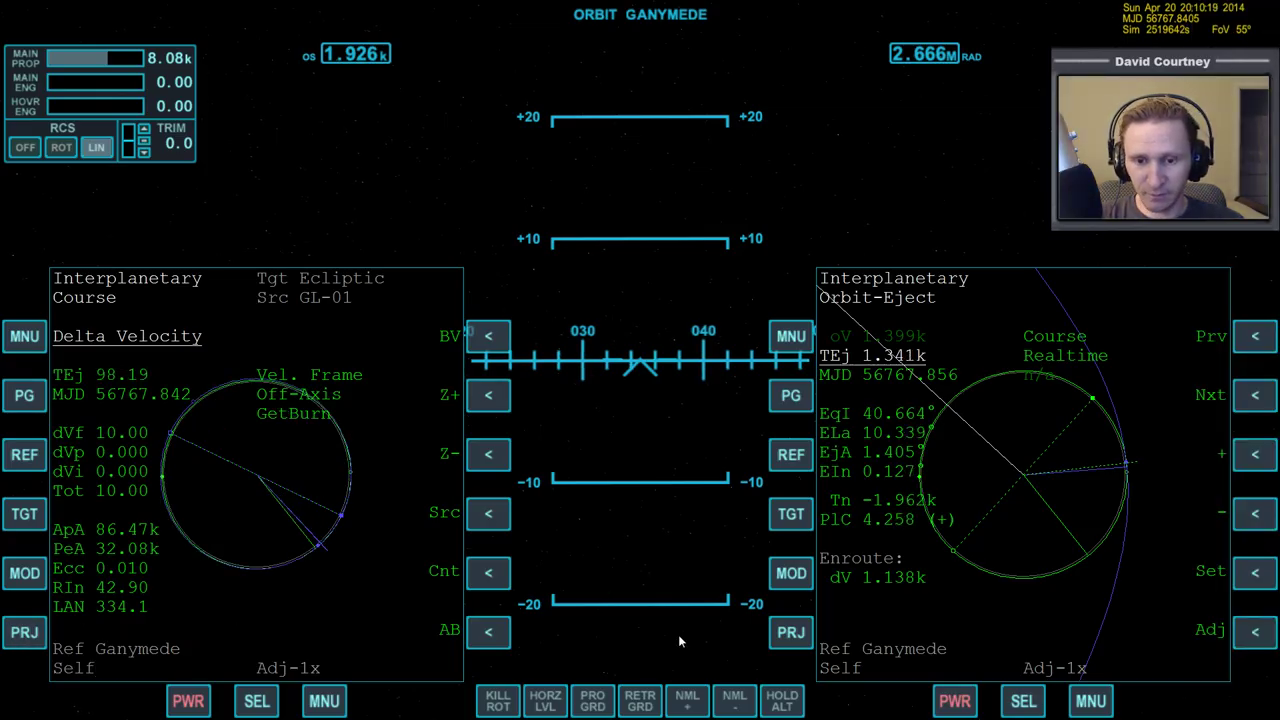
key(alt+Tab)
Enter 1.319k as the Delta Velocity TEj value on the left display.
drag(458, 336, 454, 290)
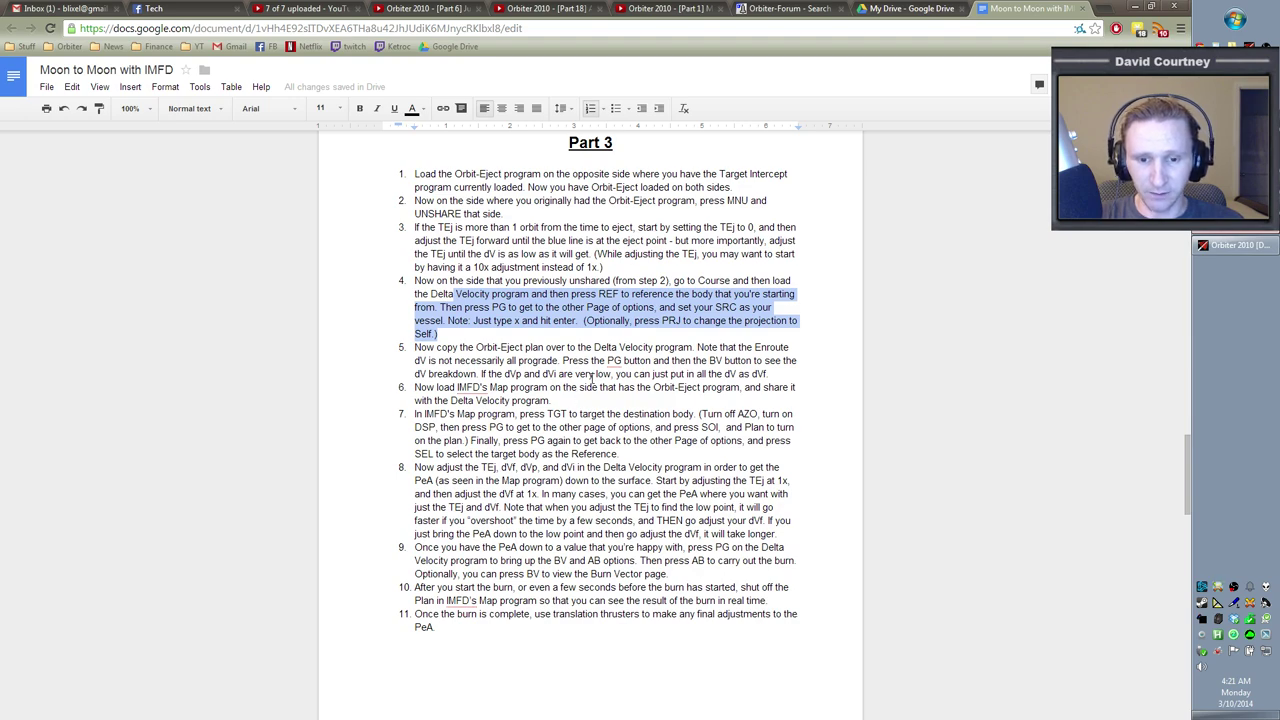
key(alt+Tab)
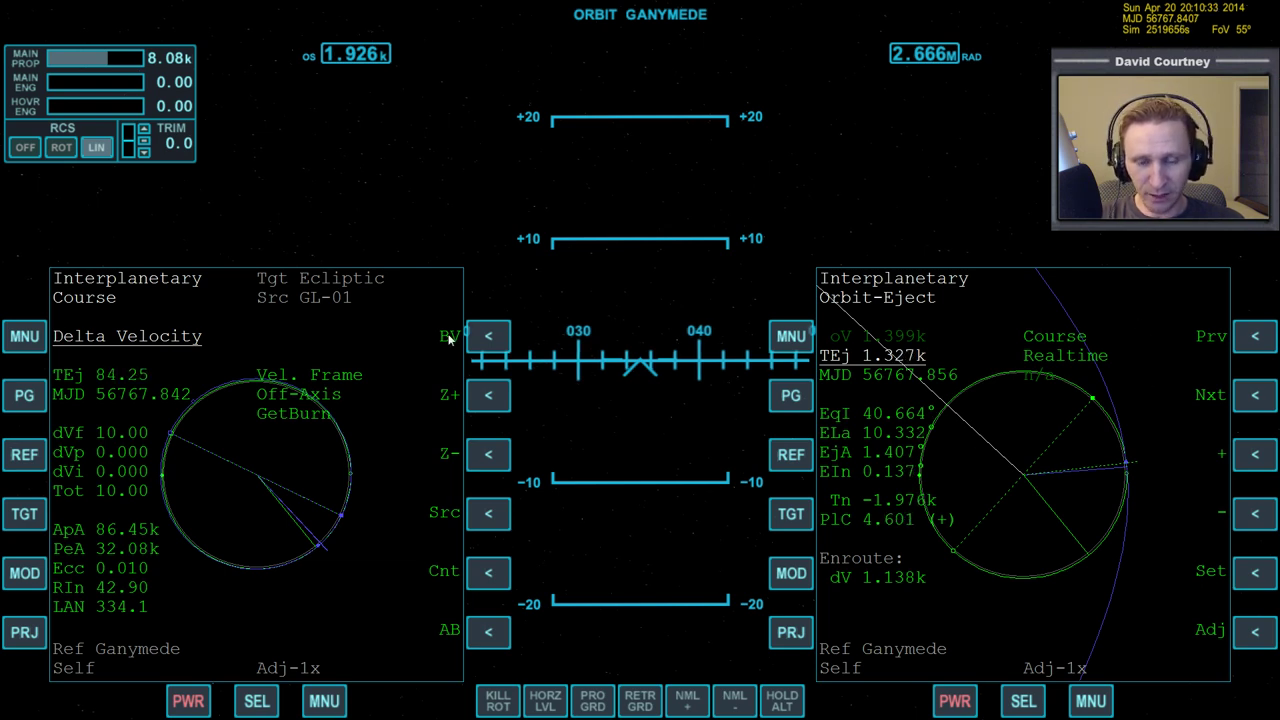
click(24, 395)
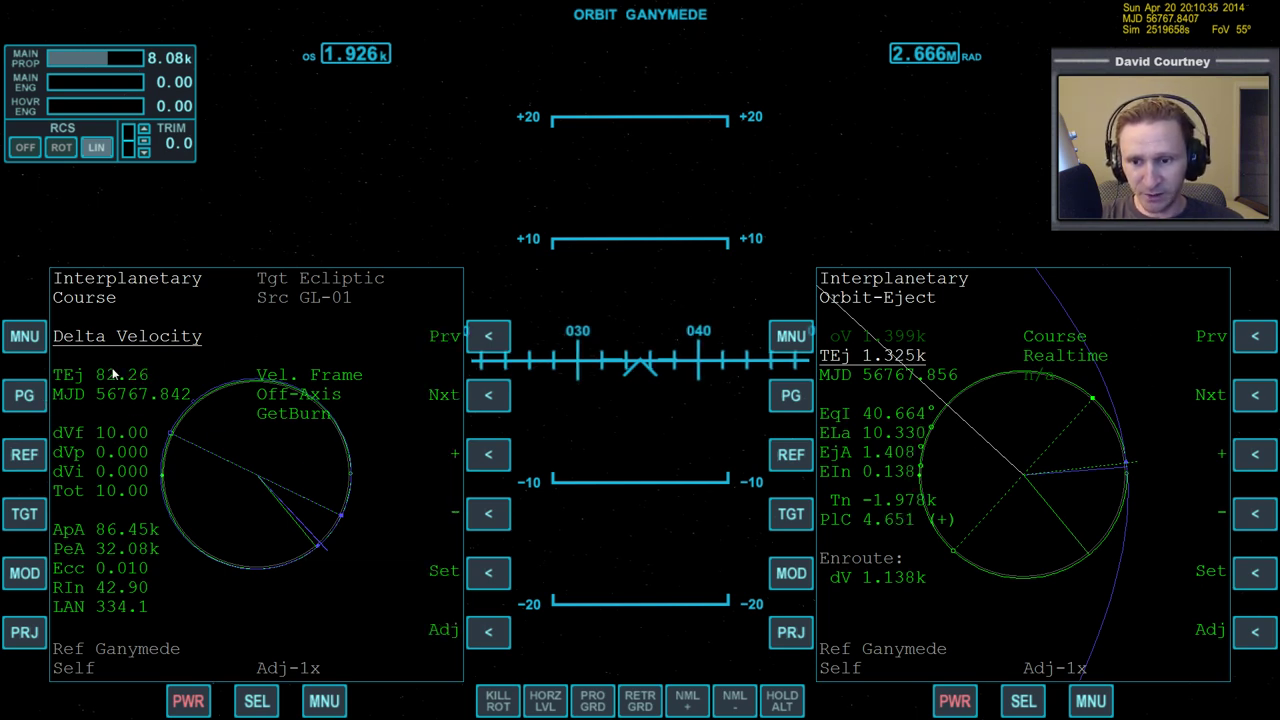
click(489, 395)
click(489, 395)
click(490, 340)
click(488, 572)
text(1.319)
key(Return)
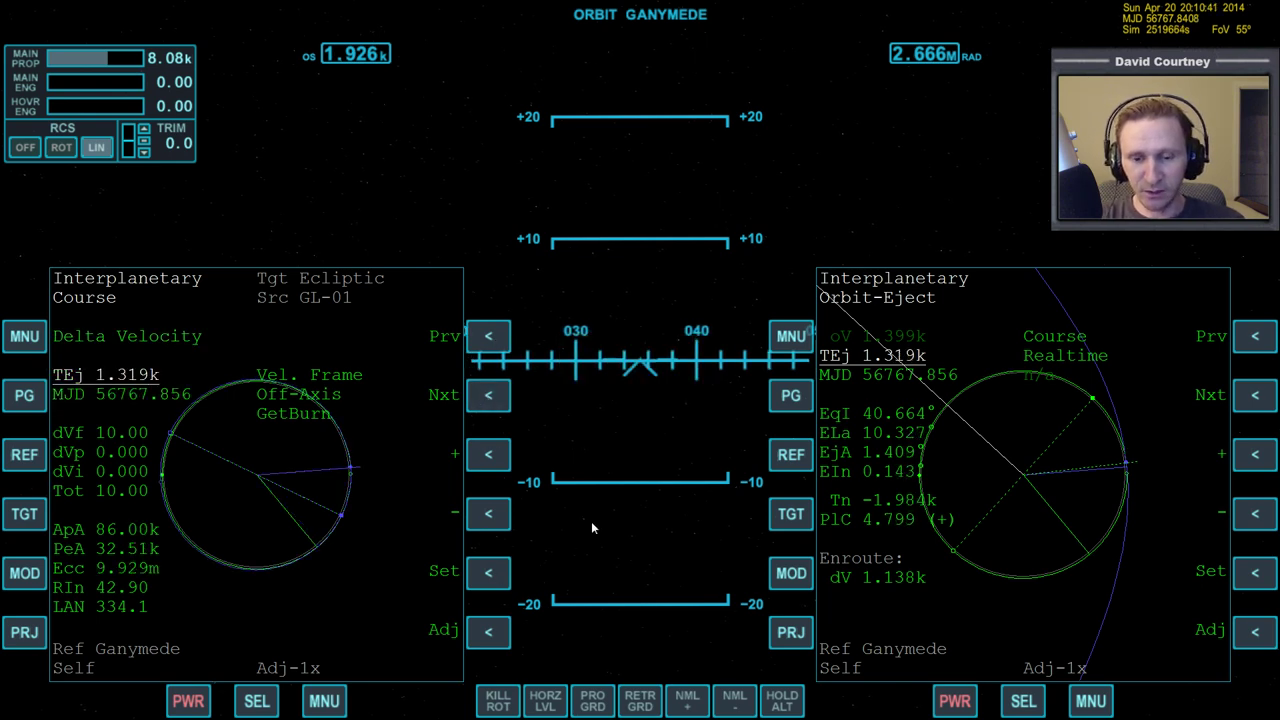
Step the parameter selection down to dVf, which reads 10.00.
click(488, 400)
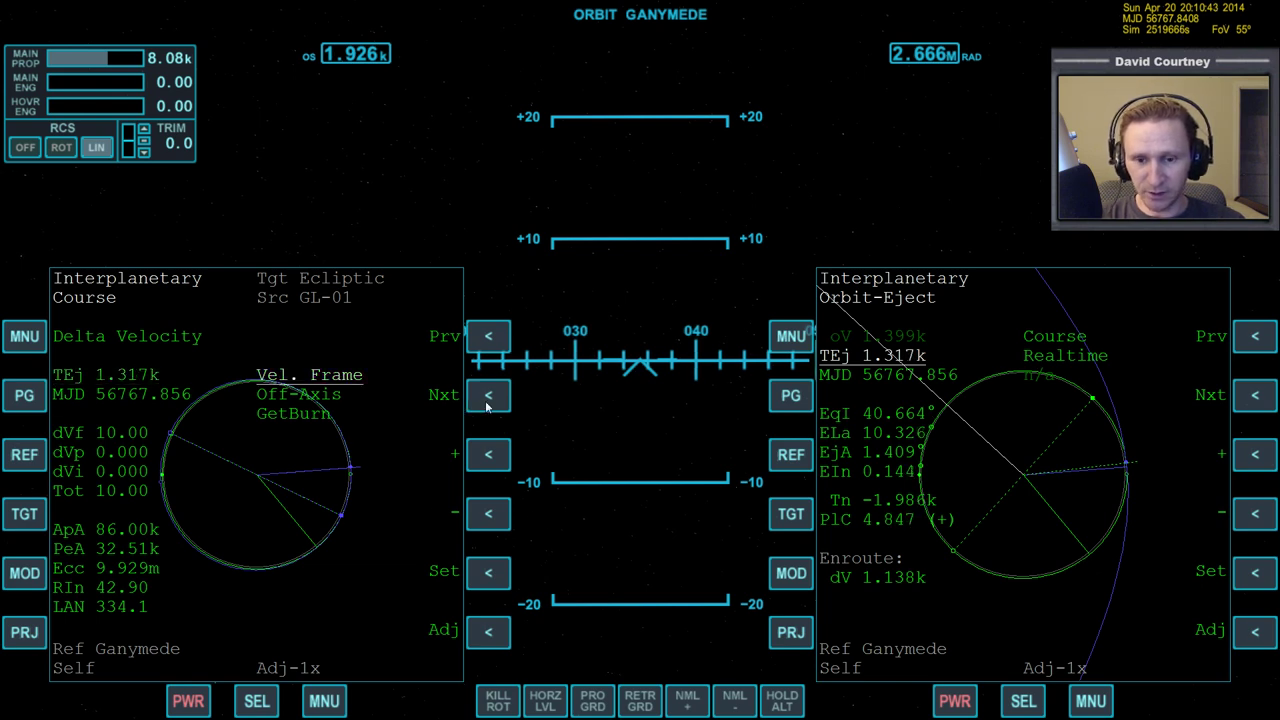
click(488, 404)
click(503, 400)
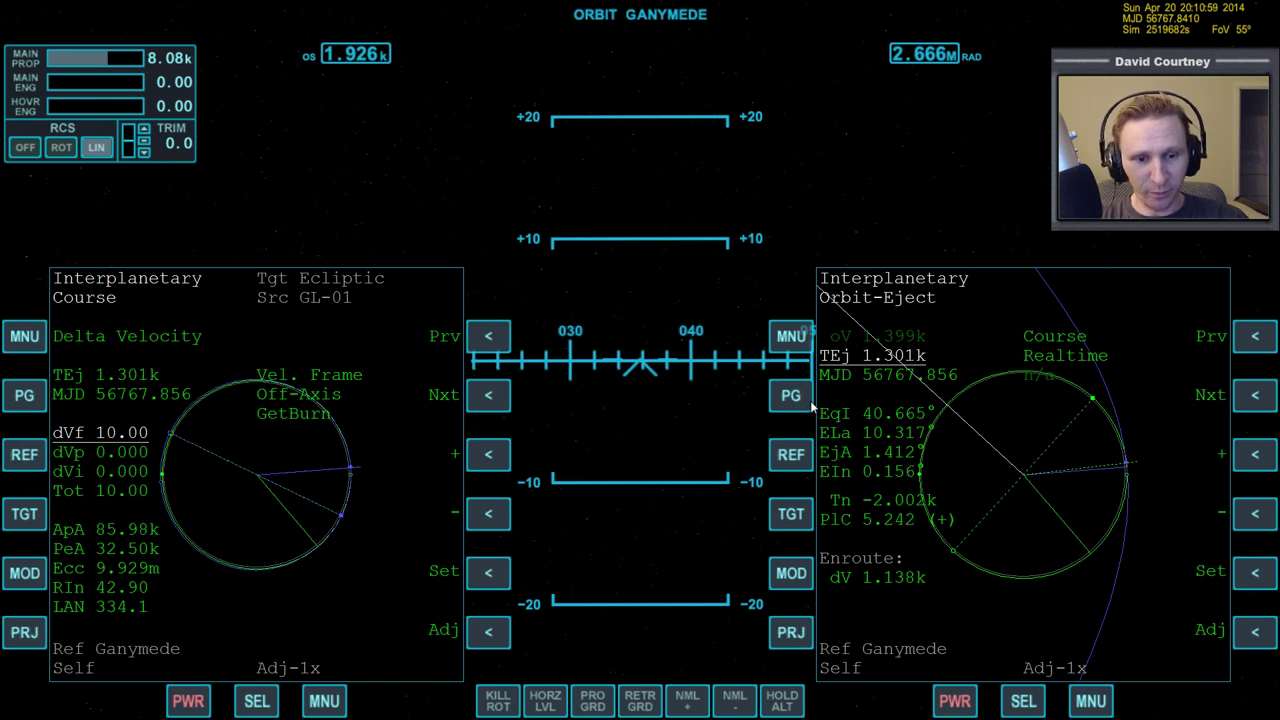
Show the Orbit-Eject dV breakdown and set dVf to 1135.7 (1.135k).
key(shift+grave)
key(shift+b)
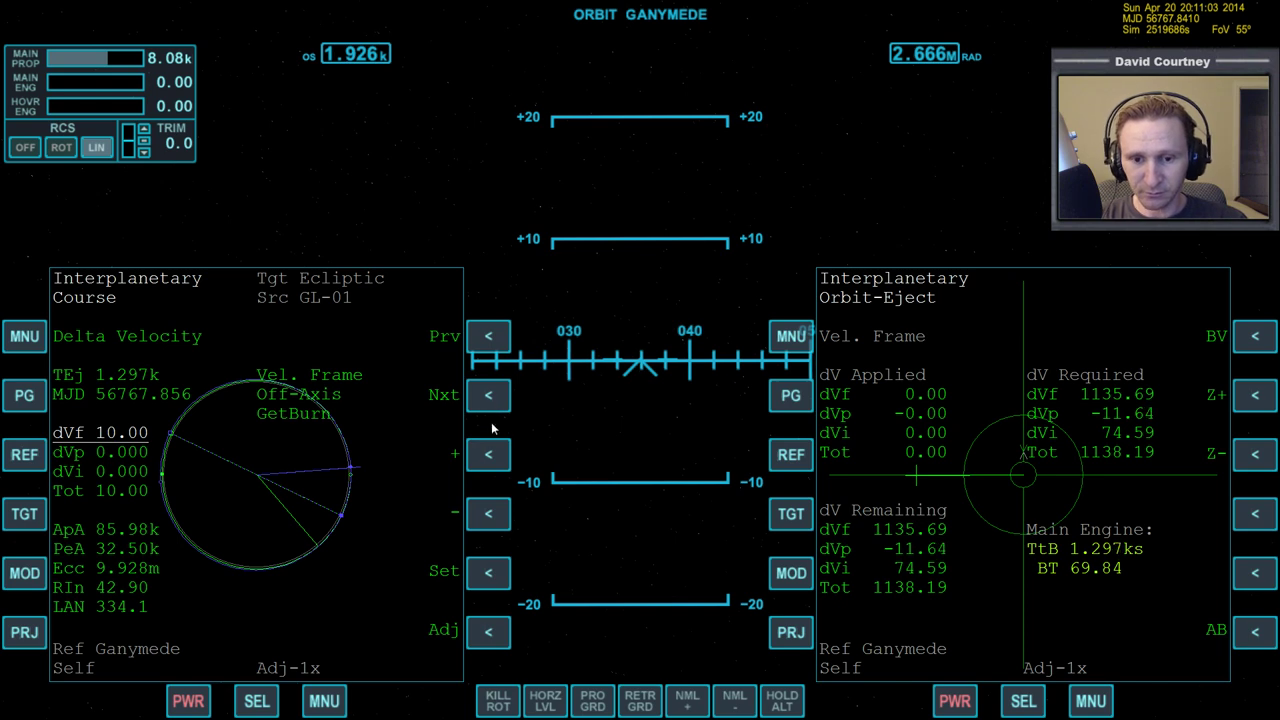
click(489, 572)
text(1135)
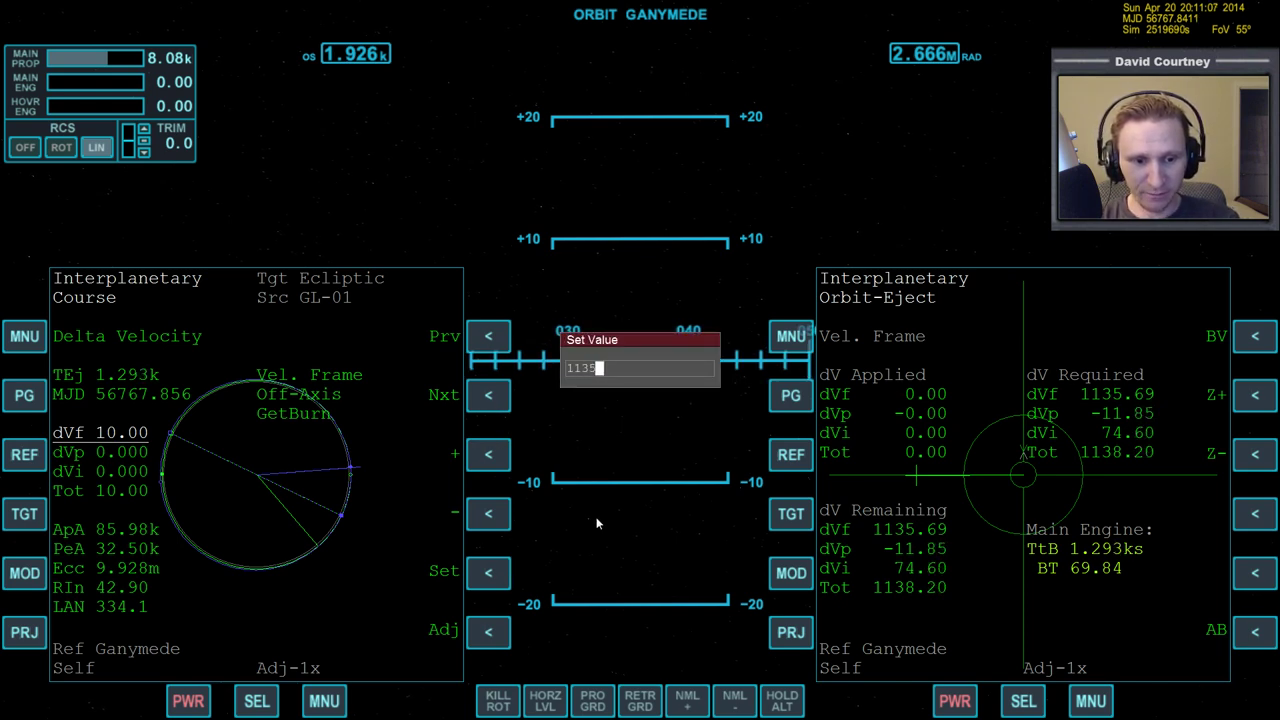
text(.7)
key(Return)
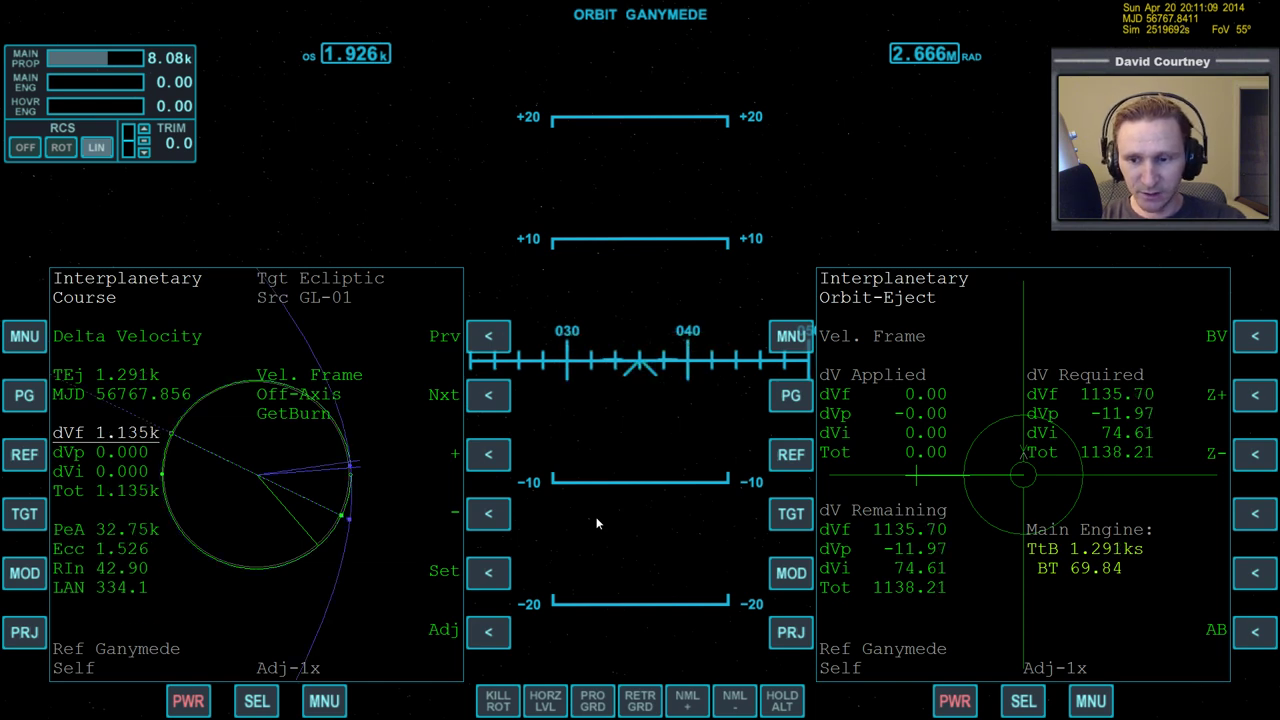
Set dVp to -12 and dVi to 74.6, then switch to the written instructions.
click(489, 396)
click(489, 572)
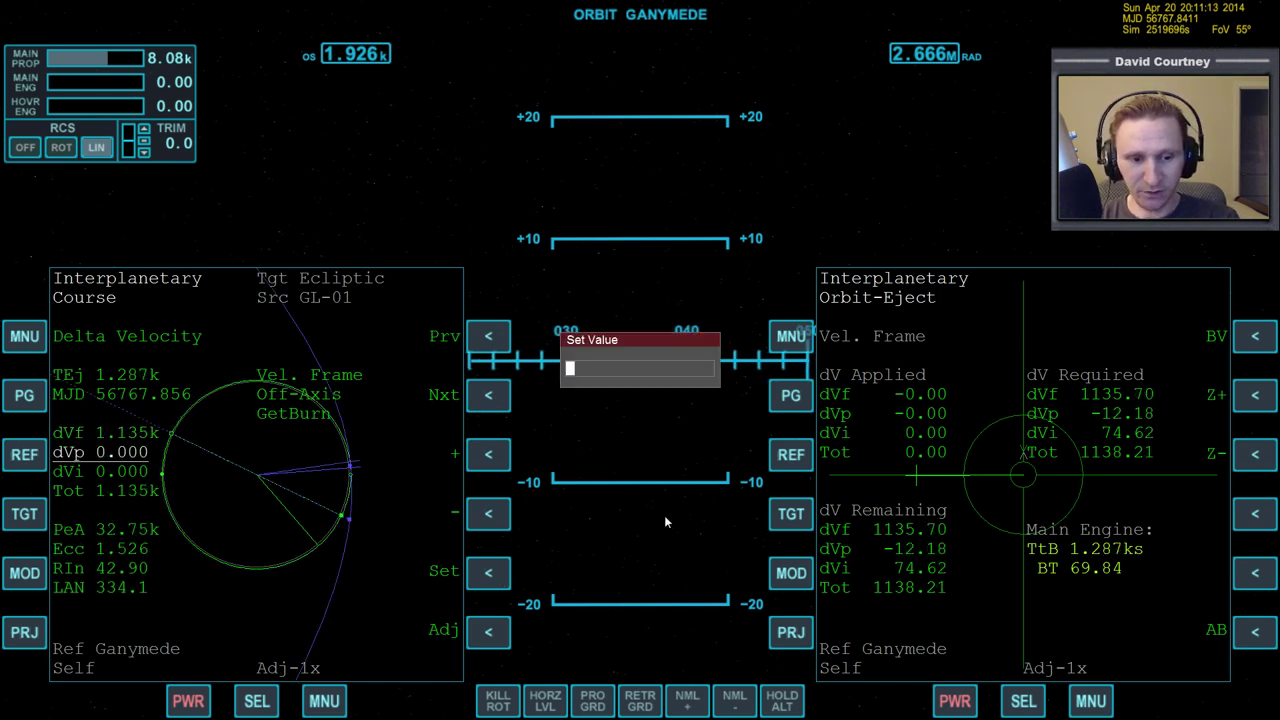
text(-12)
key(Return)
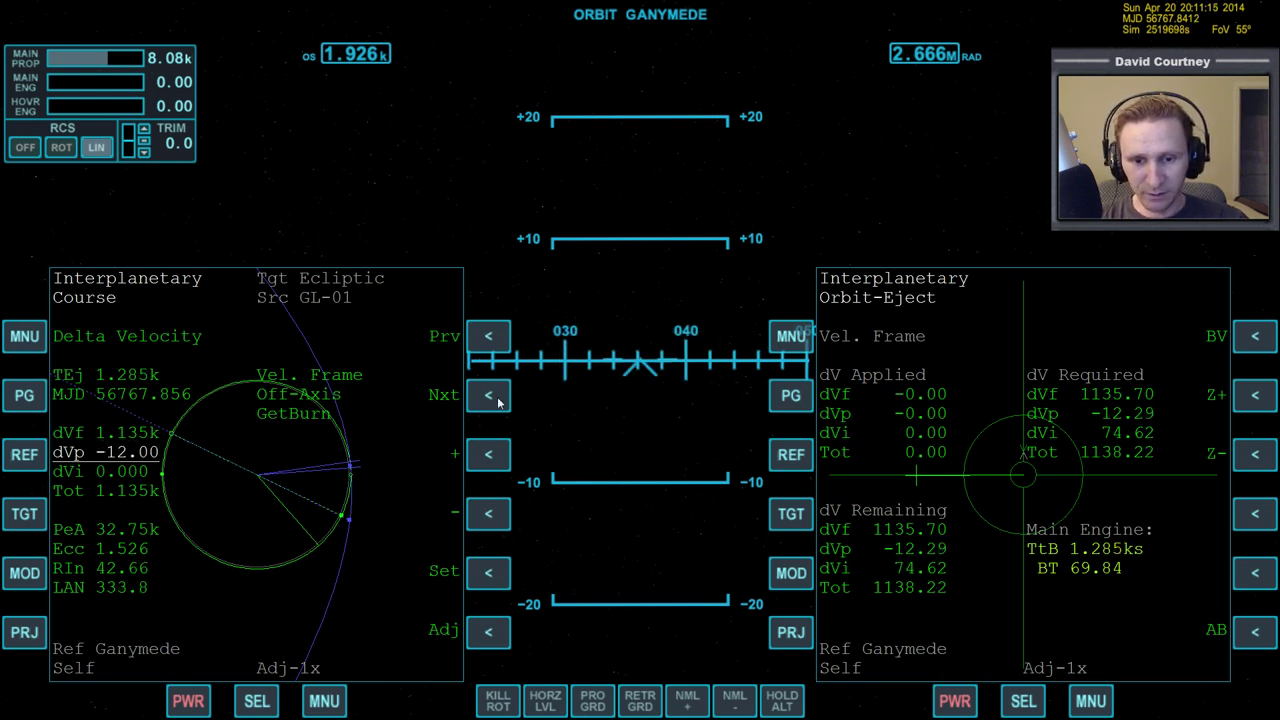
click(489, 396)
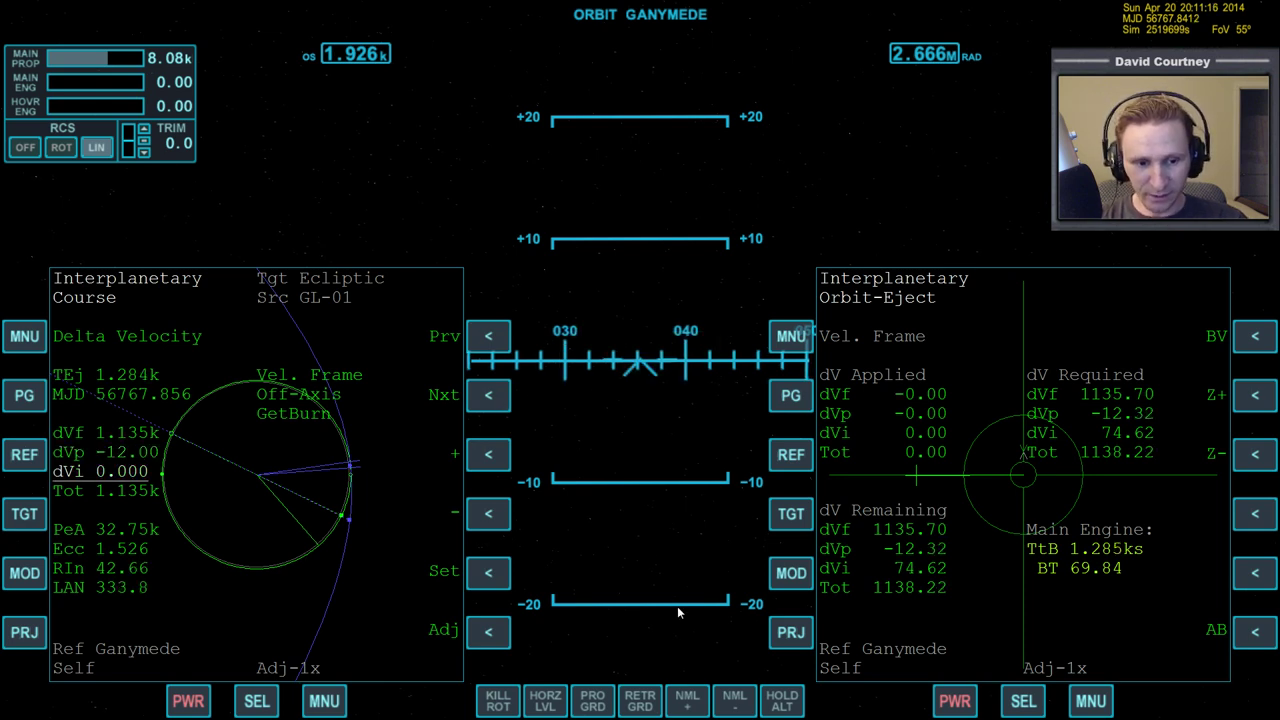
click(489, 572)
text(74.6)
key(Return)
key(alt+Tab)
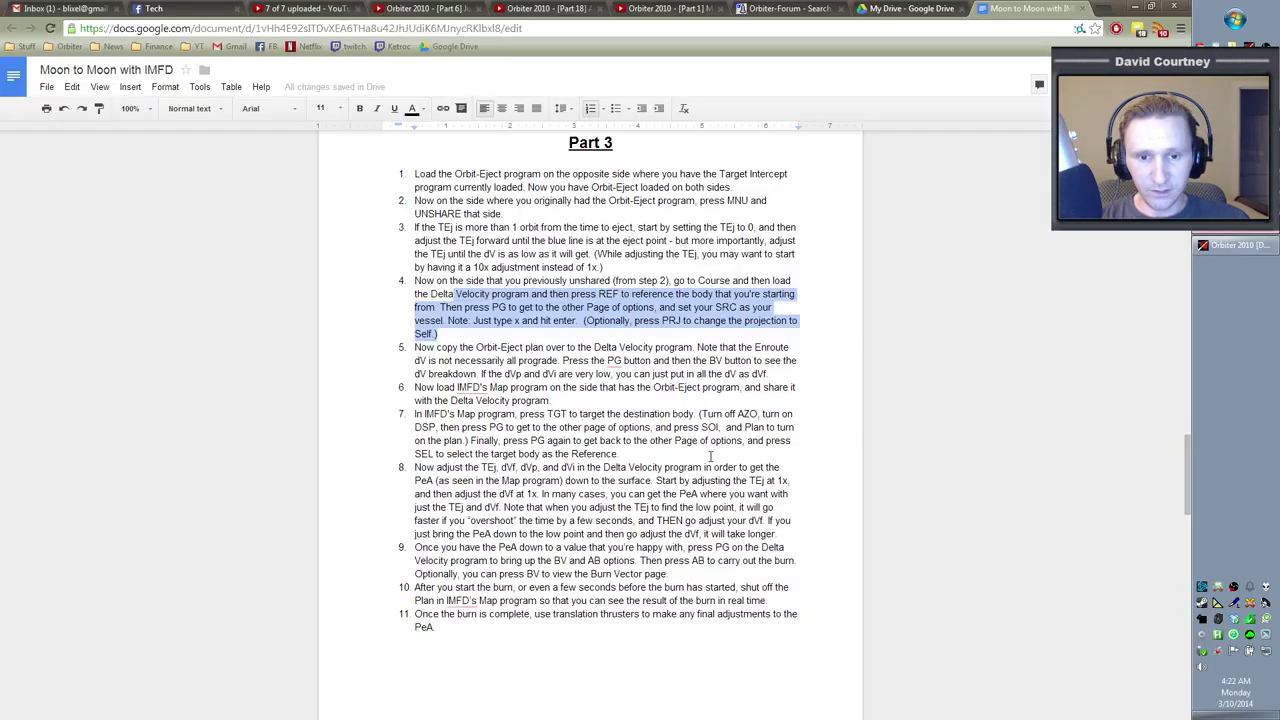
Highlight and read step 5's opening sentences and dV breakdown note, then check the simulator.
click(505, 357)
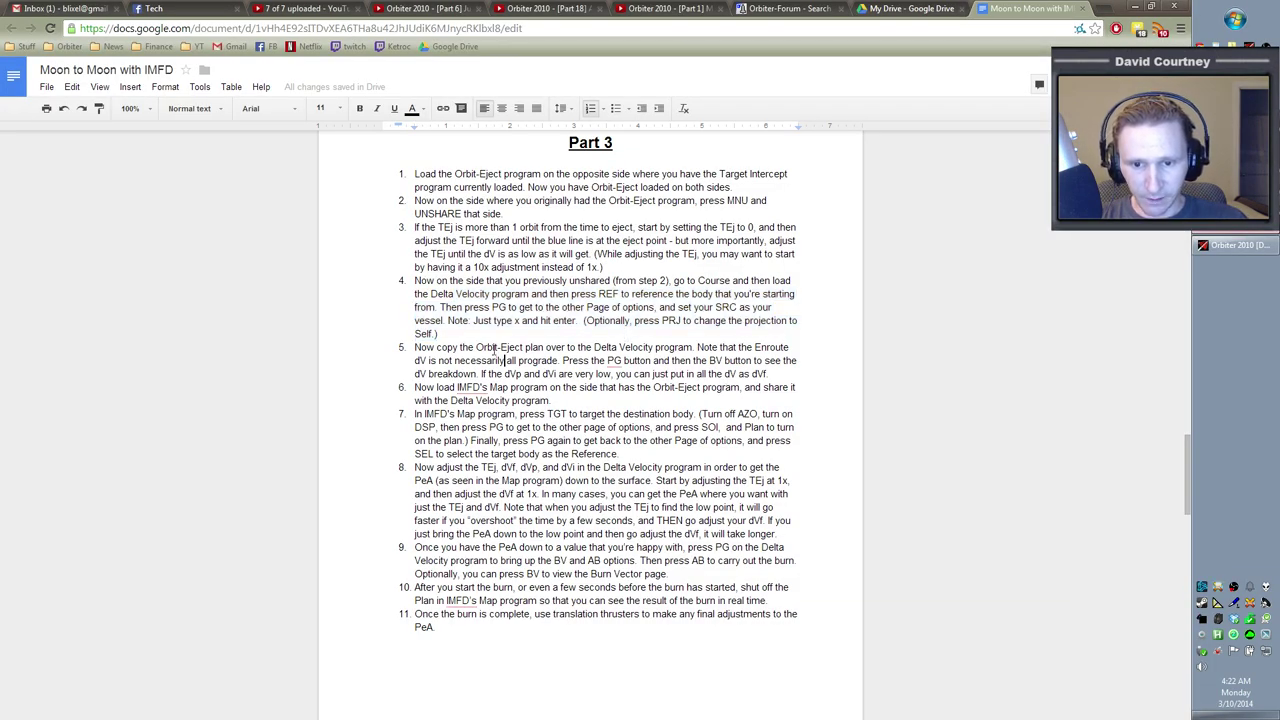
drag(416, 349, 705, 362)
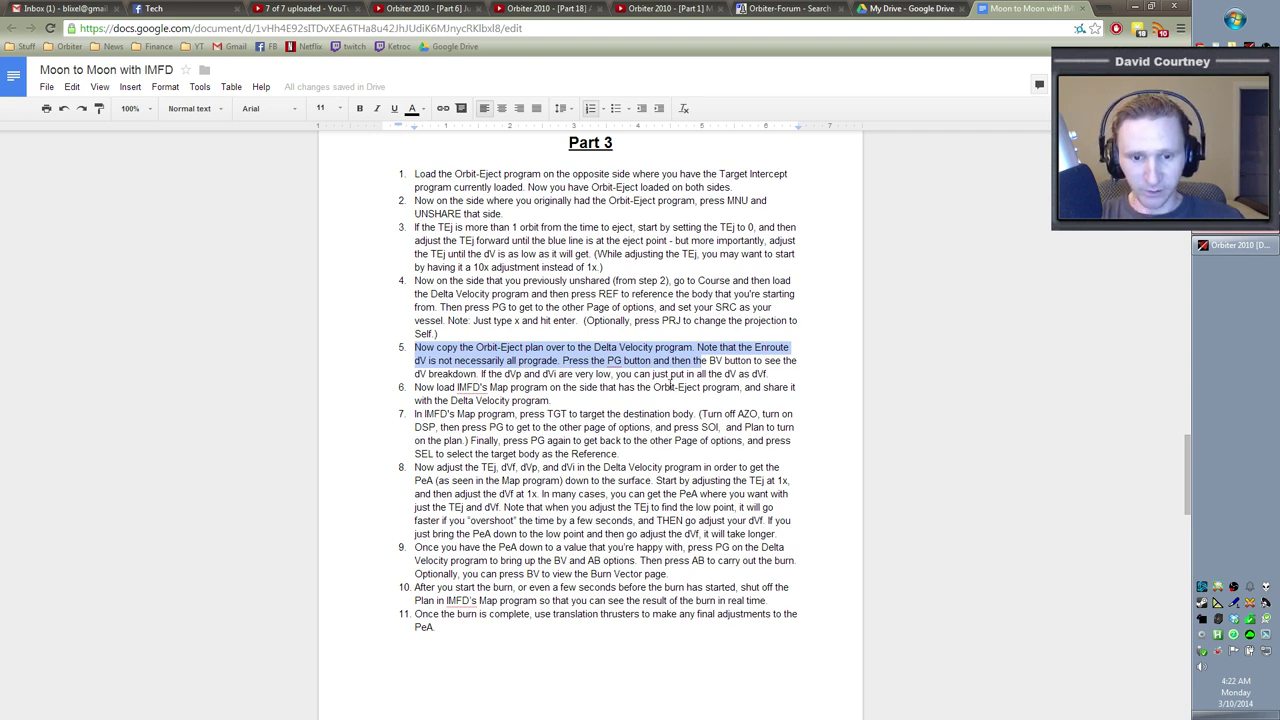
drag(789, 374, 697, 361)
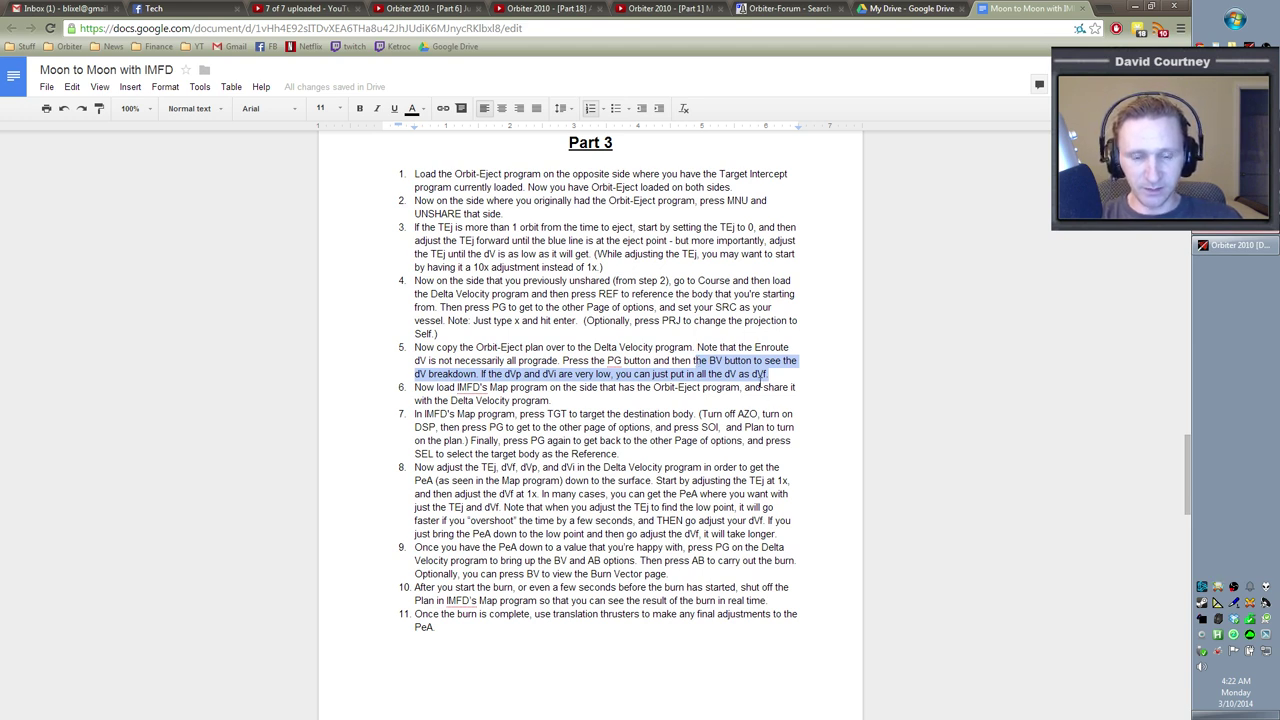
key(alt+Tab)
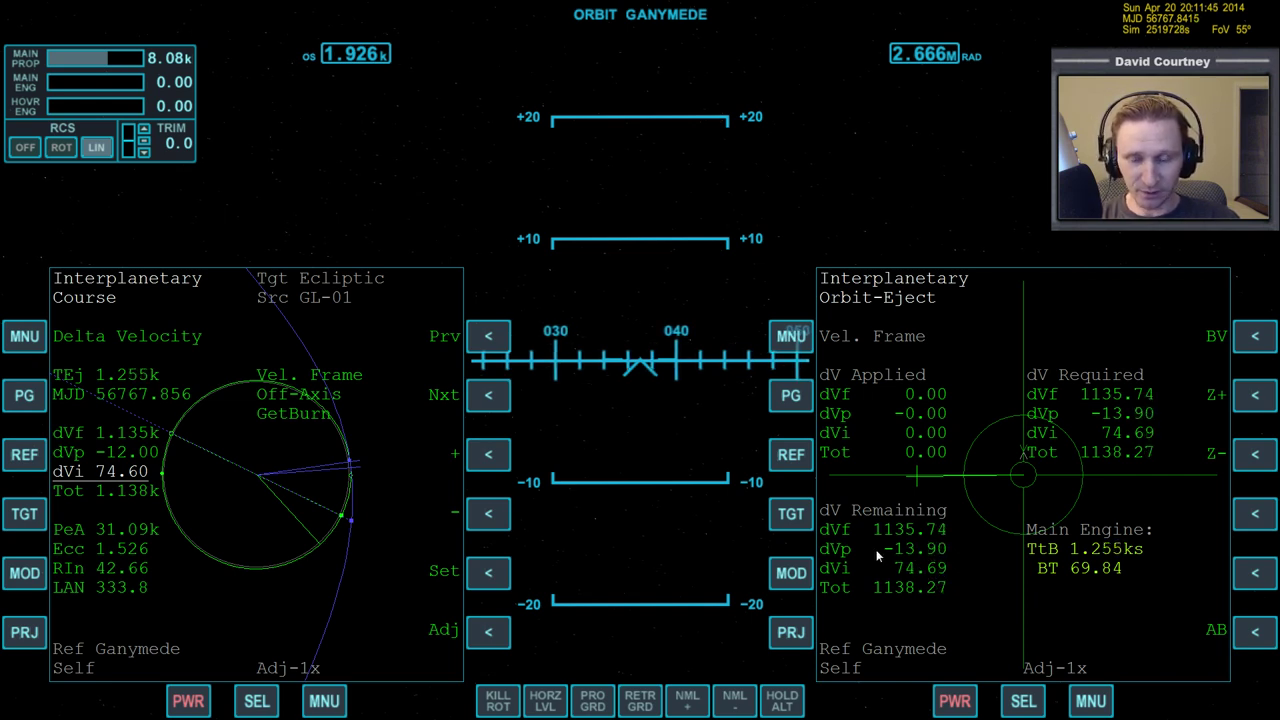
Highlight and read step 6 of the notes, then return to Orbiter.
key(alt+Tab)
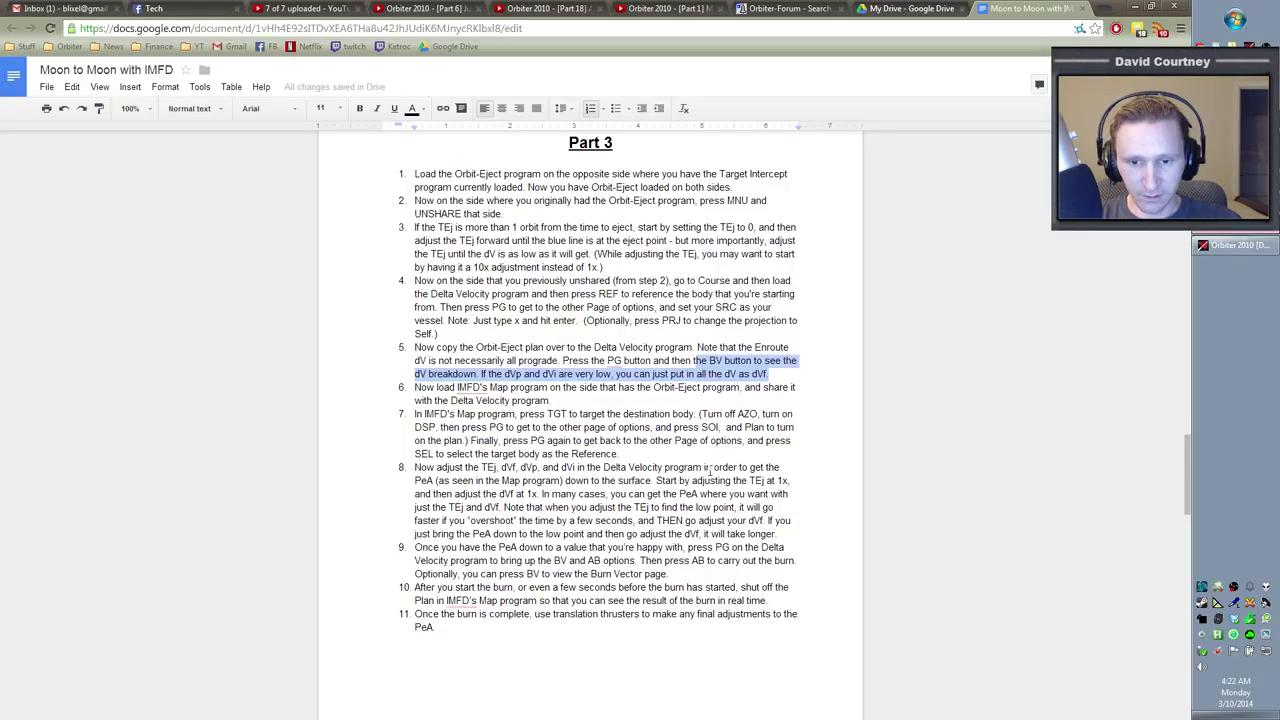
drag(566, 400, 423, 389)
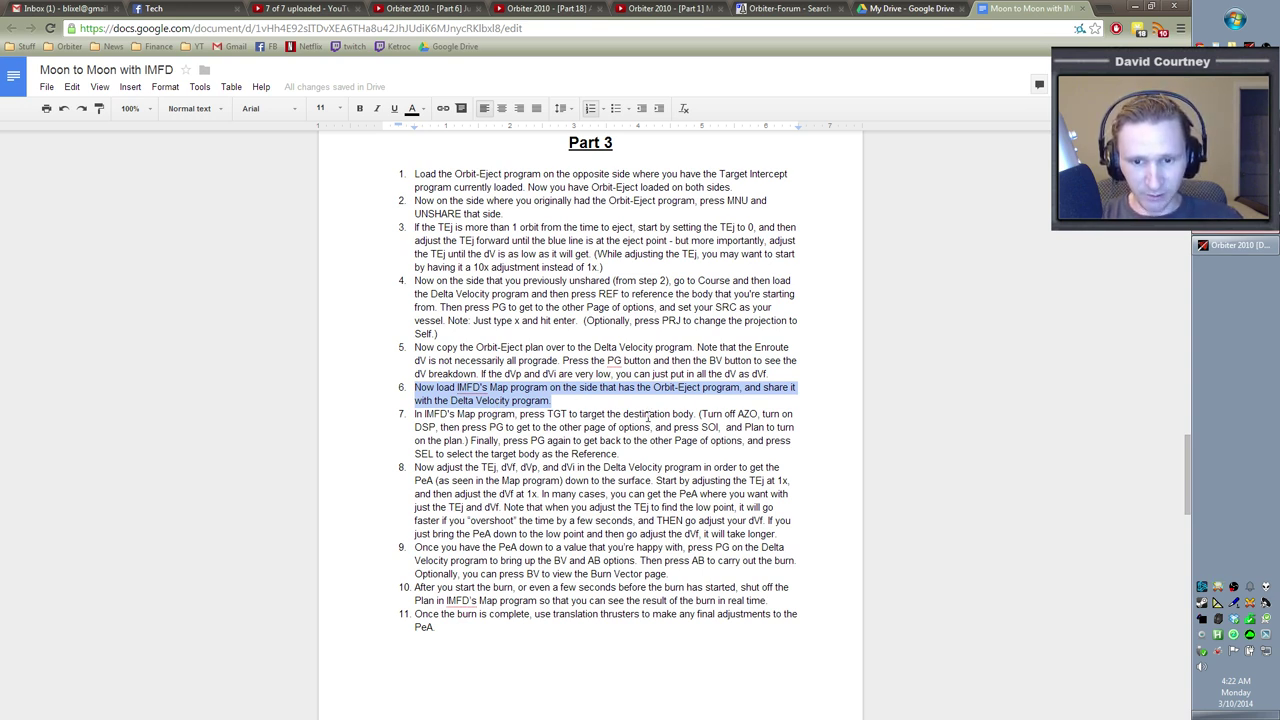
key(alt+Tab)
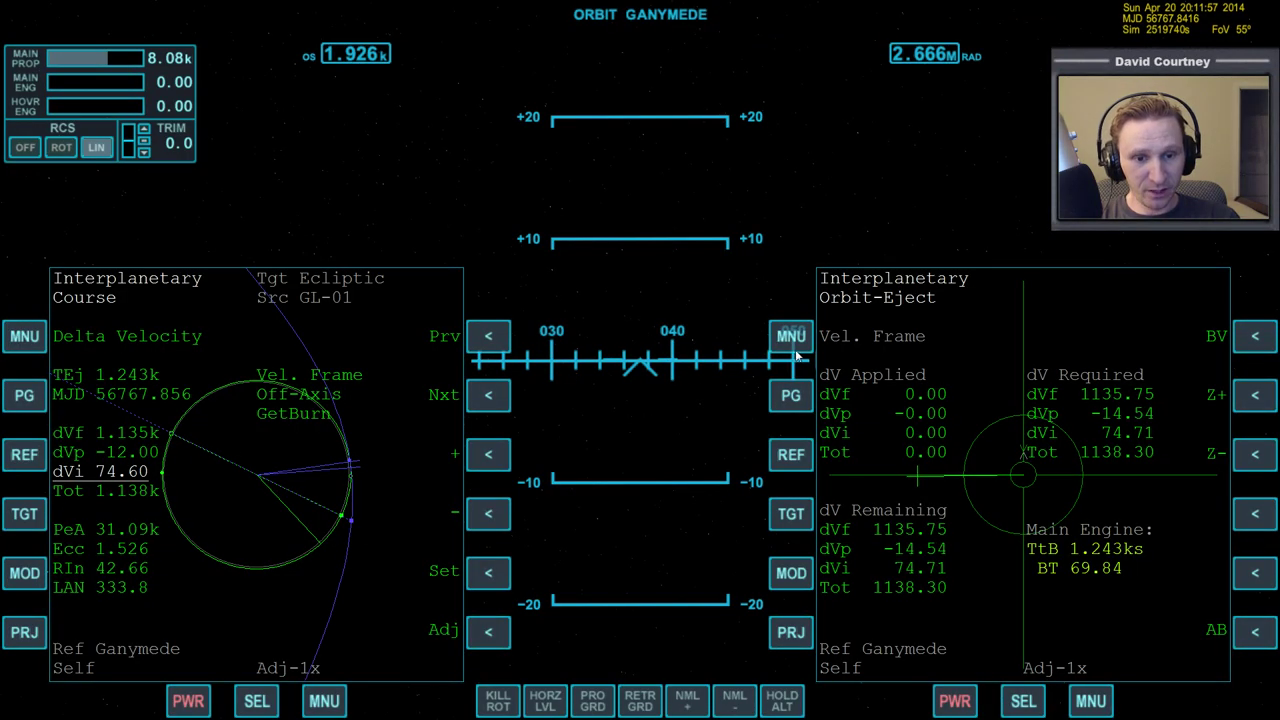
Share the right display's operating mode with ID 0 and load IMFD's Map program there.
click(790, 395)
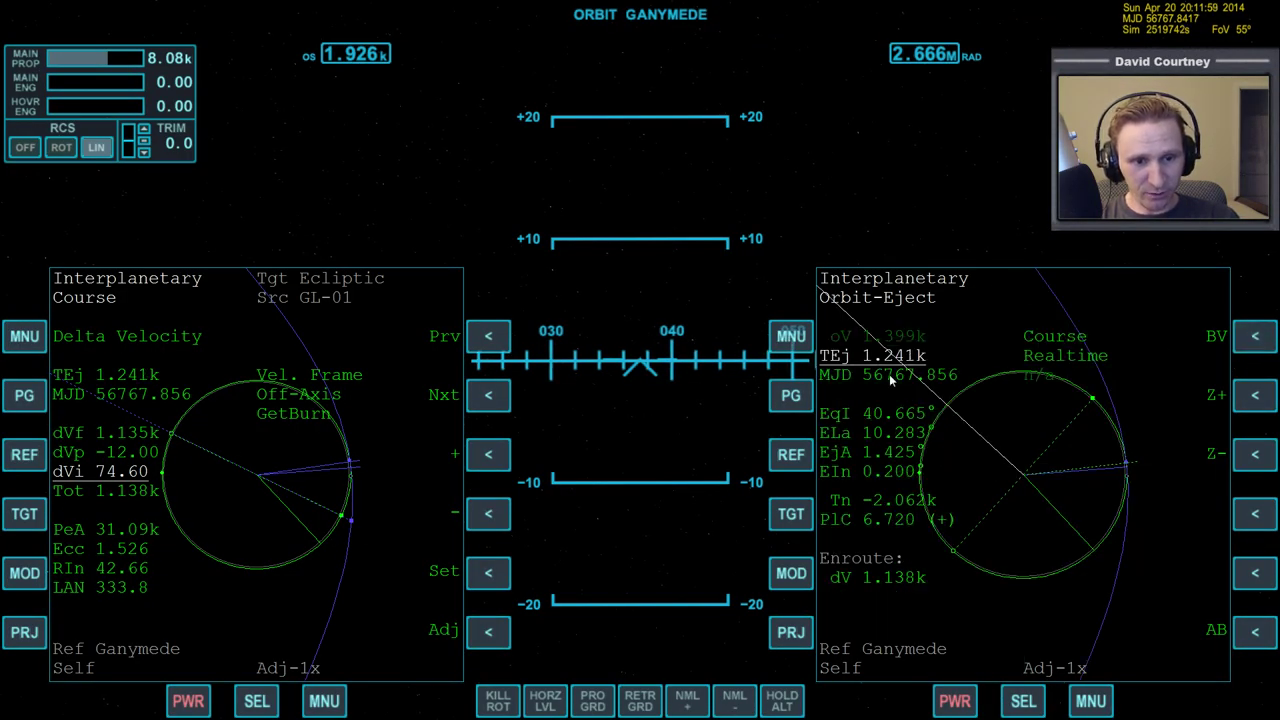
key(shift+m)
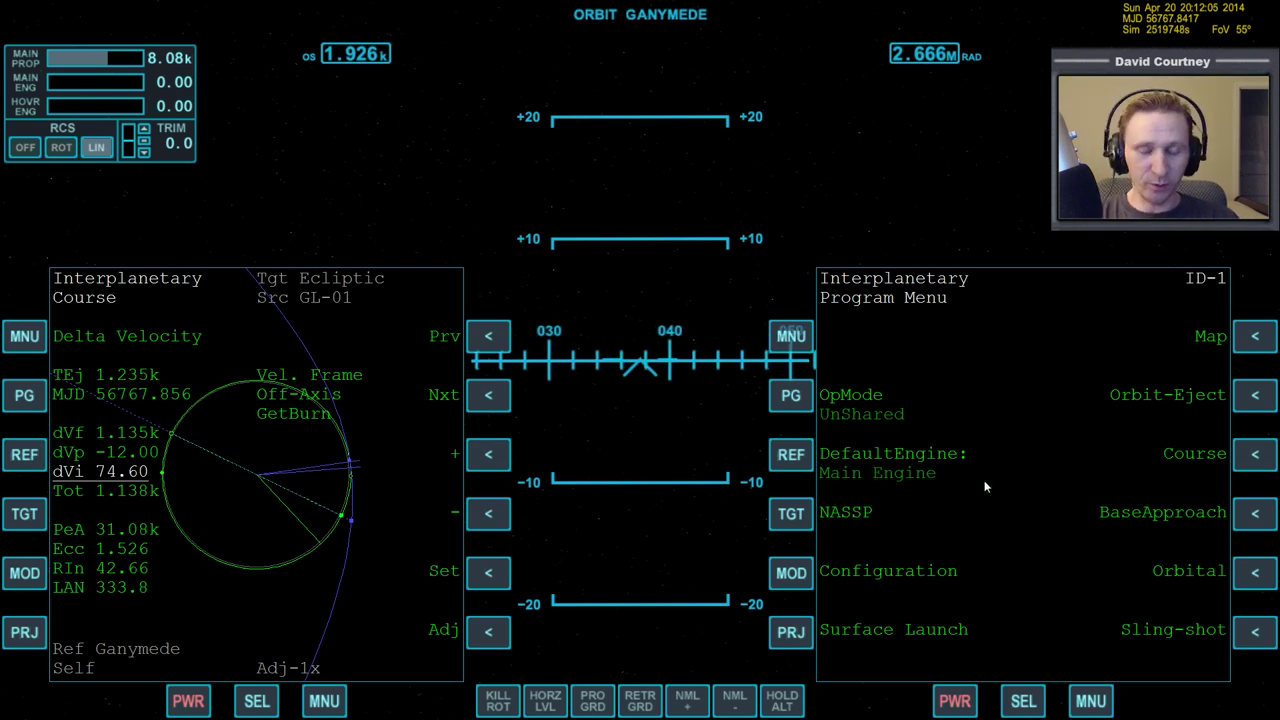
click(790, 397)
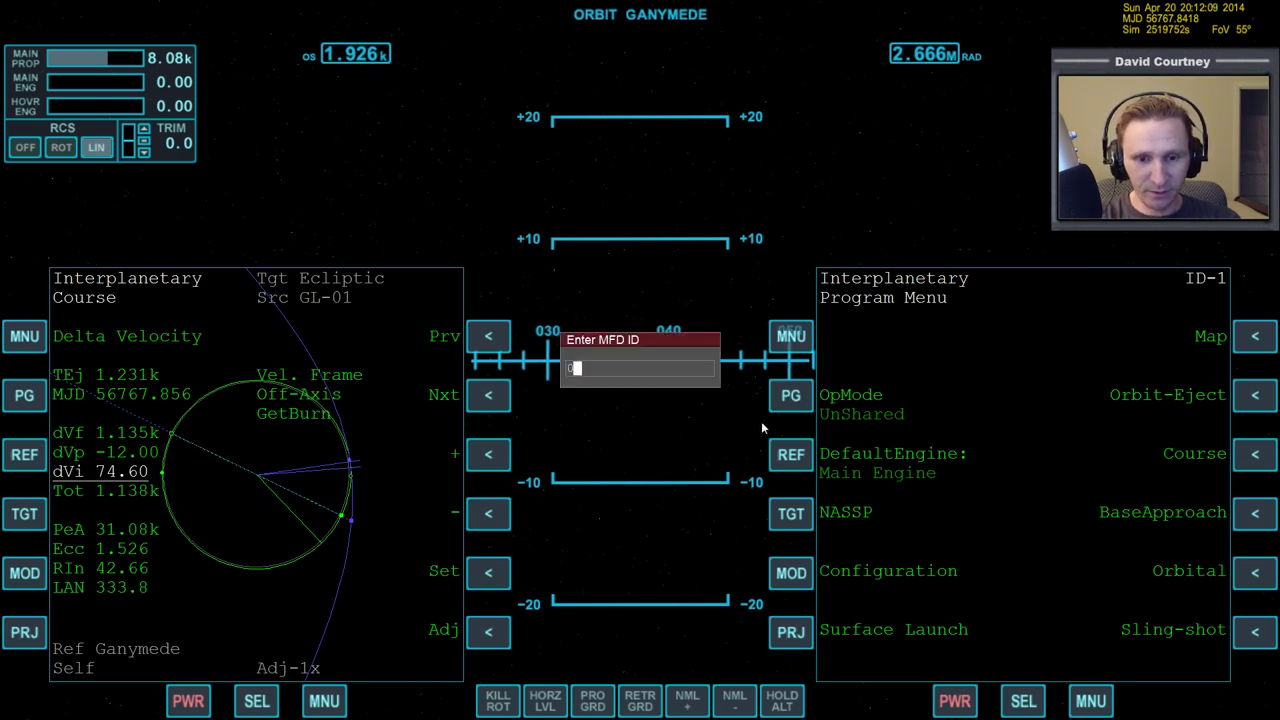
key(Return)
click(1255, 336)
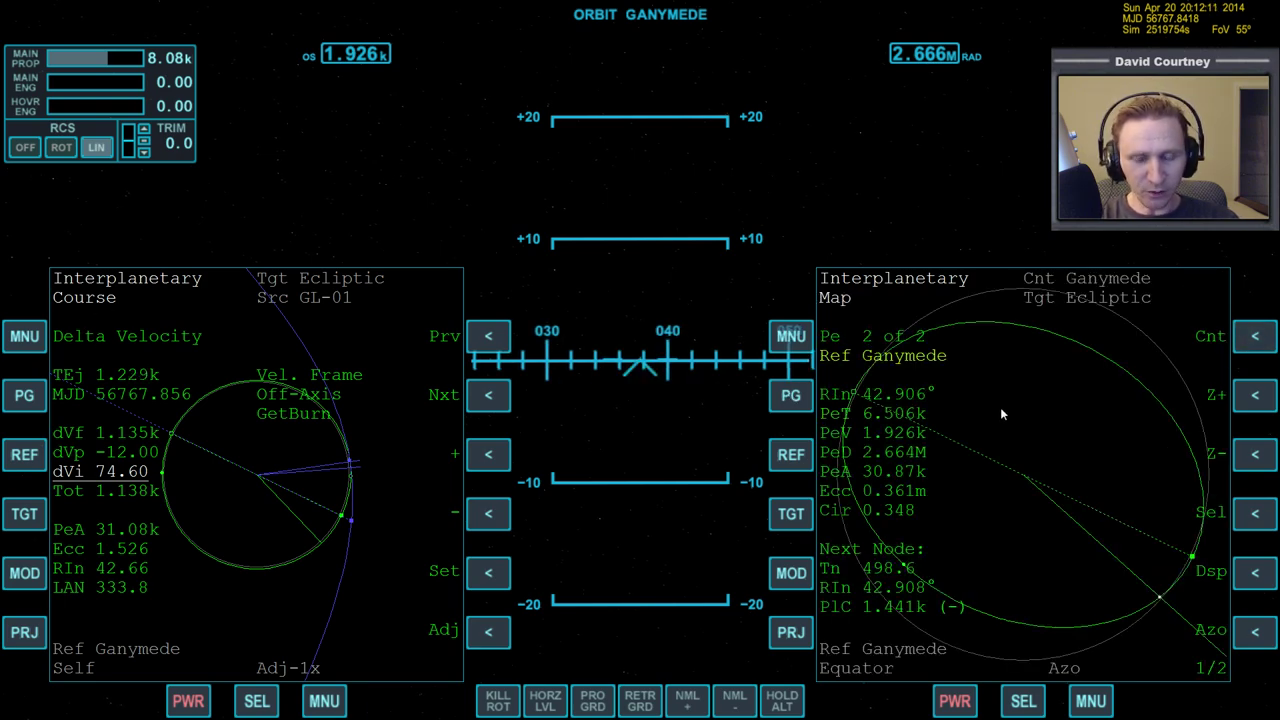
key(alt+Tab)
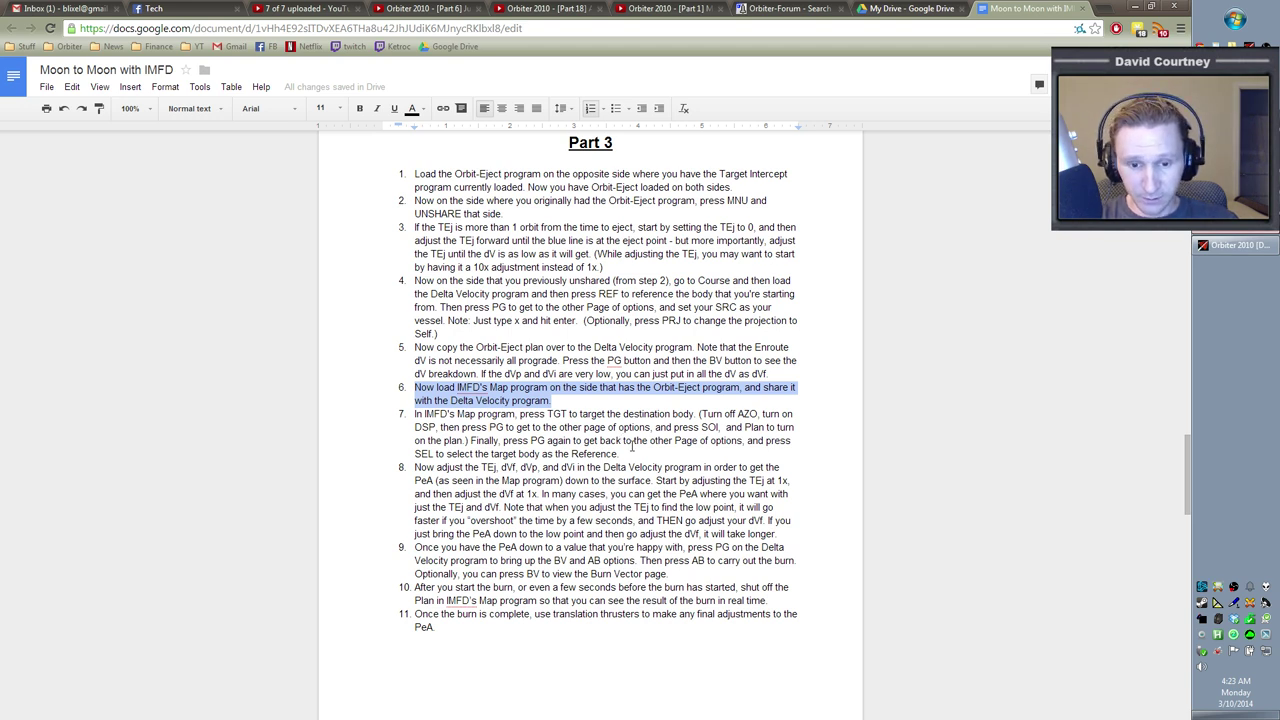
Read step 7, then set the Map's target body to Europa.
triple_click(628, 448)
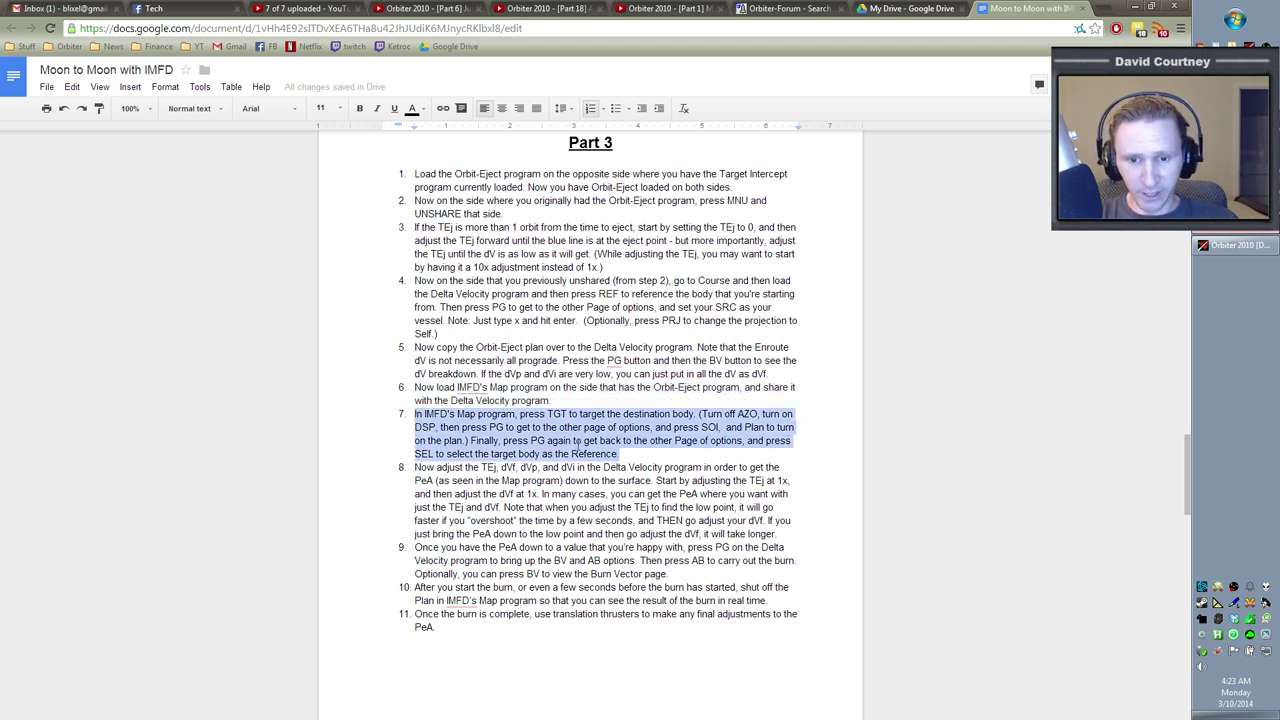
key(alt+Tab)
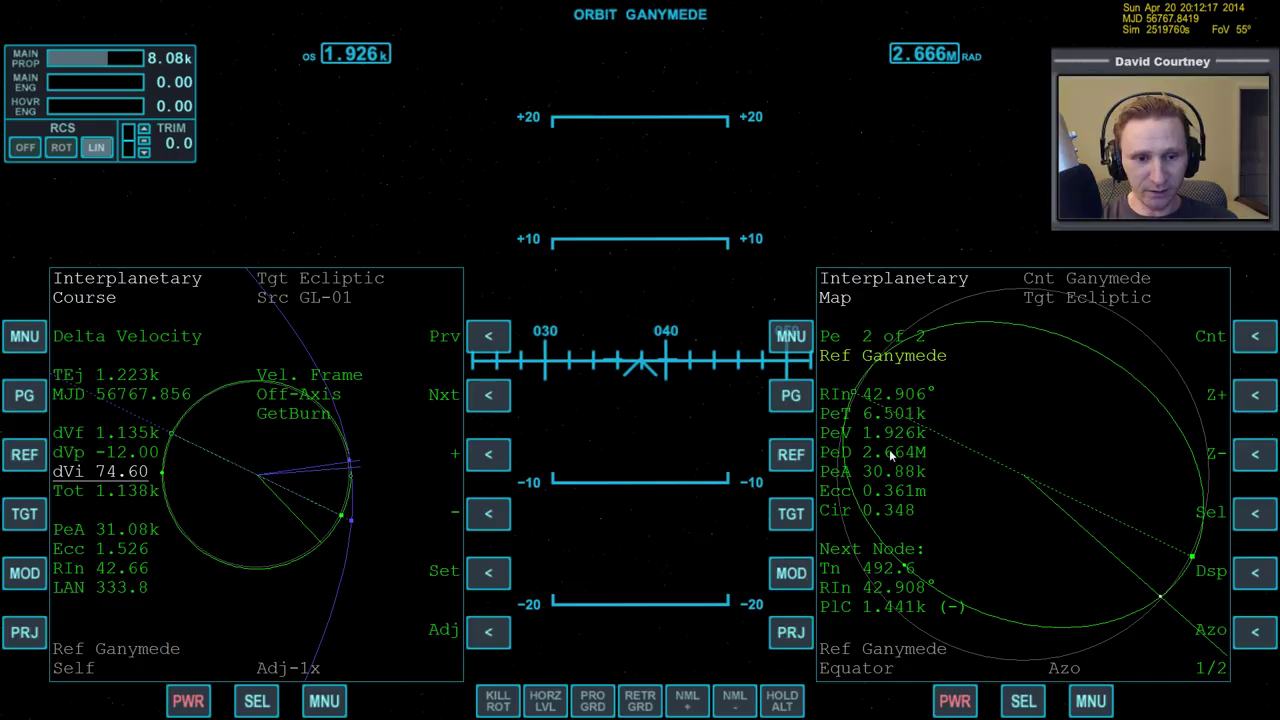
key(shift+s)
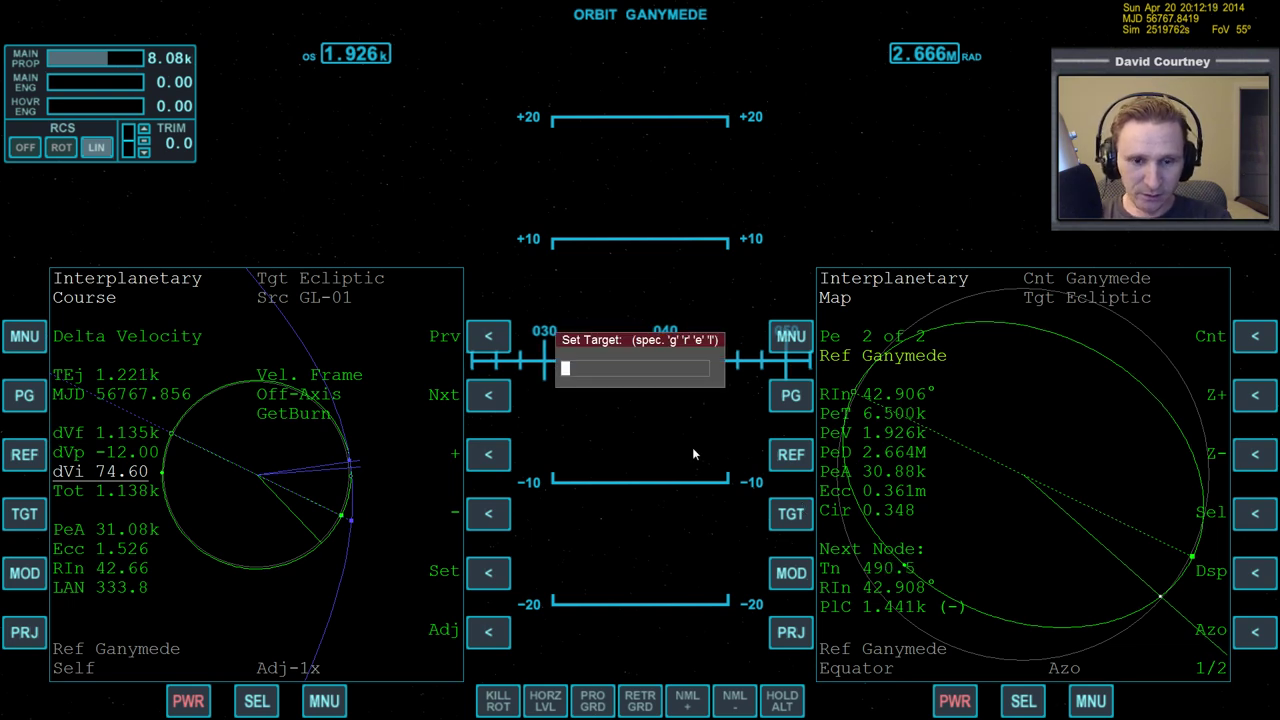
text(Europa)
key(Return)
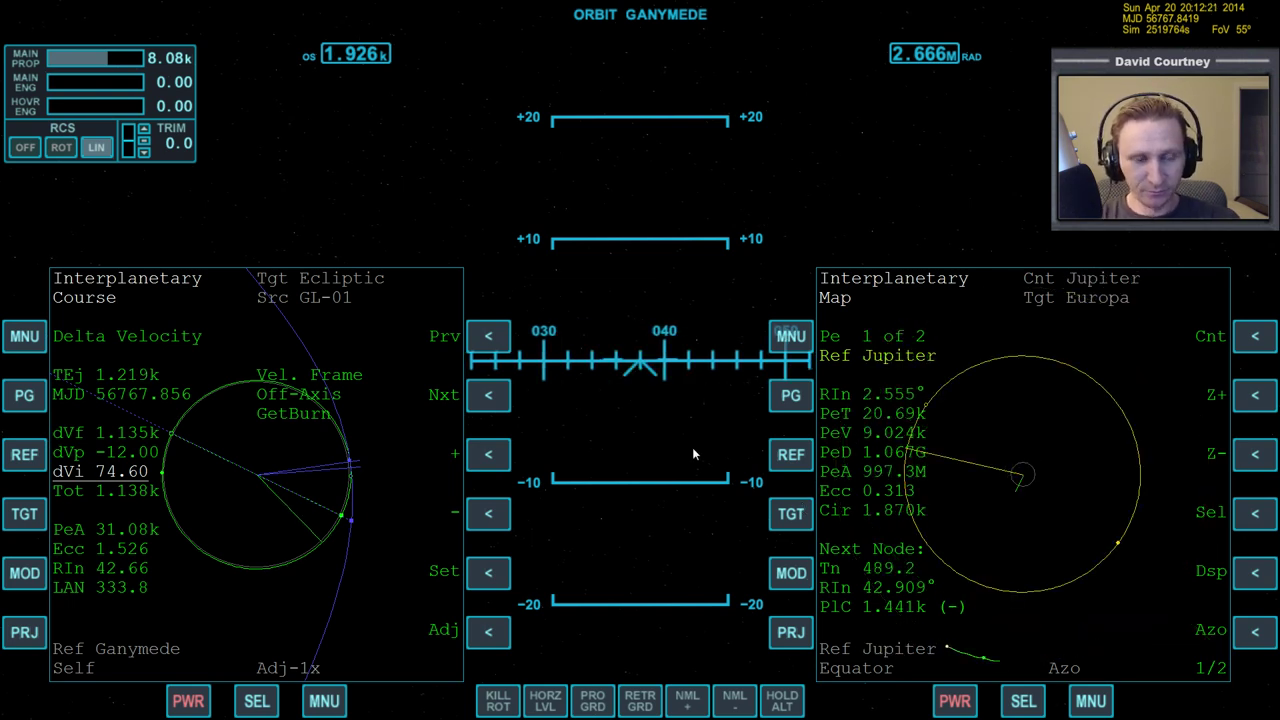
key(alt+Tab)
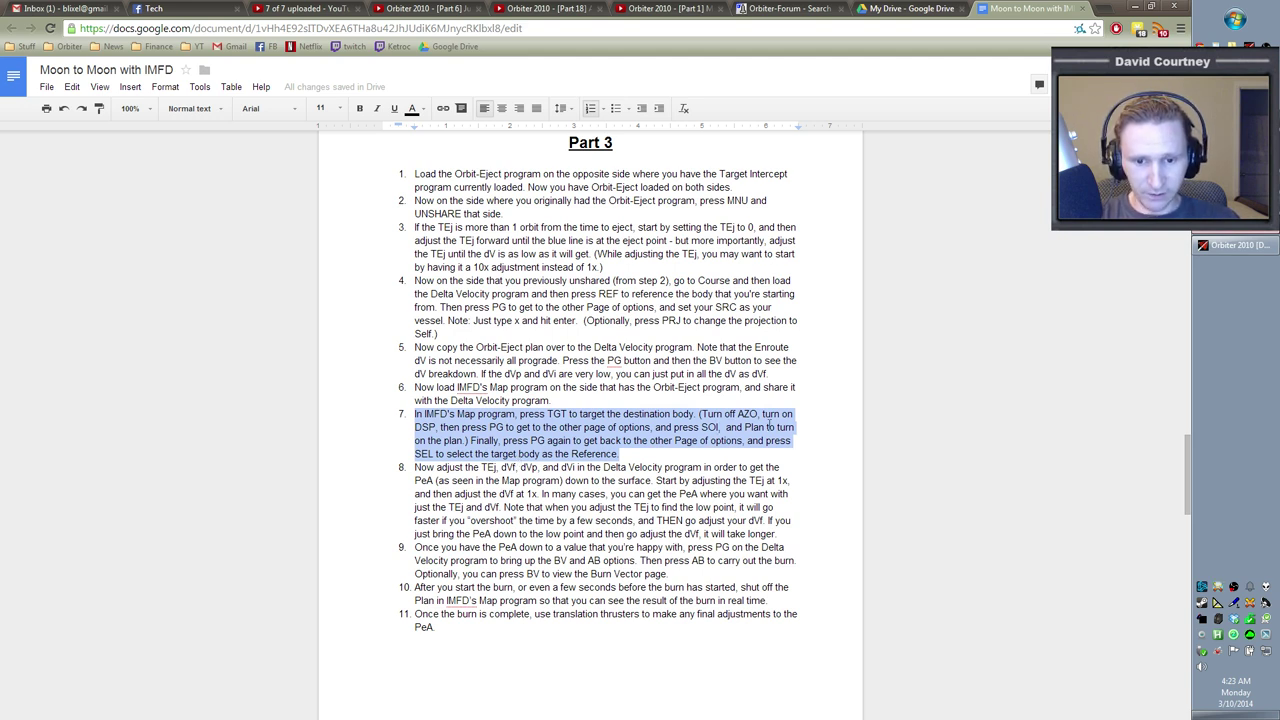
Turn off Azo and have the Map draw all orbits, the Soi and the course plan.
key(alt+Tab)
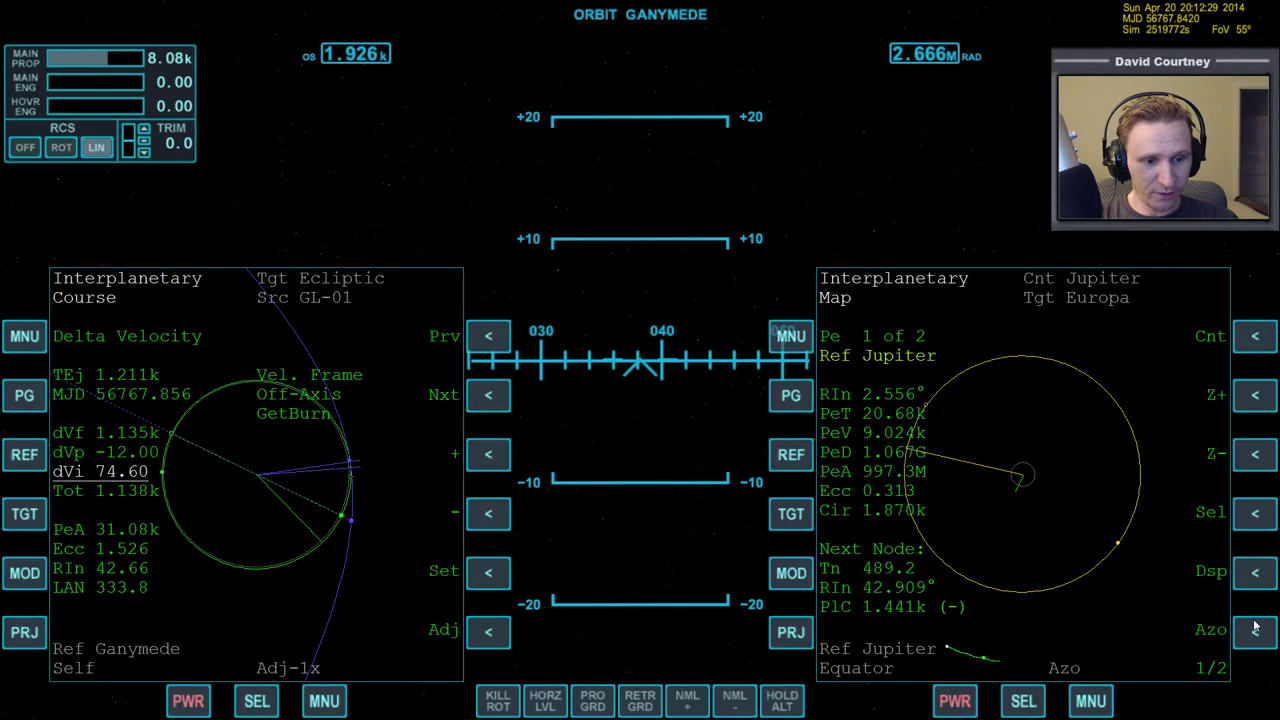
click(1256, 630)
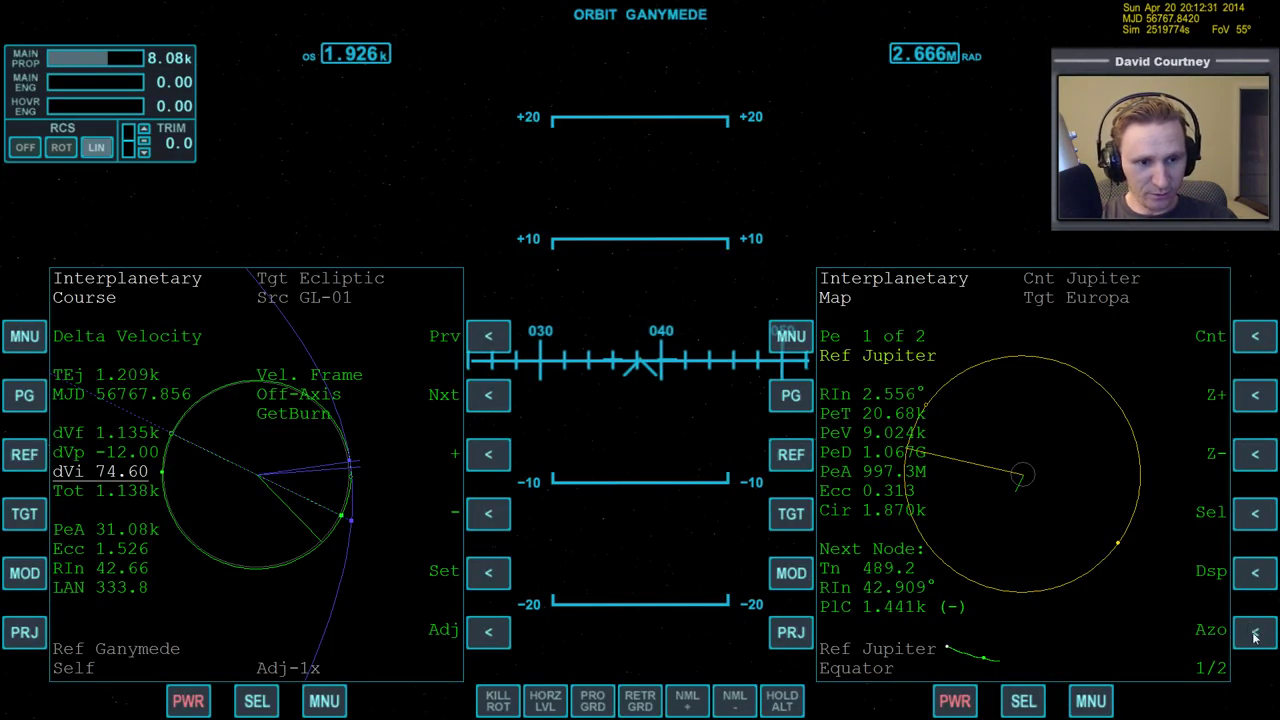
click(1257, 577)
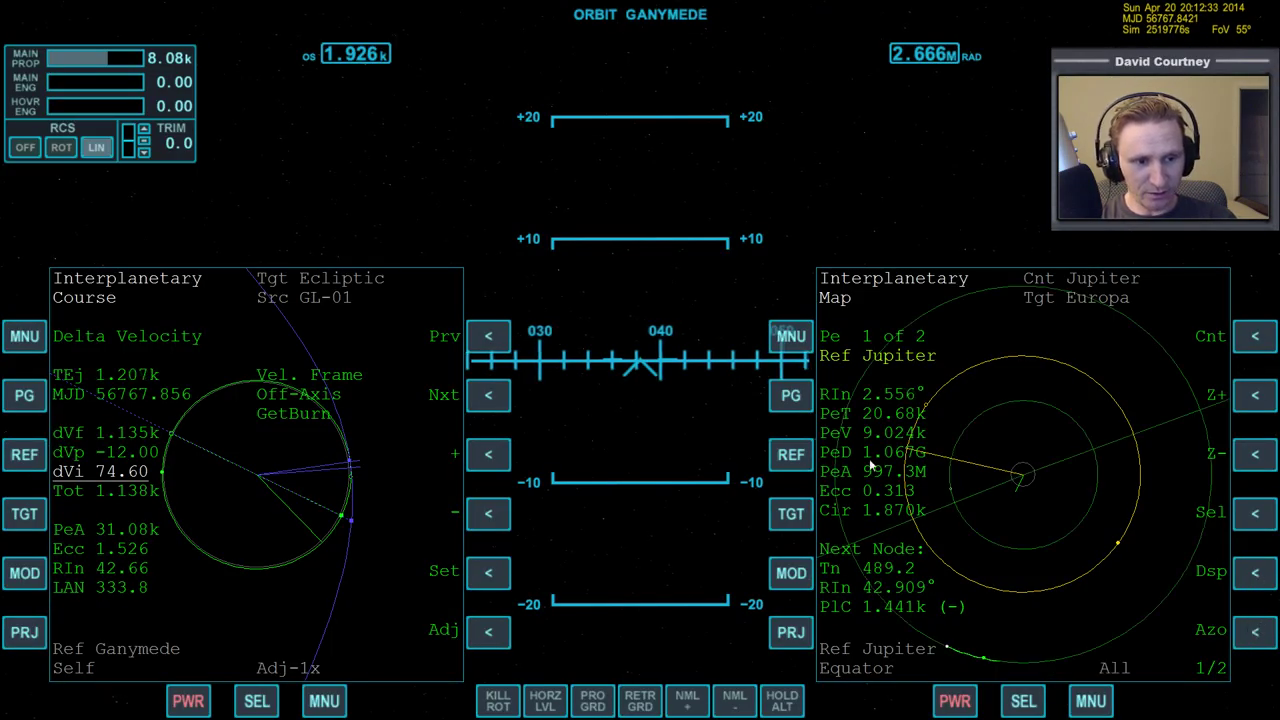
click(784, 394)
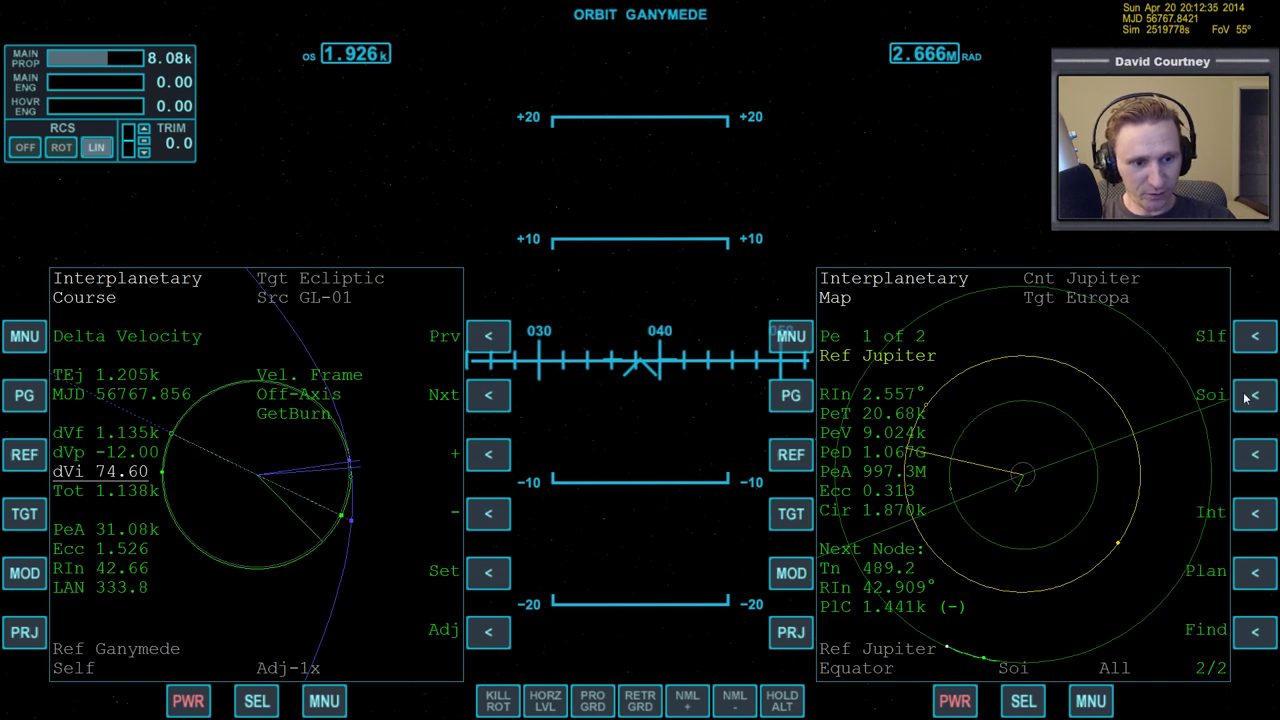
click(1256, 572)
click(800, 398)
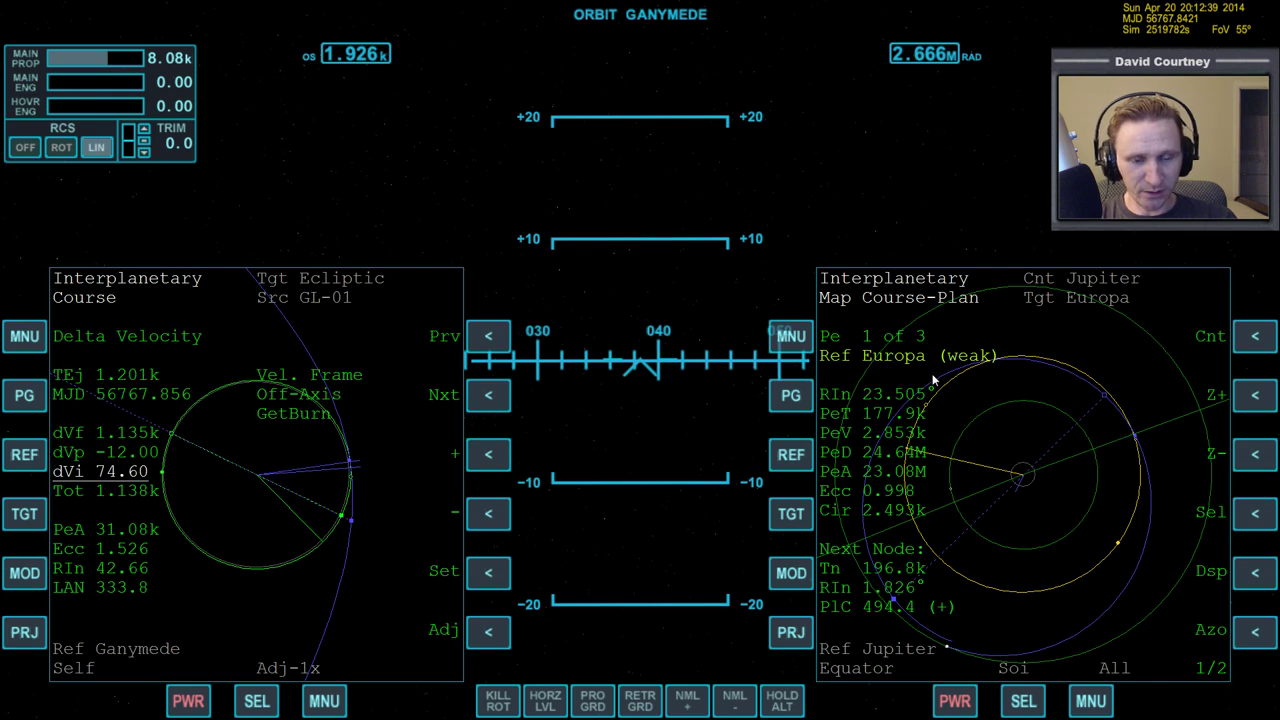
Cycle the plan's periapses until Europa is the reference, showing periapsis altitude 23.08M.
click(1254, 514)
click(1240, 514)
click(1240, 514)
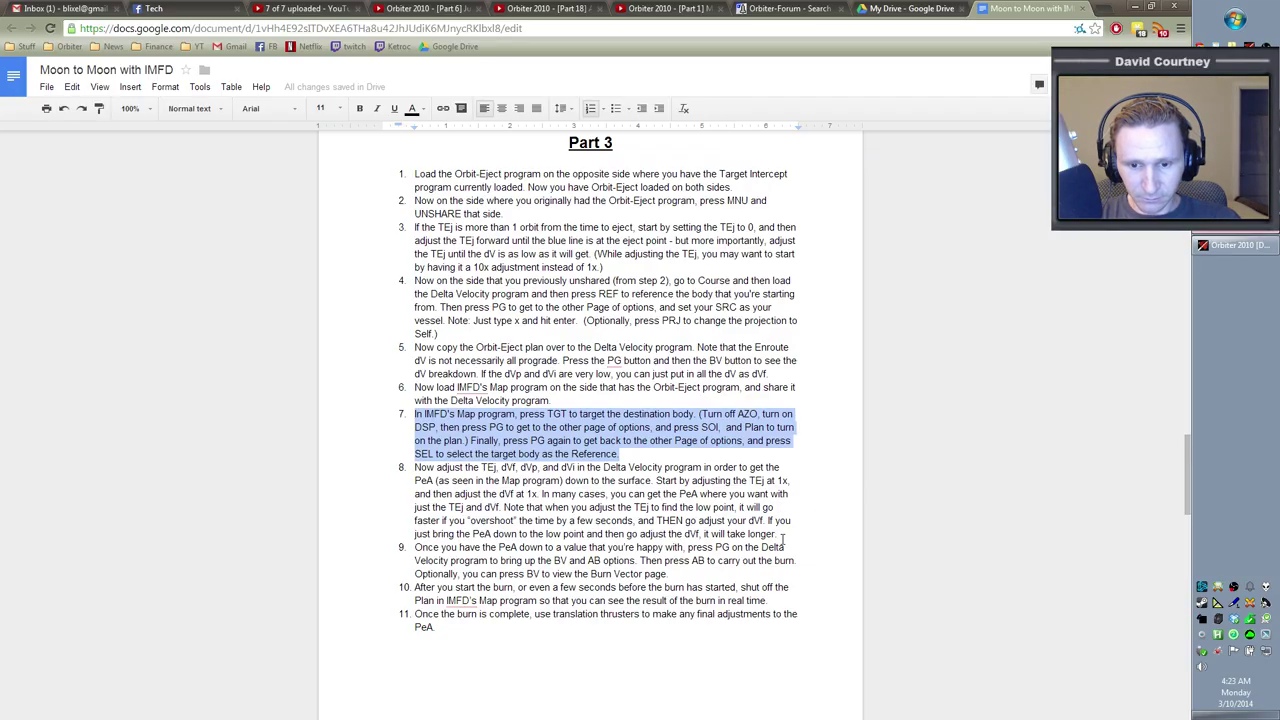
Highlight step 8 and reword 'the Map' to 'IMFD's Map' in its text.
drag(779, 535, 414, 467)
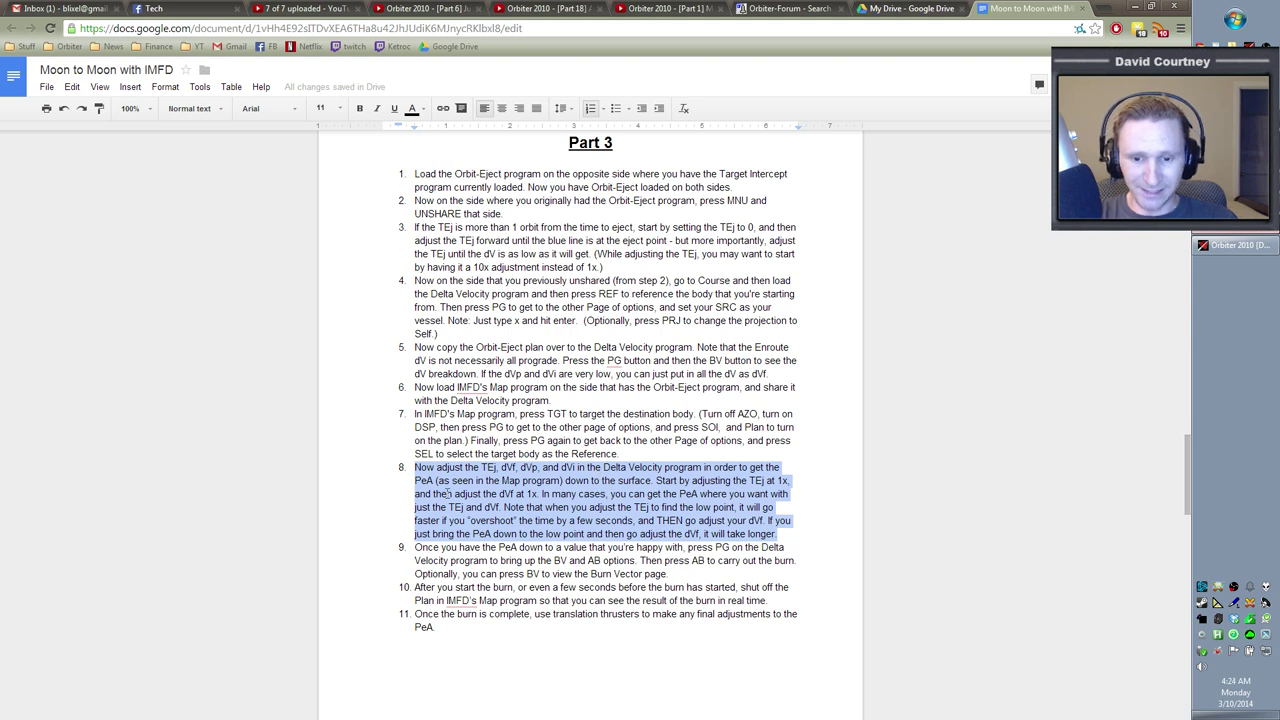
click(501, 481)
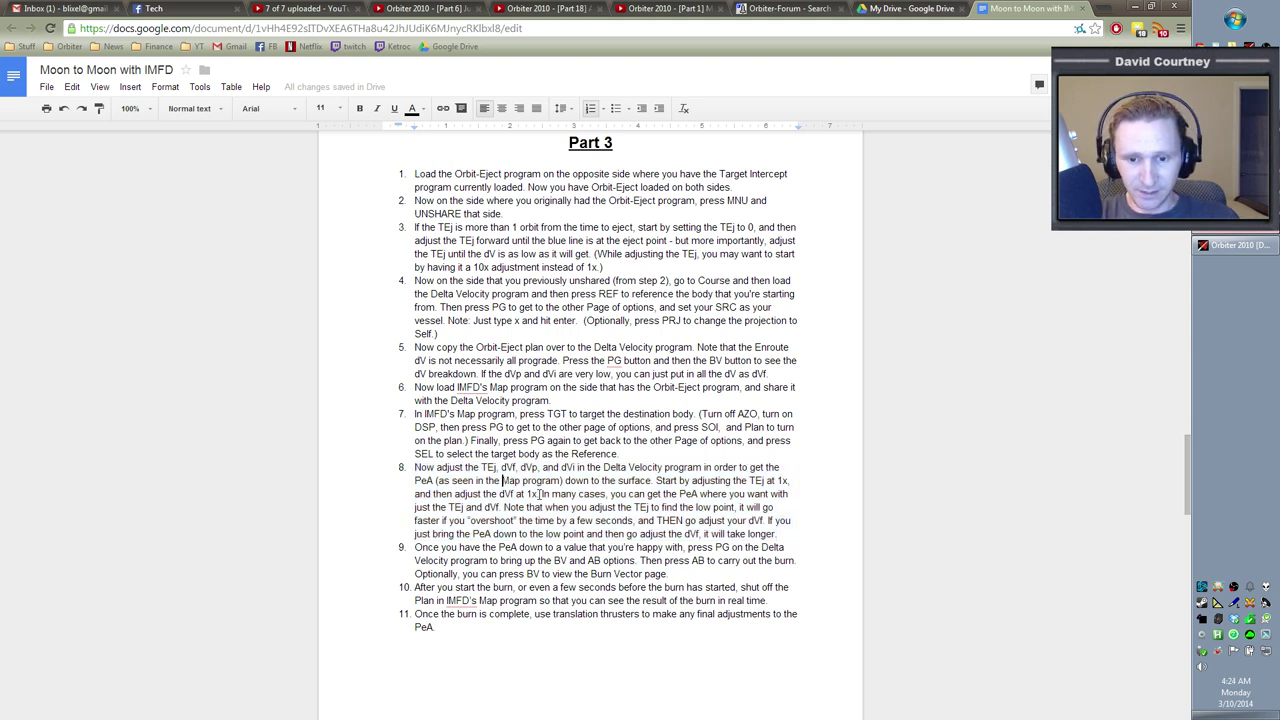
key(BackSpace)
key(BackSpace)
key(BackSpace)
key(BackSpace)
text(IMFD)
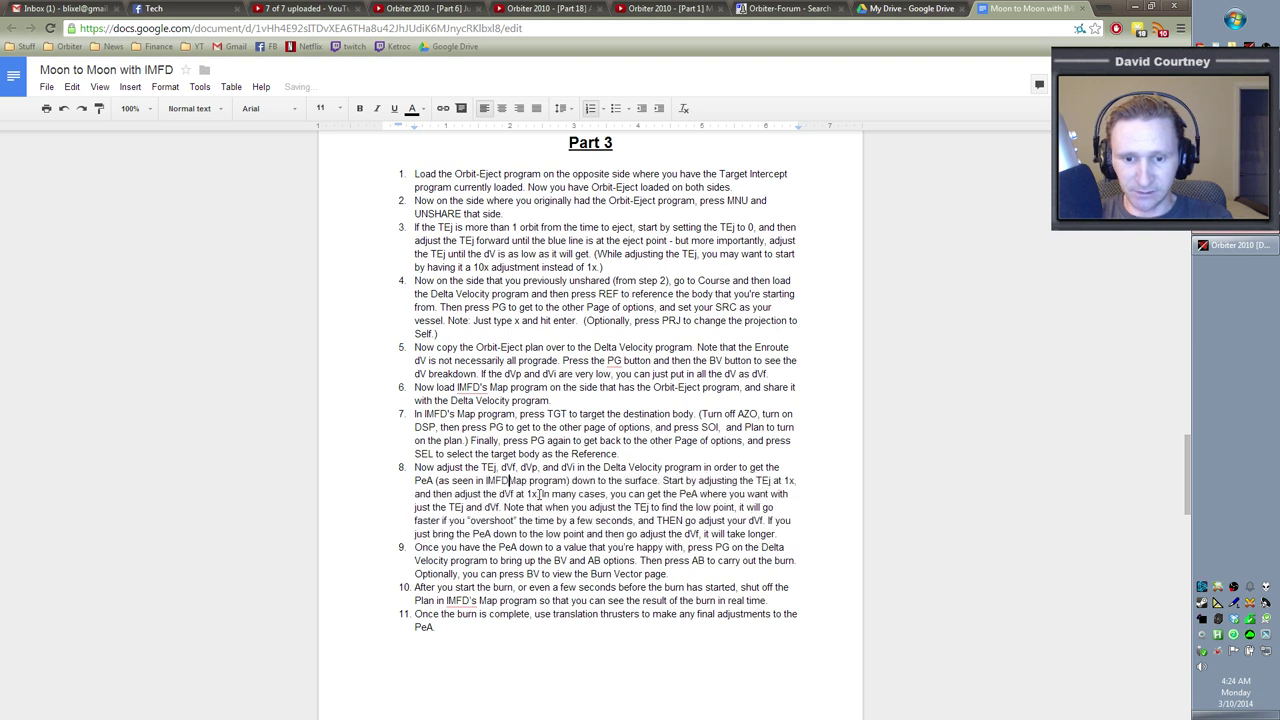
text('s)
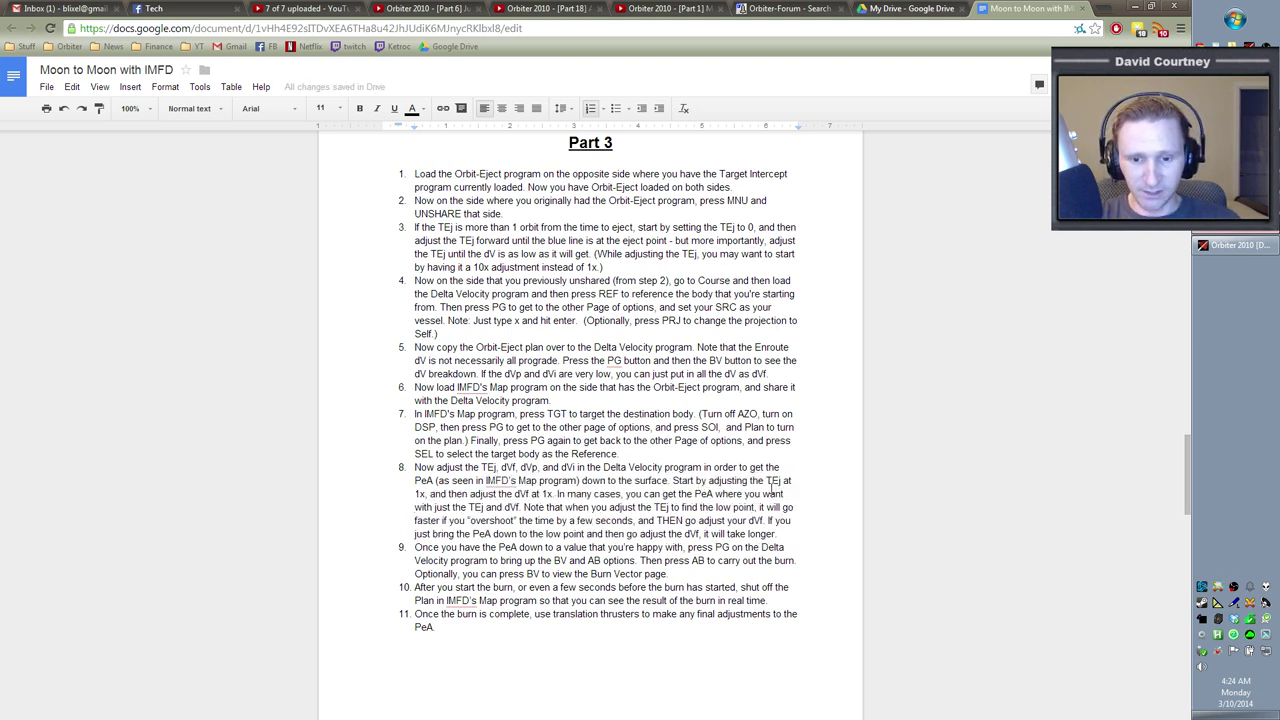
Read step 8's dVf adjustment sentence and the rest of the step, then return to Orbiter.
drag(453, 494, 551, 493)
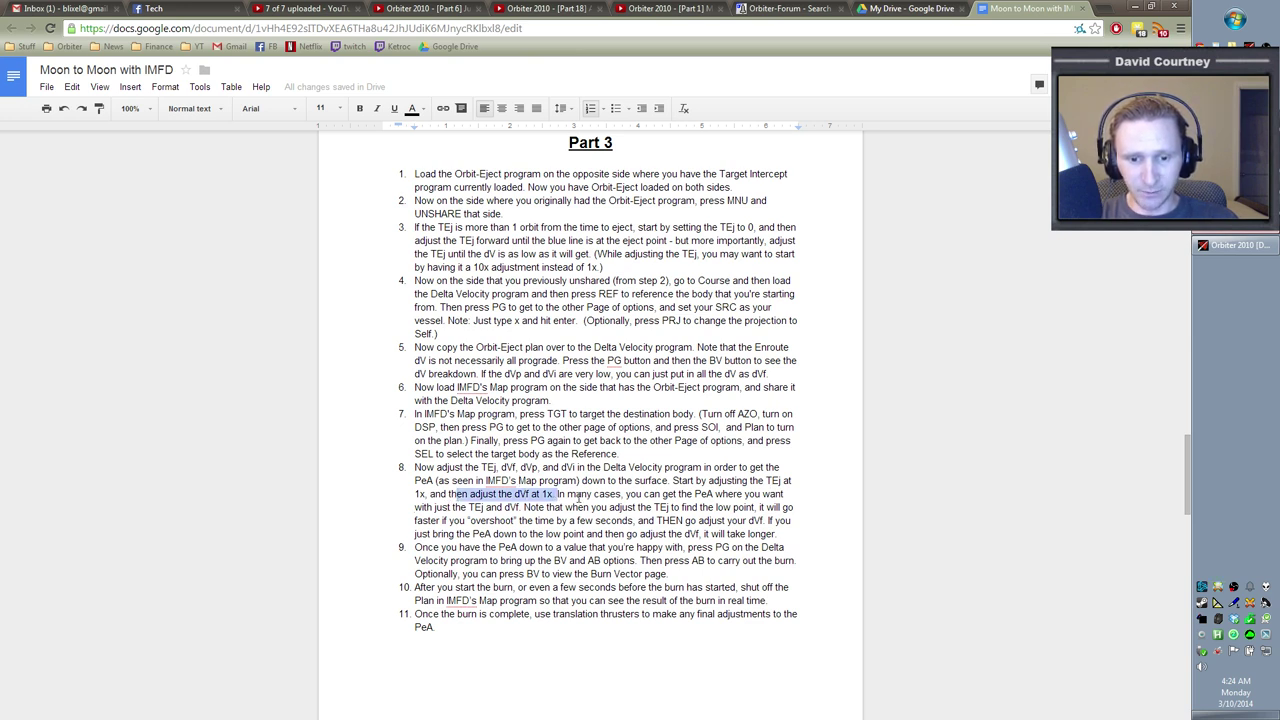
click(578, 495)
drag(569, 494, 782, 534)
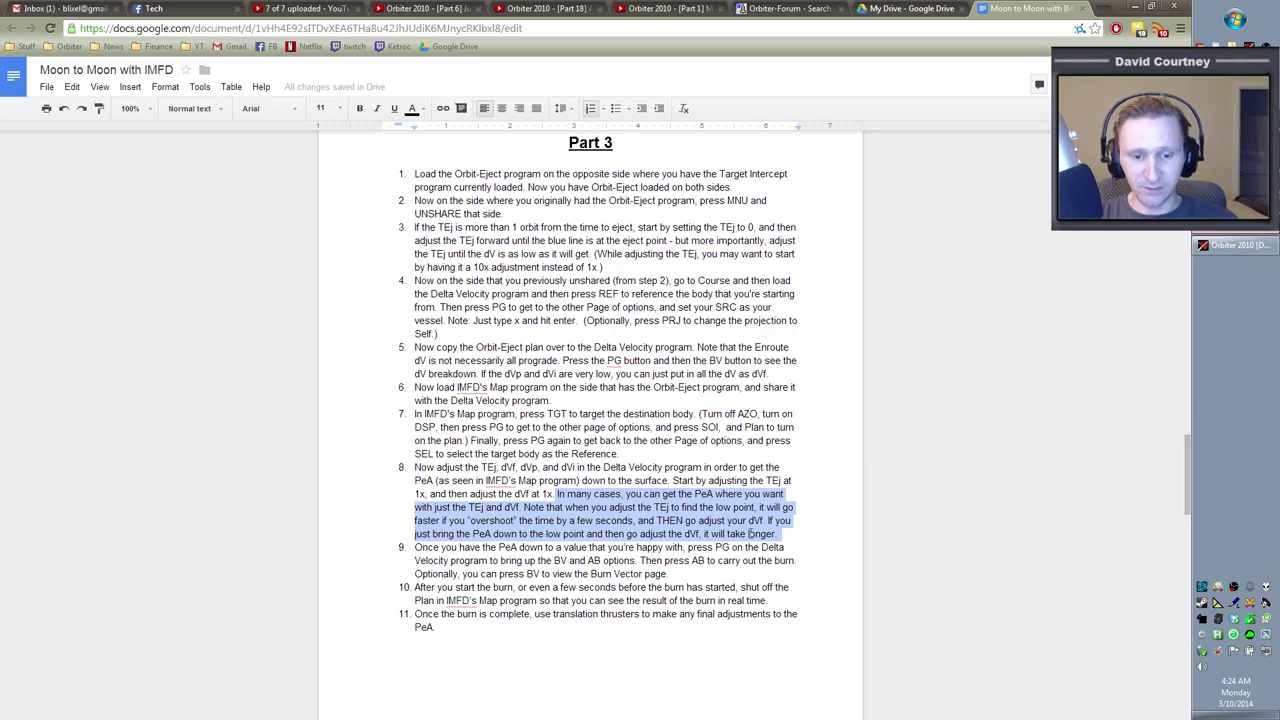
key(alt+Tab)
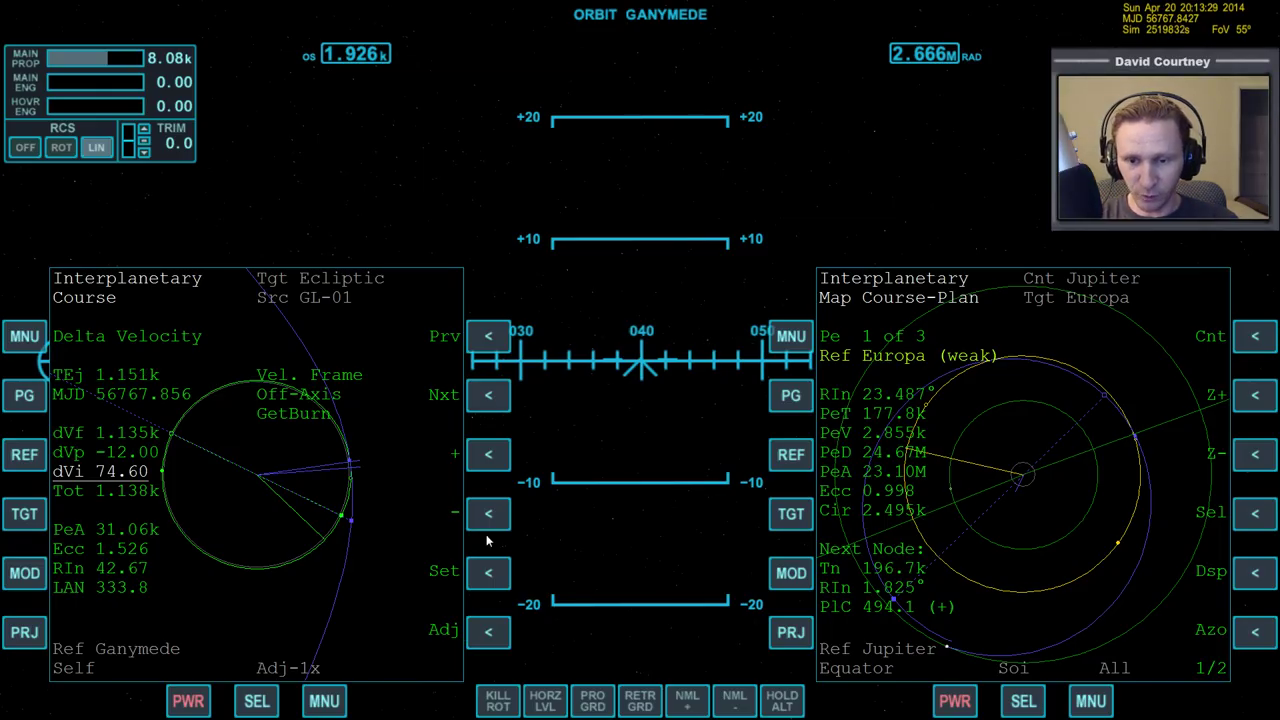
Select TEj and raise it to about 1.303k, dropping Europa's periapsis to 1.127M.
click(488, 337)
click(488, 337)
click(488, 337)
click(488, 337)
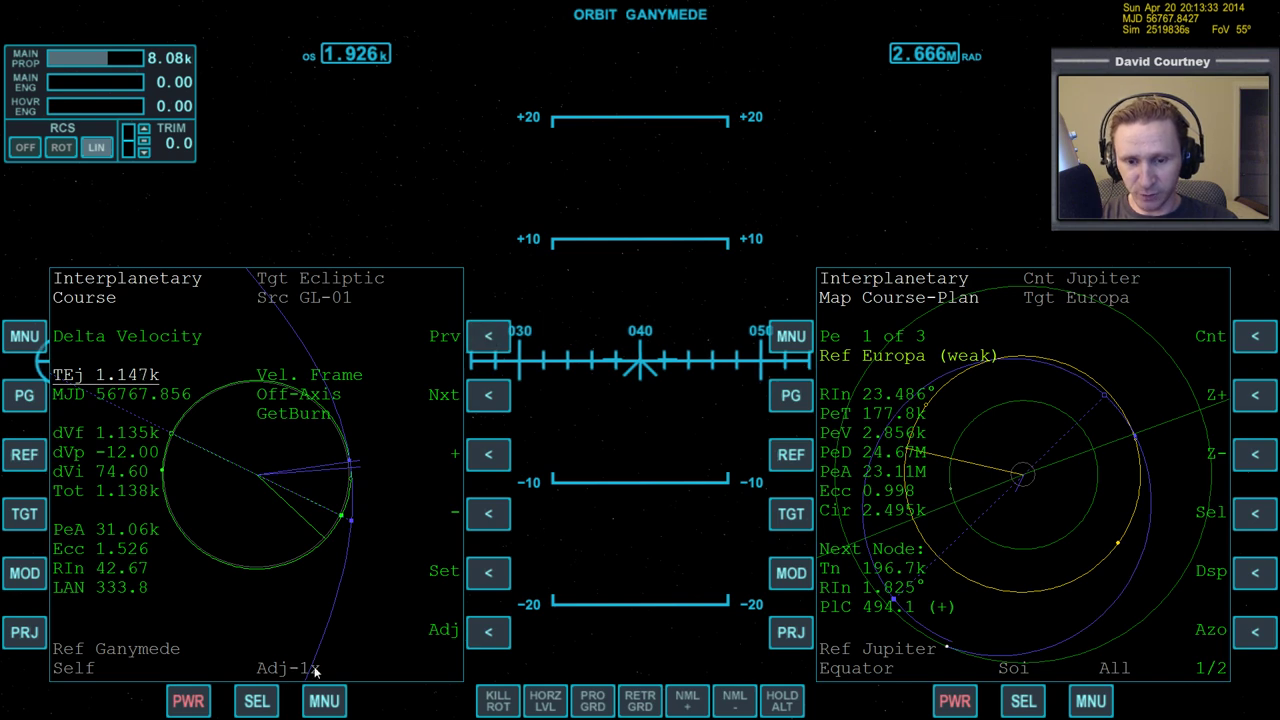
click(489, 456)
click(489, 456)
click(489, 456)
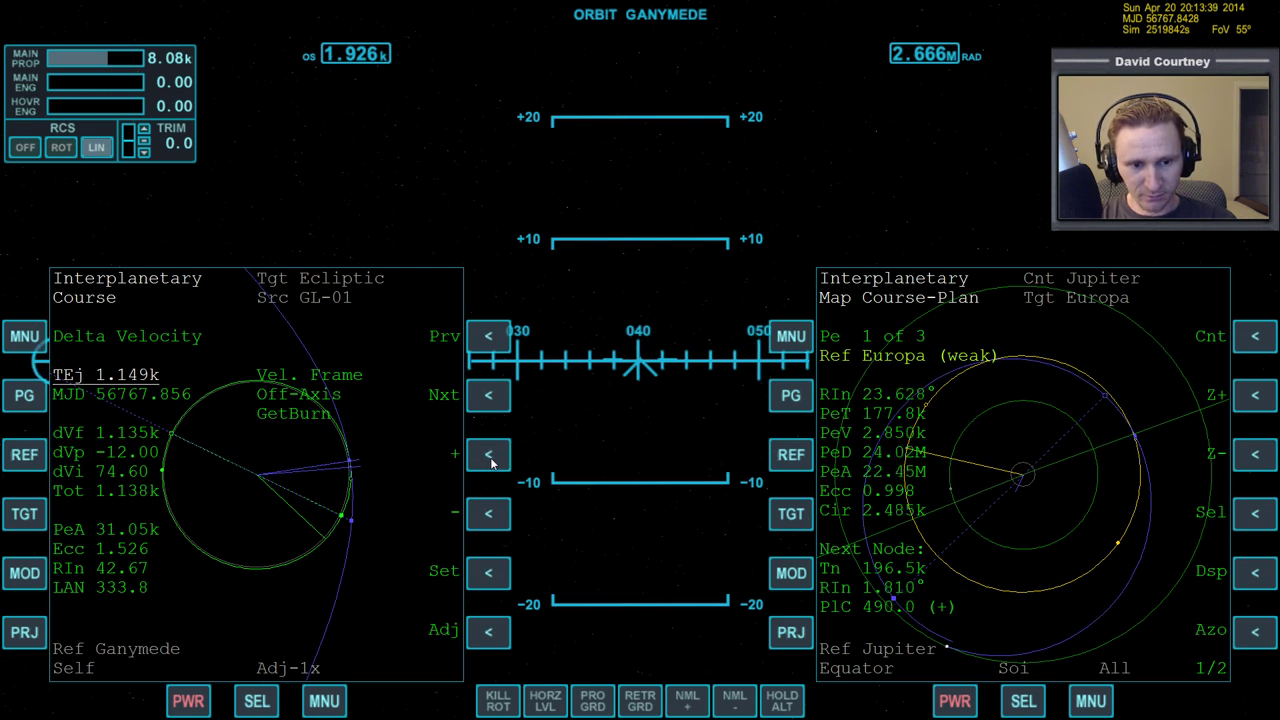
click(489, 456)
click(489, 456)
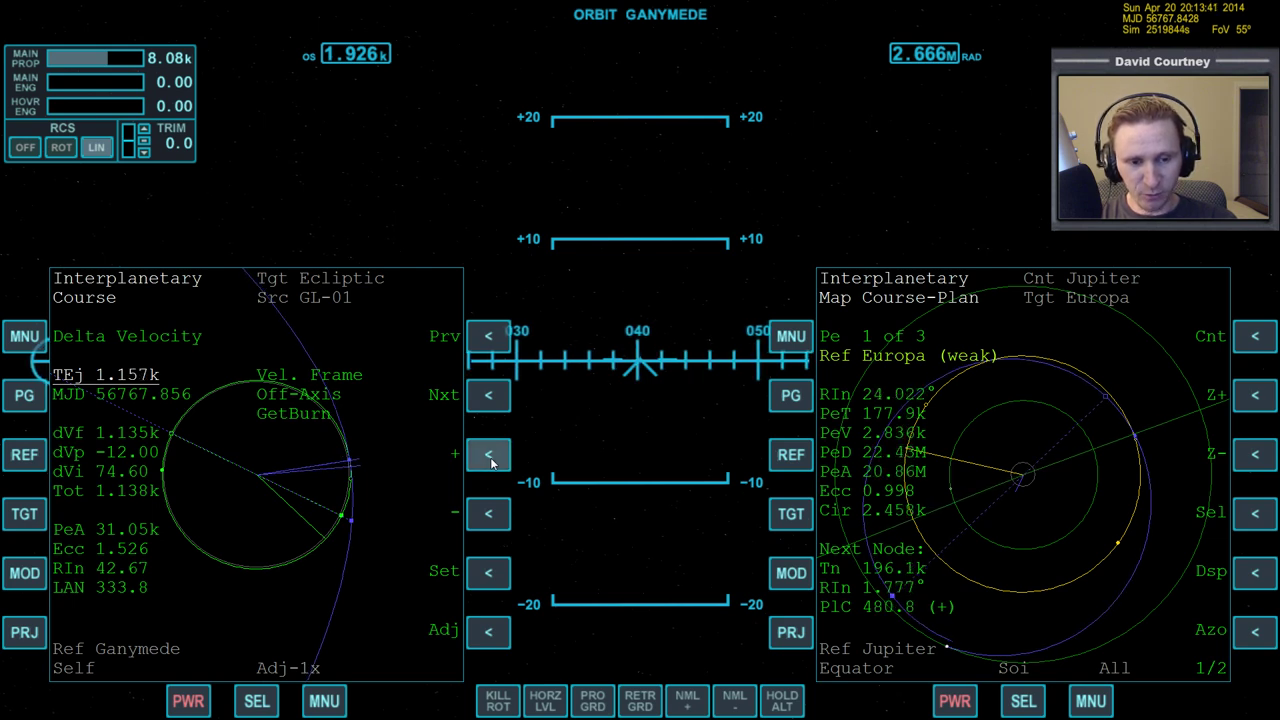
drag(489, 456, 491, 460)
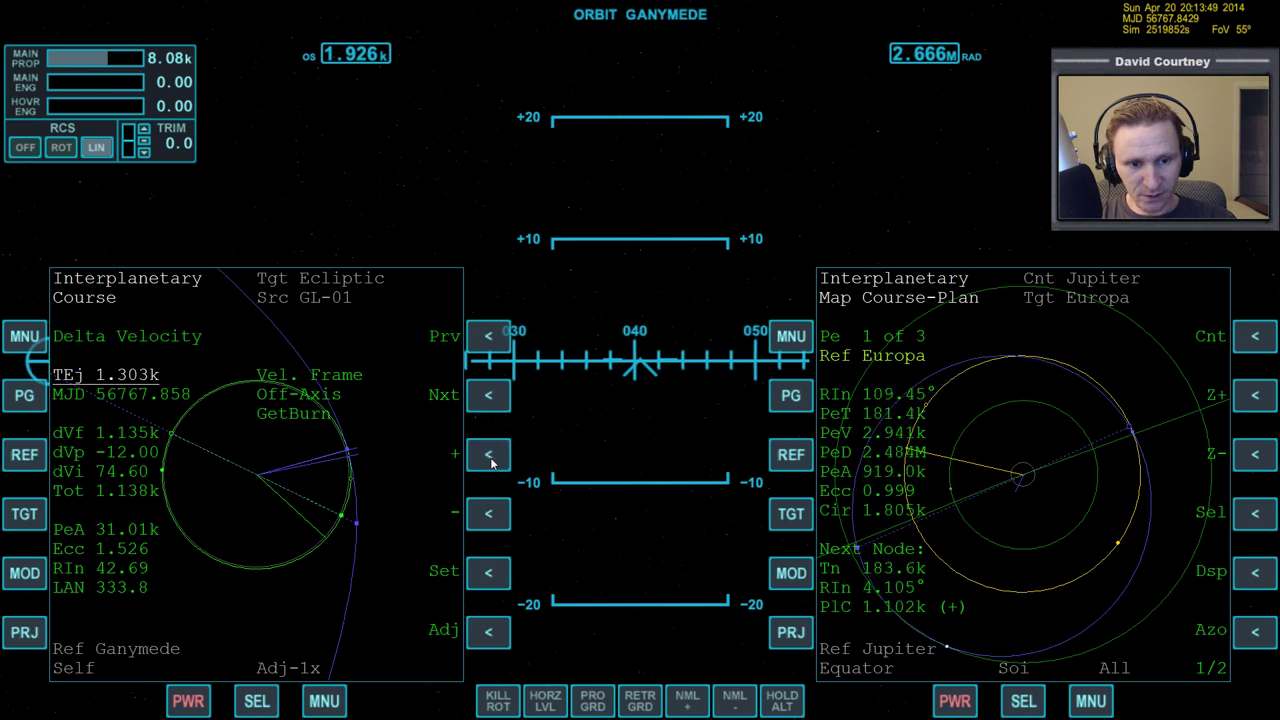
click(491, 460)
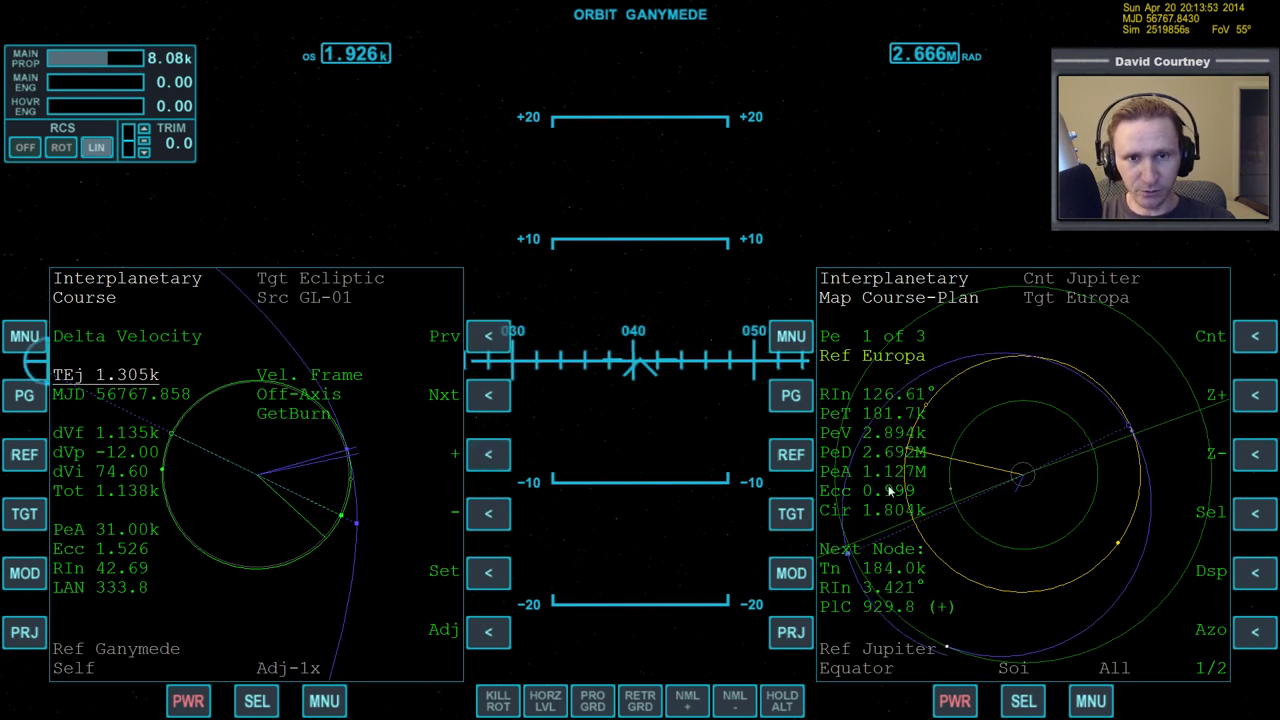
drag(489, 400, 489, 400)
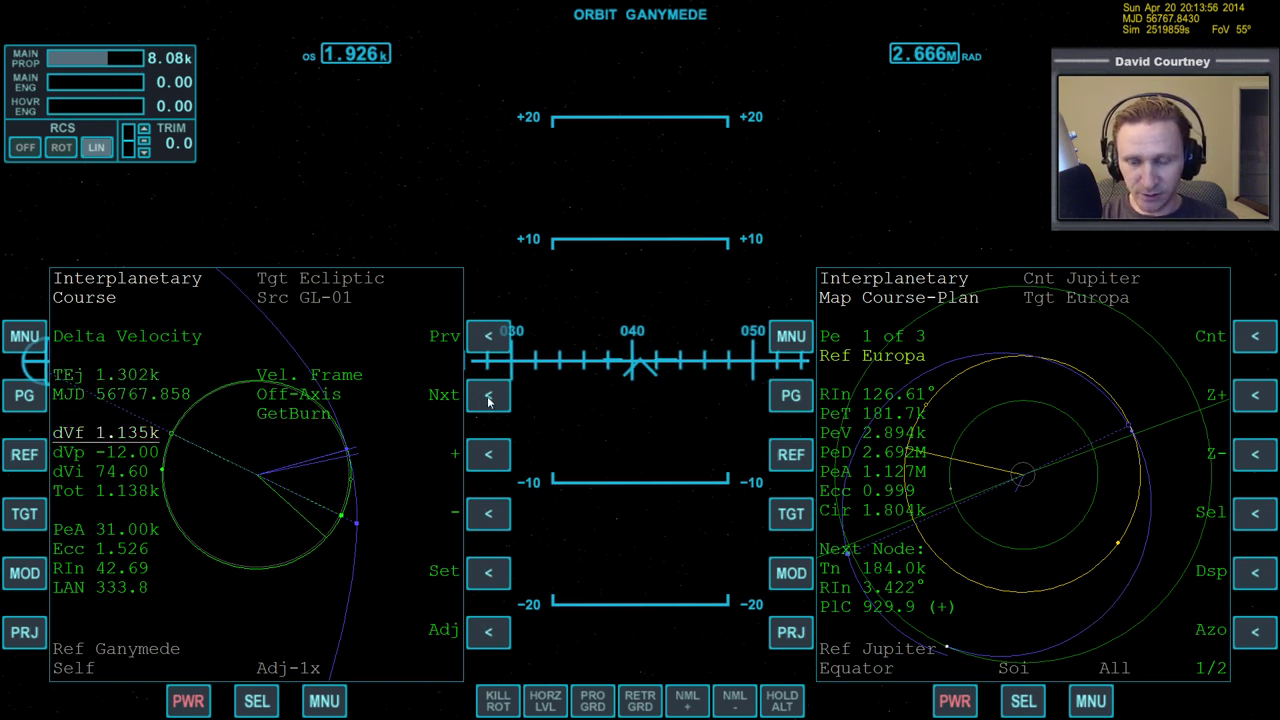
Raise dVf in eleven small increments to shift Europa's periapsis lower.
click(491, 458)
click(491, 458)
click(491, 458)
click(493, 461)
click(493, 461)
click(493, 461)
click(493, 461)
click(493, 461)
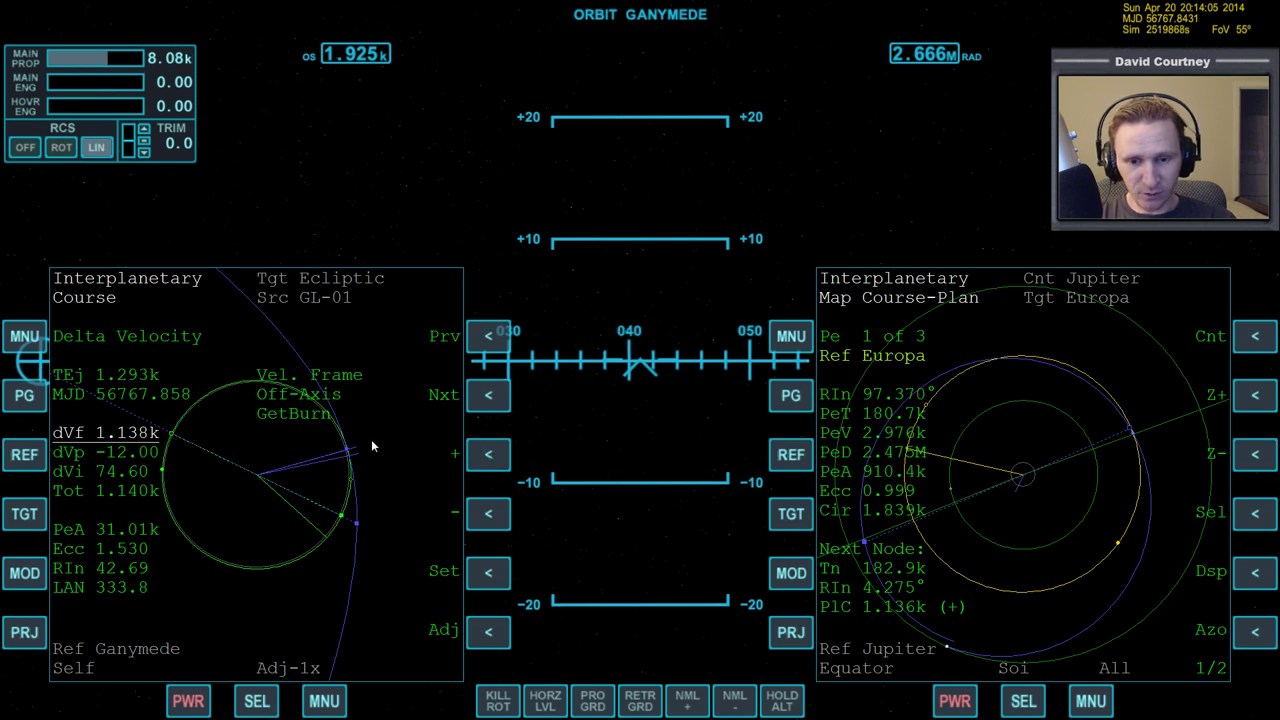
click(497, 454)
click(497, 454)
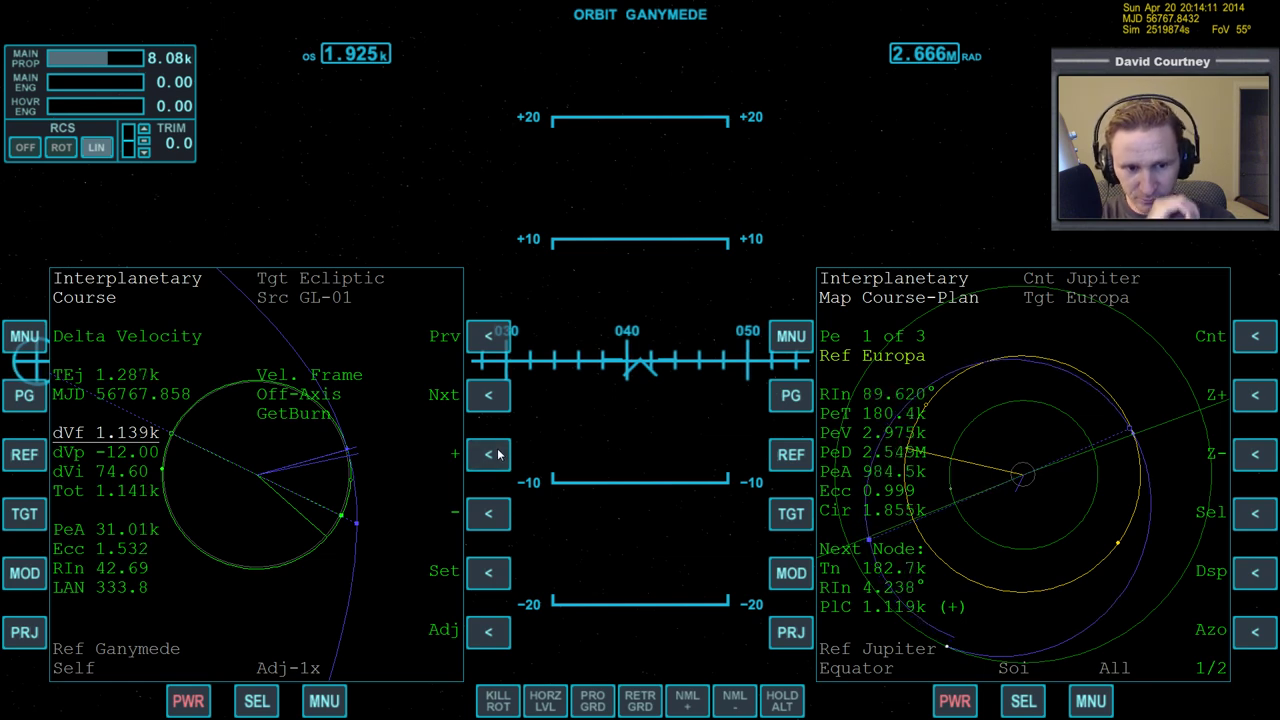
click(497, 454)
Reselect TEj and push the ejection time five increments later.
click(486, 336)
click(486, 336)
click(486, 336)
click(497, 452)
click(497, 452)
click(497, 452)
click(497, 452)
click(497, 452)
Return to dVf and raise it eight more increments.
click(505, 402)
click(505, 402)
click(497, 452)
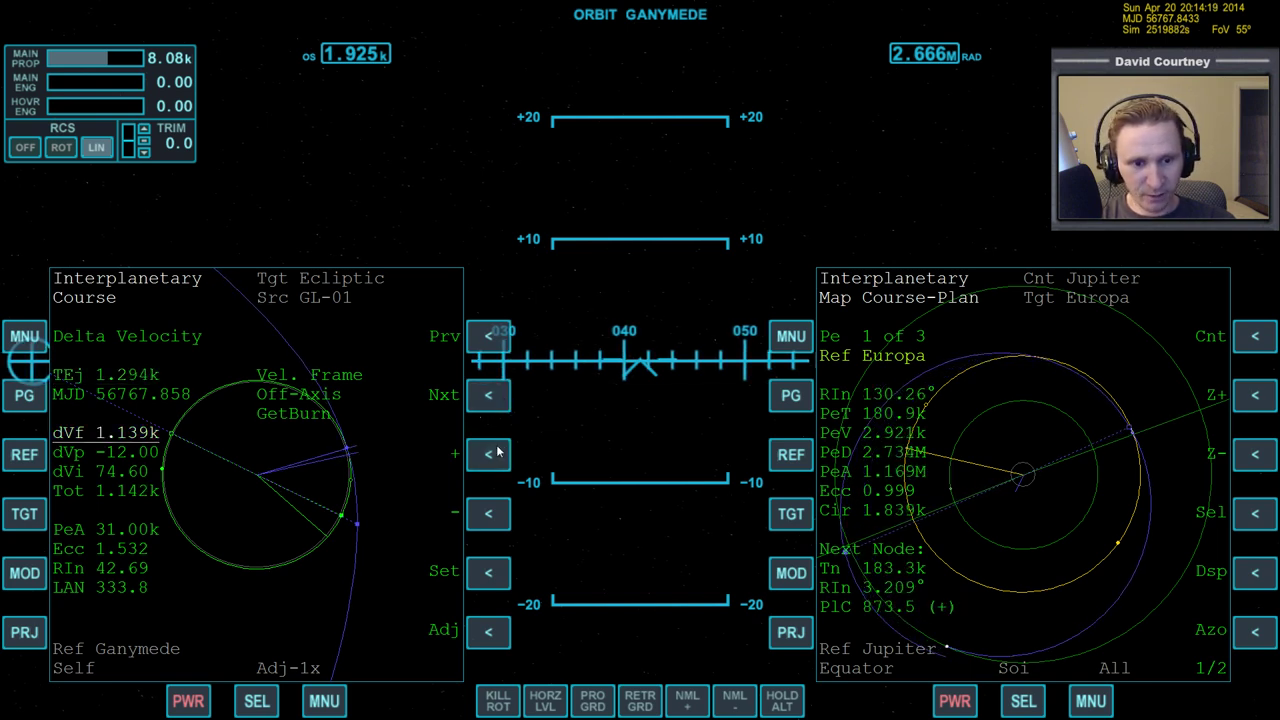
click(497, 452)
click(497, 452)
click(497, 452)
click(497, 452)
click(497, 452)
click(497, 452)
click(497, 452)
Give TEj one more small increase.
click(499, 342)
click(499, 342)
click(498, 454)
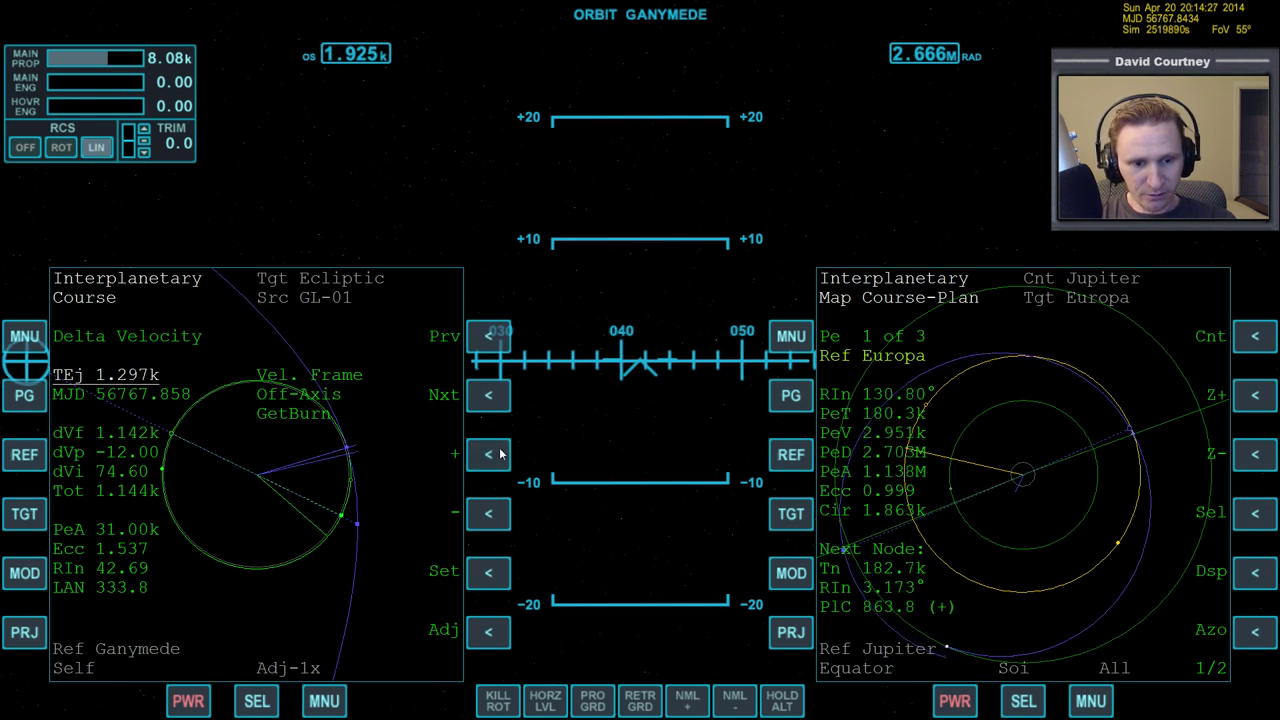
click(489, 396)
Select dVf again and raise it in twelve steps to 1.149k.
click(489, 396)
click(485, 456)
click(485, 456)
click(485, 456)
click(485, 456)
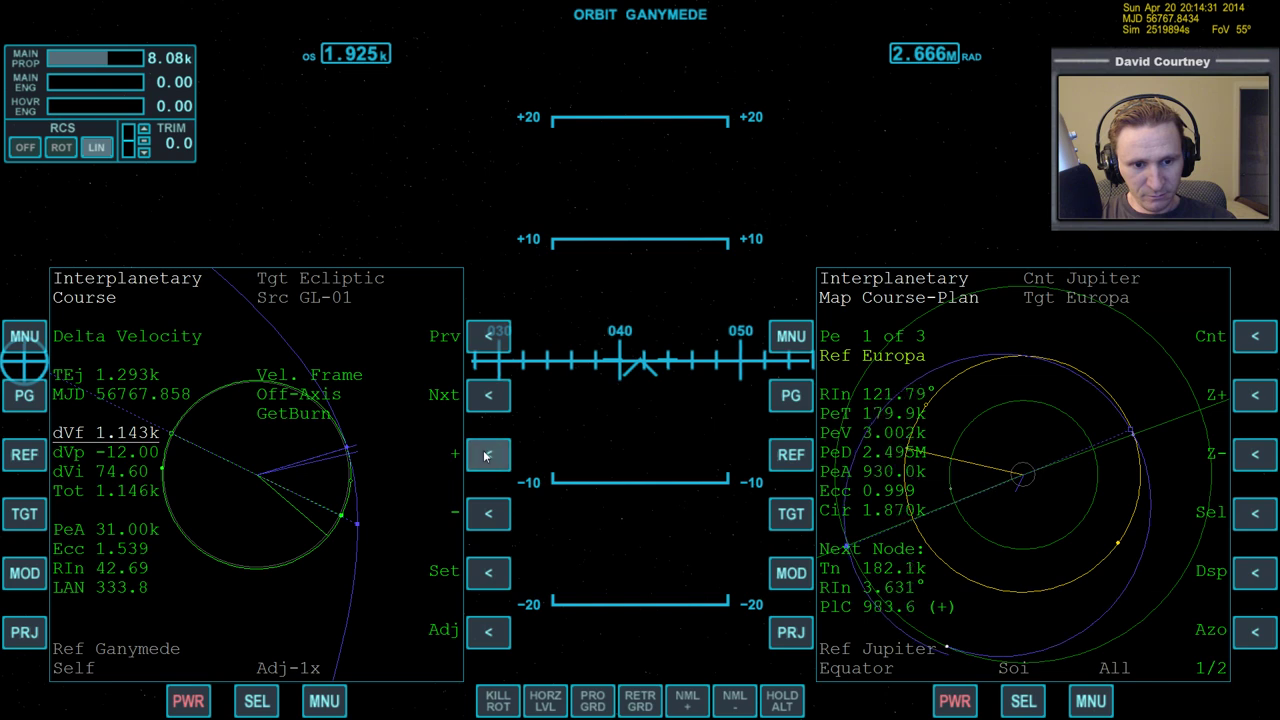
click(485, 456)
click(485, 456)
click(485, 456)
click(485, 456)
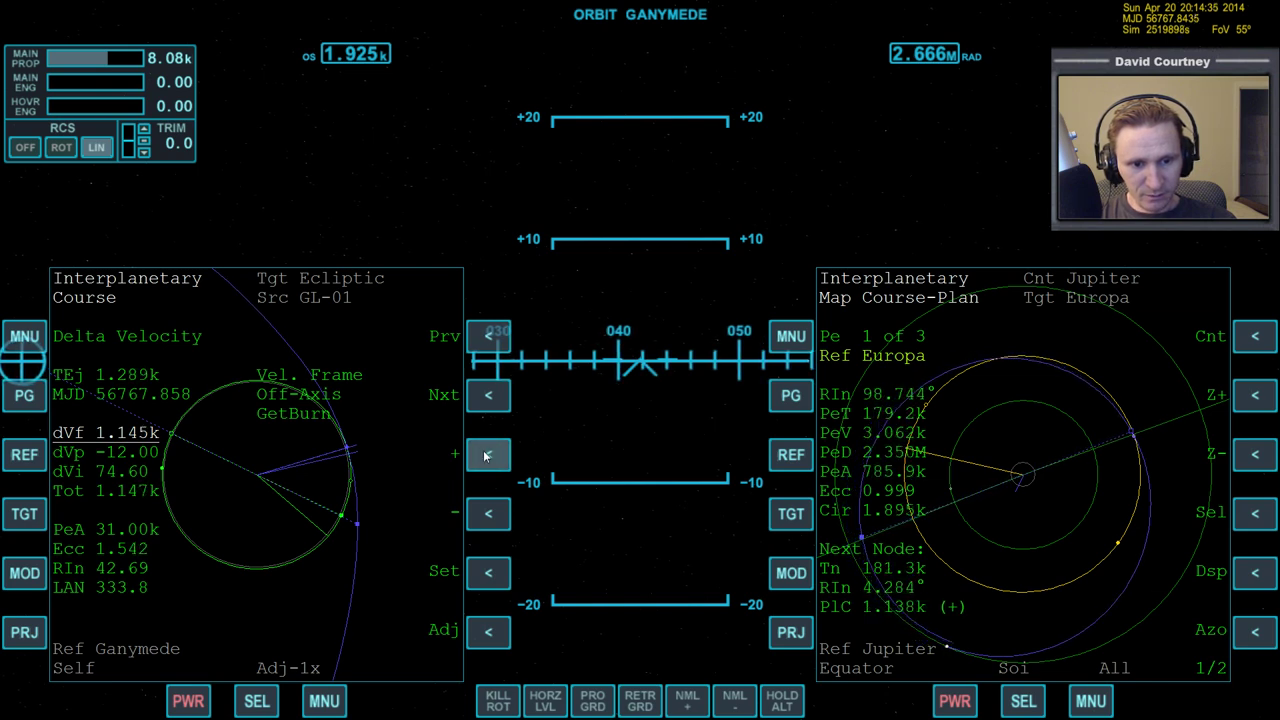
click(485, 456)
click(485, 456)
click(485, 456)
click(485, 456)
Push TEj eight increments later to about 1.298k, bringing Europa's periapsis to roughly 772k.
click(496, 330)
click(496, 330)
click(496, 330)
click(494, 460)
click(494, 460)
click(494, 460)
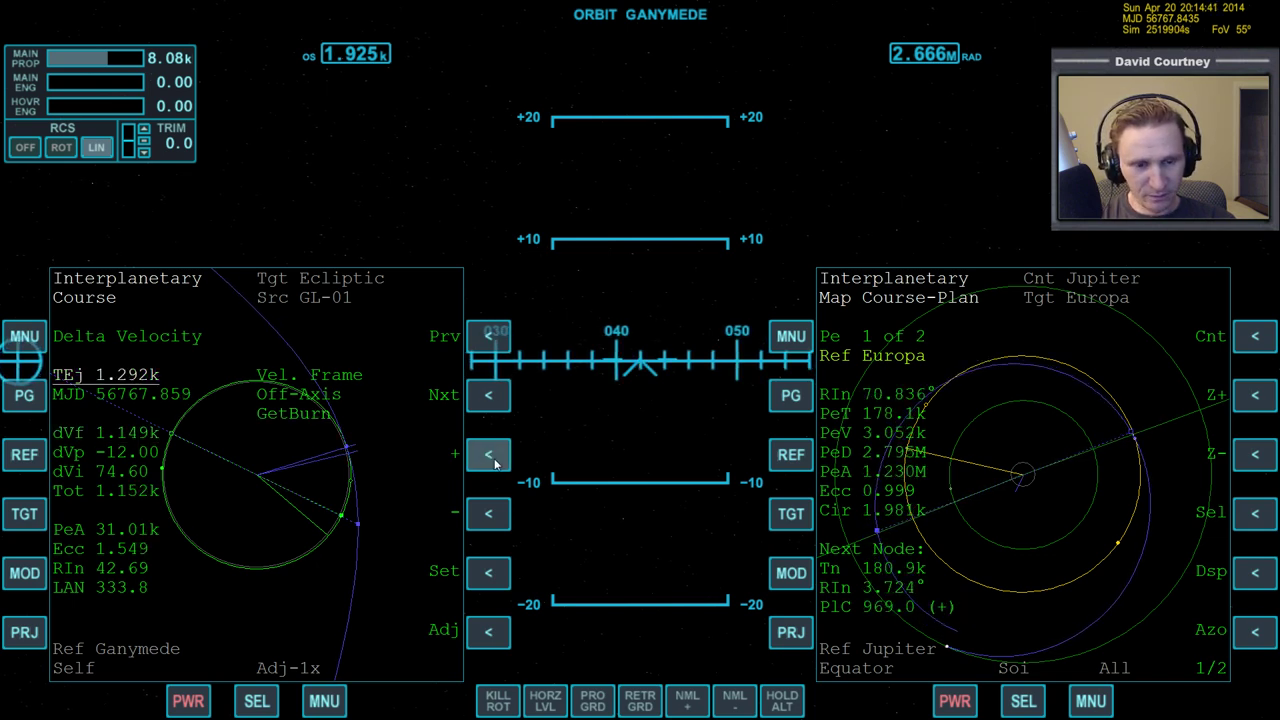
click(494, 460)
click(494, 460)
click(494, 460)
click(494, 460)
click(494, 460)
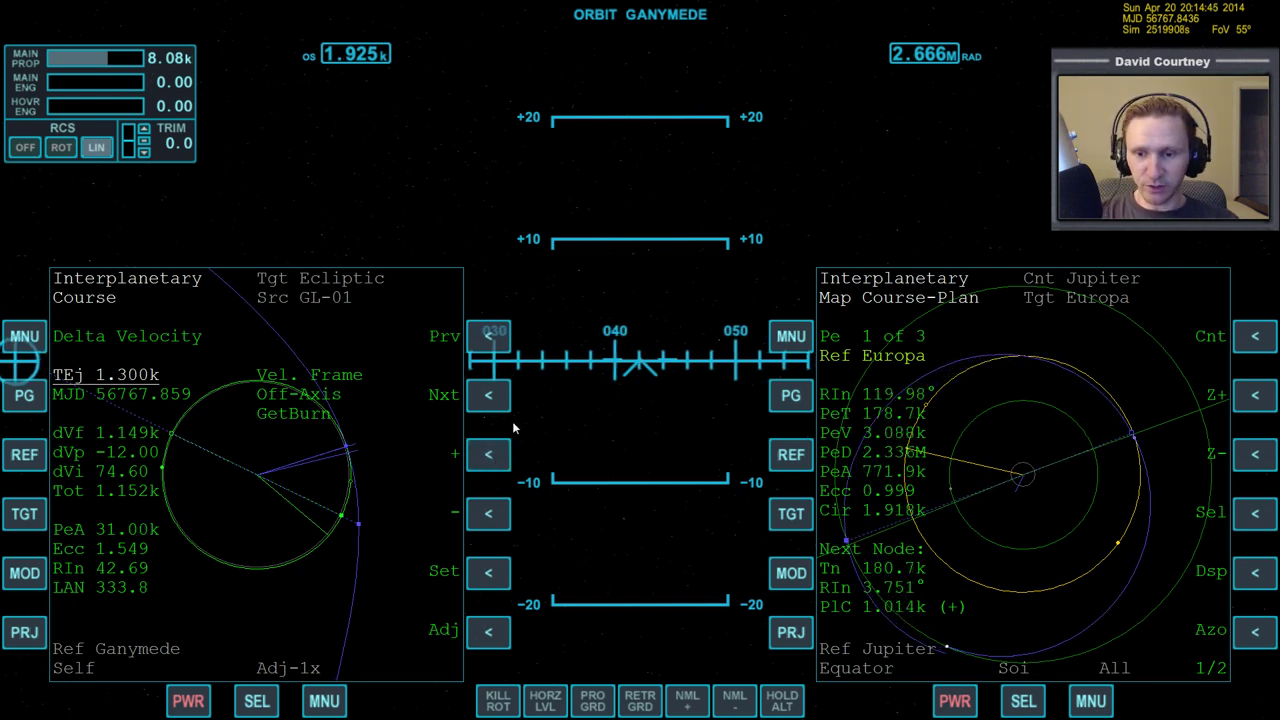
click(496, 397)
click(496, 397)
click(496, 397)
click(496, 397)
click(496, 397)
click(496, 397)
Set the Delta Velocity dVi component to 0.
click(489, 572)
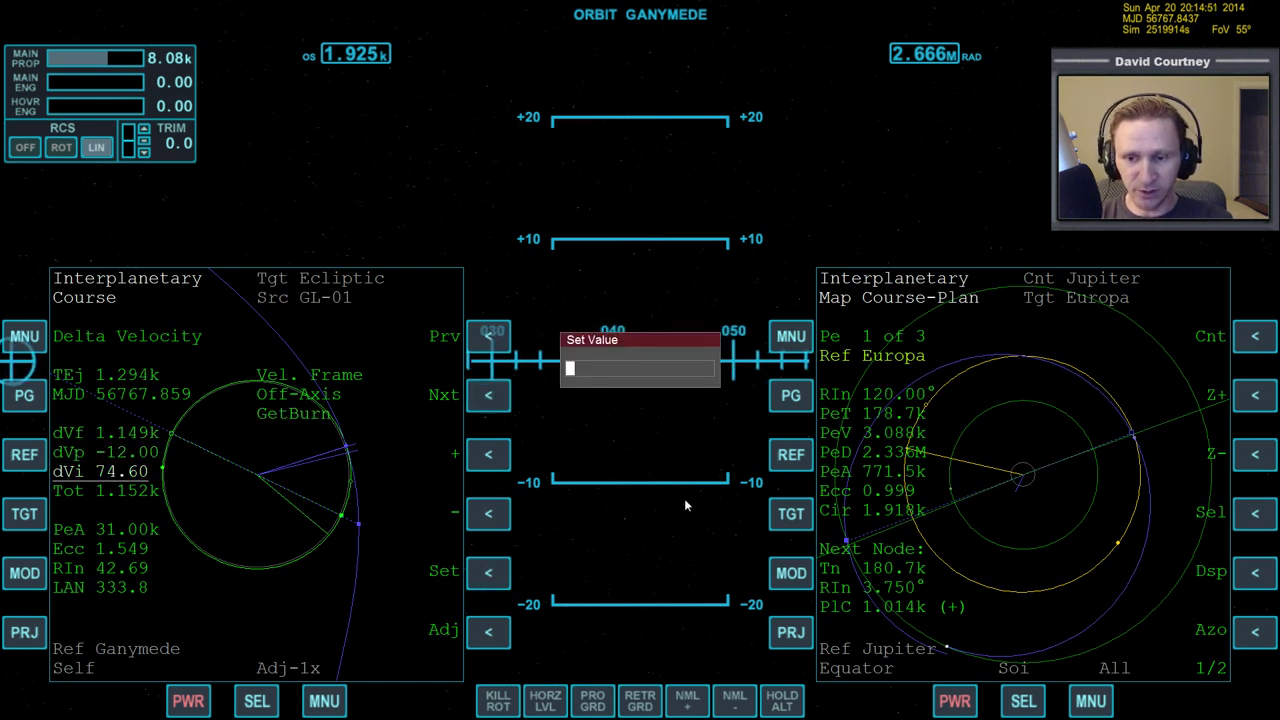
text(0)
key(Return)
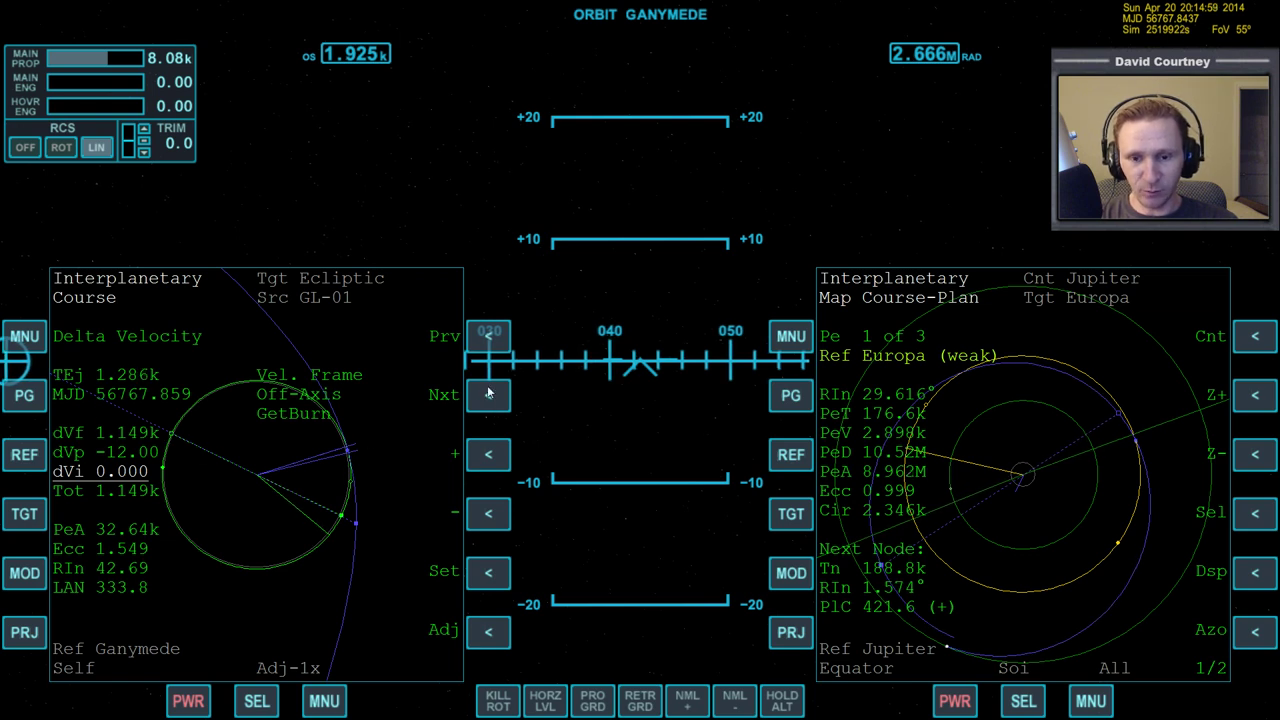
Push TEj later to about 1.299k, bringing Europa's periapsis near 2.44M.
click(489, 337)
click(489, 337)
click(490, 337)
click(490, 338)
click(490, 338)
click(496, 456)
click(496, 456)
click(496, 456)
click(496, 456)
click(496, 456)
click(496, 456)
click(496, 456)
click(496, 456)
click(496, 456)
click(496, 456)
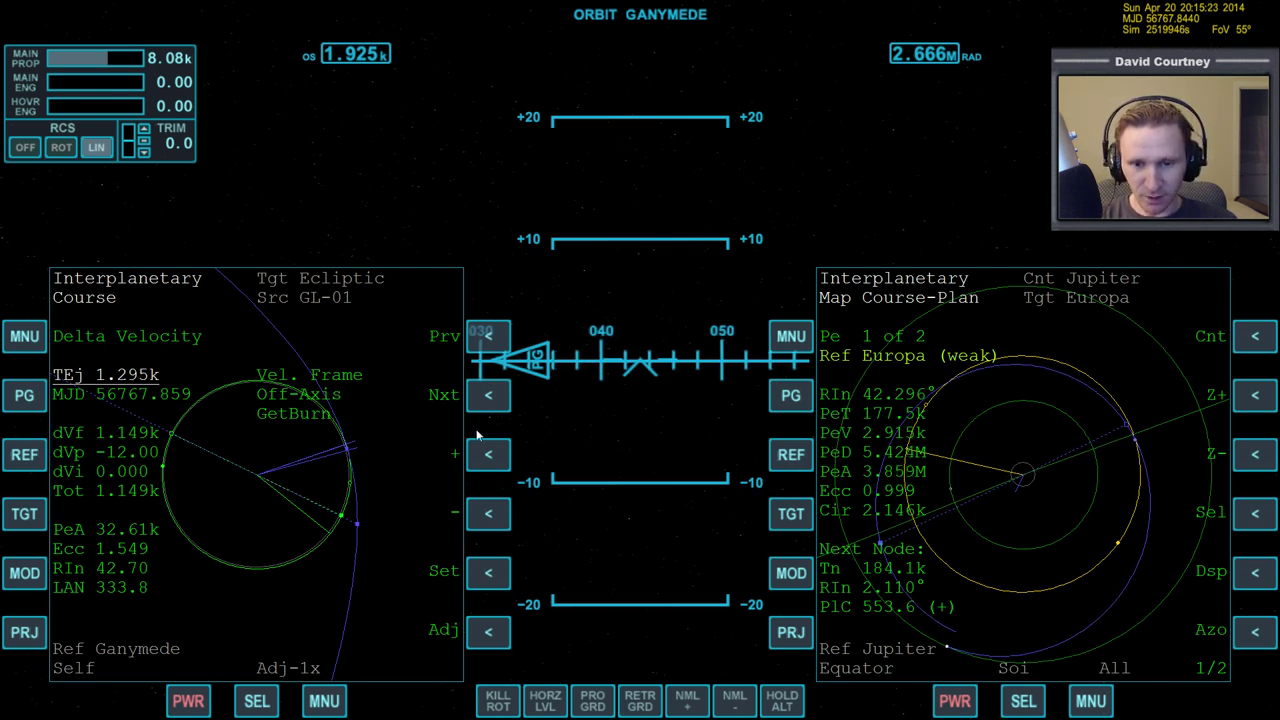
click(500, 457)
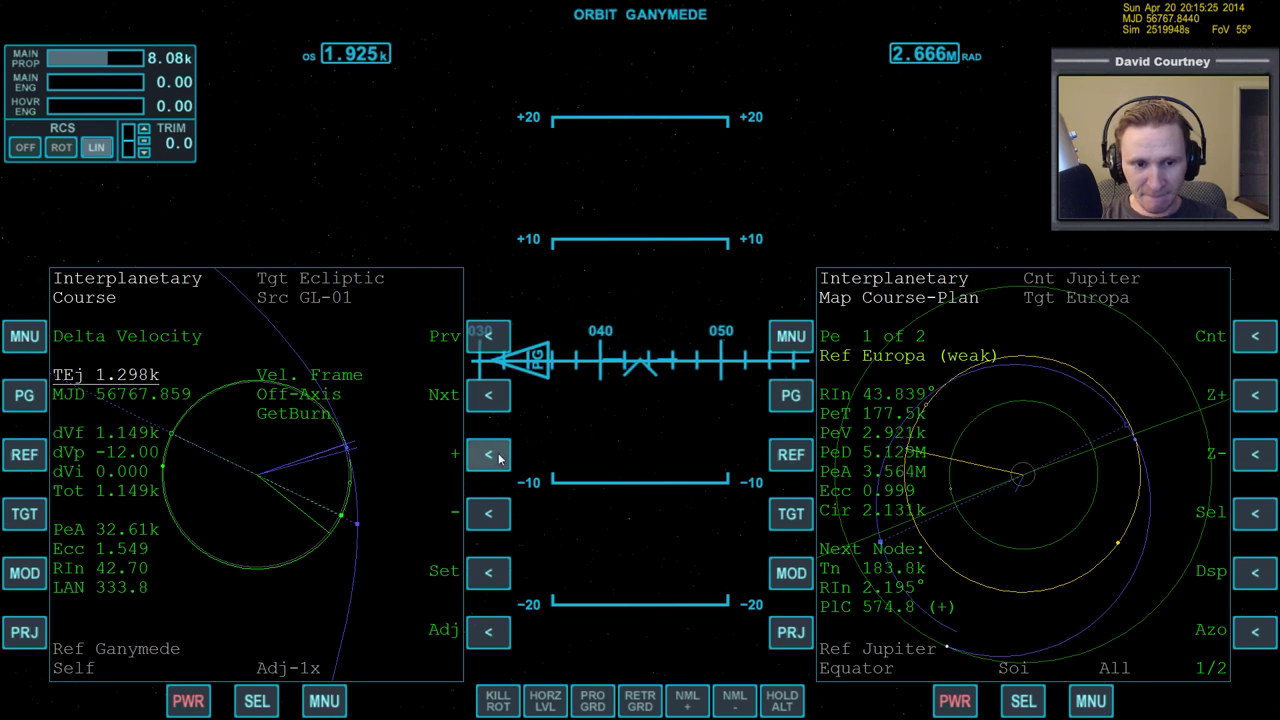
click(500, 457)
click(500, 457)
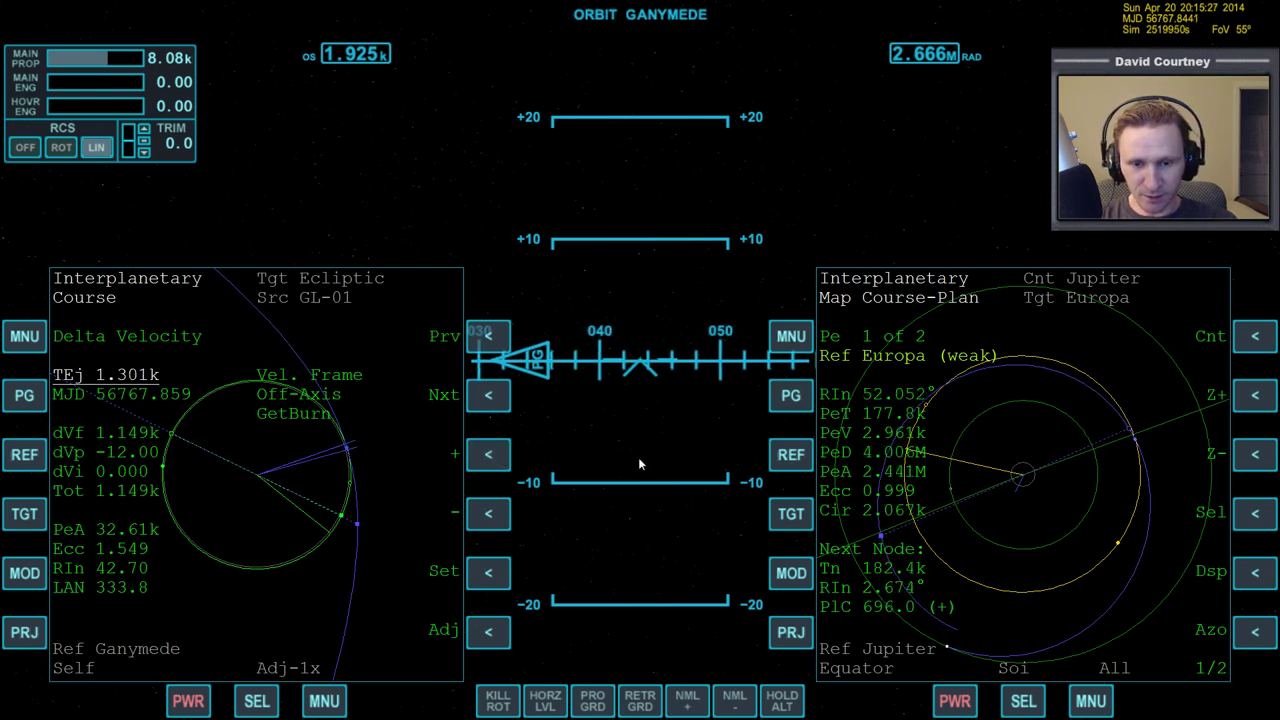
Return to dVi and open its value entry for a new value.
click(488, 395)
click(488, 395)
click(488, 395)
click(488, 395)
click(488, 572)
Restore dVi to 74.60.
text(74.6)
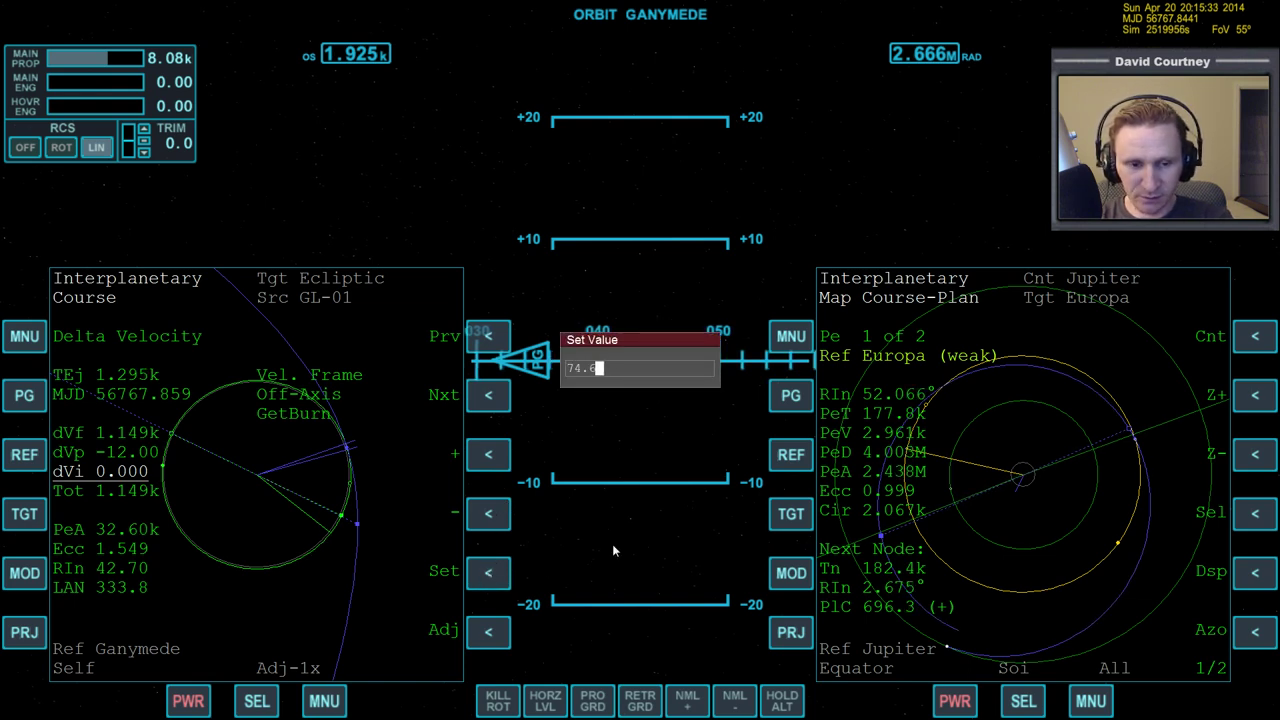
key(Return)
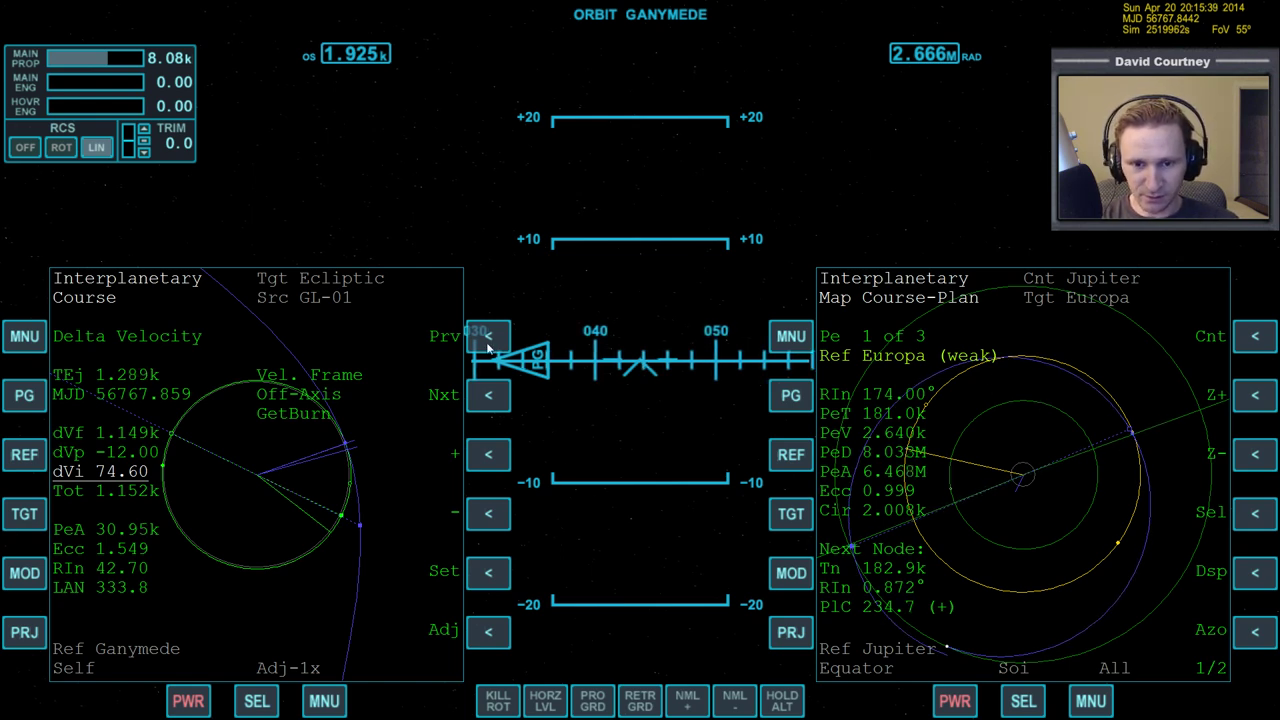
click(488, 336)
click(488, 336)
click(488, 336)
click(488, 336)
click(488, 336)
click(488, 336)
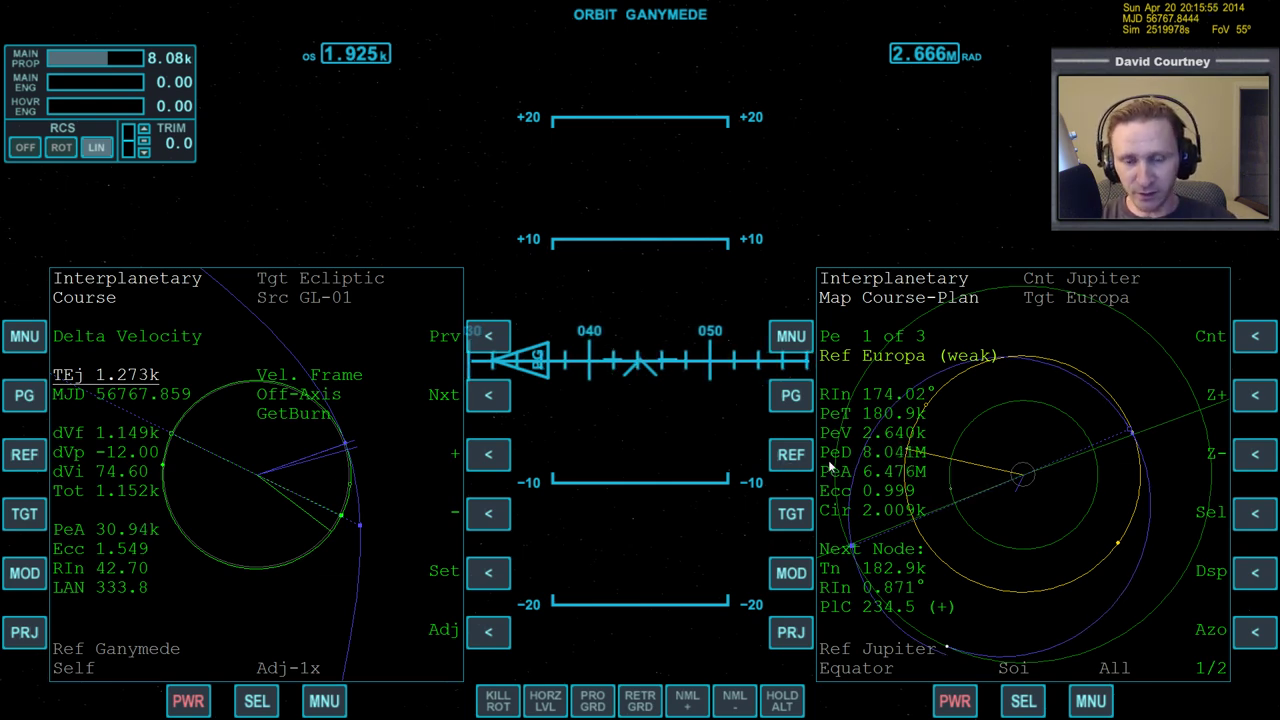
Bring the ejection time TEj back earlier to about 1.198k.
click(487, 456)
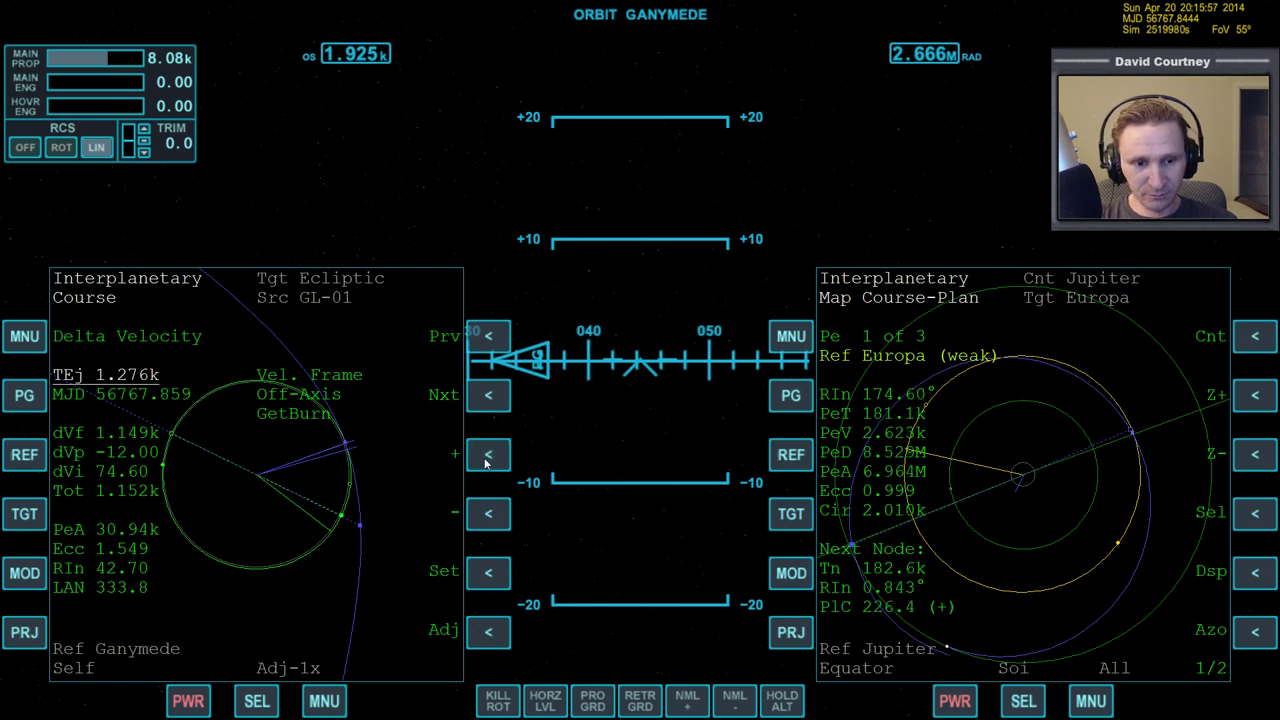
click(487, 456)
click(487, 456)
click(487, 456)
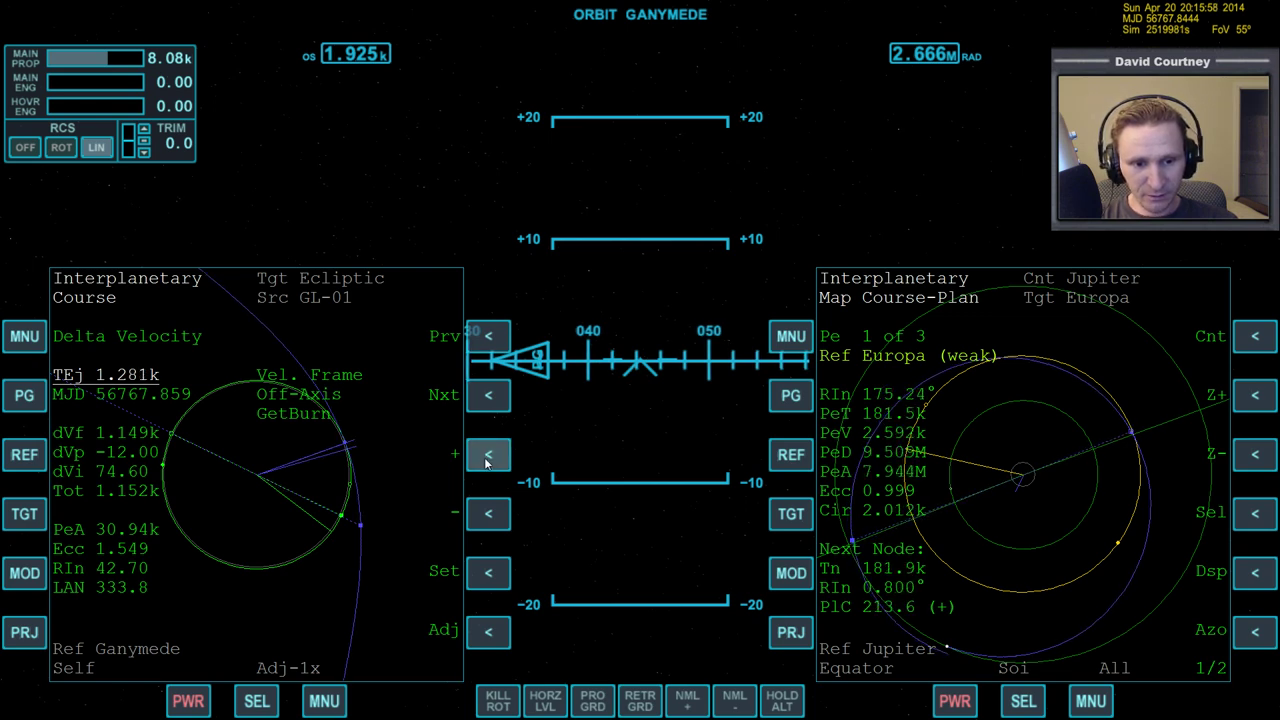
click(489, 514)
click(489, 514)
click(489, 514)
click(489, 514)
click(489, 514)
click(489, 514)
click(489, 514)
click(489, 514)
click(489, 514)
click(489, 514)
click(489, 514)
click(489, 514)
click(489, 514)
click(489, 514)
click(489, 514)
click(489, 514)
click(489, 514)
click(489, 514)
click(489, 514)
click(489, 514)
click(489, 514)
click(489, 514)
click(489, 514)
click(489, 514)
click(489, 514)
click(489, 514)
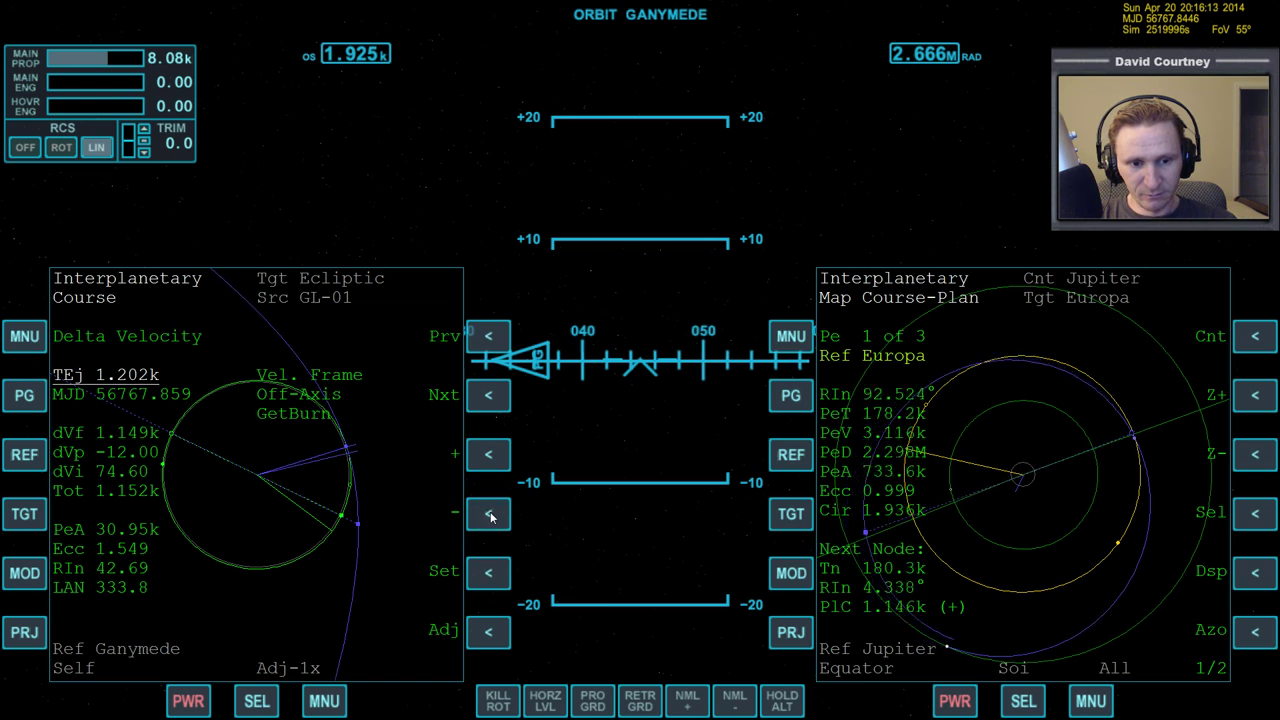
click(489, 455)
click(489, 455)
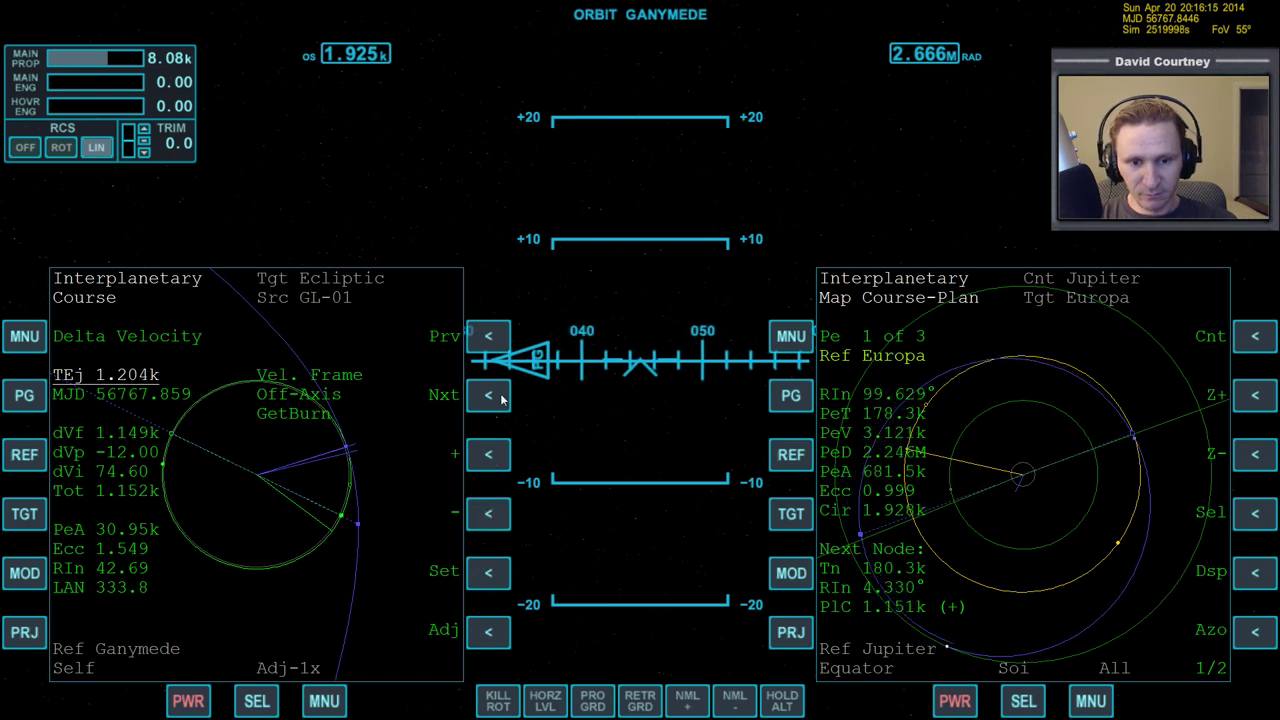
Trim dVf to 1.149k, leaving Europa's periapsis at about 680.7k.
click(488, 396)
click(488, 396)
click(488, 396)
click(489, 455)
click(489, 512)
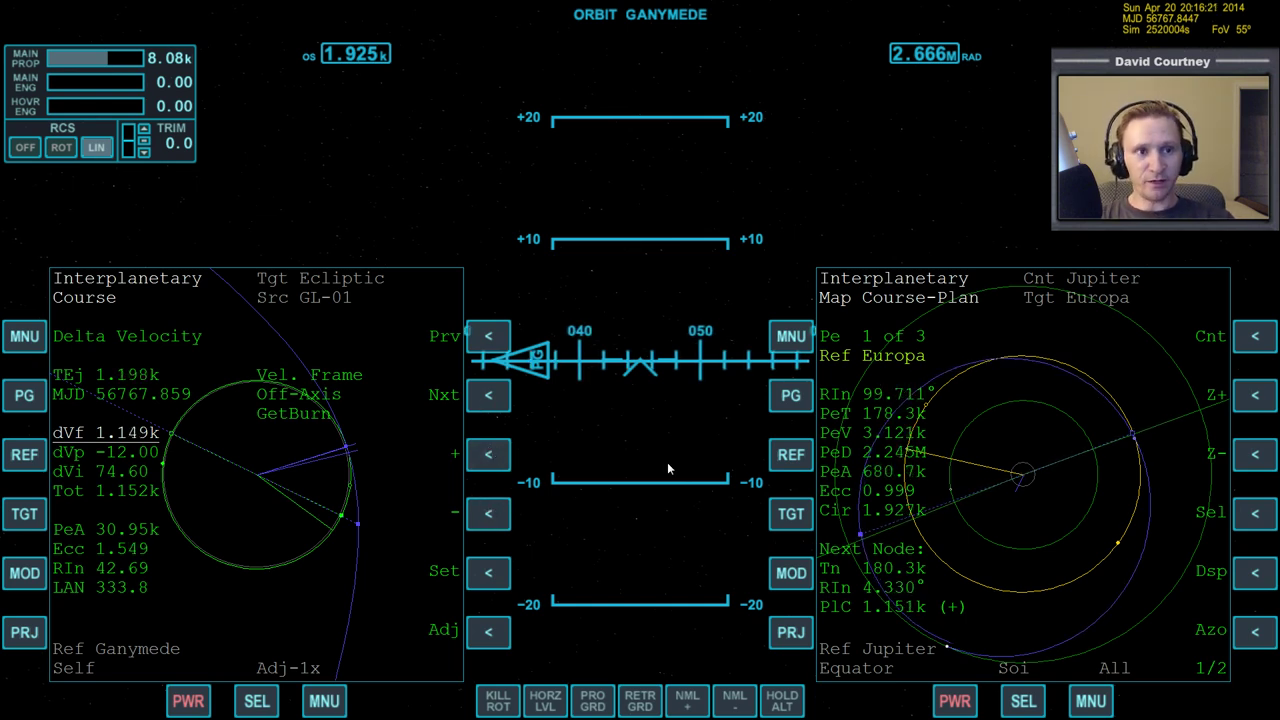